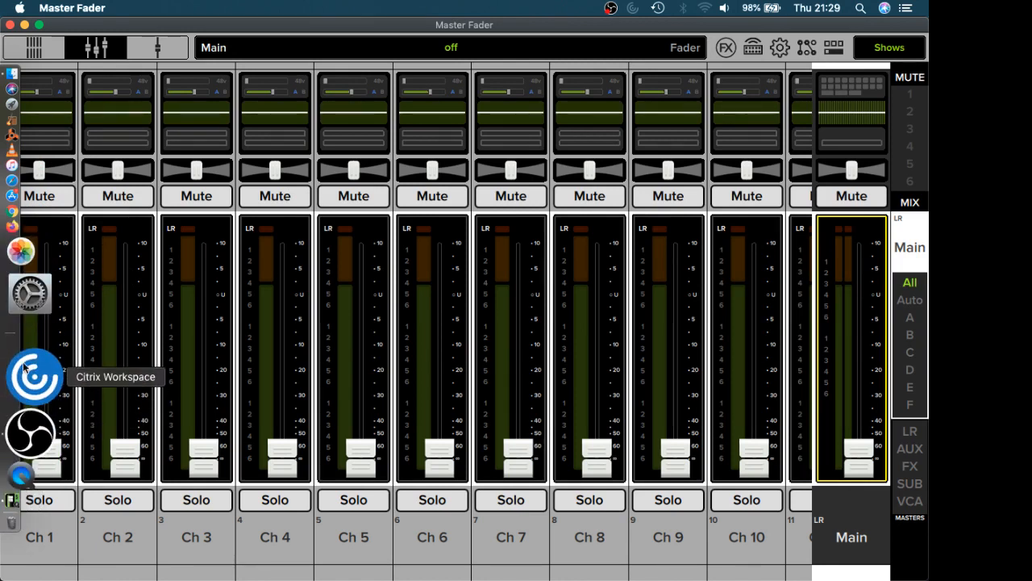
left_click(22, 380)
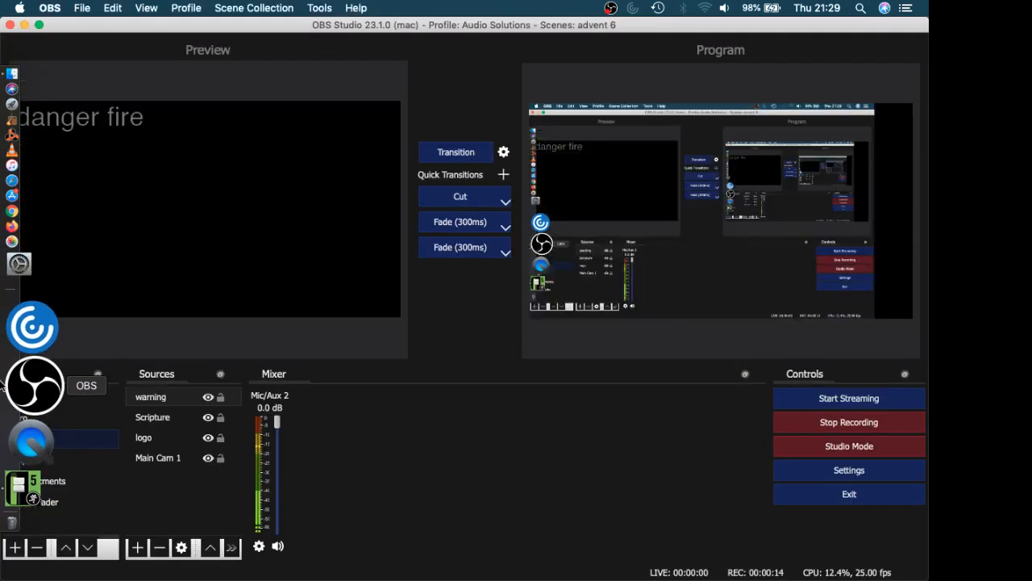
left_click(11, 415)
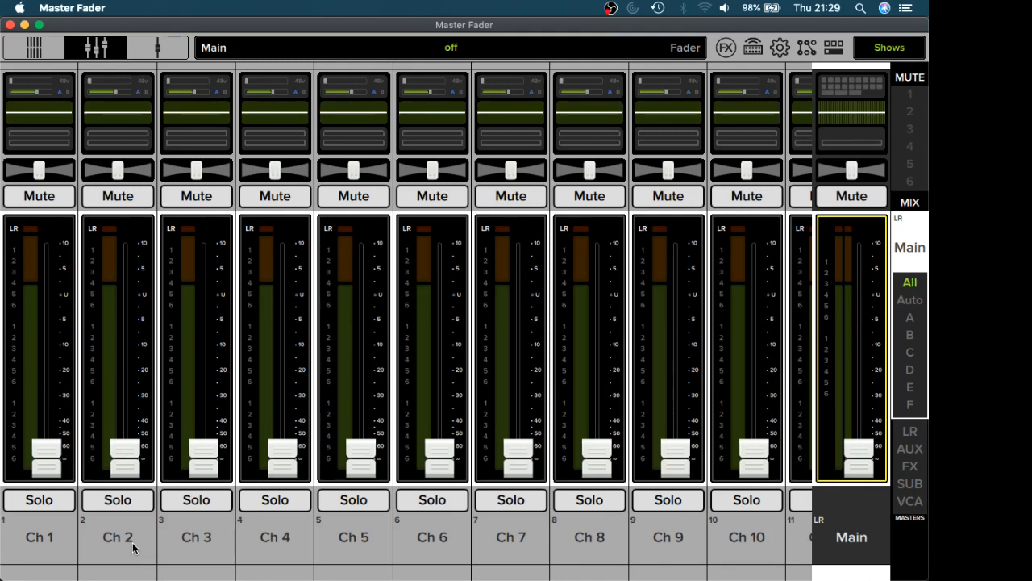
Step: Review the naming, image, color, linking and preset options for Ch 1, leaving them as they are
left_click(38, 538)
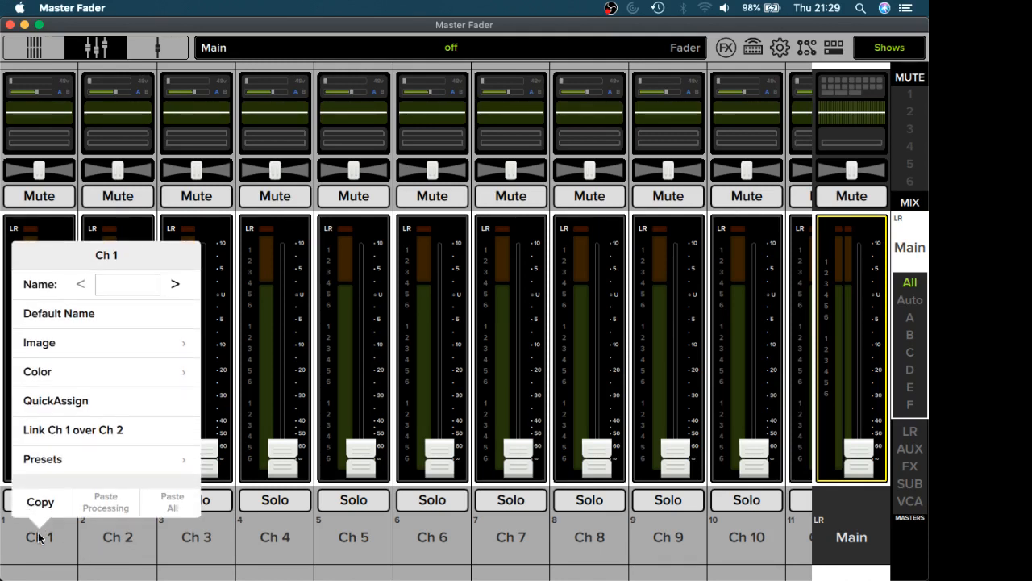
left_click(38, 534)
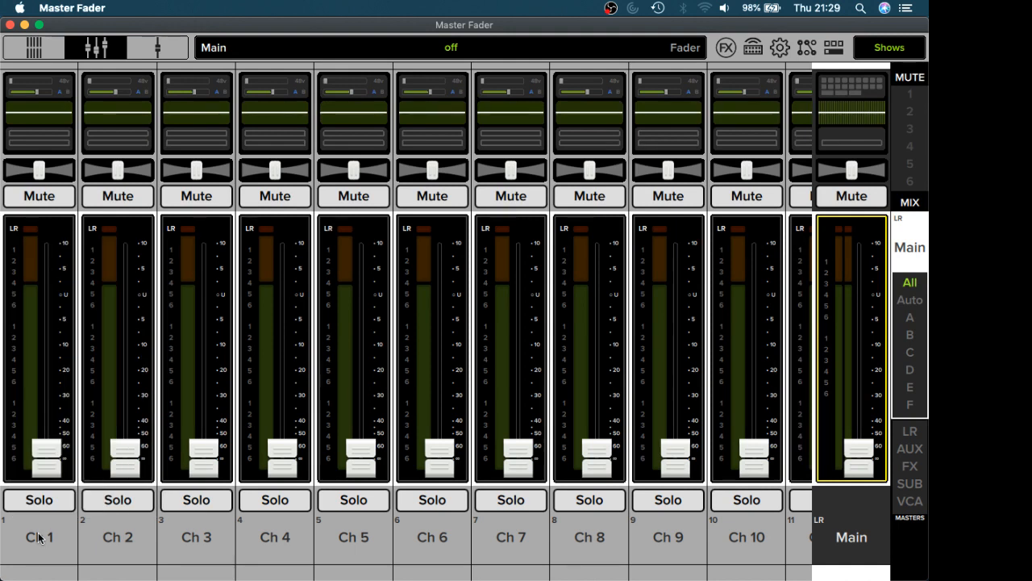
left_click(38, 535)
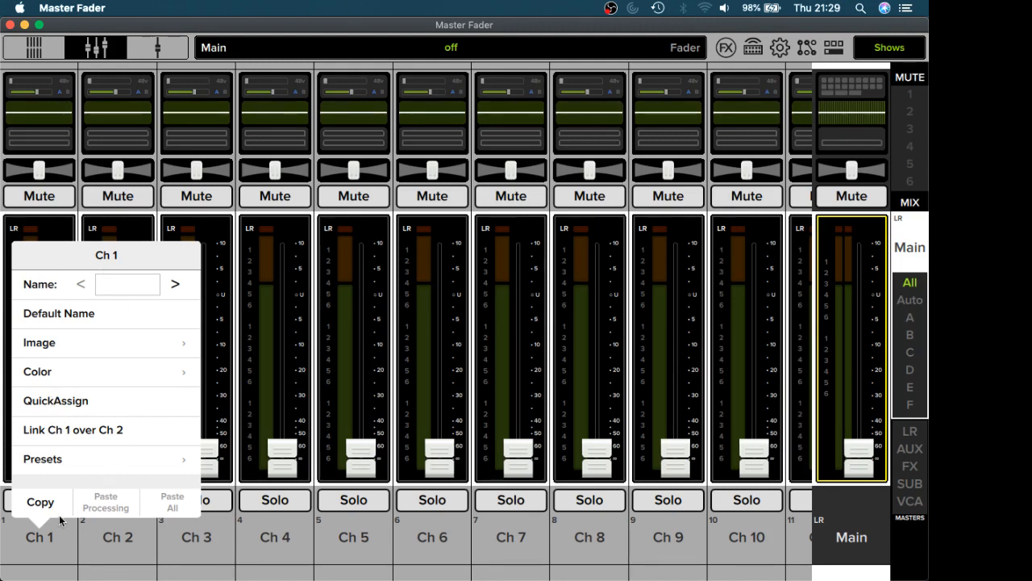
left_click(32, 555)
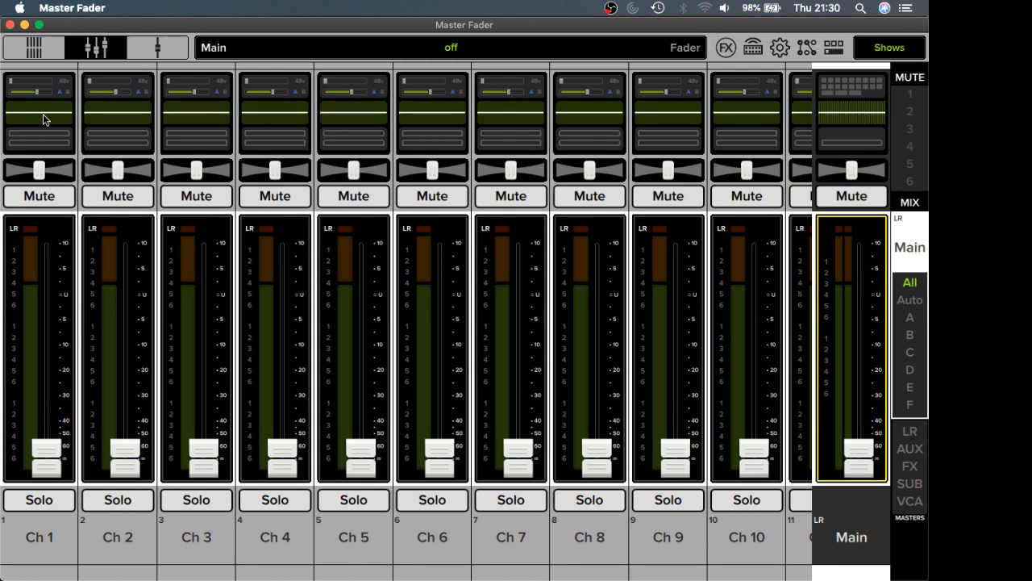
Step: Look over the overview of all faders, and return to the mixer strips to browse through to the VCAs
left_click(44, 48)
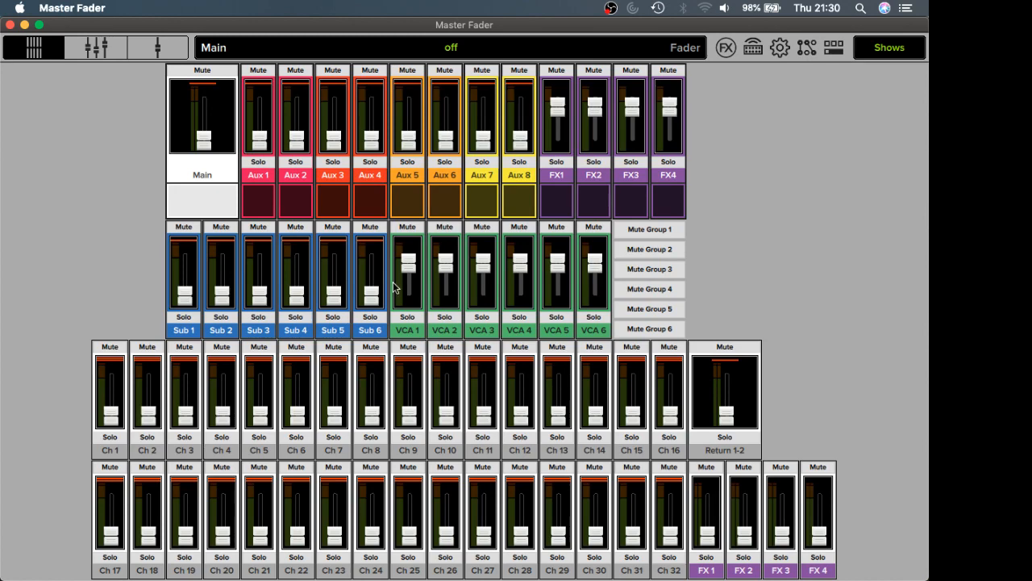
left_click(89, 43)
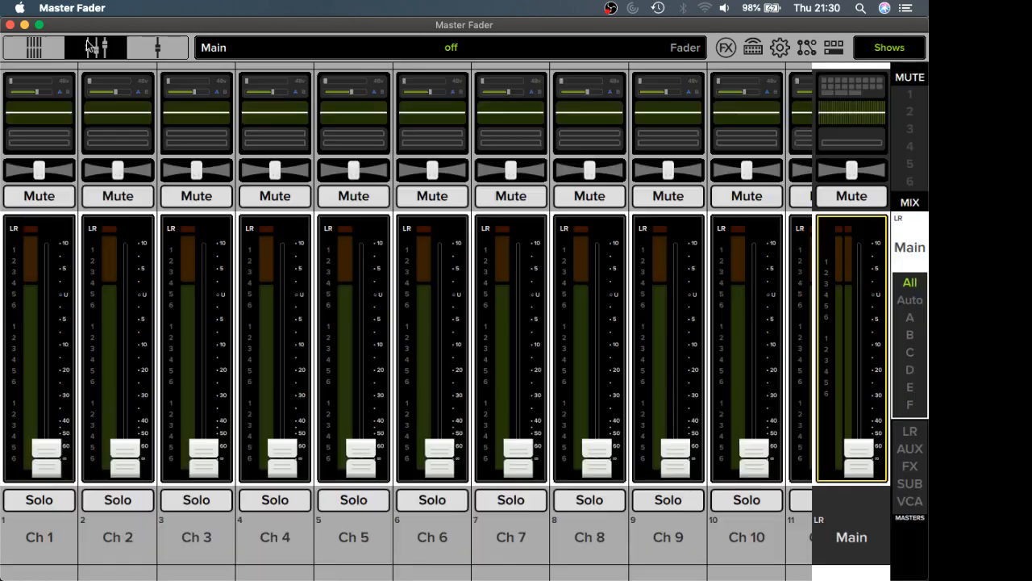
scroll(496, 392, "right", 20)
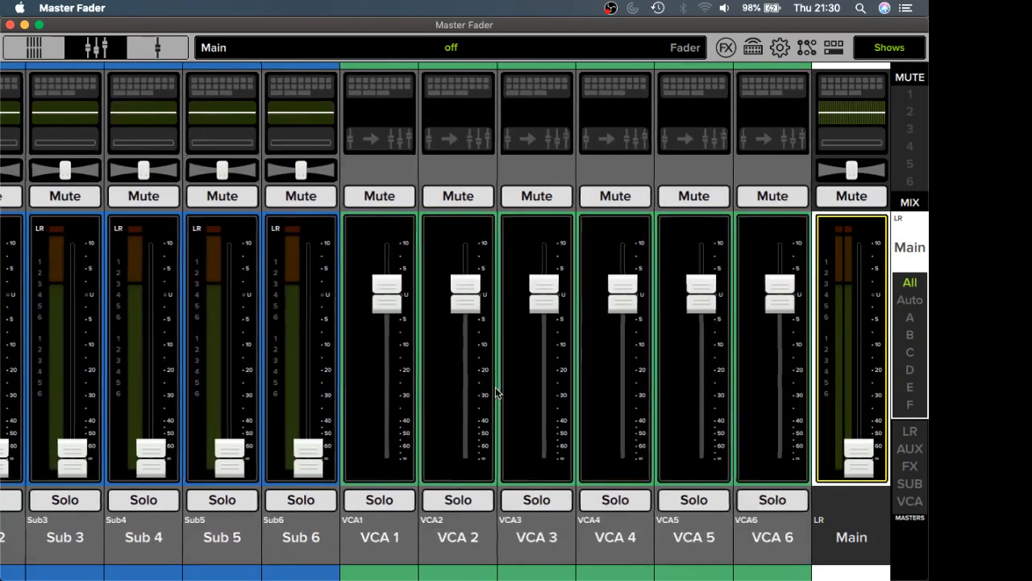
scroll(496, 393, "left", 15)
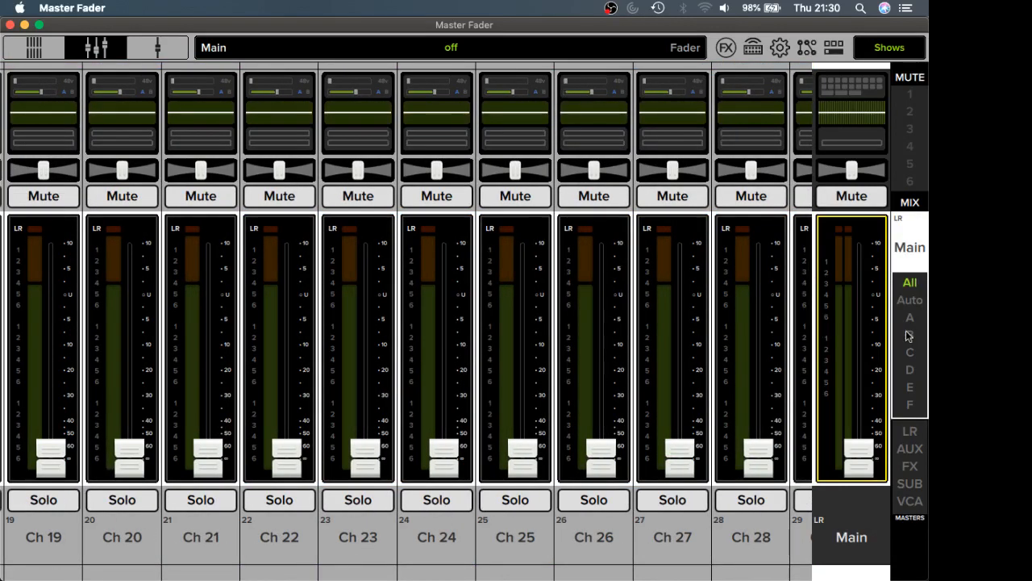
Step: Switch to view group A and assign channels 20, 21, 22 and 23 to it
left_click(916, 339)
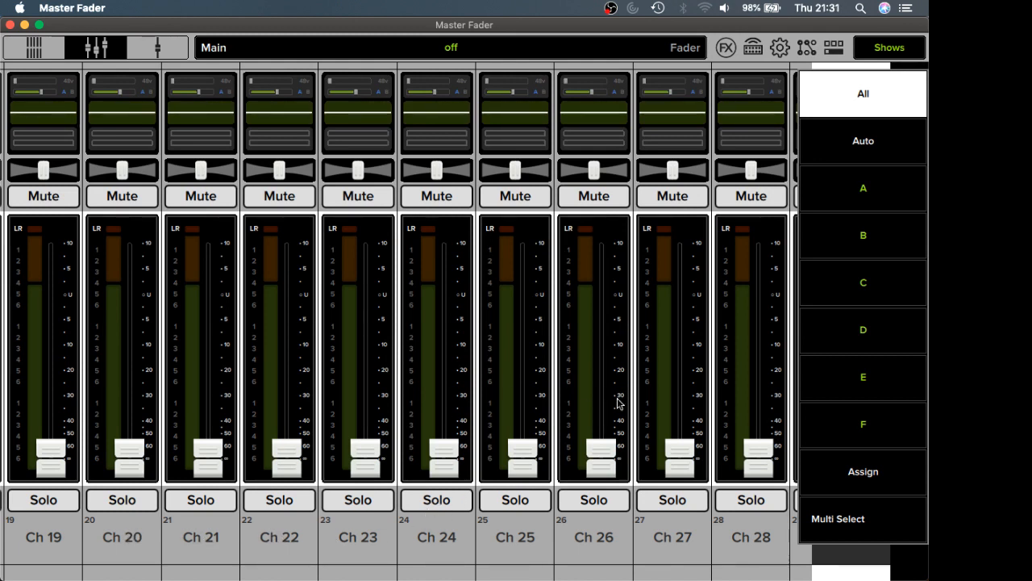
left_click(857, 188)
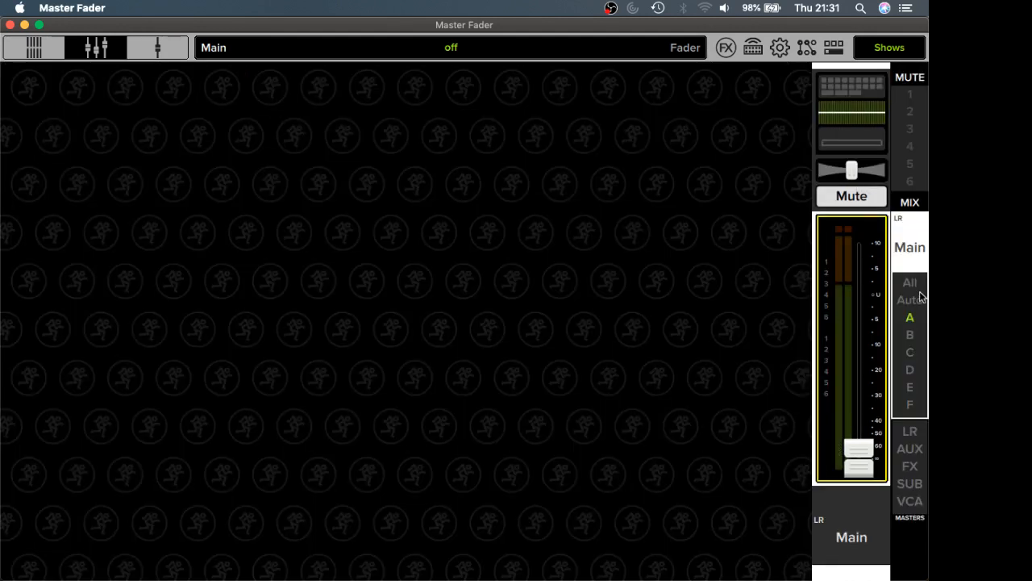
left_click(911, 318)
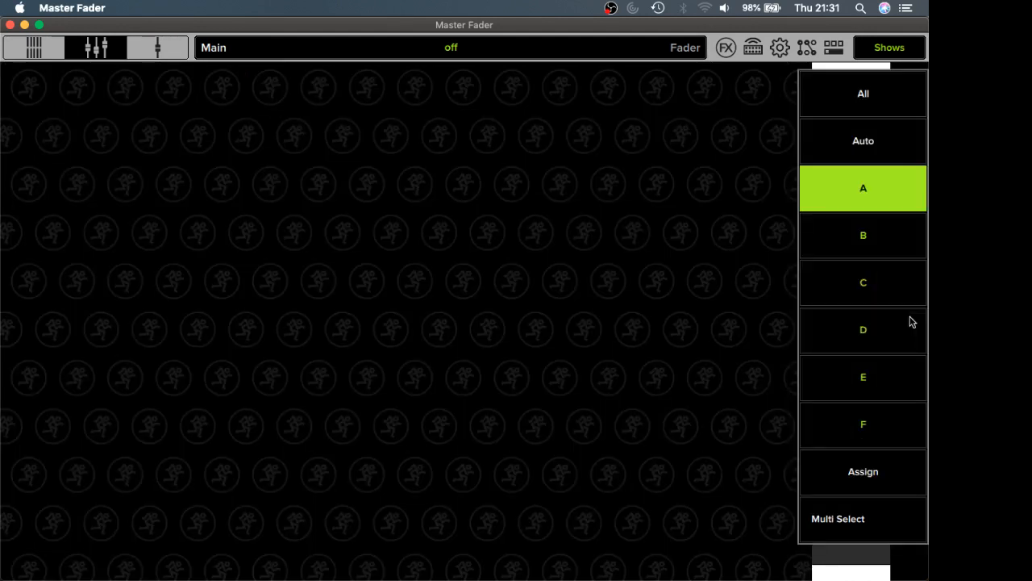
left_click(863, 480)
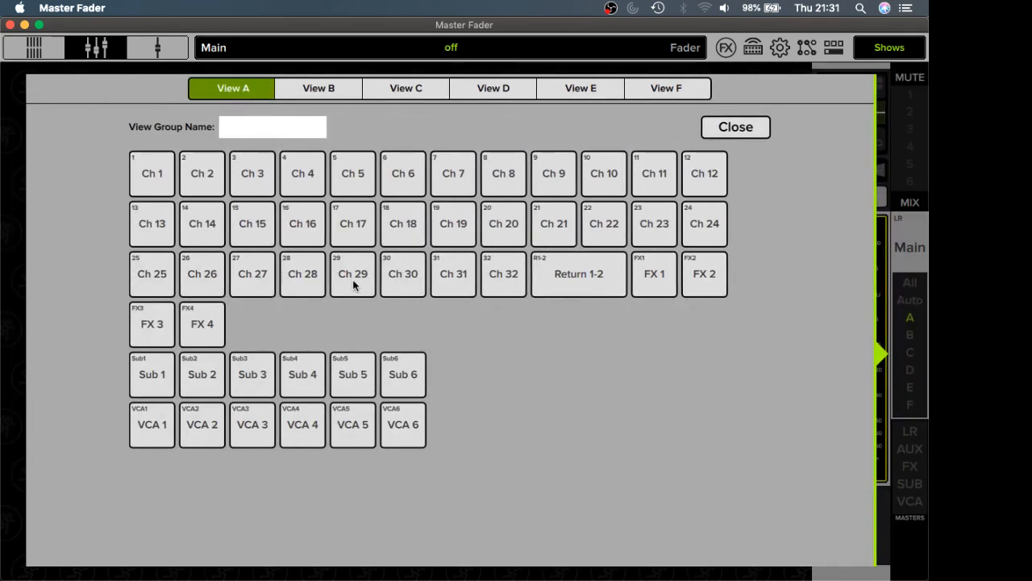
left_click(509, 230)
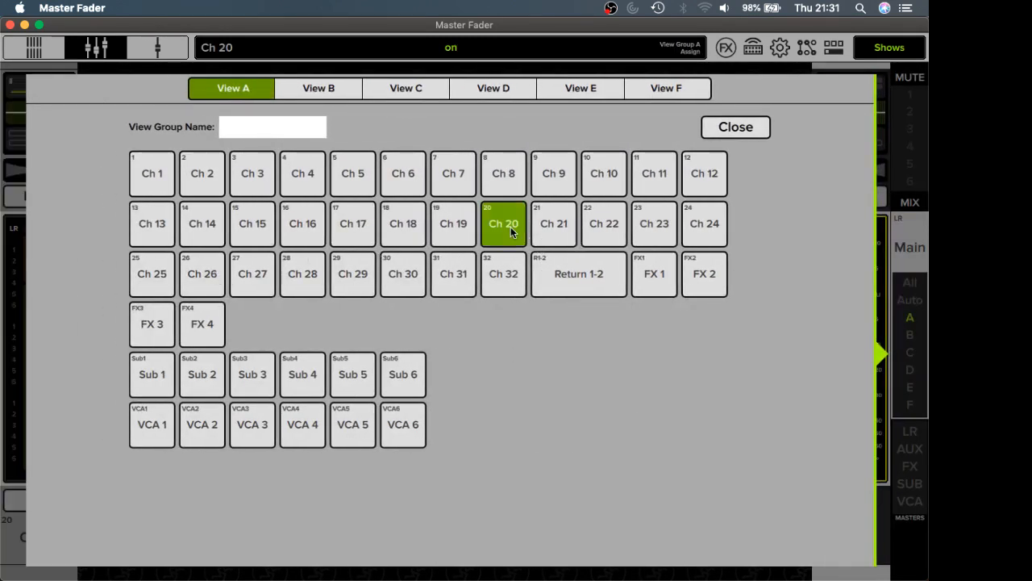
left_click(545, 225)
left_click(621, 219)
left_click(650, 220)
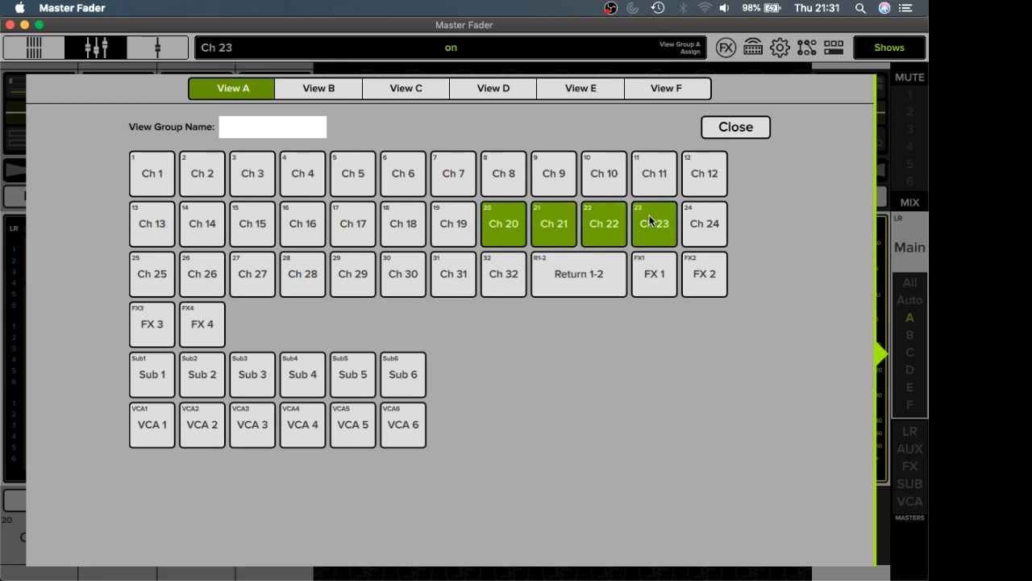
Step: Name view group A "vox" and close the view group assignment
left_click(316, 128)
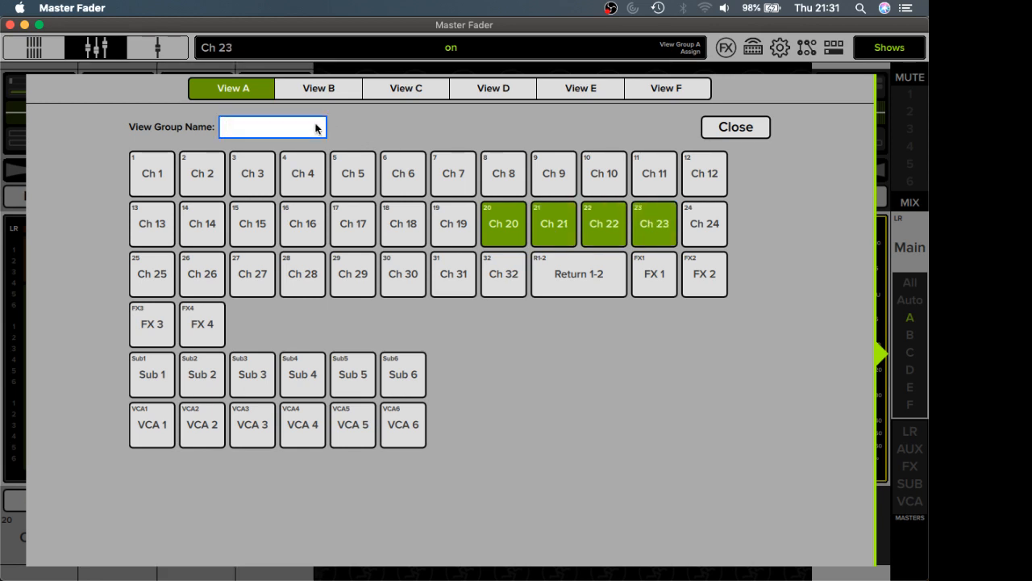
type("vox")
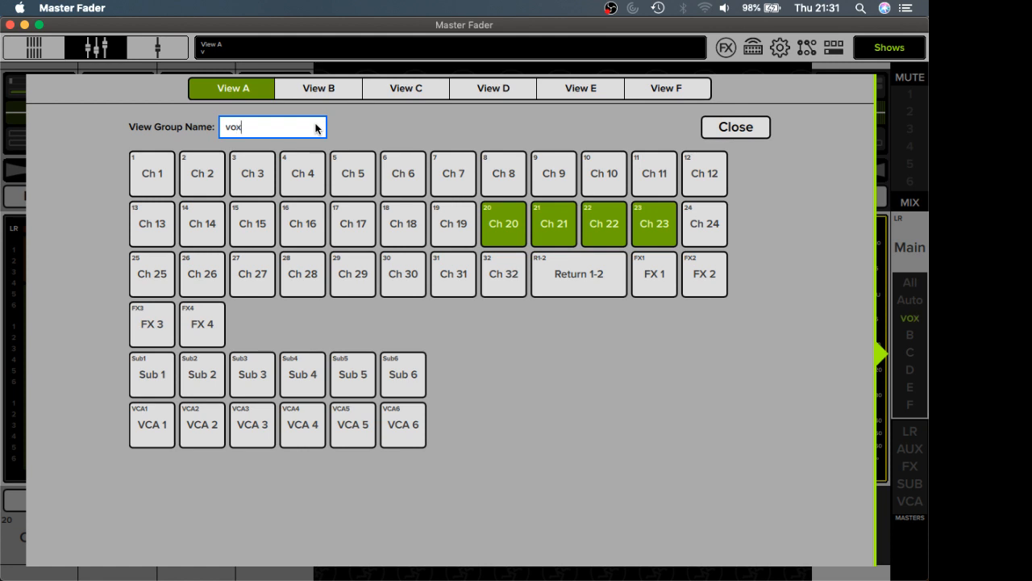
left_click(736, 129)
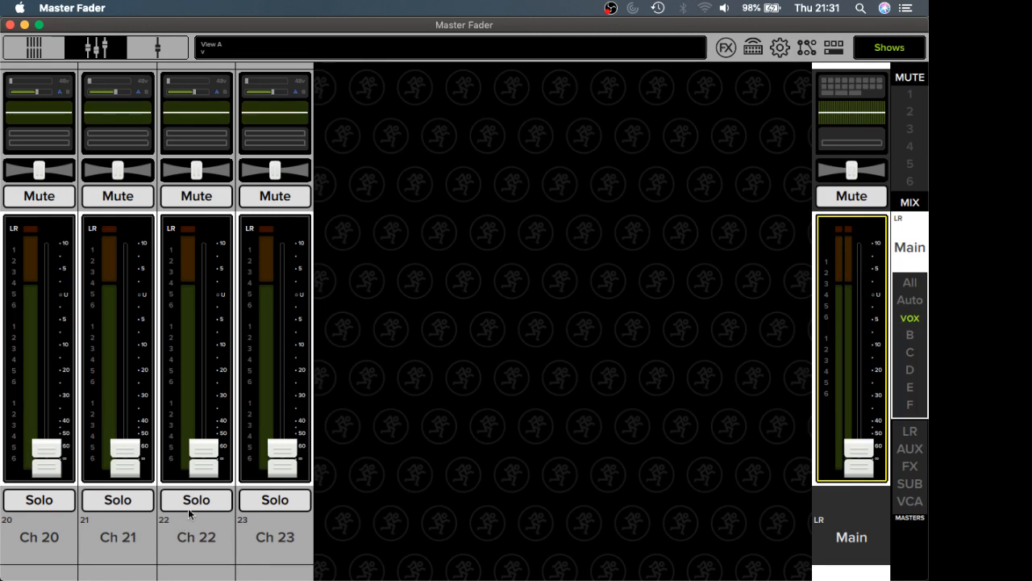
Step: Show all channels again and examine the full row of strips, from the input channels to the FX, subgroups and VCAs
left_click(903, 323)
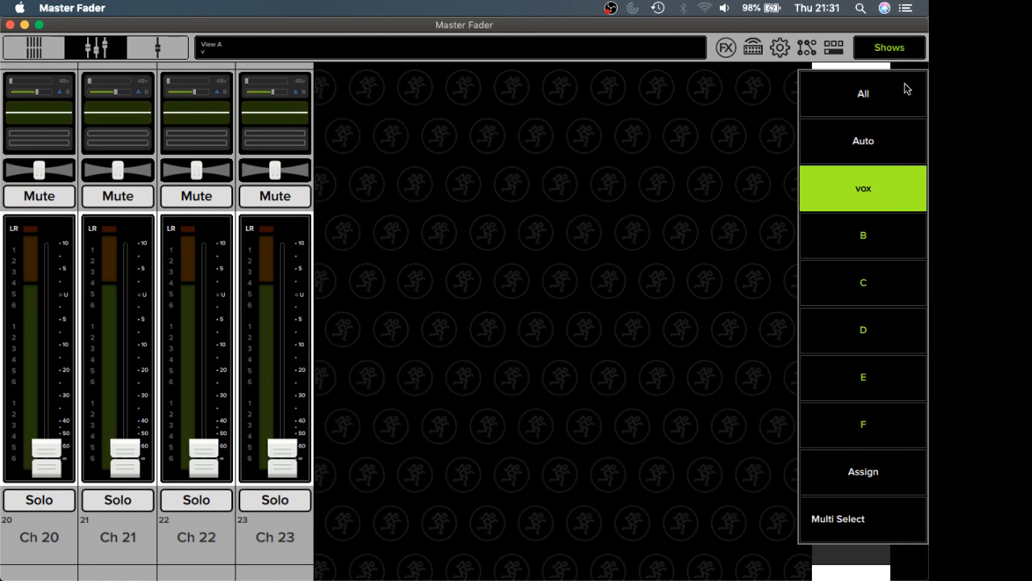
left_click(876, 96)
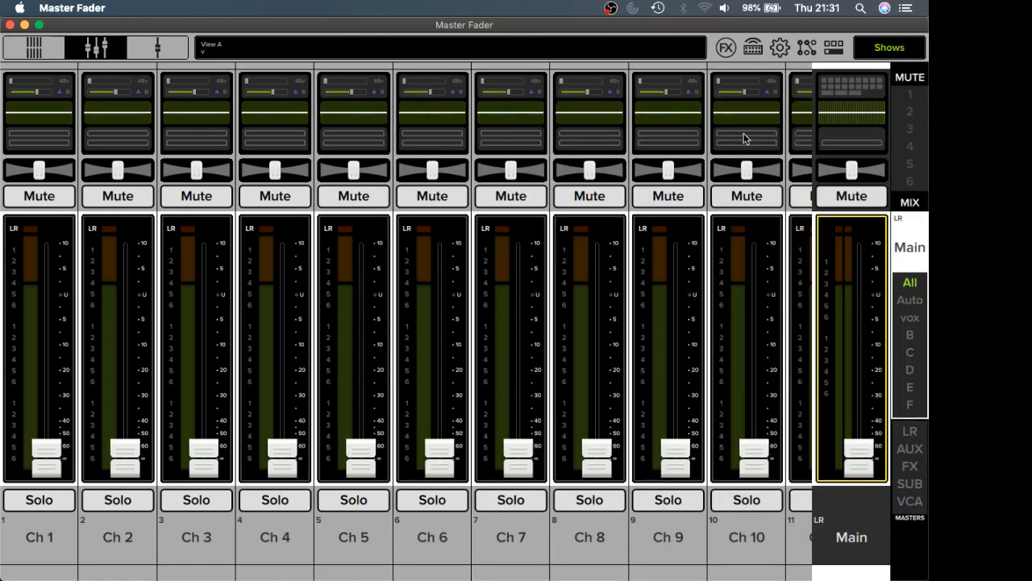
scroll(664, 252, "right", 10)
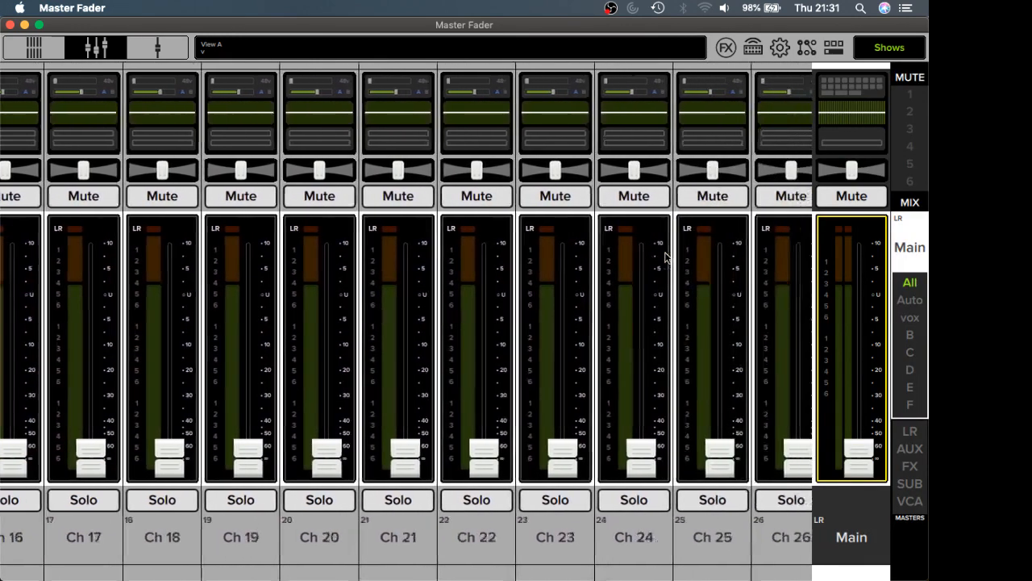
scroll(665, 256, "right", 10)
scroll(666, 257, "left", 15)
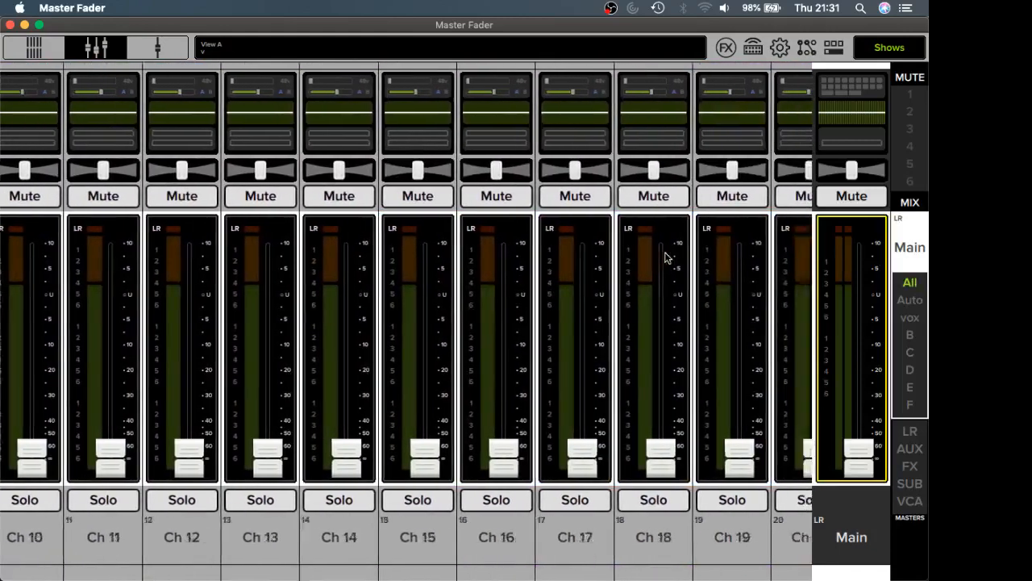
scroll(666, 257, "left", 8)
scroll(666, 254, "right", 15)
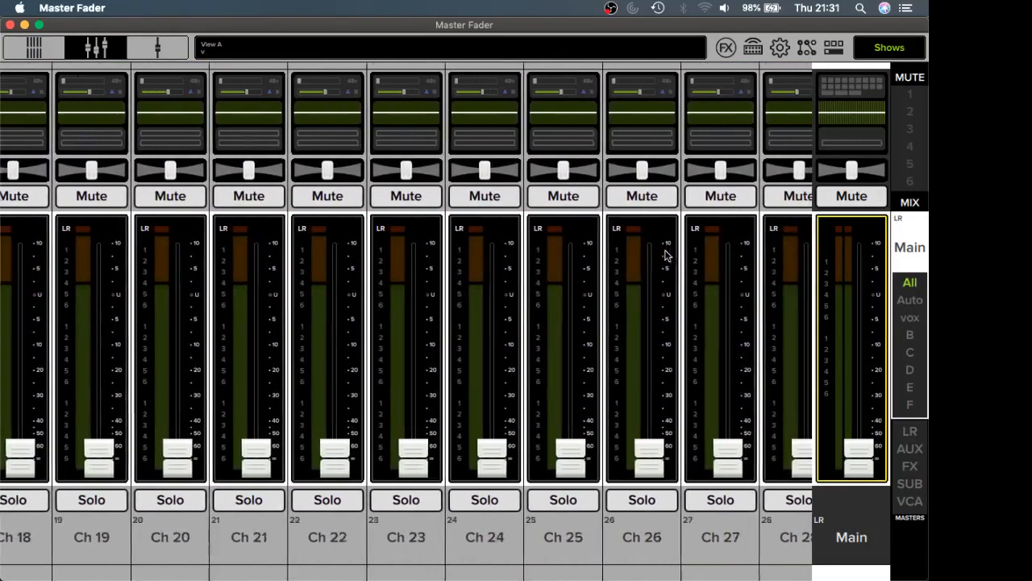
scroll(664, 256, "right", 10)
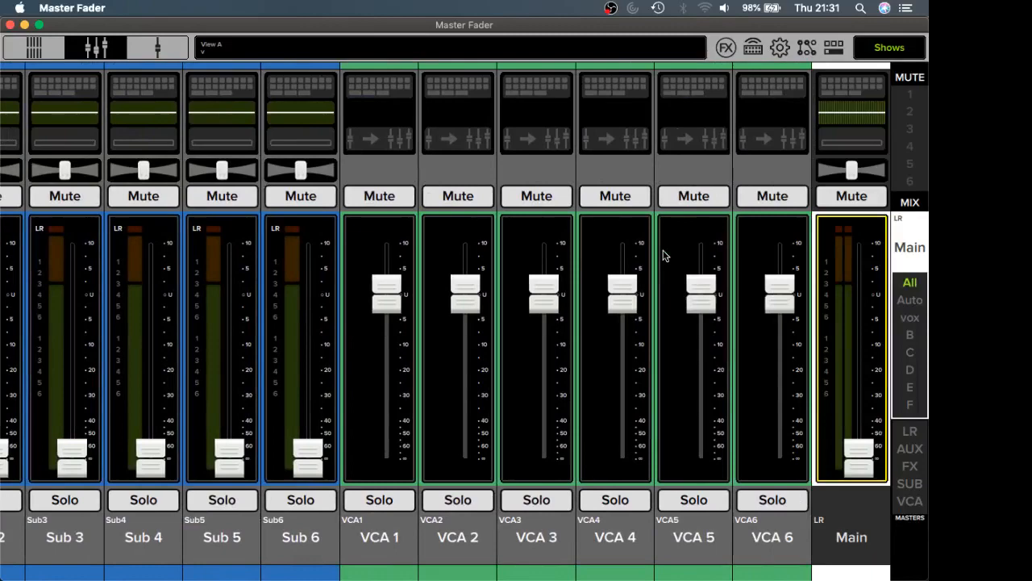
scroll(665, 255, "left", 5)
scroll(551, 292, "left", 15)
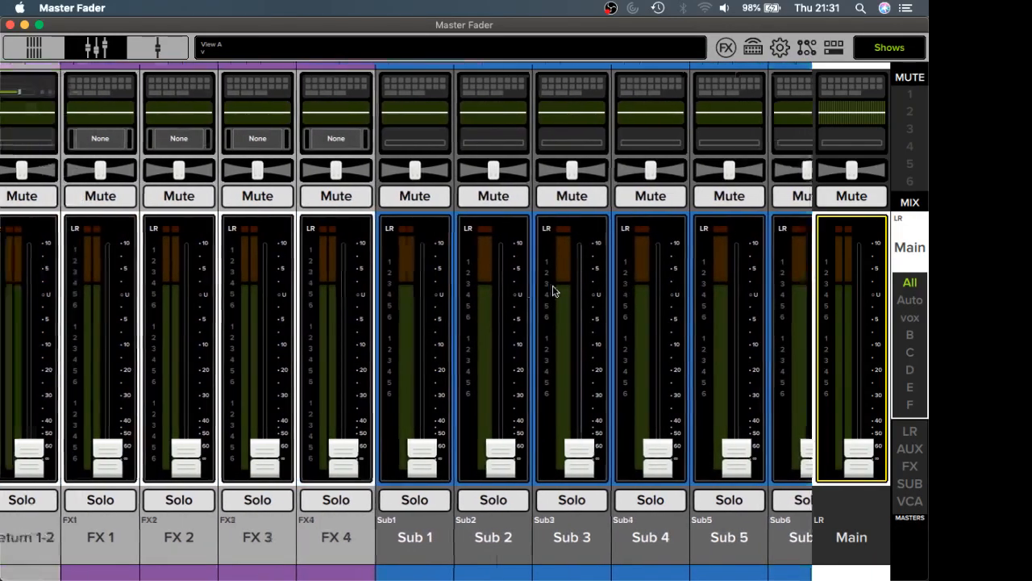
scroll(553, 292, "right", 10)
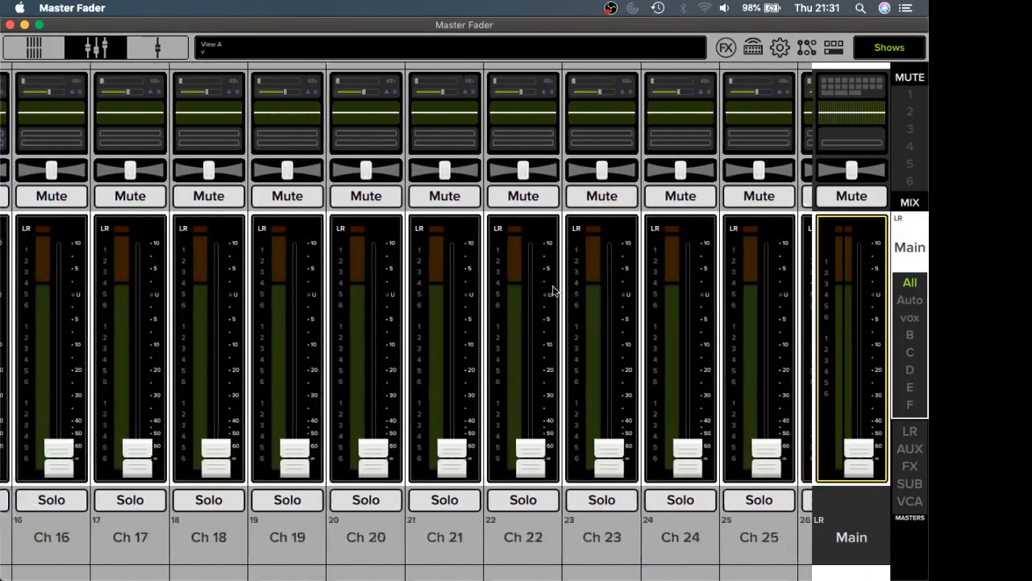
scroll(546, 285, "left", 15)
scroll(473, 324, "left", 5)
scroll(567, 325, "right", 10)
scroll(567, 326, "left", 10)
scroll(567, 325, "right", 11)
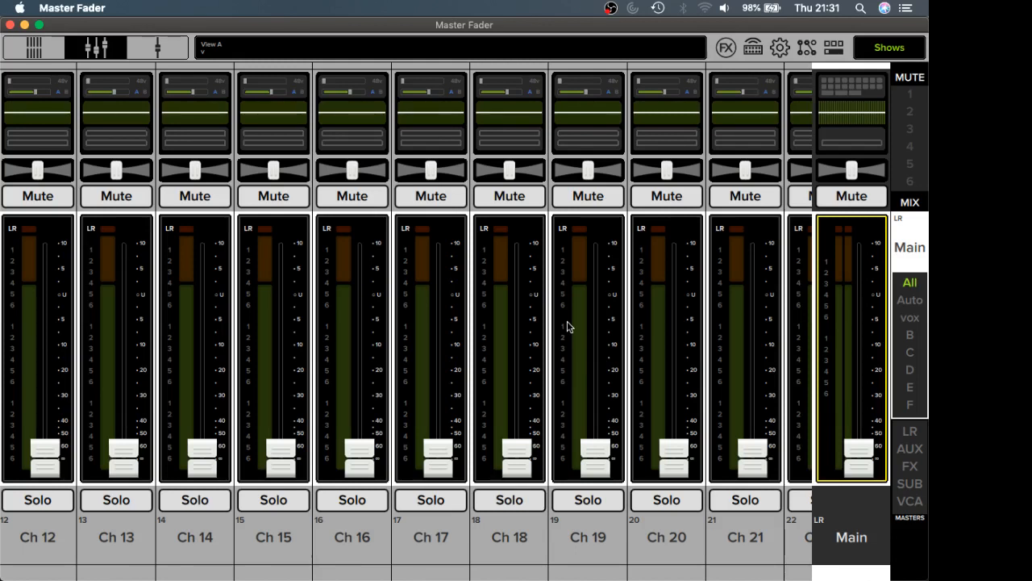
Step: Check the Sub 6 fader in the overview of all faders and return to the mixer strips
left_click(30, 42)
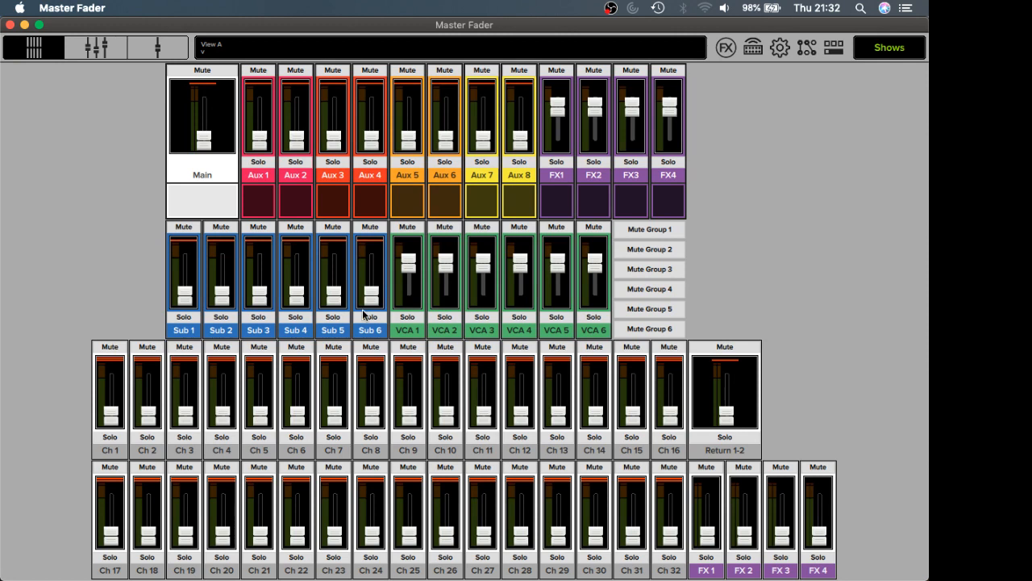
mouse_move(367, 295)
left_mouse_down()
mouse_move(361, 276)
mouse_move(363, 305)
left_mouse_up()
left_click(95, 47)
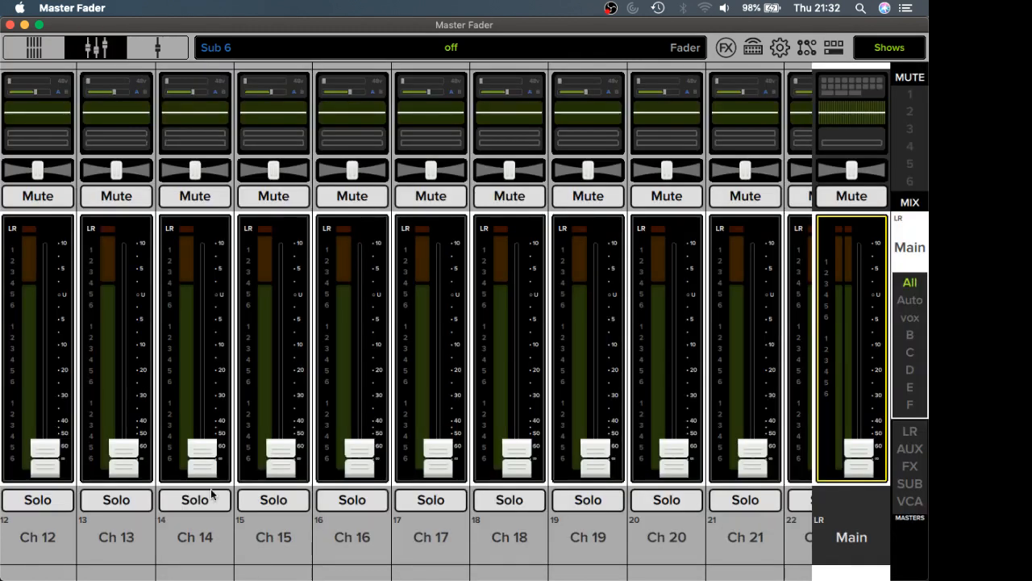
Step: Examine the Main output's EQ, assignments, compressor and graphic EQ, and return to the mixer strips
left_click(157, 47)
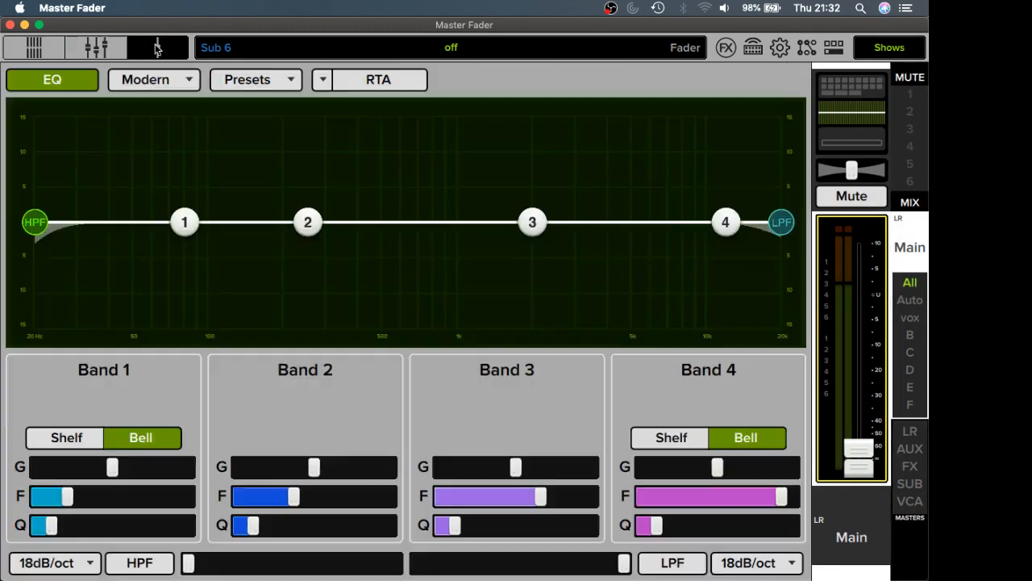
scroll(246, 383, "up", 10)
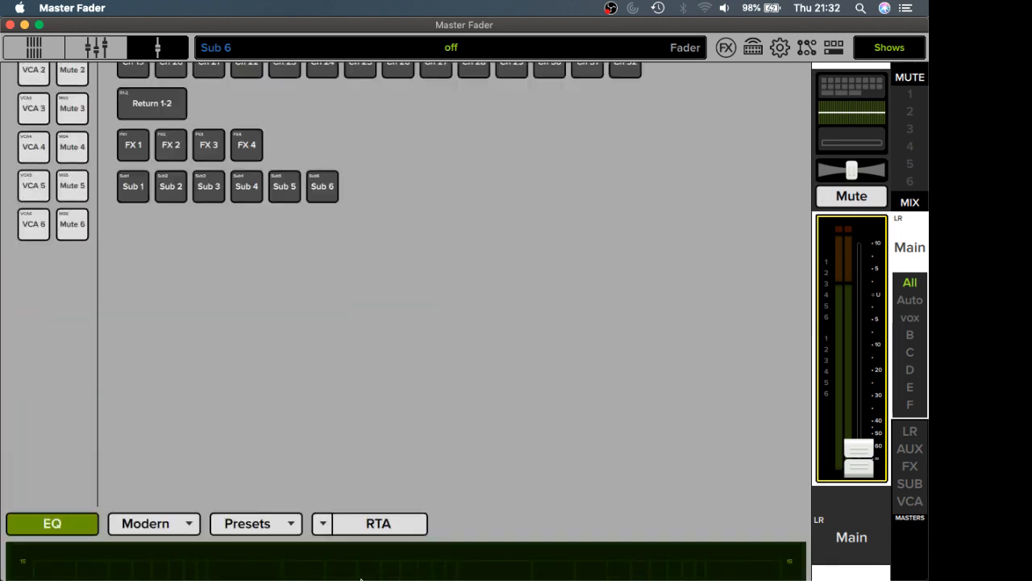
scroll(373, 577, "up", 10)
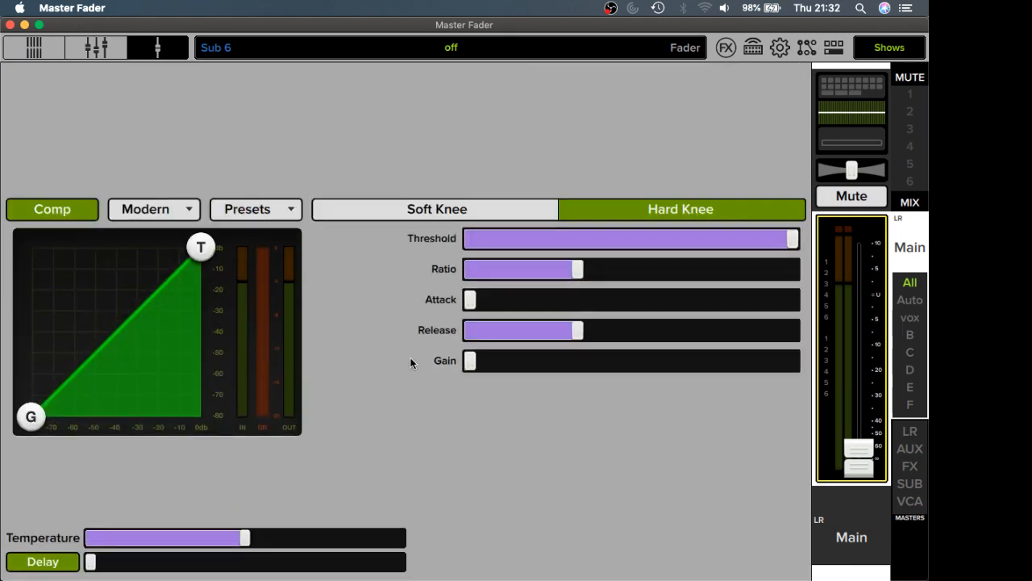
scroll(409, 363, "up", 10)
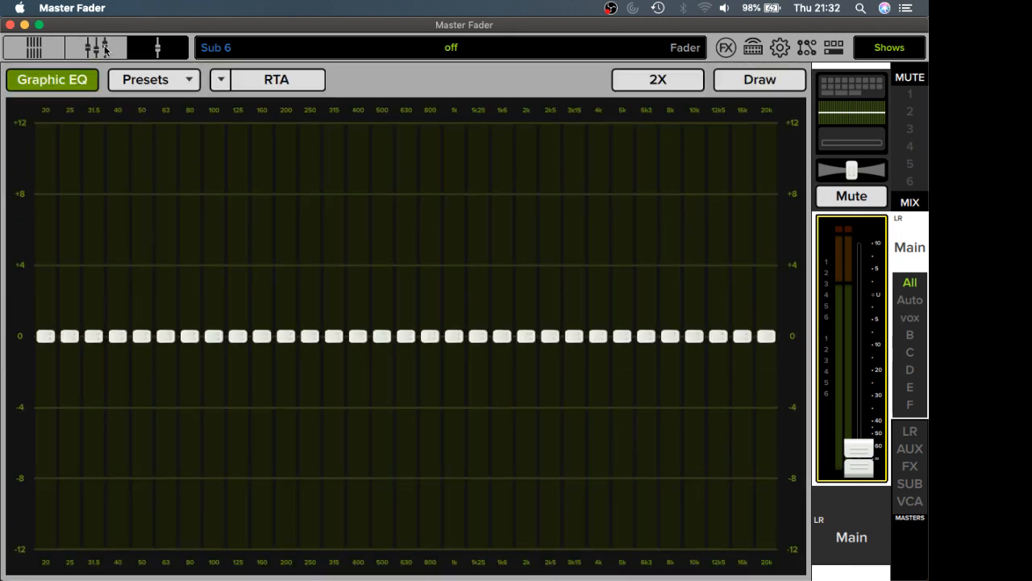
left_click(106, 50)
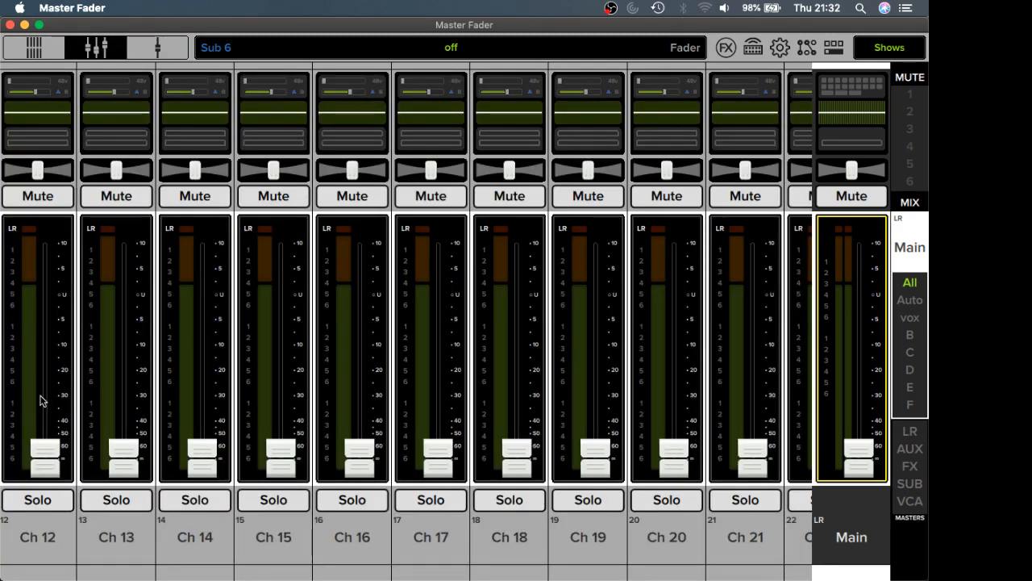
Step: Examine the EQ, gate and compressor of Ch 12 and raise its fader to about -11.7 dB
left_click_drag(45, 454, 47, 429)
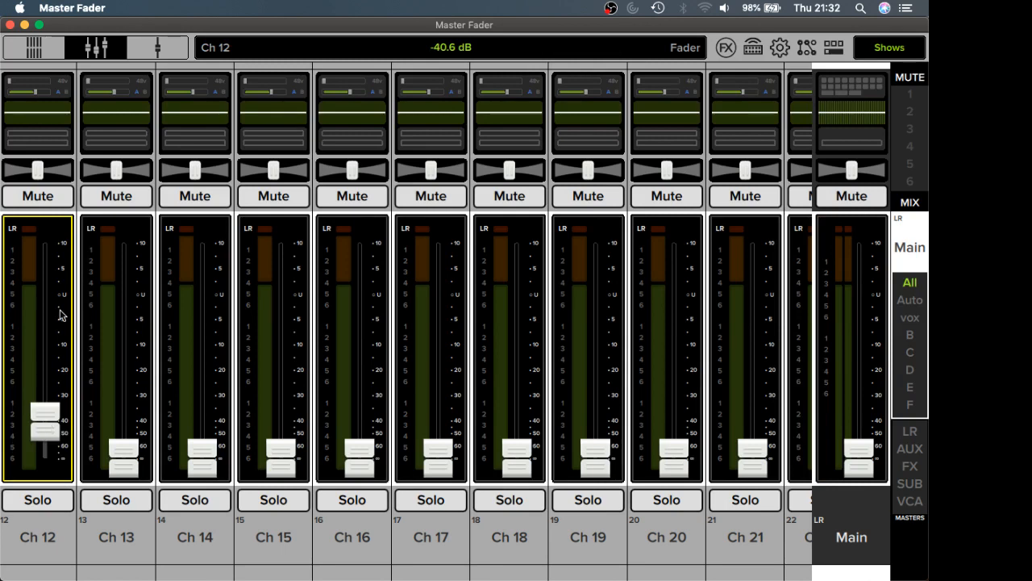
left_click(24, 110)
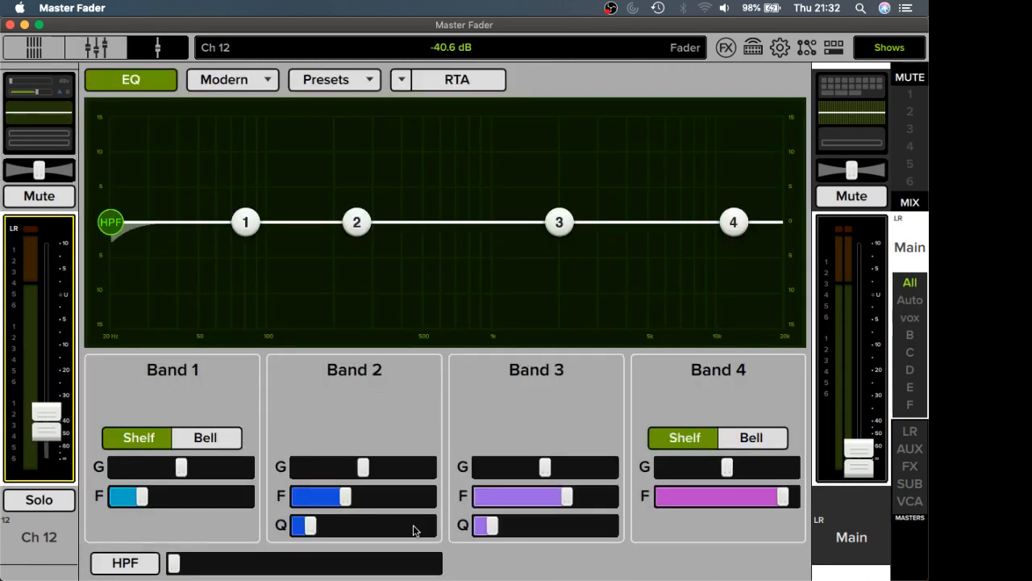
scroll(409, 379, "down", 10)
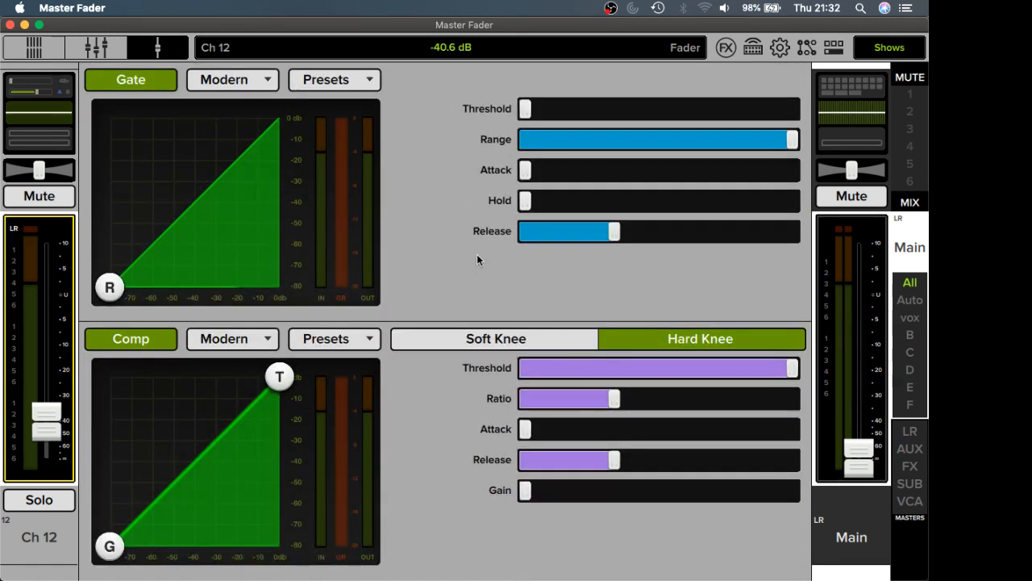
scroll(479, 260, "up", 10)
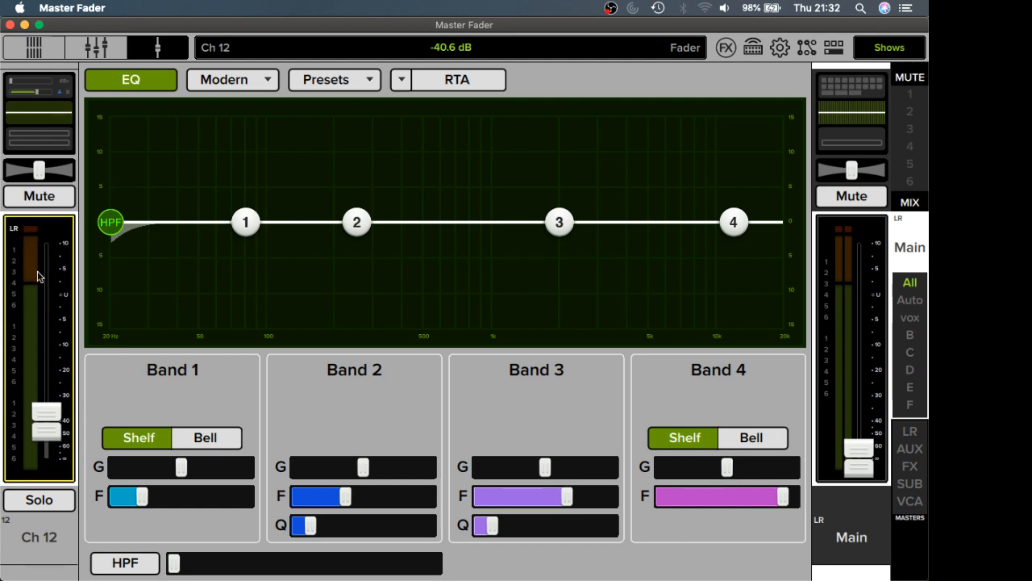
left_click_drag(46, 416, 42, 348)
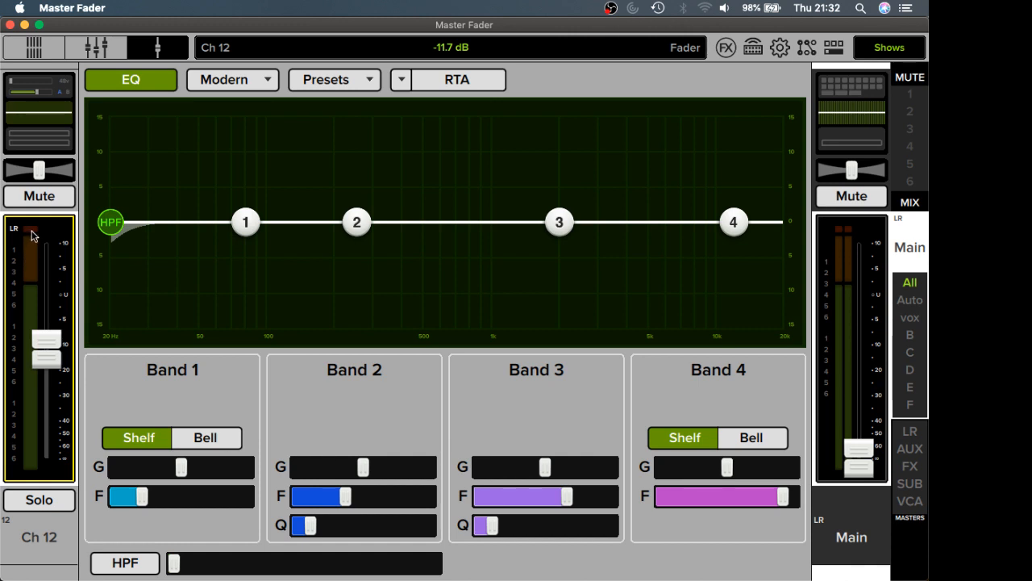
Step: In the overview of all faders, set Ch 12 to about -20.1 dB and the Main fader to about -18.7 dB
left_click(48, 54)
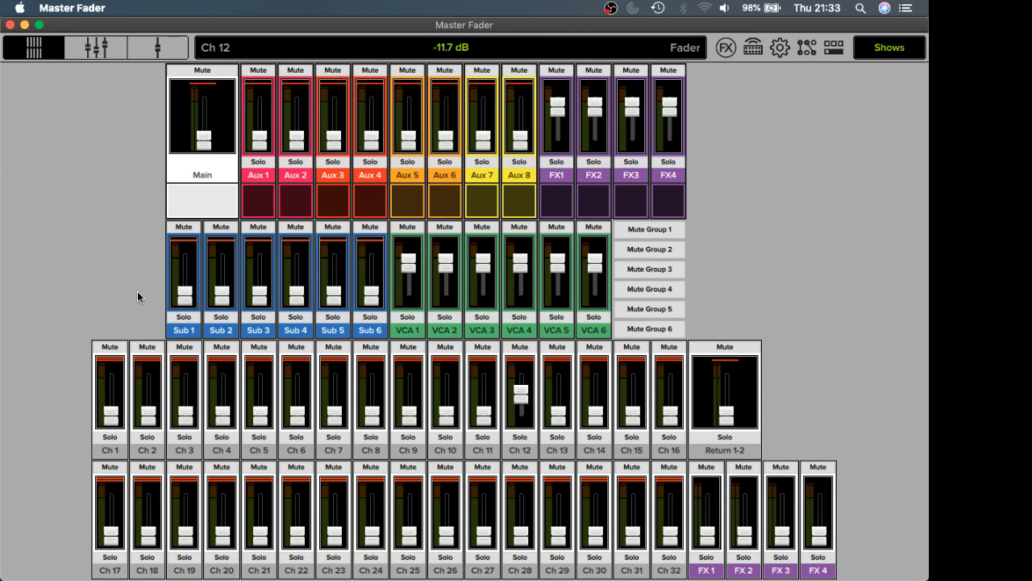
left_click_drag(521, 392, 516, 401)
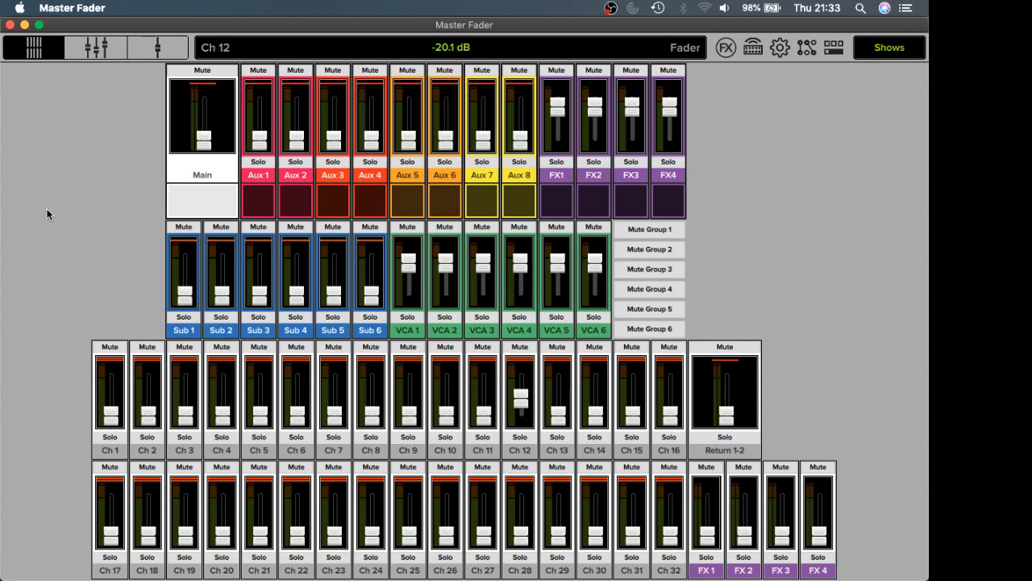
left_click_drag(203, 141, 203, 127)
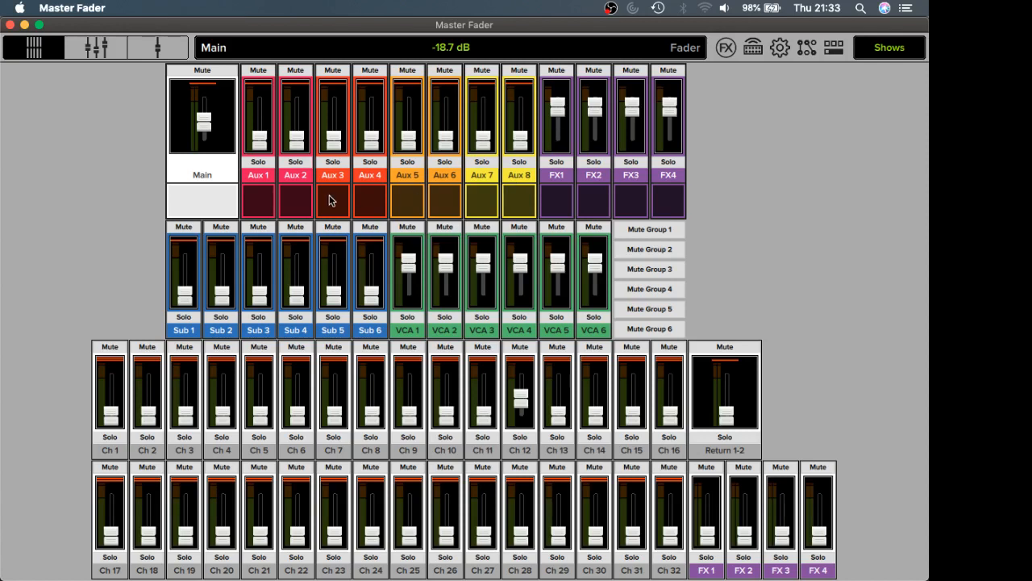
Step: Return to the mixer strips and switch the displayed mix from Main to Aux 5
left_click(84, 53)
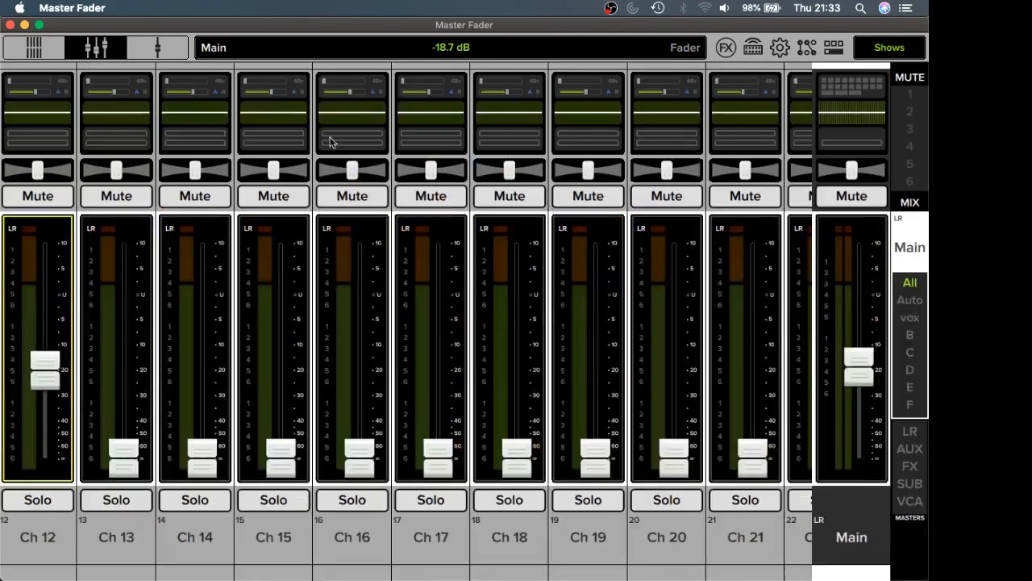
left_click(914, 251)
left_click(799, 260)
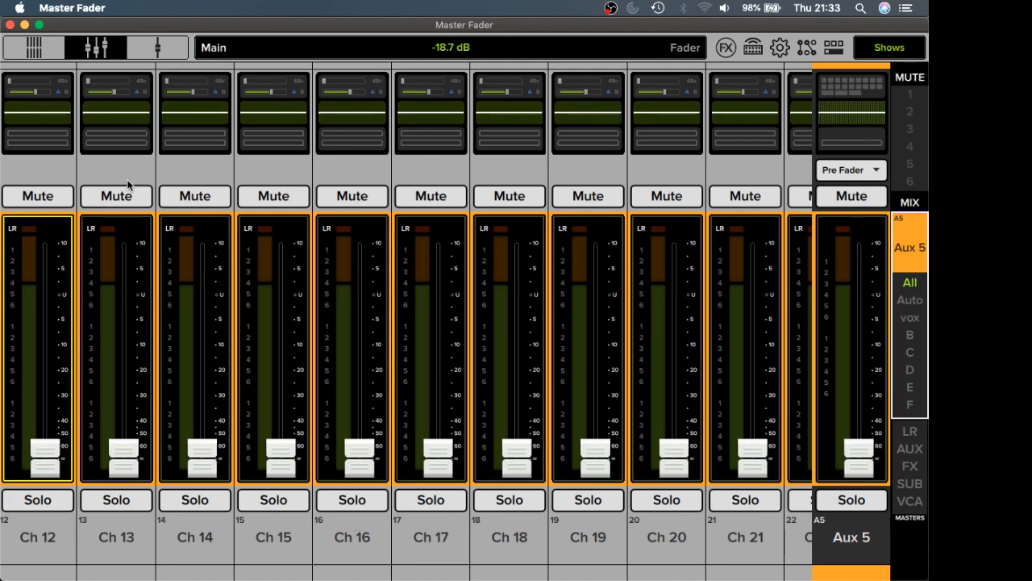
Step: In the overview, set the Aux 5 send of Ch 10 to about -19.4 dB and of Return 1-2 to about -12.0 dB
left_click(35, 49)
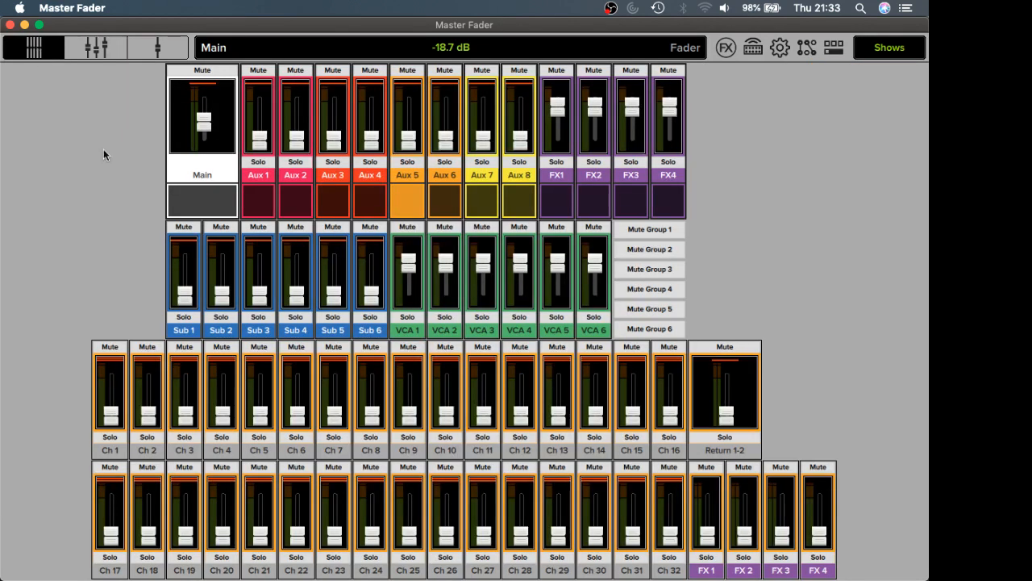
left_click(445, 411)
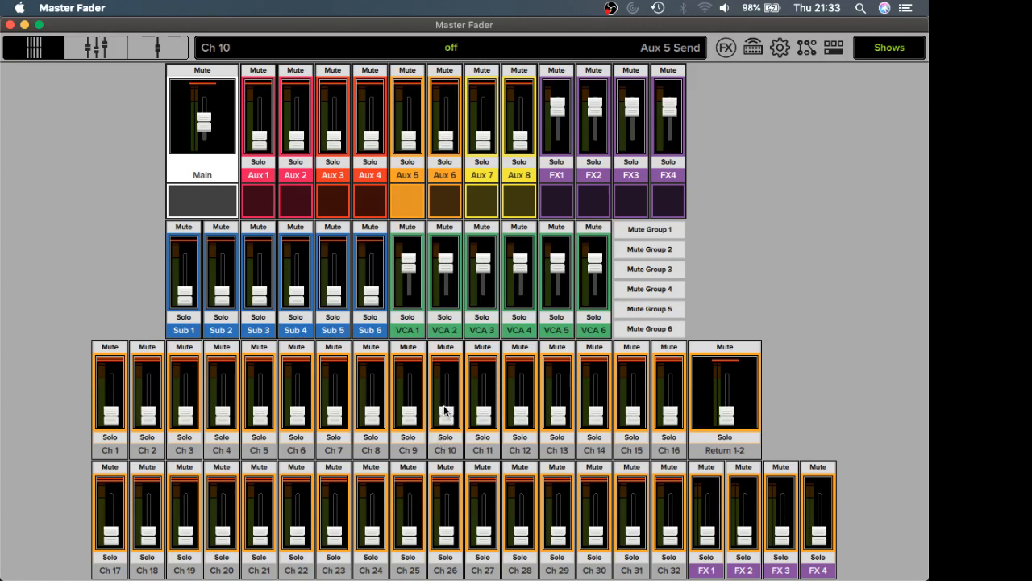
left_click_drag(445, 417, 442, 401)
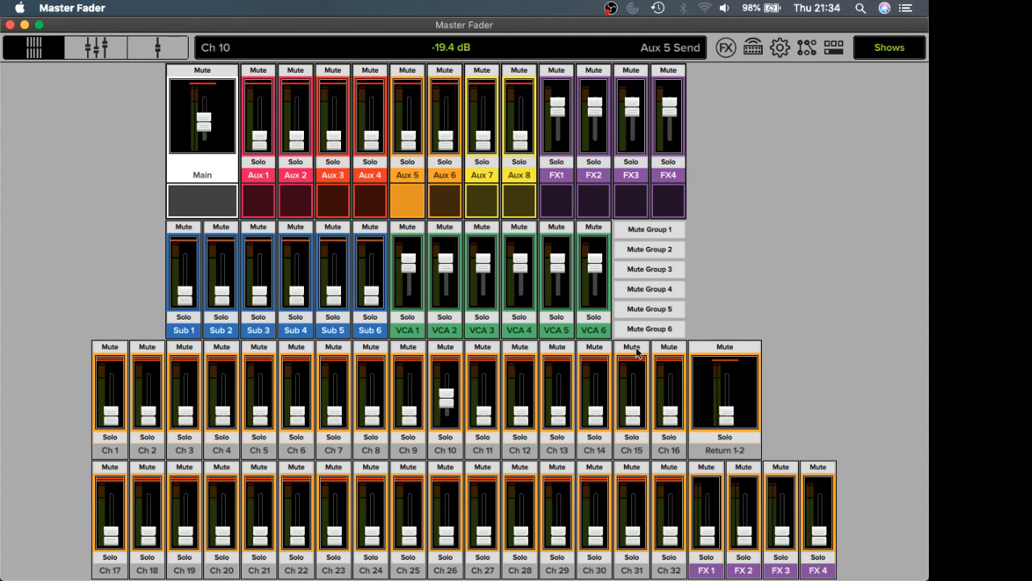
left_click_drag(730, 420, 726, 396)
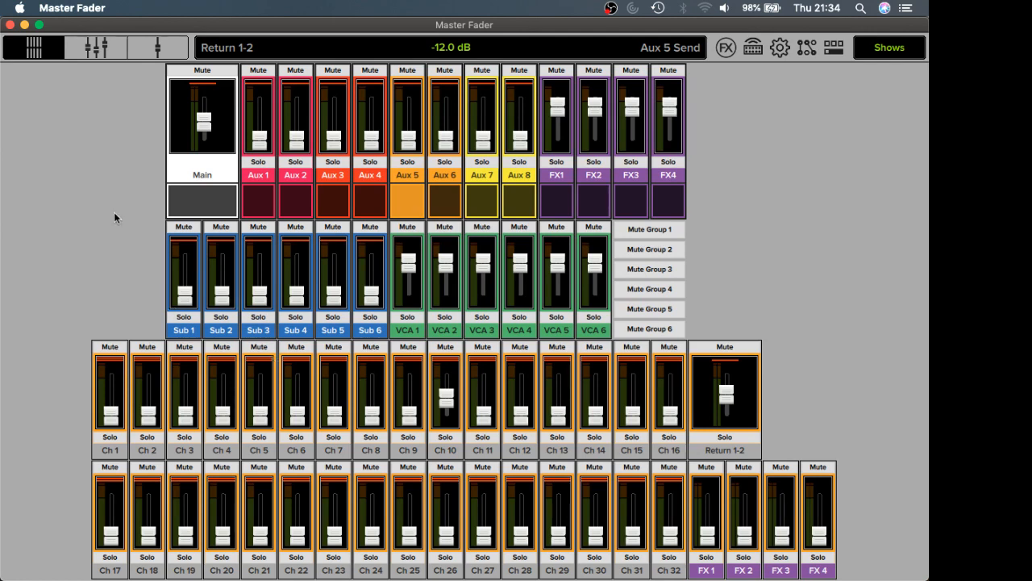
Step: Check the Aux 5 send of Ch 10 in the mixer strips and switch back to the Main mix
left_click(97, 46)
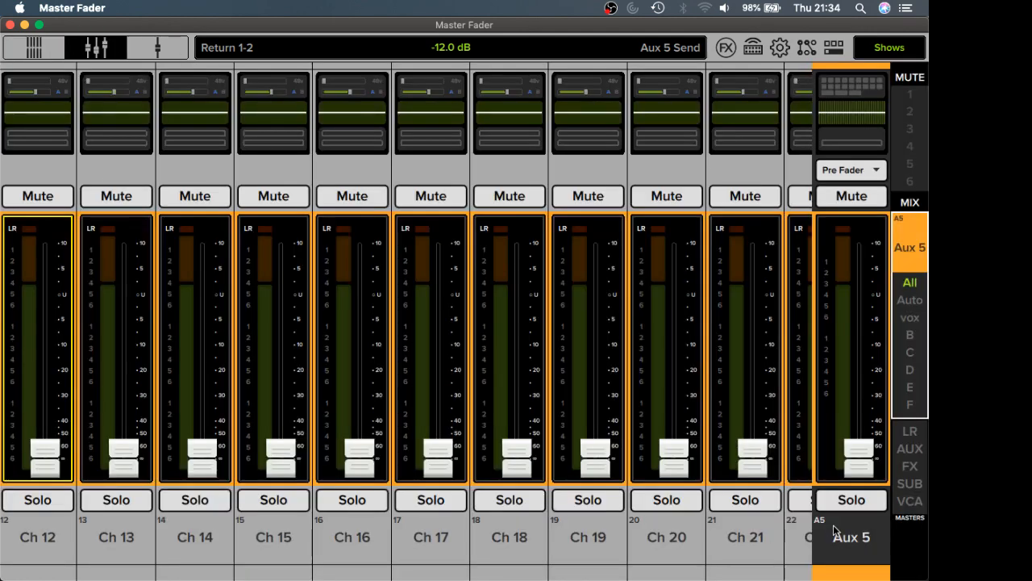
scroll(745, 501, "left", 10)
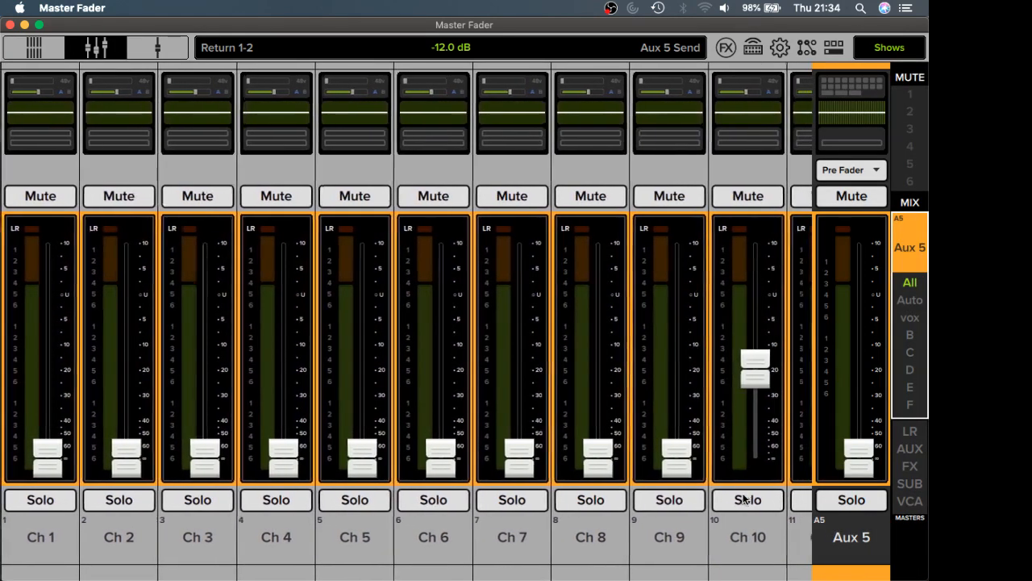
left_click(888, 258)
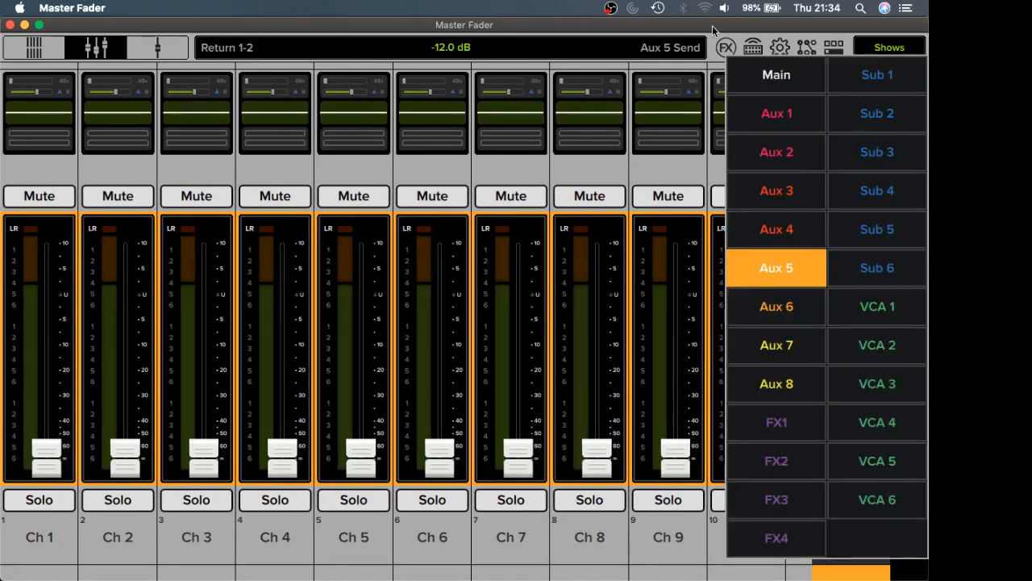
left_click(785, 83)
Step: Name the Sub 1 strip "drum"
scroll(614, 375, "right", 8)
scroll(613, 375, "right", 10)
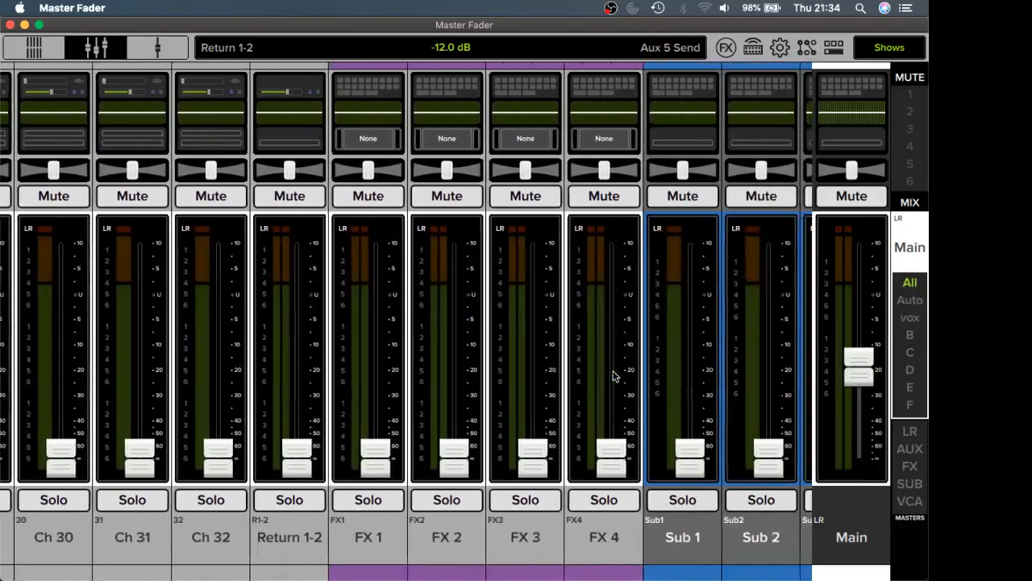
scroll(613, 371, "right", 2)
left_click(616, 540)
left_click(616, 539)
left_click(615, 541)
left_click(616, 288)
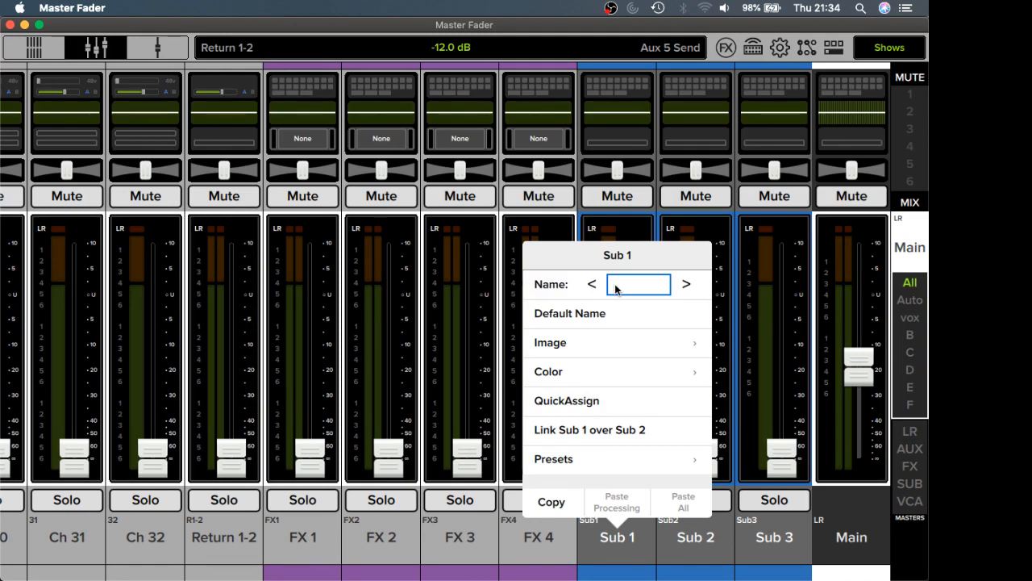
type("drum")
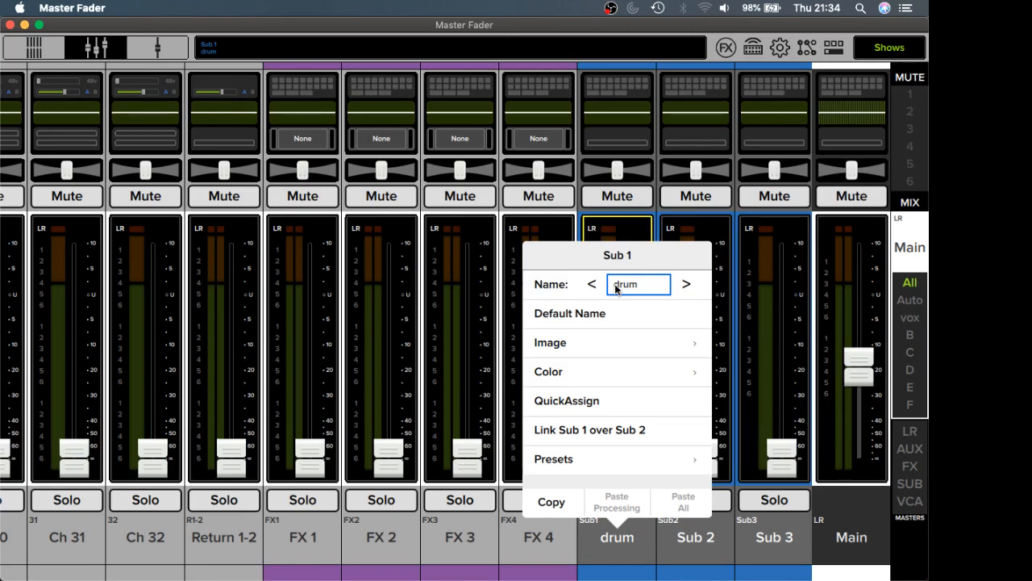
Step: Name the VCA 1 strip "drums" and close its options
scroll(618, 563, "left", 9)
scroll(618, 563, "right", 13)
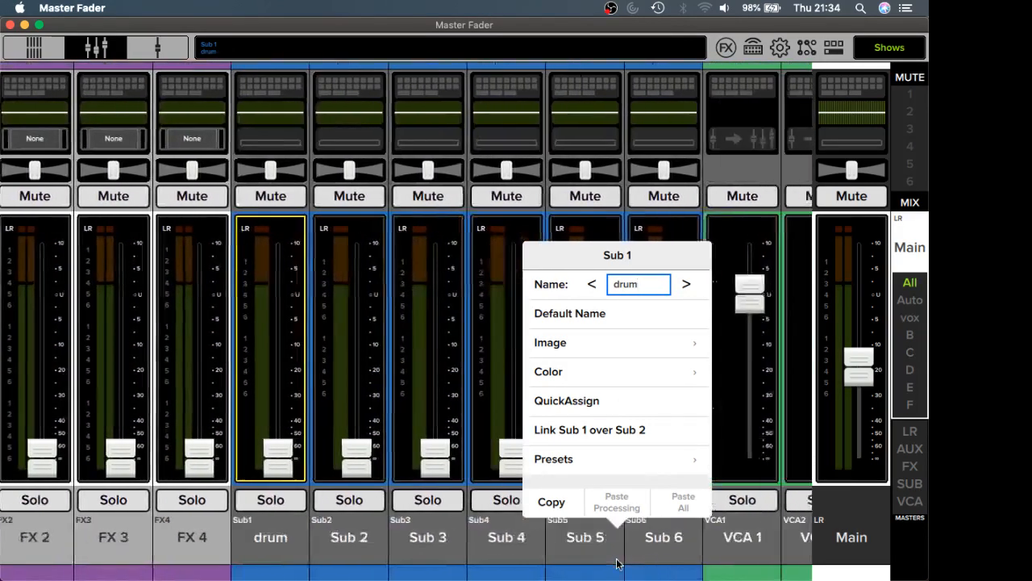
scroll(617, 563, "right", 3)
left_click(653, 539)
left_click(653, 539)
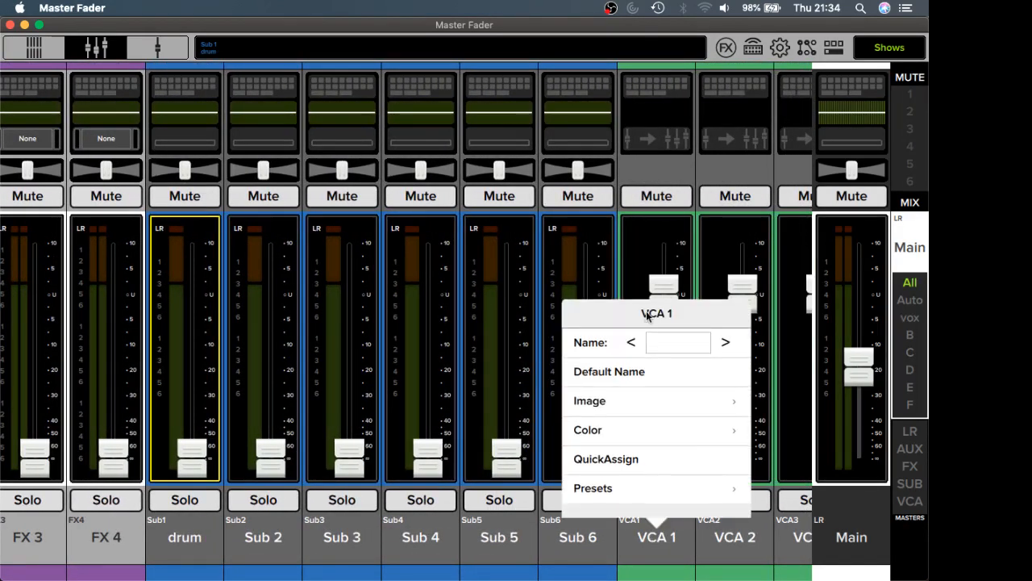
left_click(658, 343)
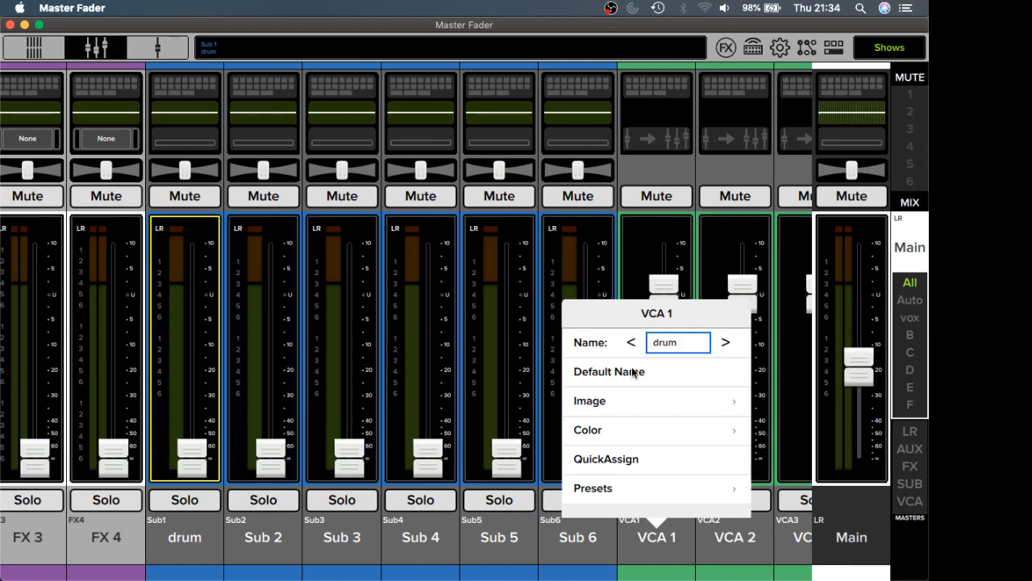
type("drums")
key("Return")
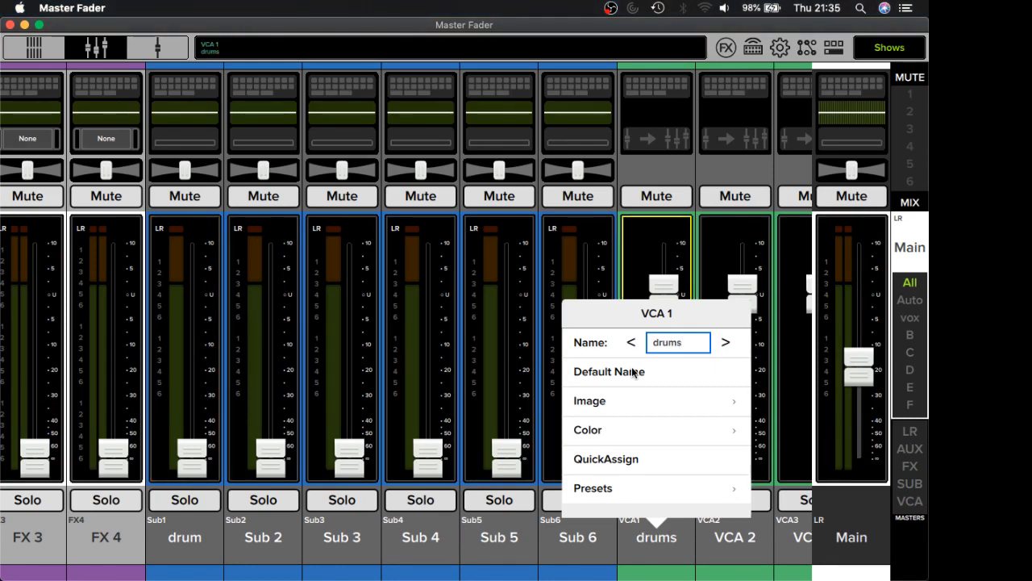
left_click(652, 559)
Step: Look over the strips, open the overview of all faders, and switch Mute Group 1 on and off
scroll(287, 472, "right", 5)
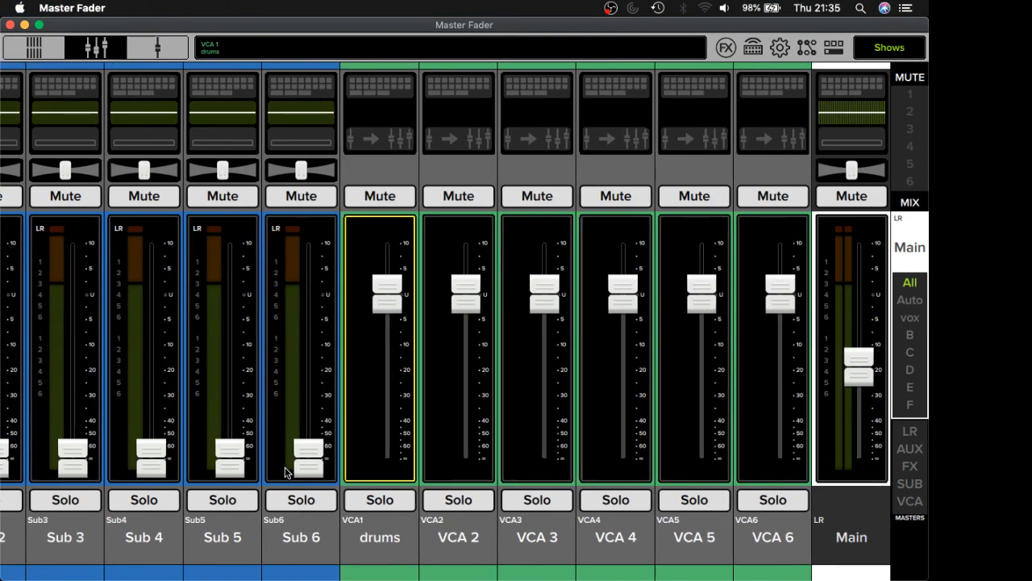
scroll(286, 472, "left", 15)
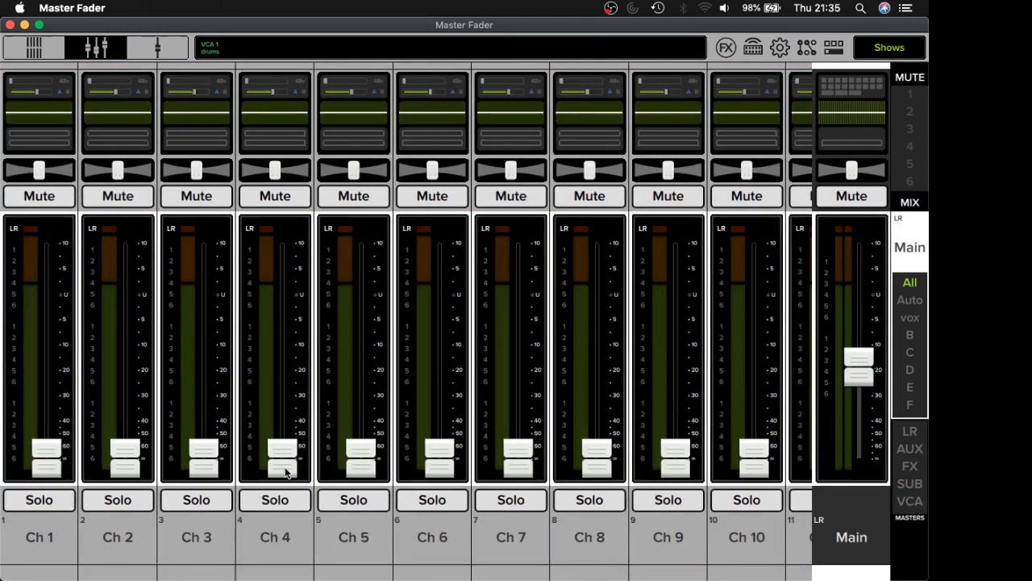
left_click(38, 48)
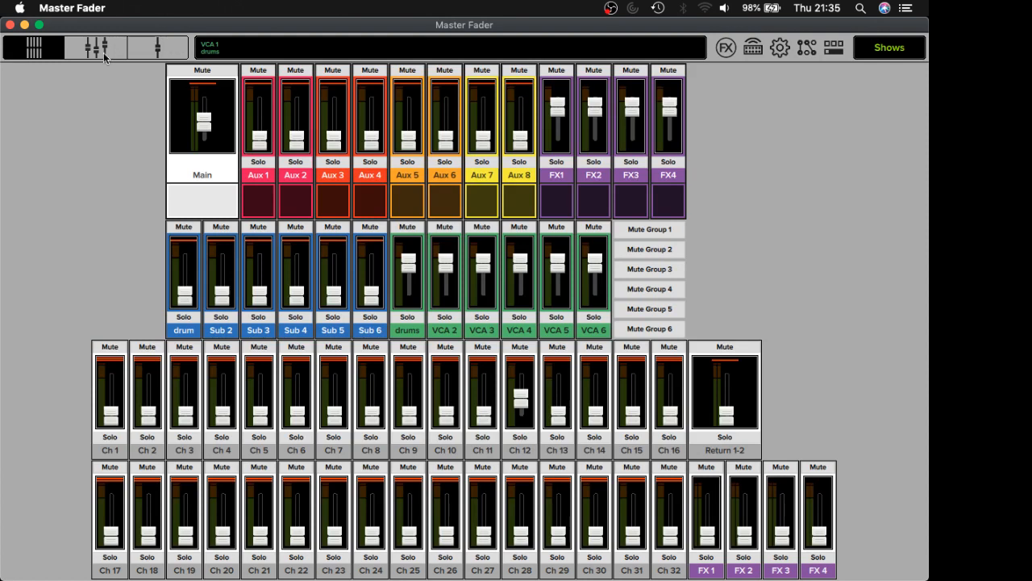
left_click(645, 233)
left_click(644, 234)
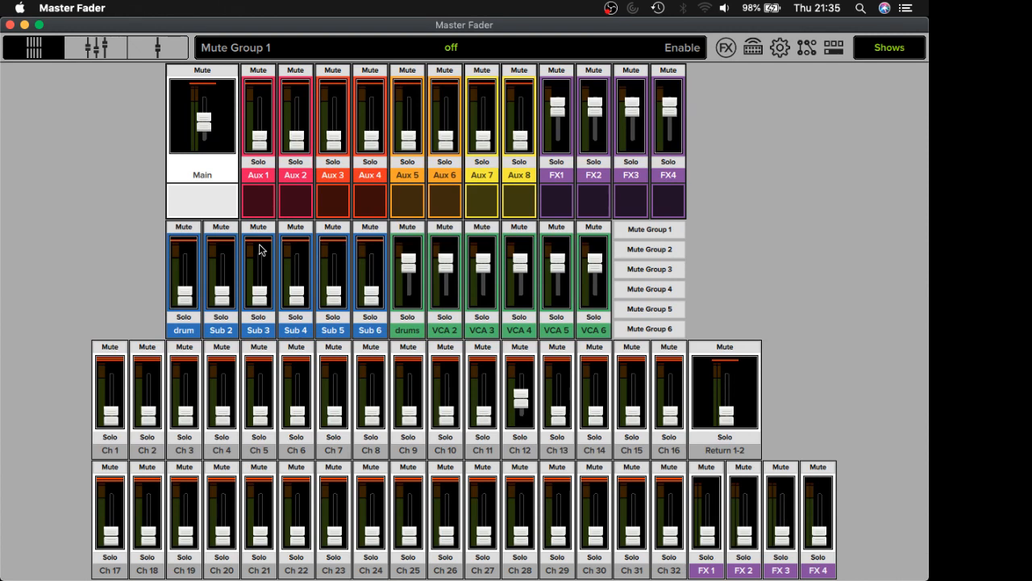
Step: Mute Ch 7 in the overview, set its fader to about -24.0 dB, and unmute the channel
left_click_drag(334, 422, 327, 396)
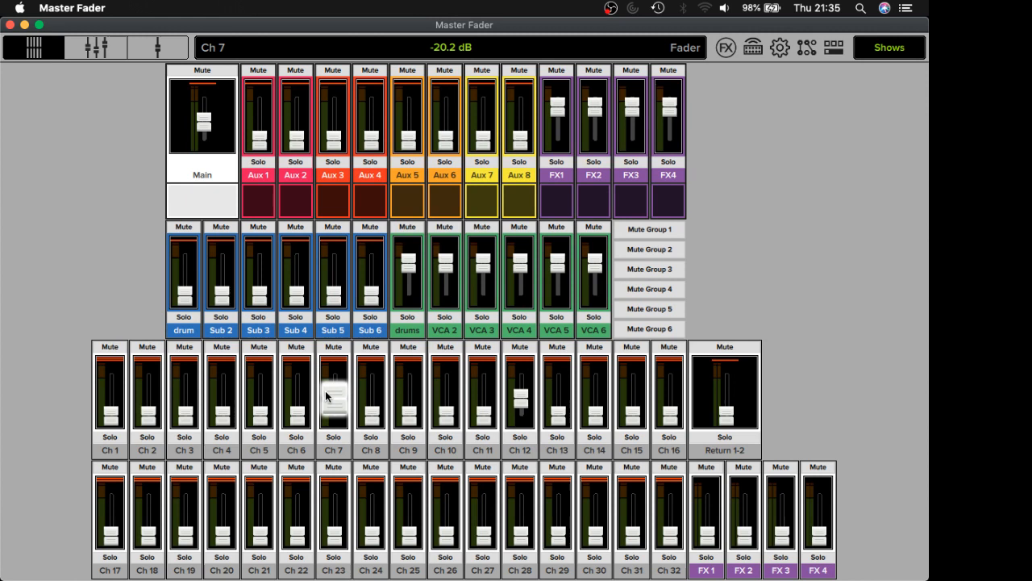
left_click_drag(325, 390, 326, 394)
left_click(334, 347)
left_click_drag(334, 395, 334, 412)
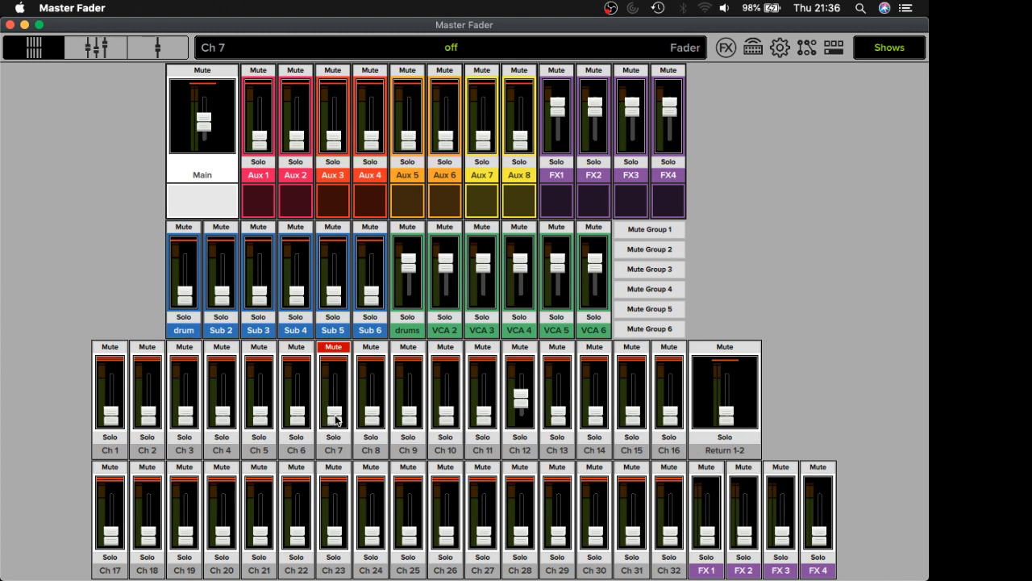
left_click_drag(334, 415, 338, 380)
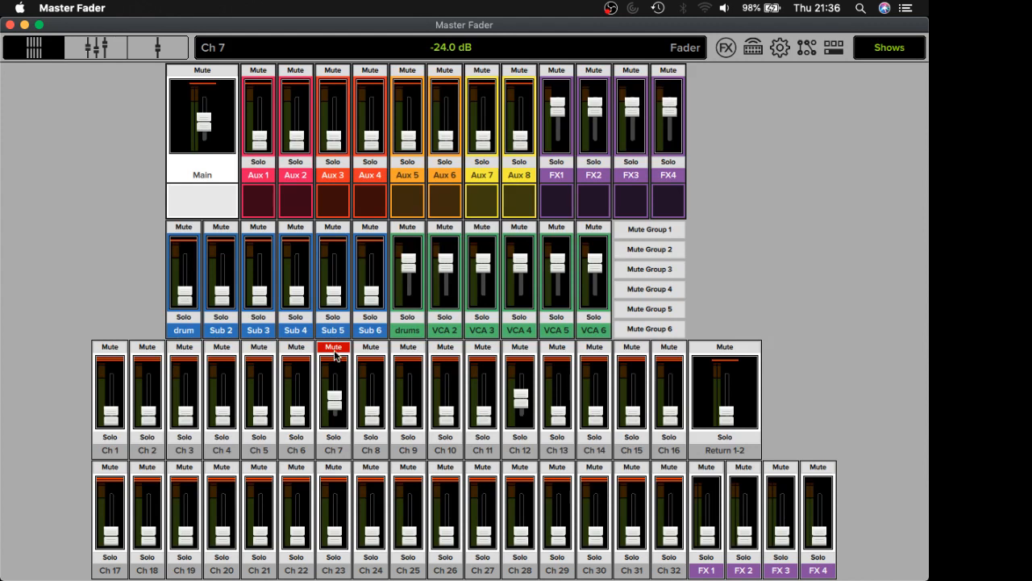
left_click(335, 349)
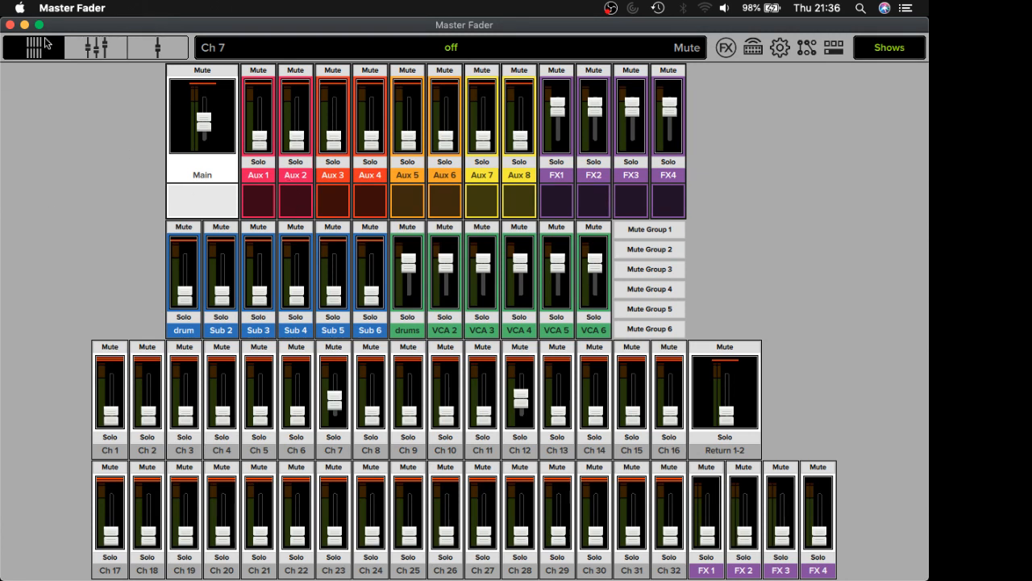
Step: Look over the mixer strips and the drums VCA's channel assignments and options, then return to the mixer view
left_click(97, 46)
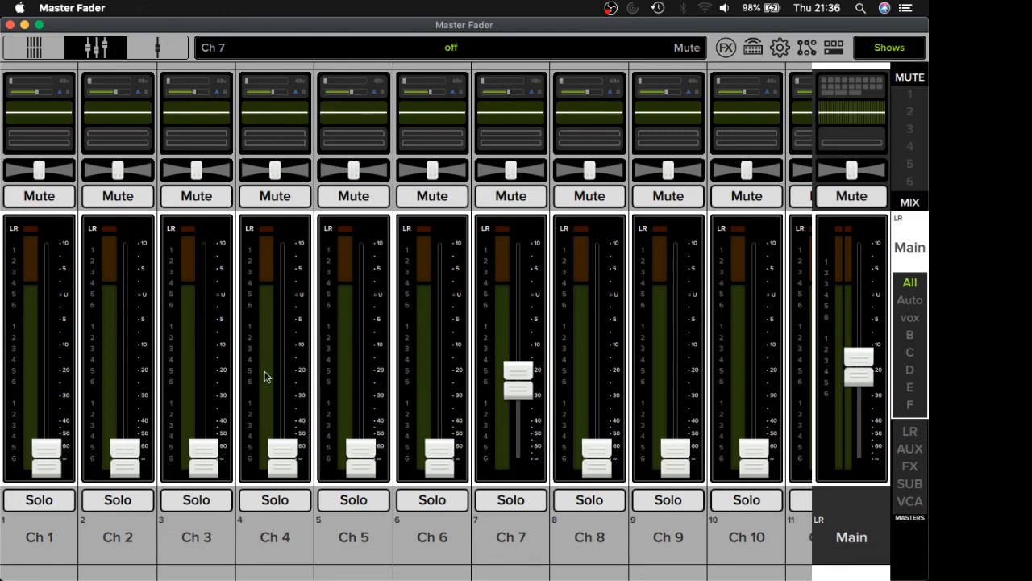
scroll(215, 359, "right", 10)
scroll(211, 359, "left", 10)
left_click(157, 47)
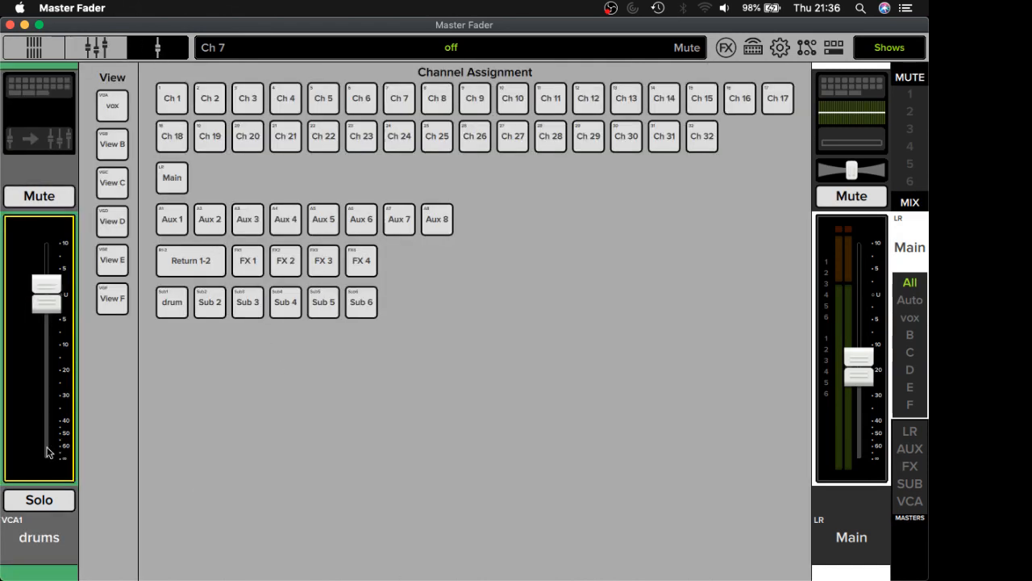
left_click(50, 544)
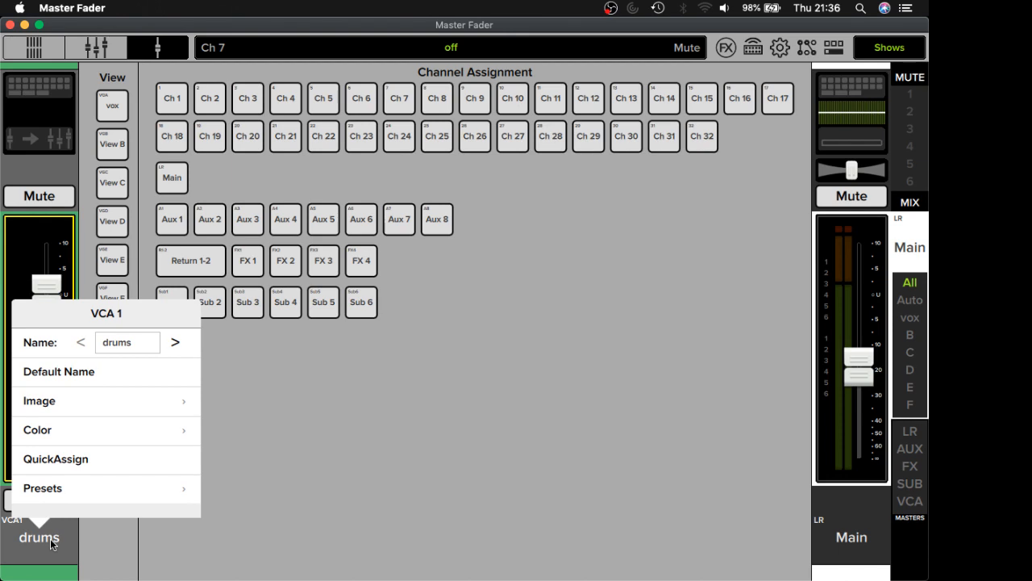
left_click(153, 46)
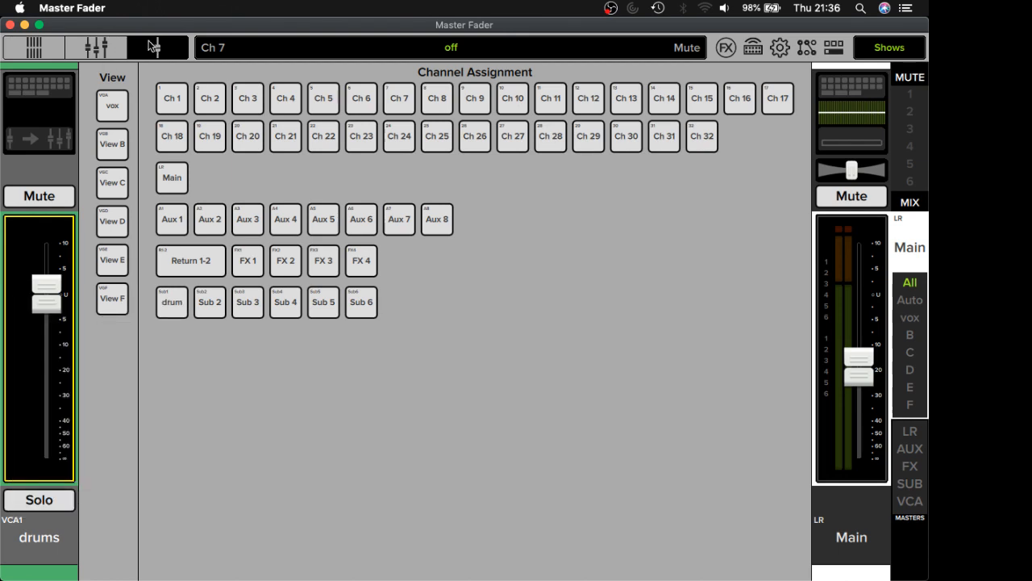
left_click(92, 47)
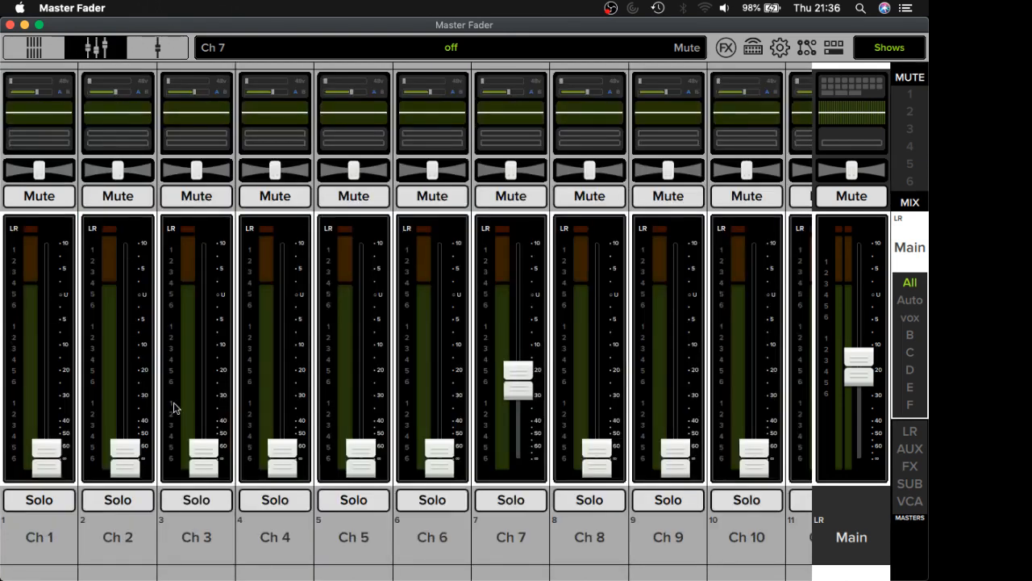
Step: Select Ch 3, view its naming and linking options, and open its equalizer
left_click_drag(201, 453, 200, 448)
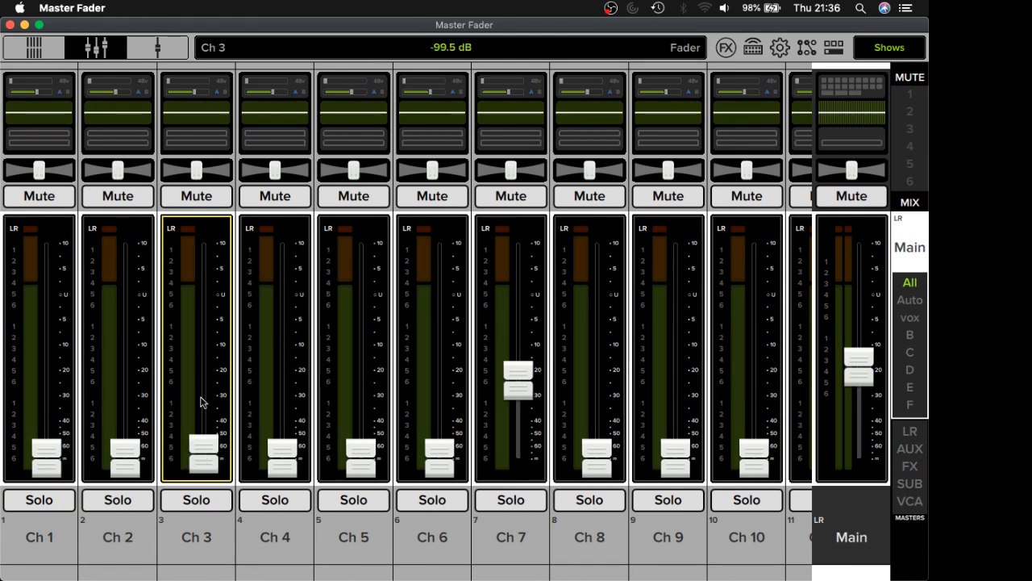
left_click(192, 536)
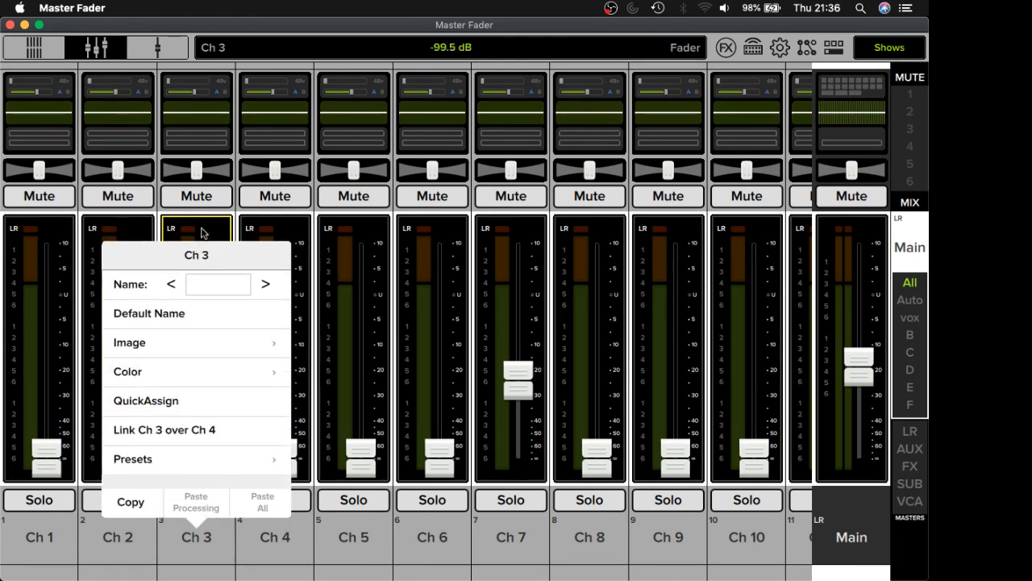
left_click(197, 542)
left_click(205, 117)
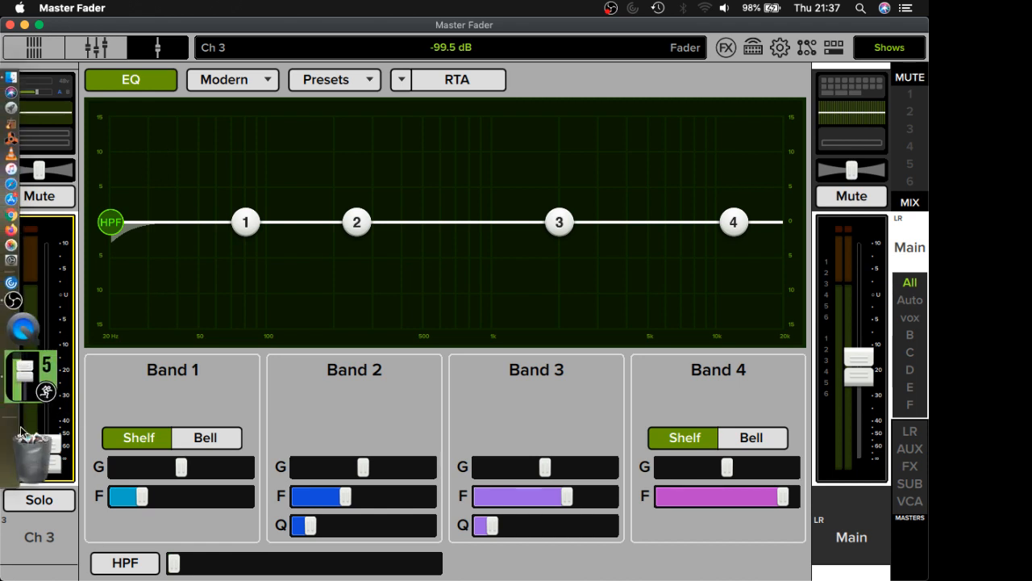
Step: Raise the Ch 3 fader to about -2.4 dB and the Main fader to about 0.9 dB
left_click_drag(56, 466, 9, 309)
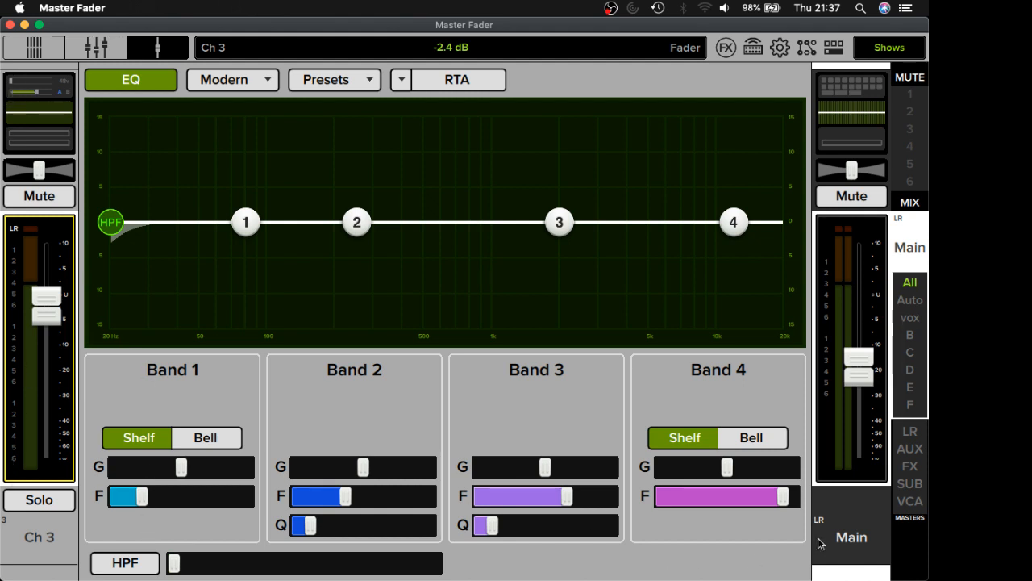
left_click_drag(859, 355, 839, 290)
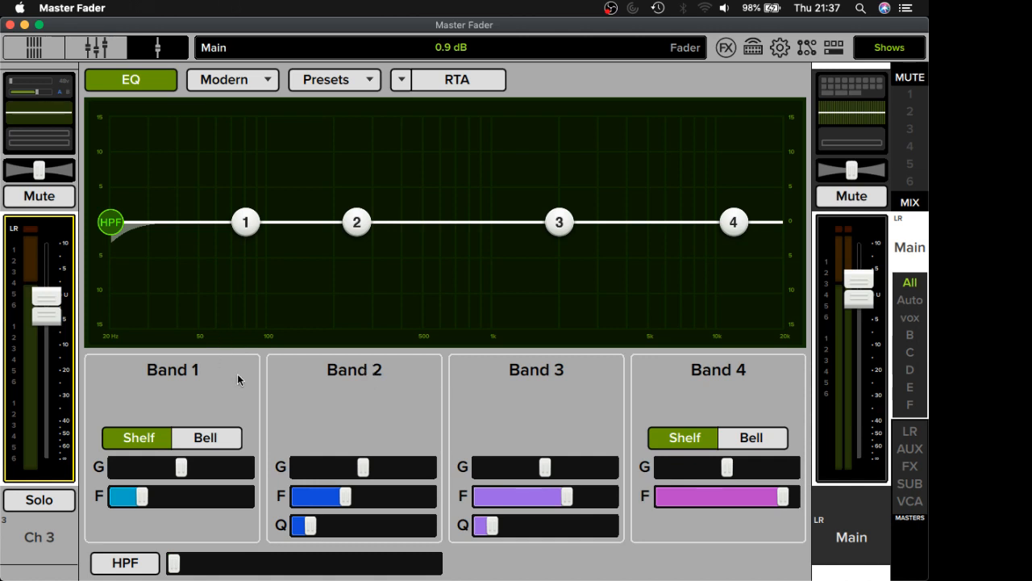
Step: Switch the Ch 3 EQ off and on several times, leaving it off
left_click(126, 86)
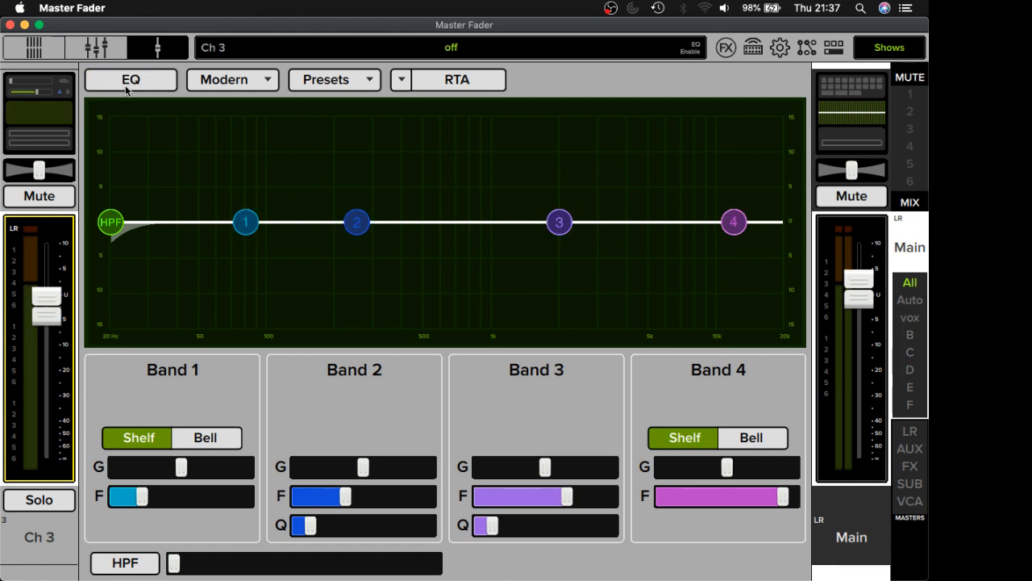
left_click(126, 85)
left_click(126, 85)
left_click(125, 89)
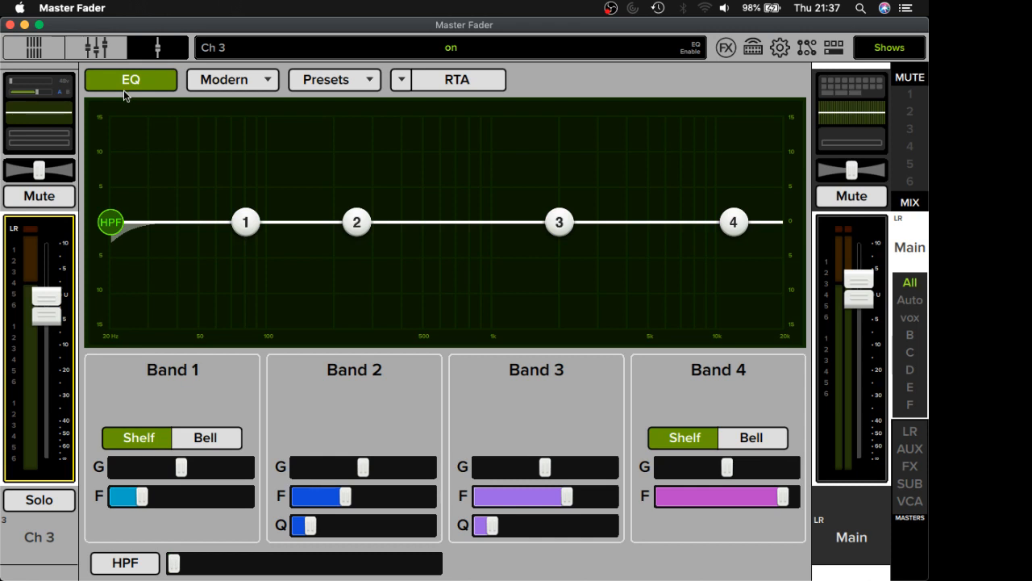
left_click(125, 89)
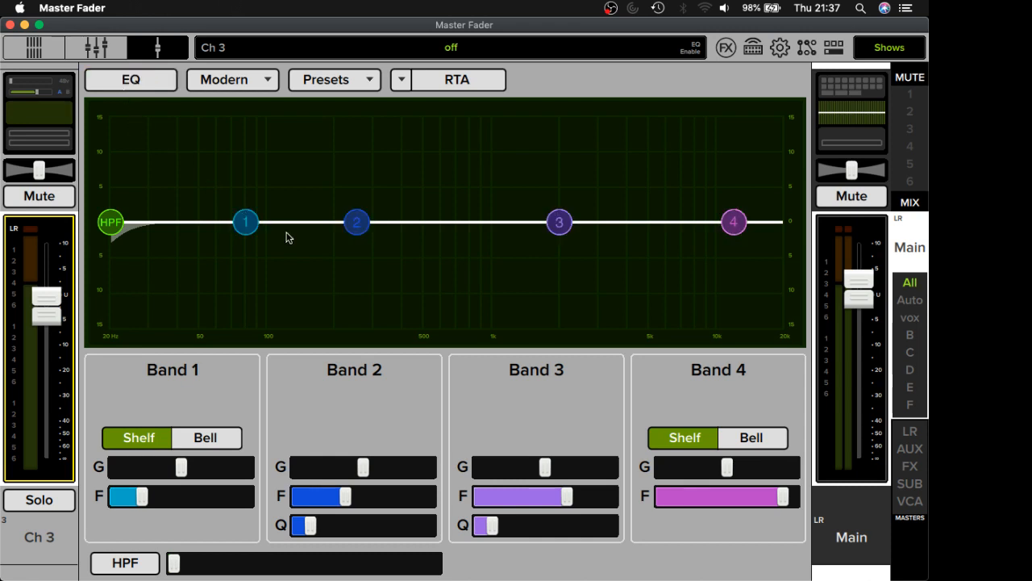
Step: Cut EQ band 1, boost band 2 to about 9.5 dB at 243 Hz, and enable the Ch 3 EQ
left_click_drag(259, 228, 292, 316)
left_click_drag(356, 222, 359, 156)
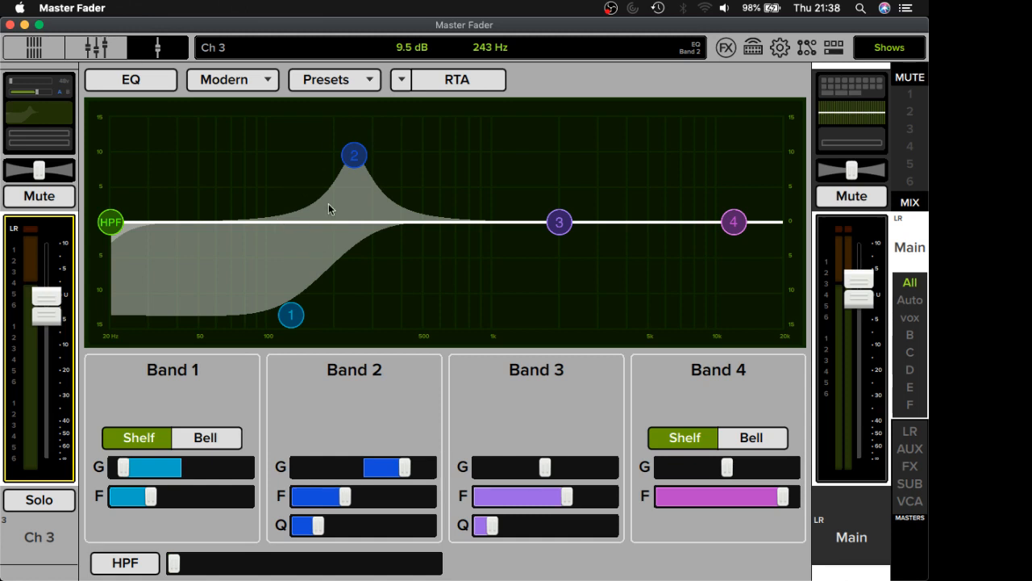
left_click(132, 81)
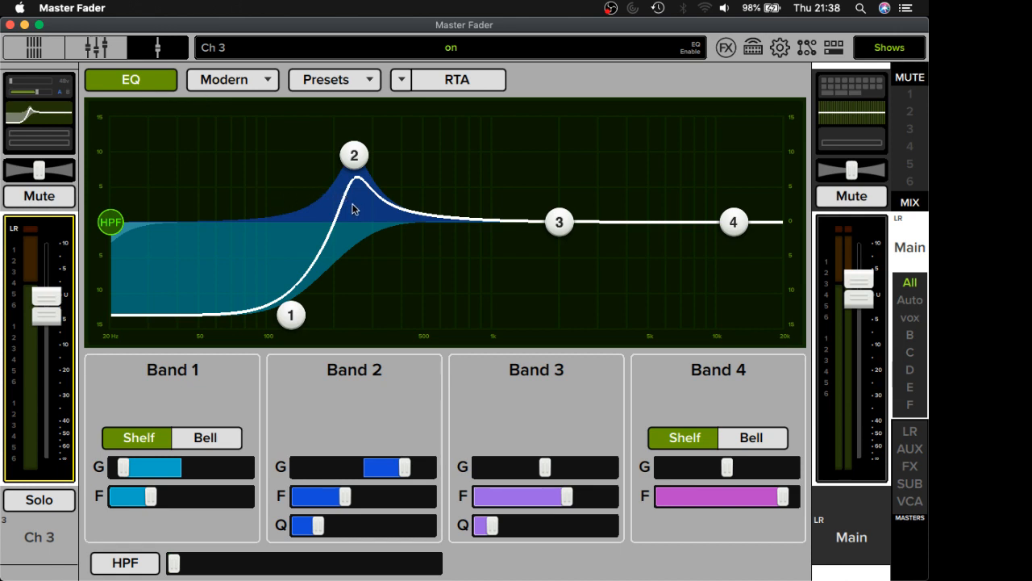
Step: Cut EQ band 3 and boost band 4 to about 7.7 dB at 5.46 kHz
left_click_drag(557, 232, 556, 315)
left_click_drag(739, 221, 663, 167)
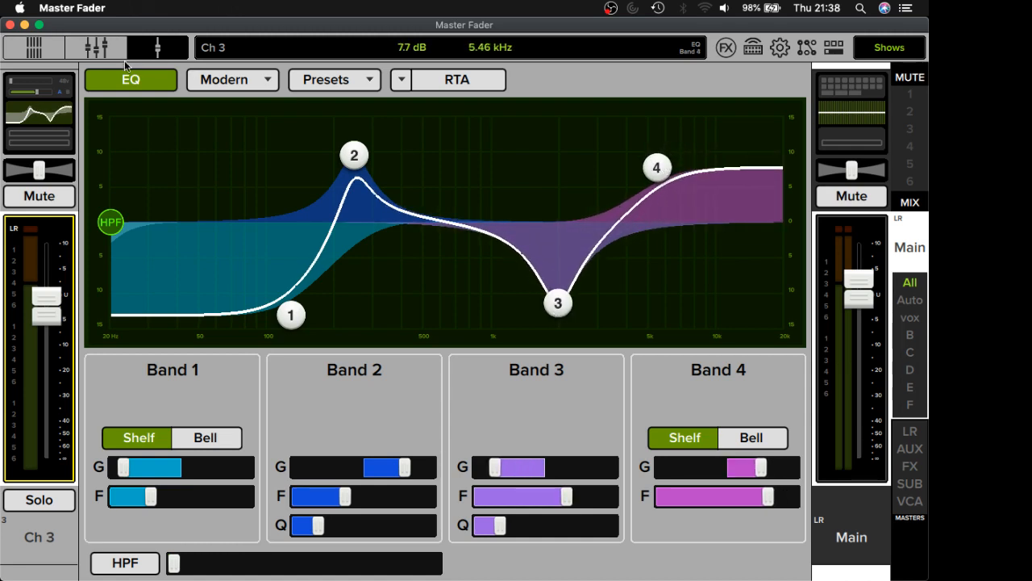
Step: Bypass the EQ, move the high-pass filter frequency to about 51 Hz, and switch the EQ back on
left_click(122, 88)
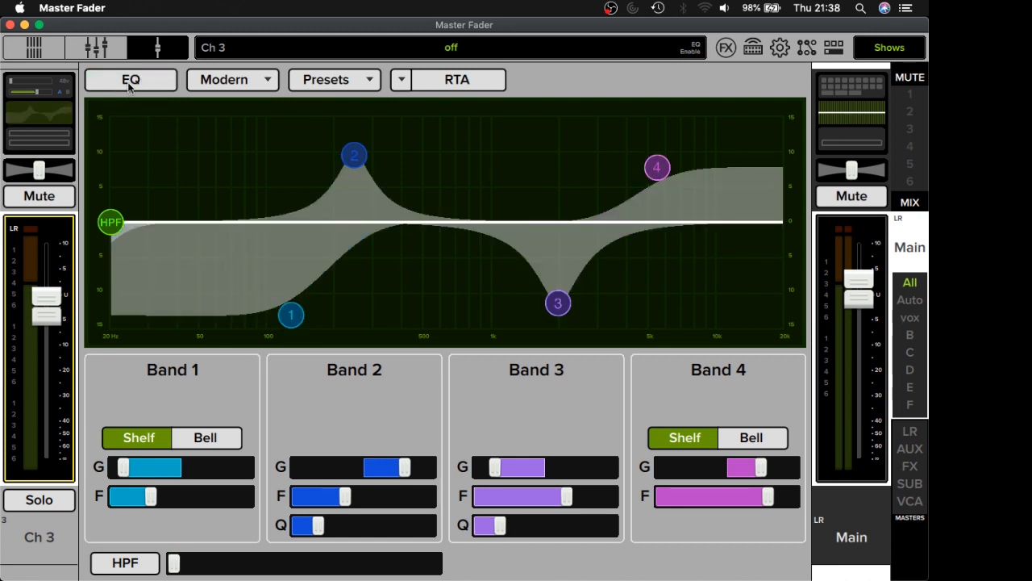
left_click_drag(106, 221, 201, 259)
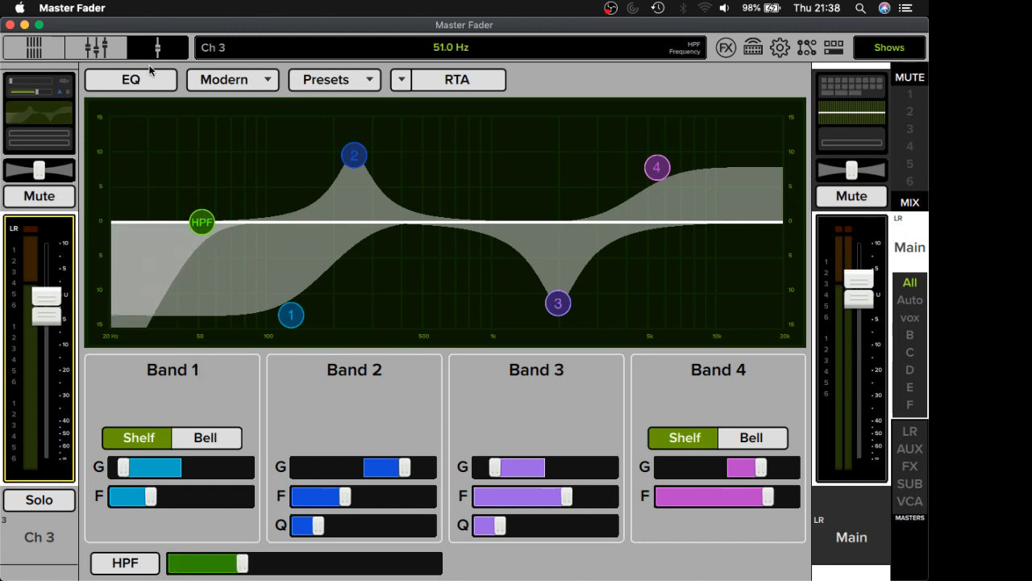
left_click(156, 78)
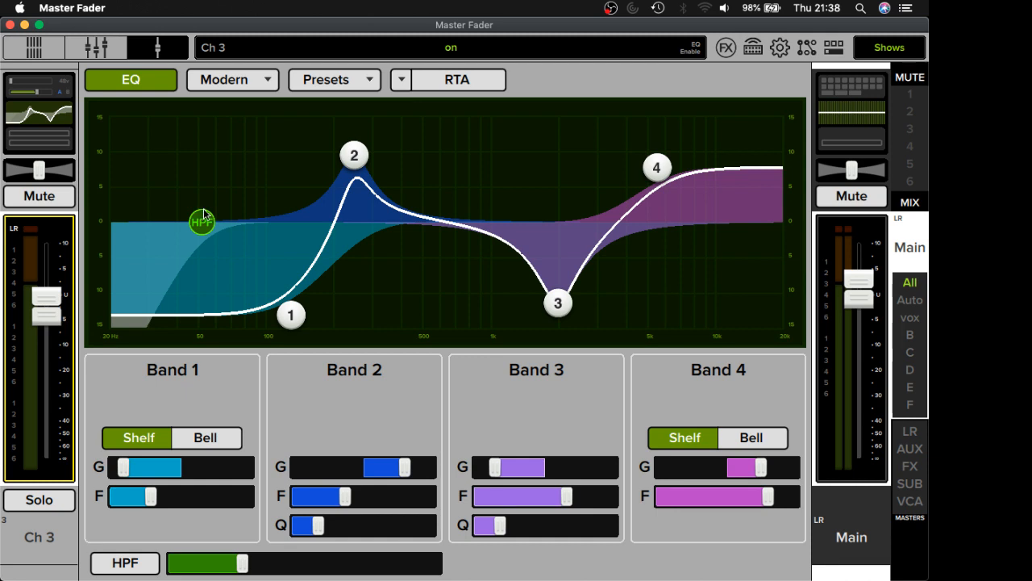
Step: Switch the RTA display on and off over the Ch 3 EQ graph, leaving it off
left_click(448, 85)
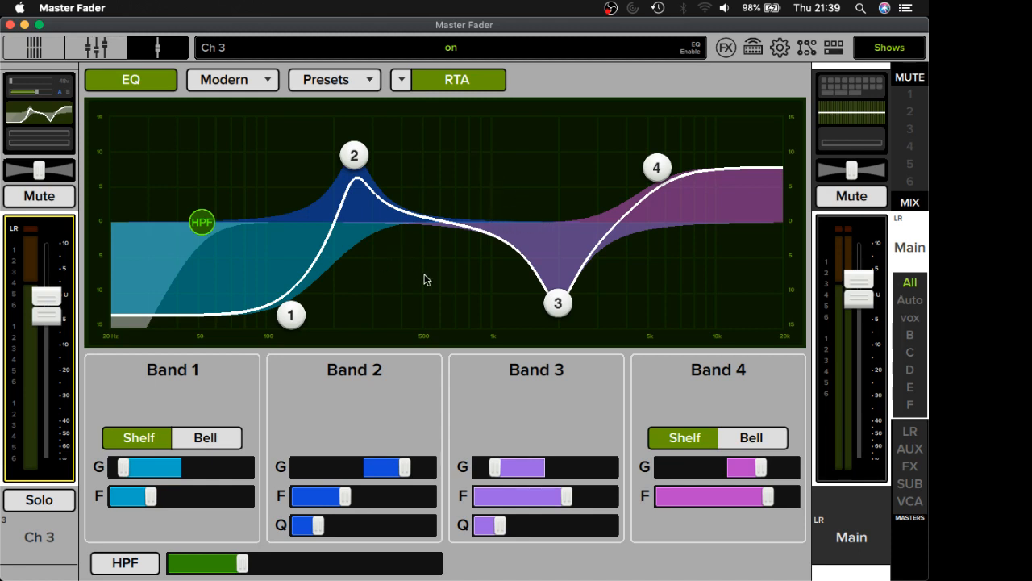
left_click(458, 80)
left_click(458, 80)
left_click(458, 80)
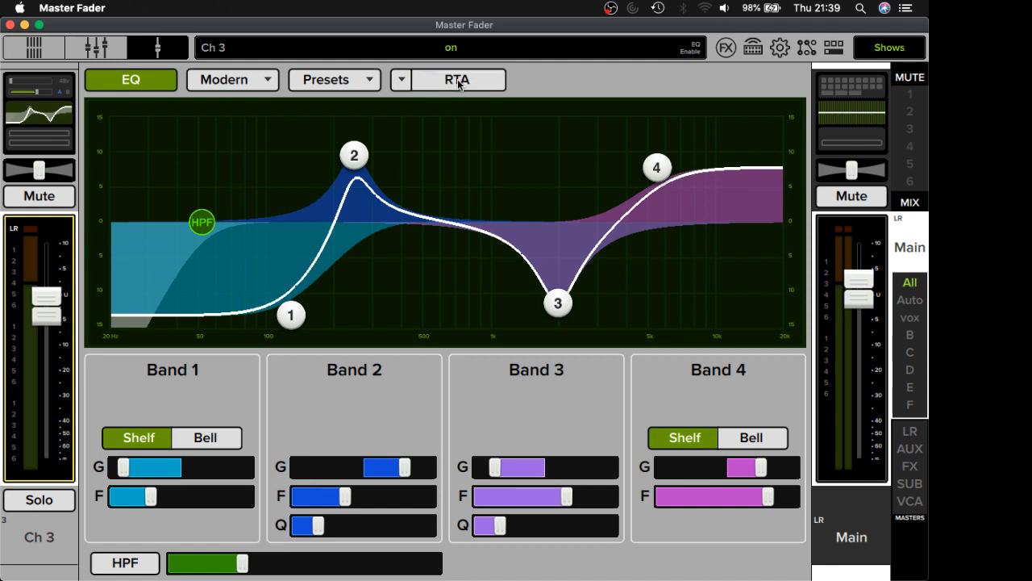
Step: Change the EQ graph's analyzer type to Spectrum and set it back to RTA
left_click(401, 80)
left_click(415, 146)
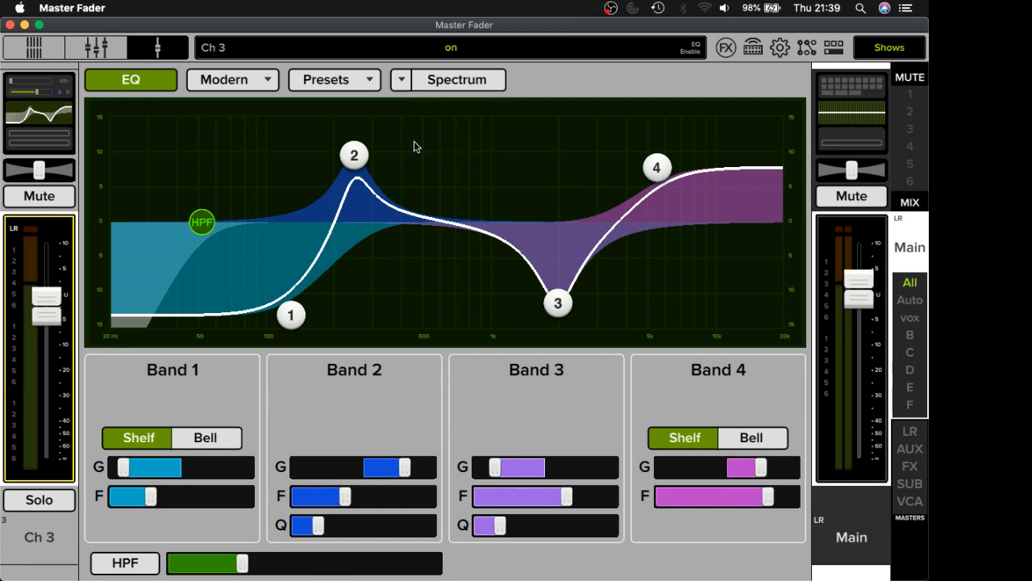
left_click(404, 82)
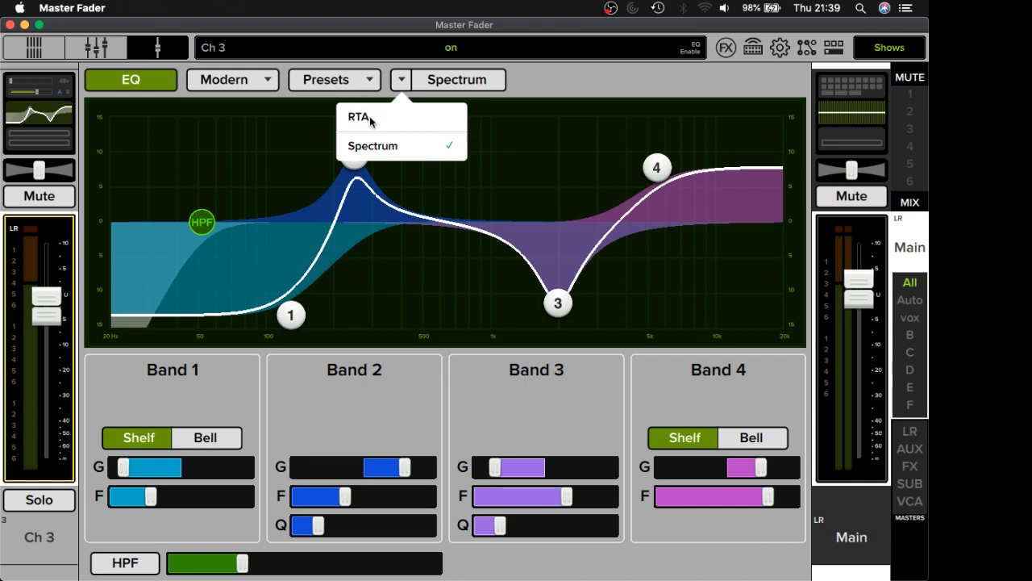
left_click(370, 119)
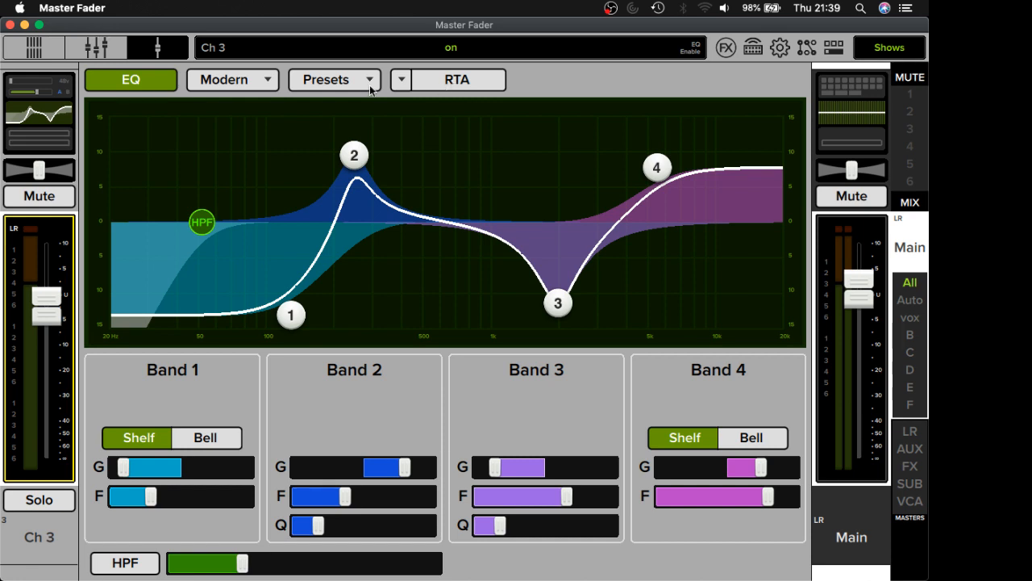
Step: Look over the EQ presets and store a new snapshot in the current show
left_click(319, 80)
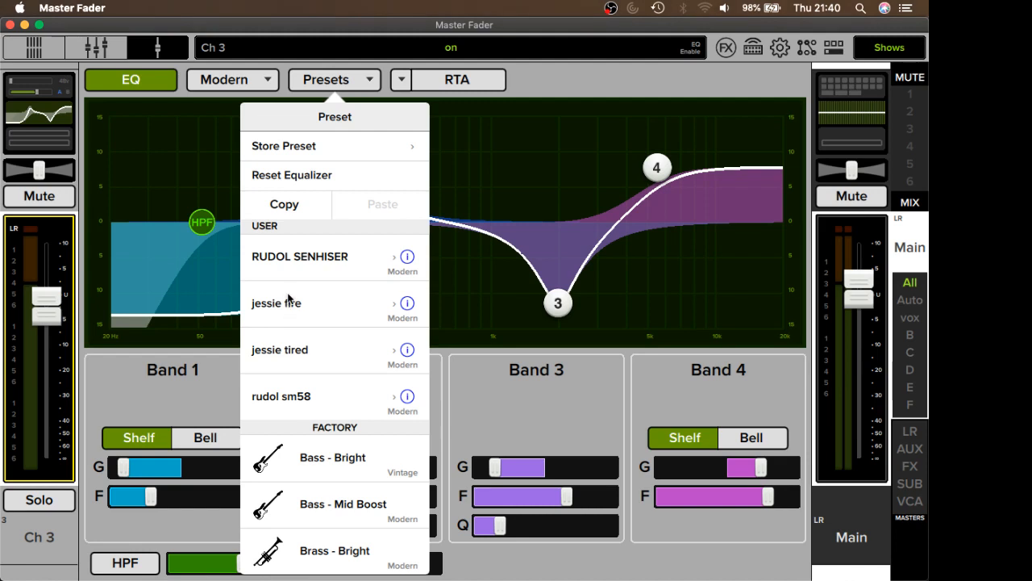
left_click(881, 50)
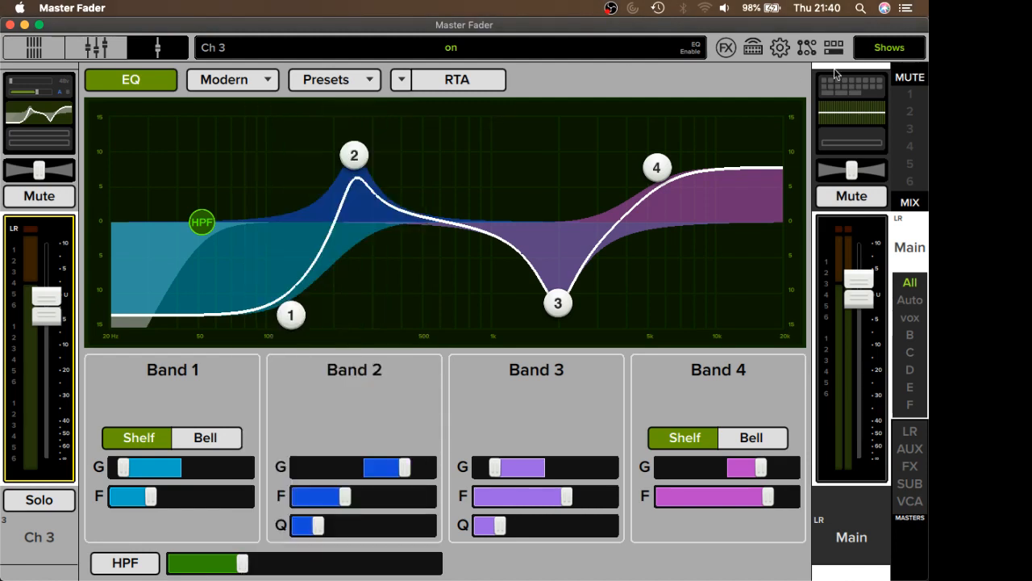
left_click(902, 47)
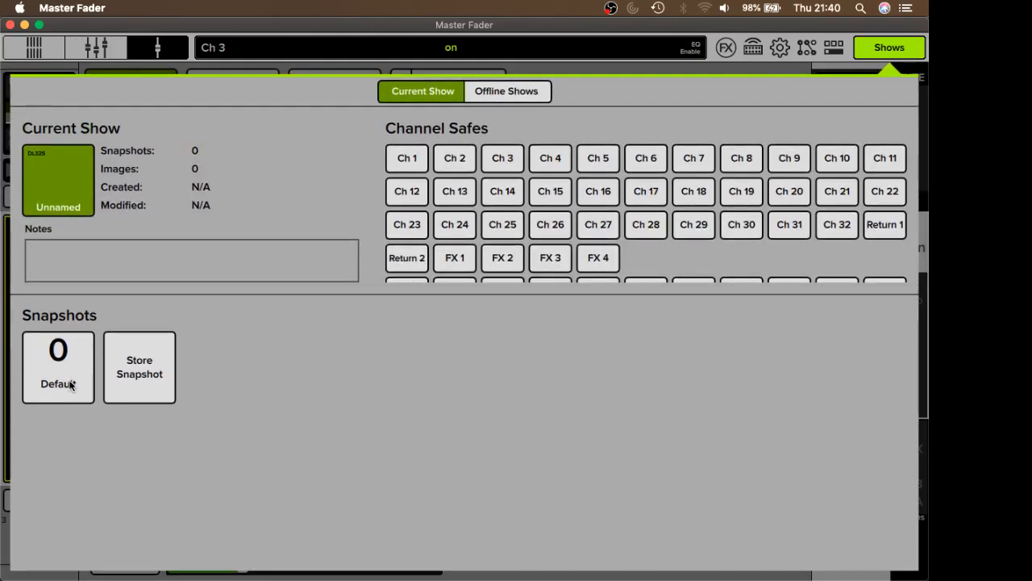
left_click(122, 369)
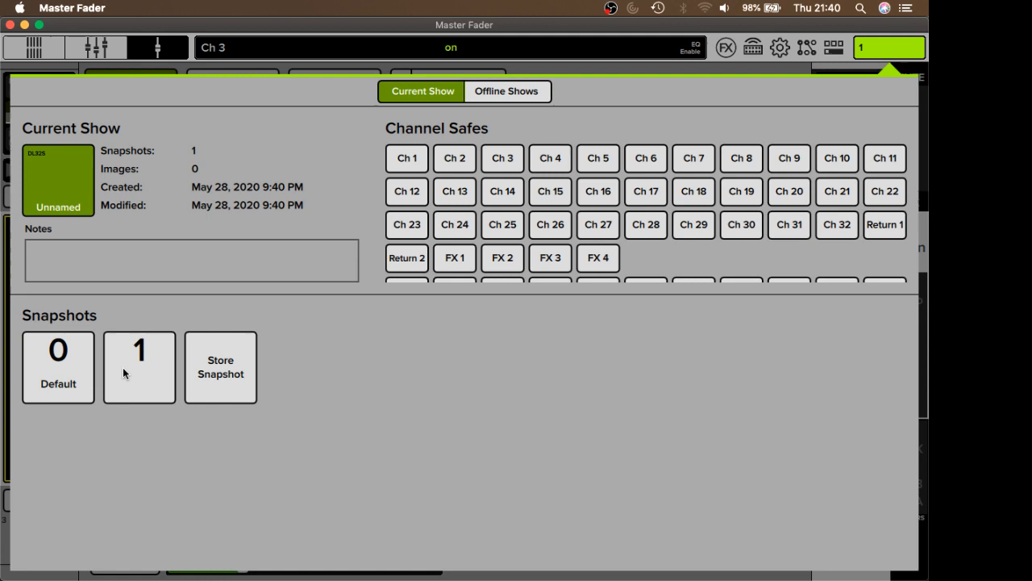
left_click(876, 41)
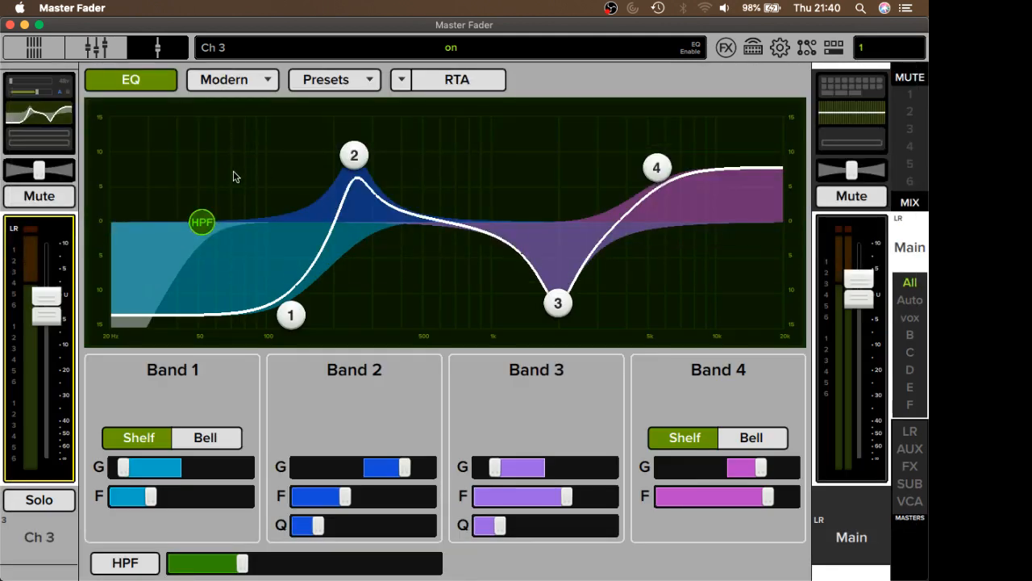
Step: View the EQ presets again and switch the Ch 3 EQ model to Vintage
left_click(301, 81)
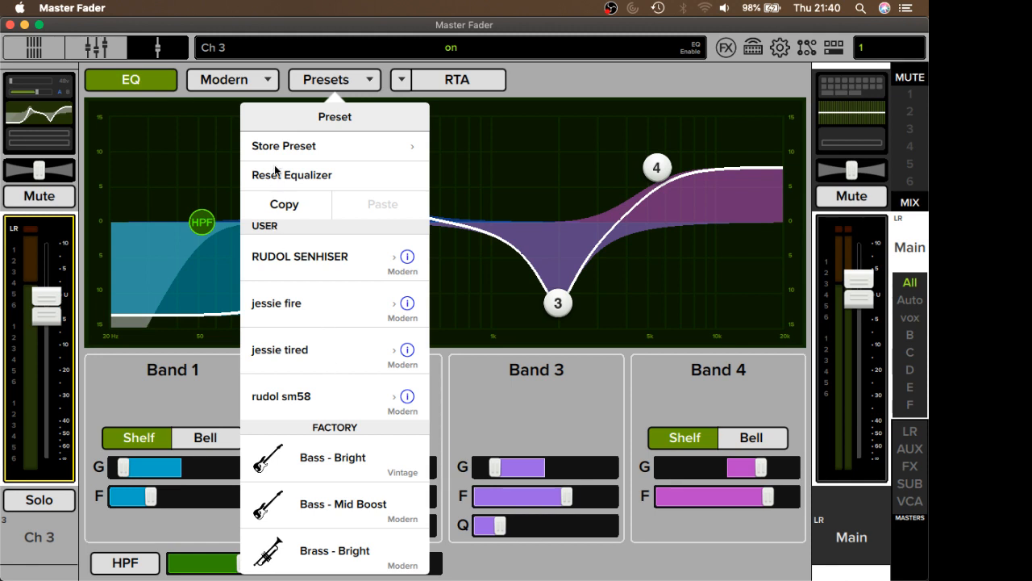
left_click(270, 88)
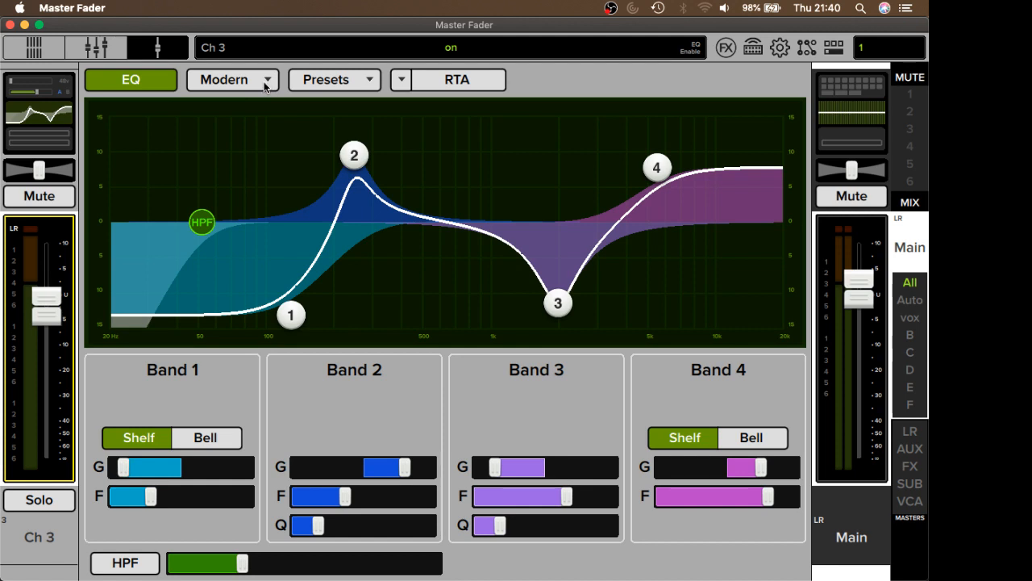
left_click(265, 86)
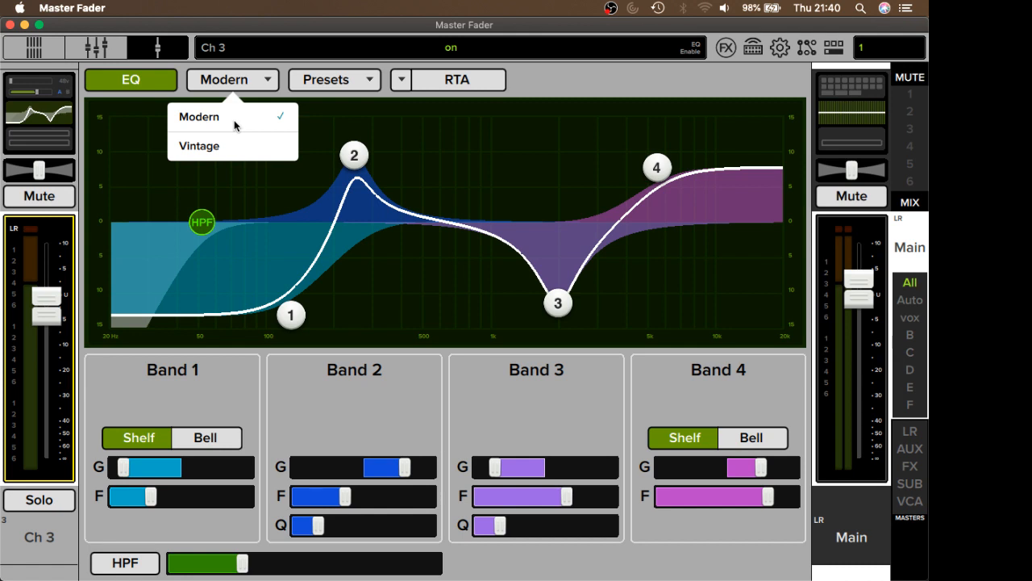
left_click(239, 147)
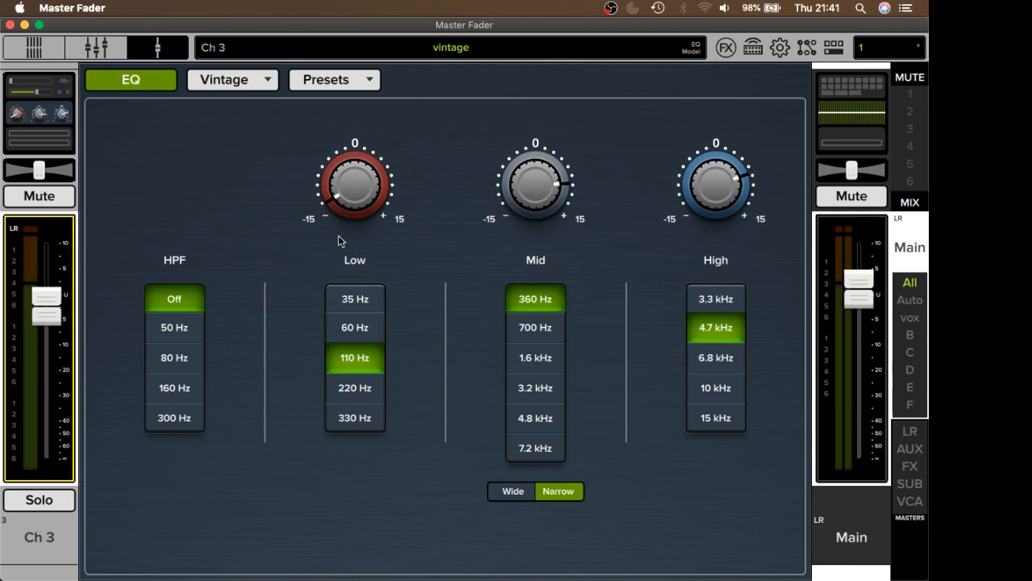
Step: Keep the Vintage EQ model and set its Low band frequency to 35 Hz
left_click(225, 80)
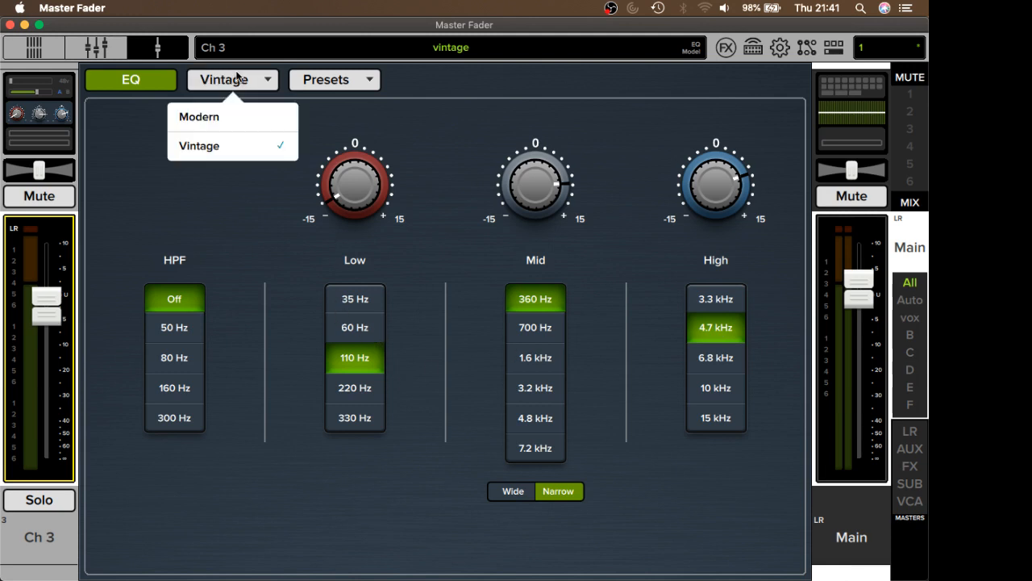
left_click(227, 146)
left_click(365, 292)
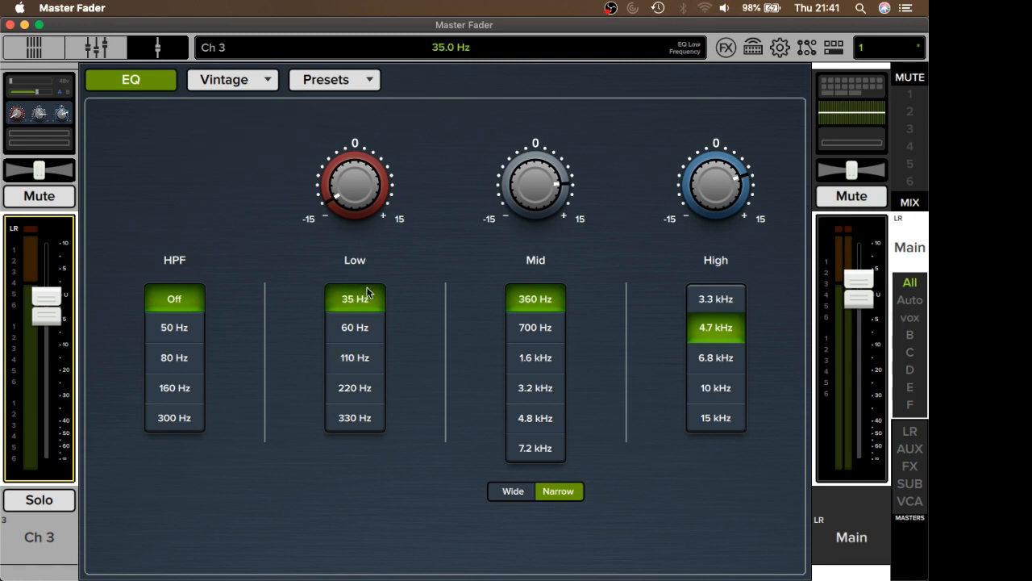
Step: Try the Vintage EQ's Low band at 60, 110, 220 and 330 Hz, and return it to 35 Hz
left_click(359, 322)
left_click(358, 358)
left_click(357, 388)
left_click(359, 416)
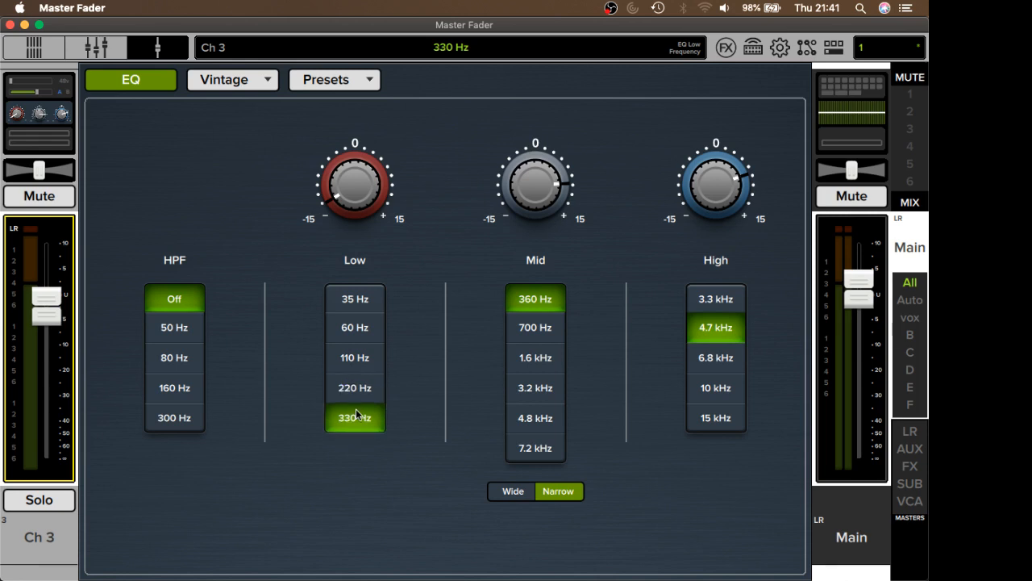
left_click(349, 307)
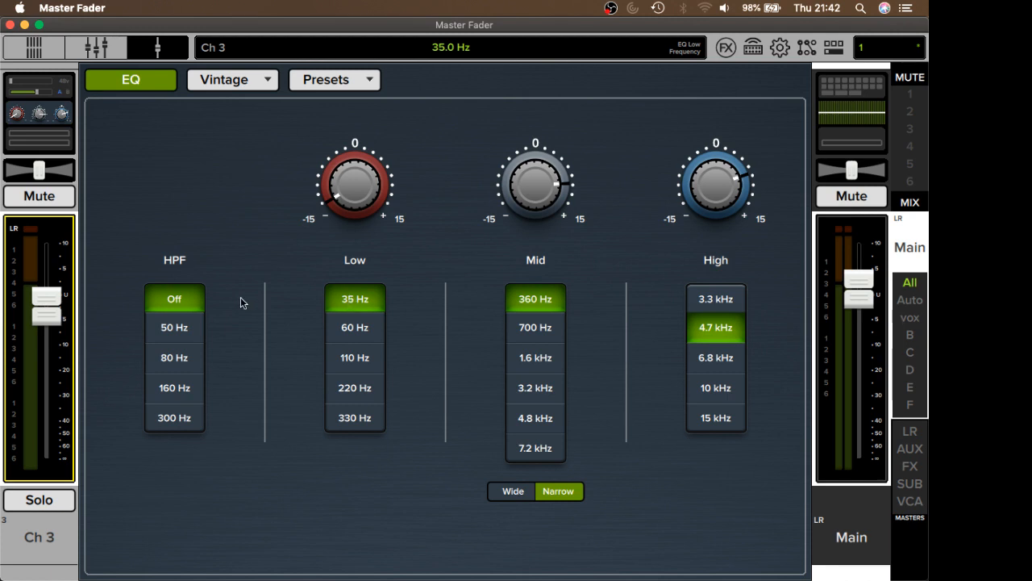
Step: Set the Vintage EQ bands to Low 60 Hz at -10.4 dB, Mid 3.2 kHz at 2.4 dB and High 15 kHz at 2.6 dB
left_click(354, 327)
left_click_drag(340, 208, 317, 125)
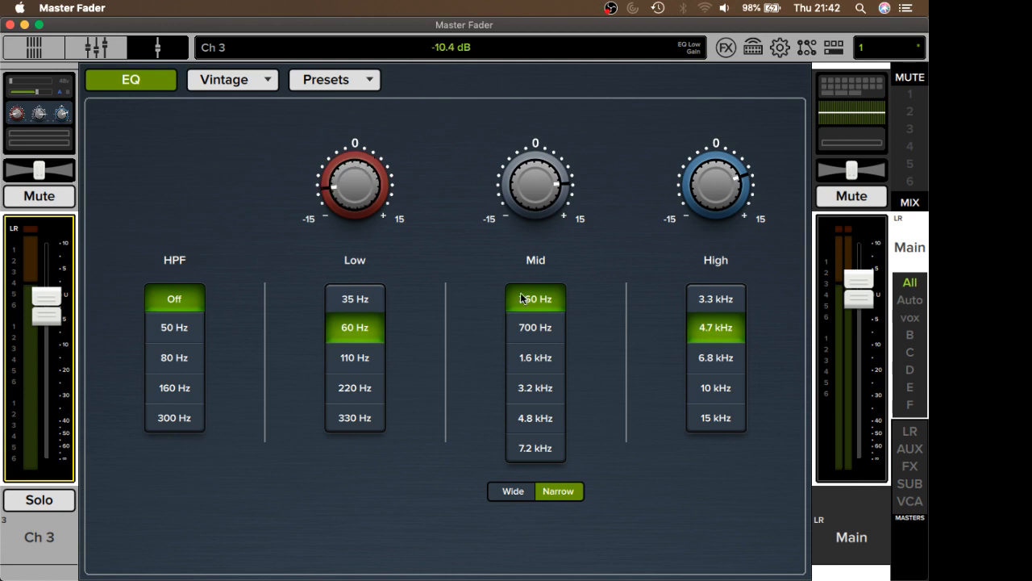
left_click(542, 383)
left_click_drag(528, 199, 541, 227)
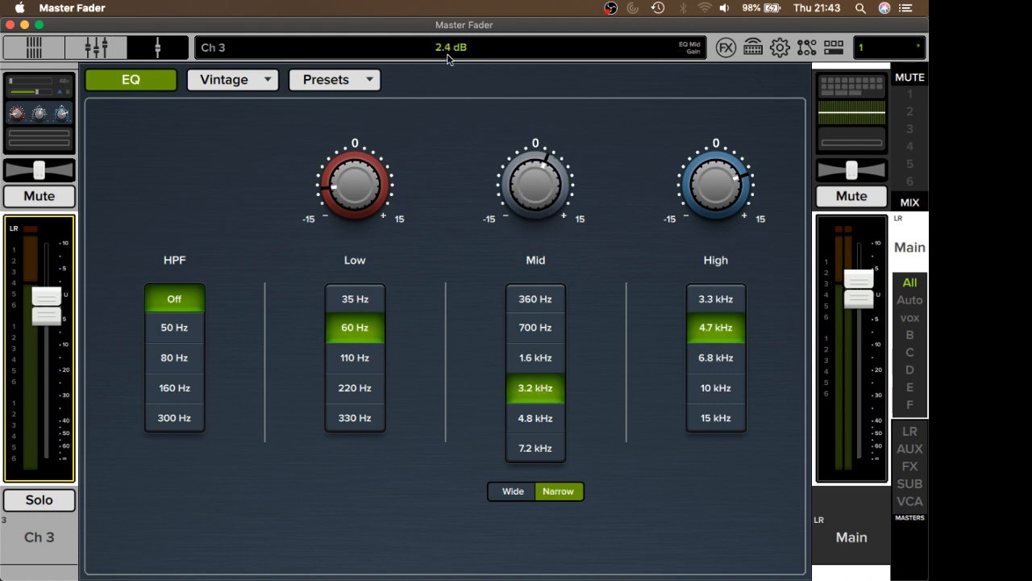
left_click(712, 421)
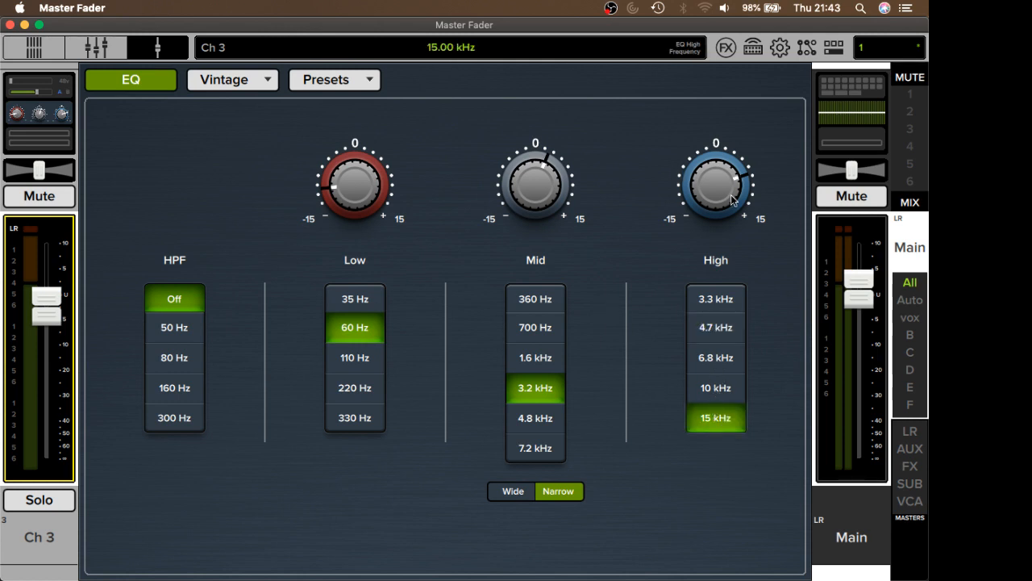
mouse_move(716, 200)
left_mouse_down()
mouse_move(724, 191)
mouse_move(727, 200)
left_mouse_up()
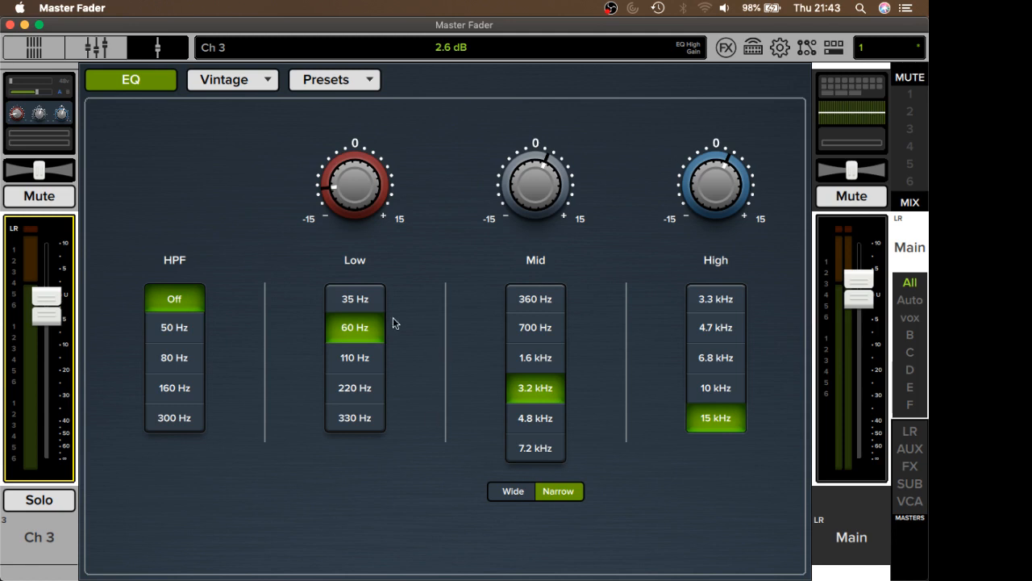
Step: Switch the Ch 3 EQ model to Modern and lower Band 3's Q slightly
left_click(232, 81)
left_click(246, 113)
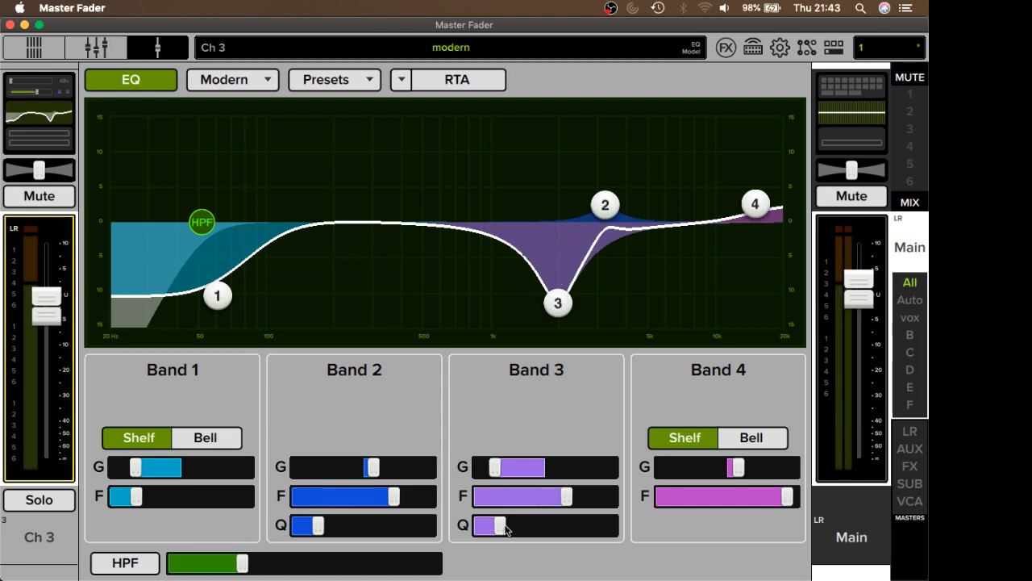
left_click_drag(498, 527, 465, 526)
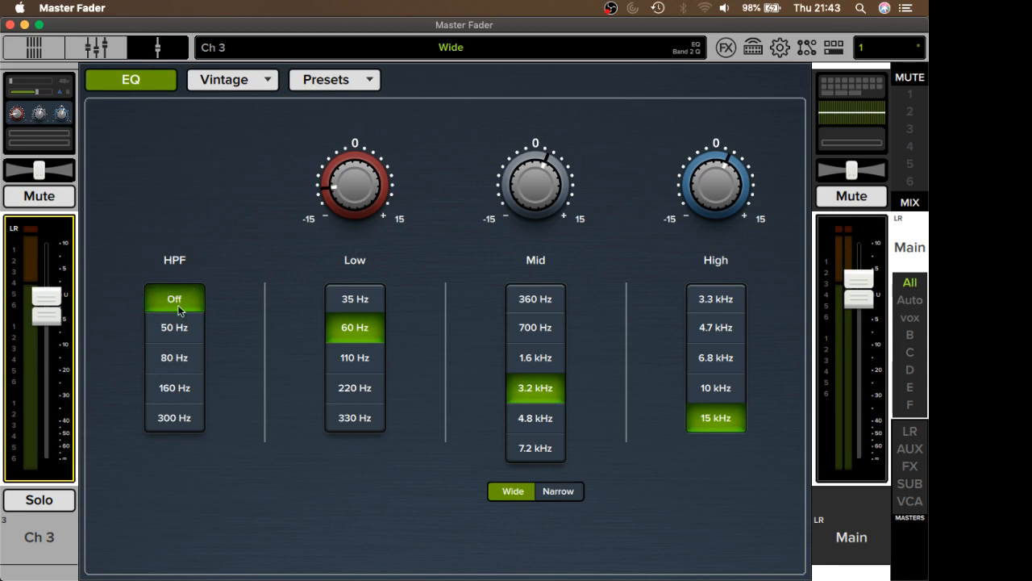
Step: In the Vintage EQ, set the high-pass filter to 50 Hz and the Low band frequency to 35 Hz
left_click(180, 330)
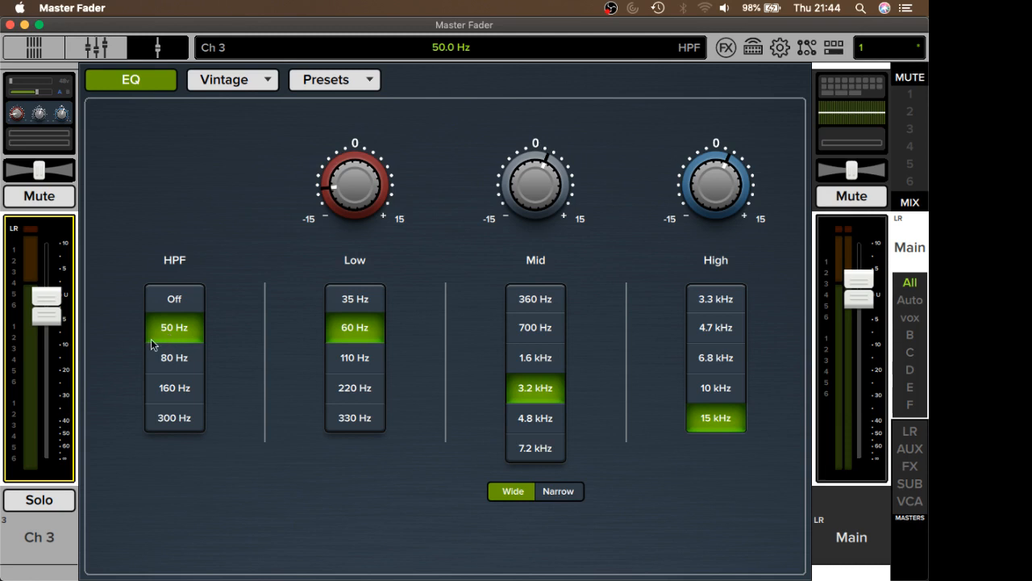
left_click(349, 300)
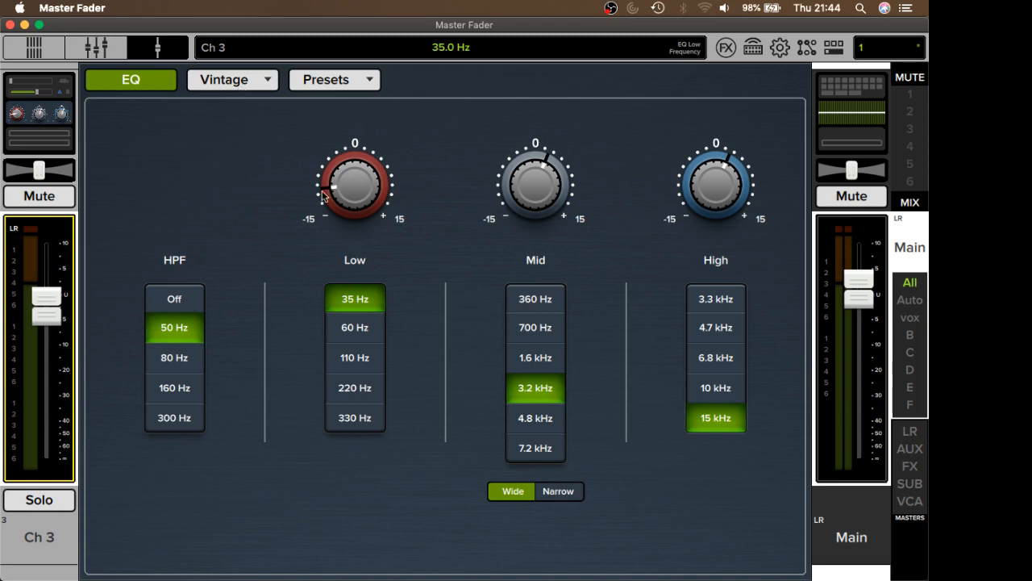
Step: Switch the EQ model to Modern and check the high-pass filter's frequency on the graph
left_click(269, 86)
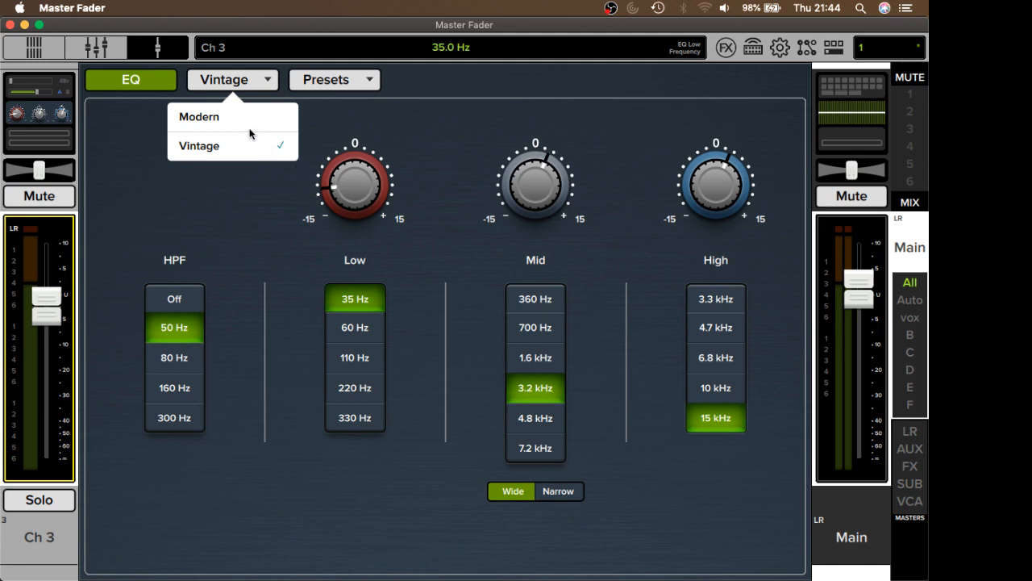
left_click(250, 119)
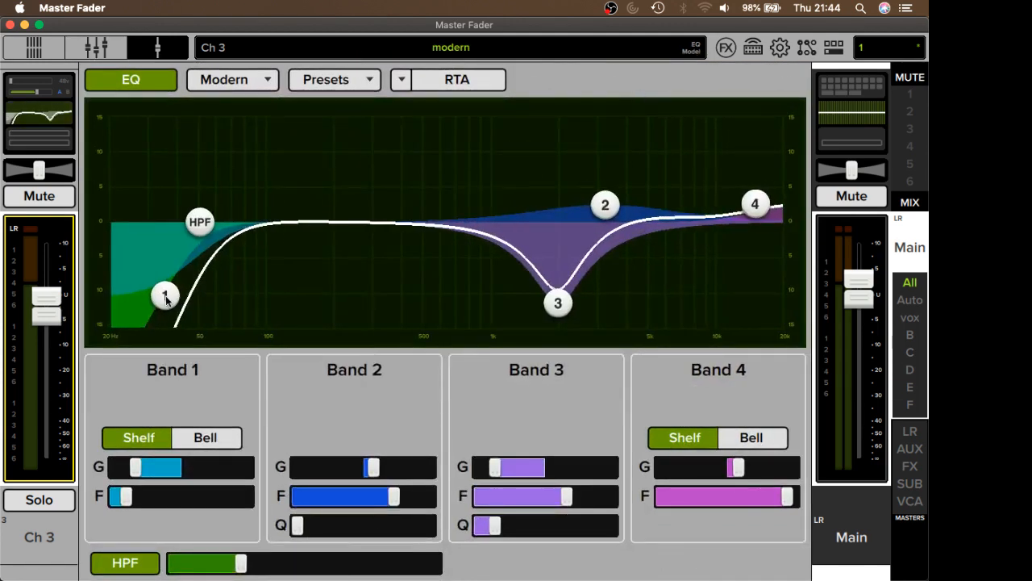
left_click(199, 221)
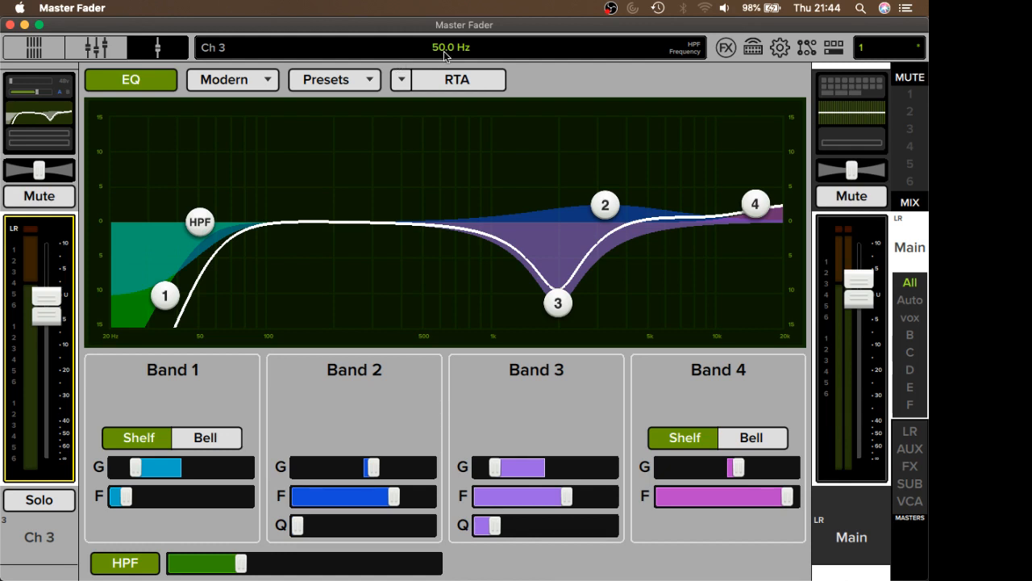
Step: Switch the EQ model to Vintage for comparison and return it to Modern
left_click(262, 80)
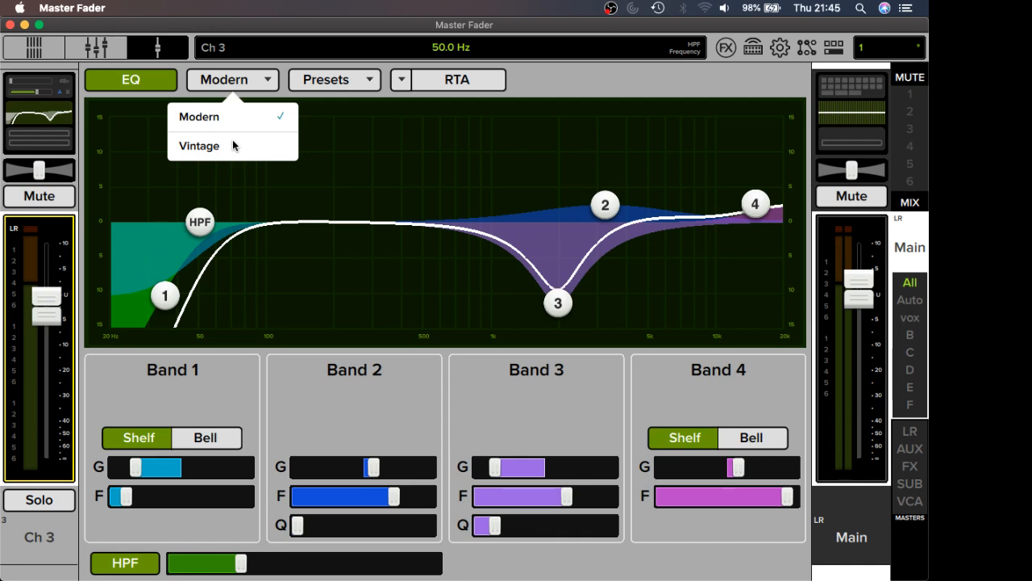
left_click(233, 145)
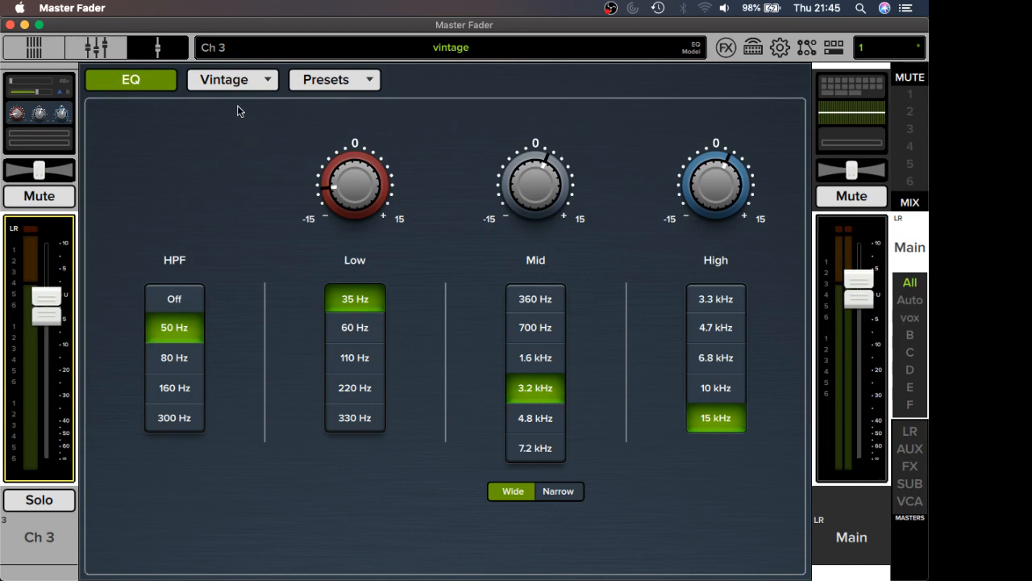
left_click(240, 80)
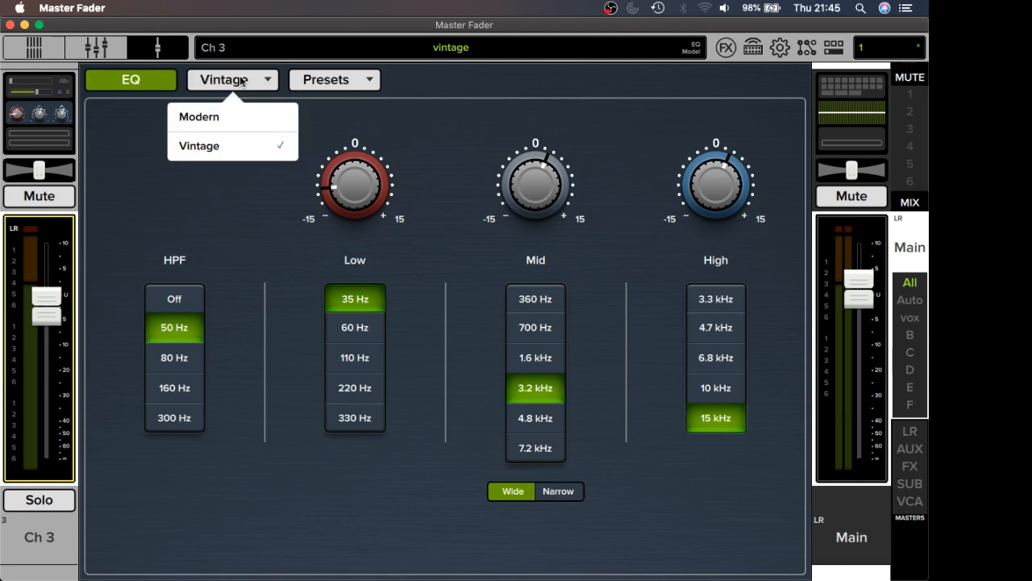
left_click(215, 117)
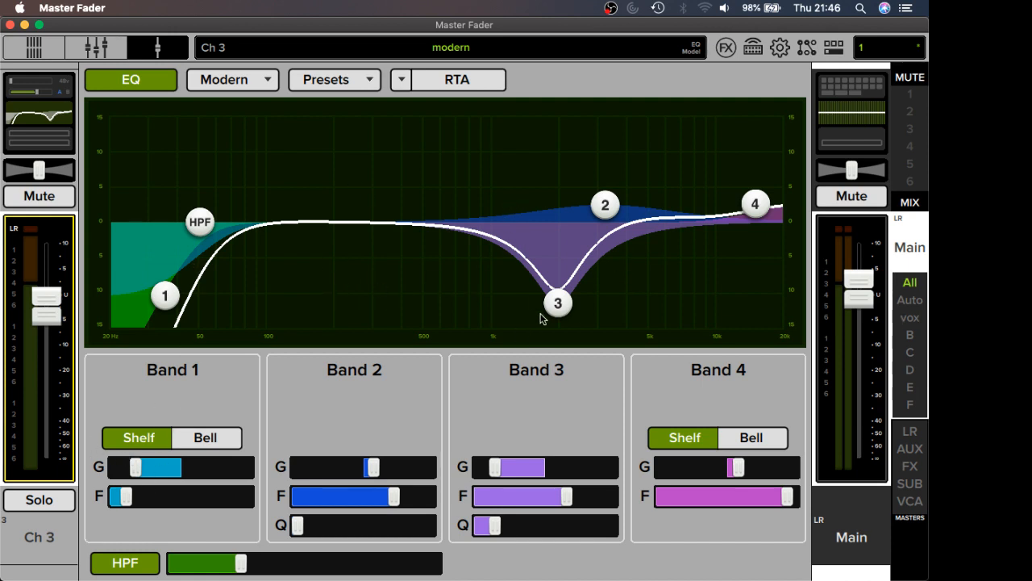
Step: Set Band 3's gain to -6.2 dB and its frequency to 34 Hz
left_click_drag(495, 467, 518, 482)
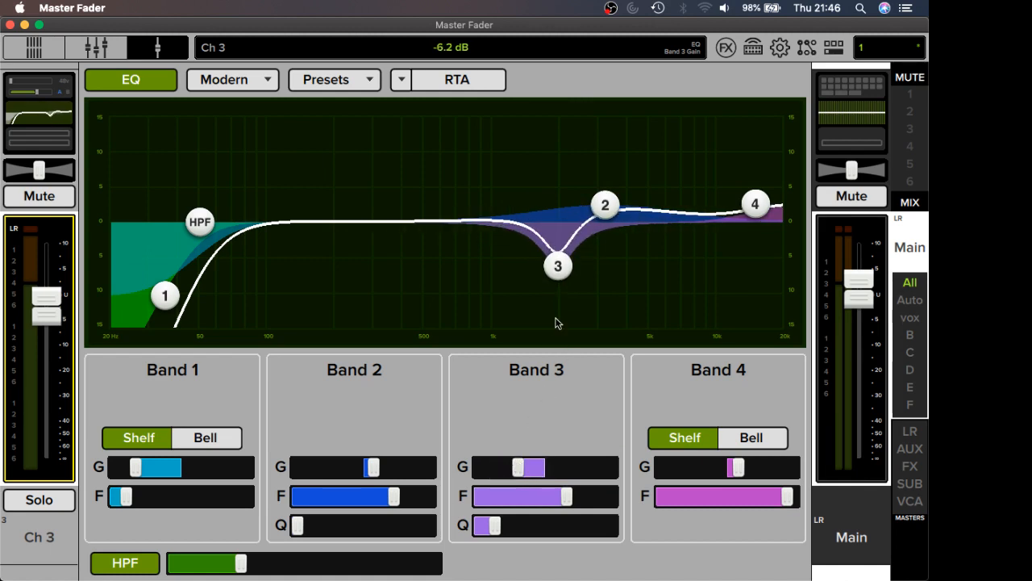
left_click(559, 265)
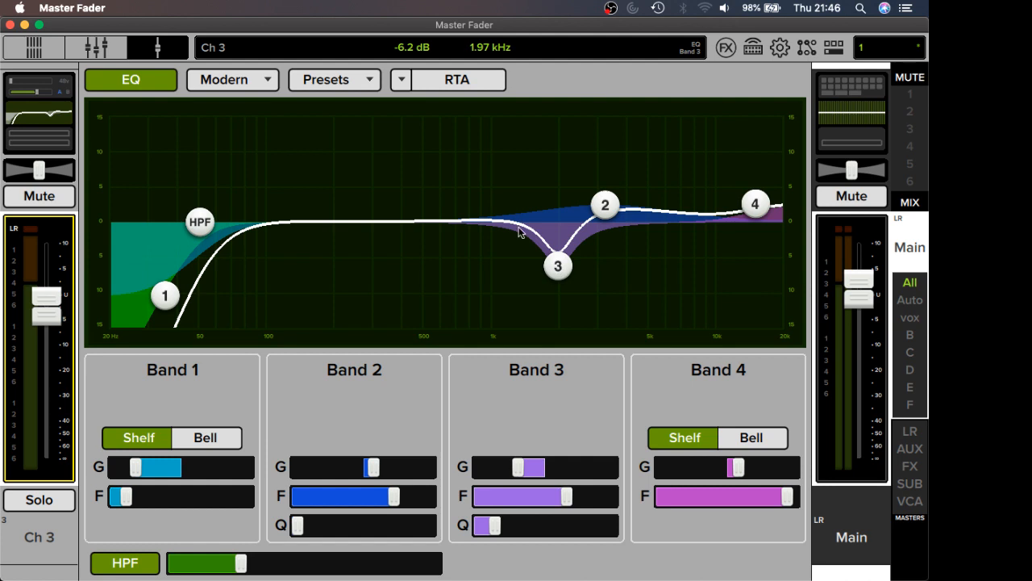
left_click(479, 52)
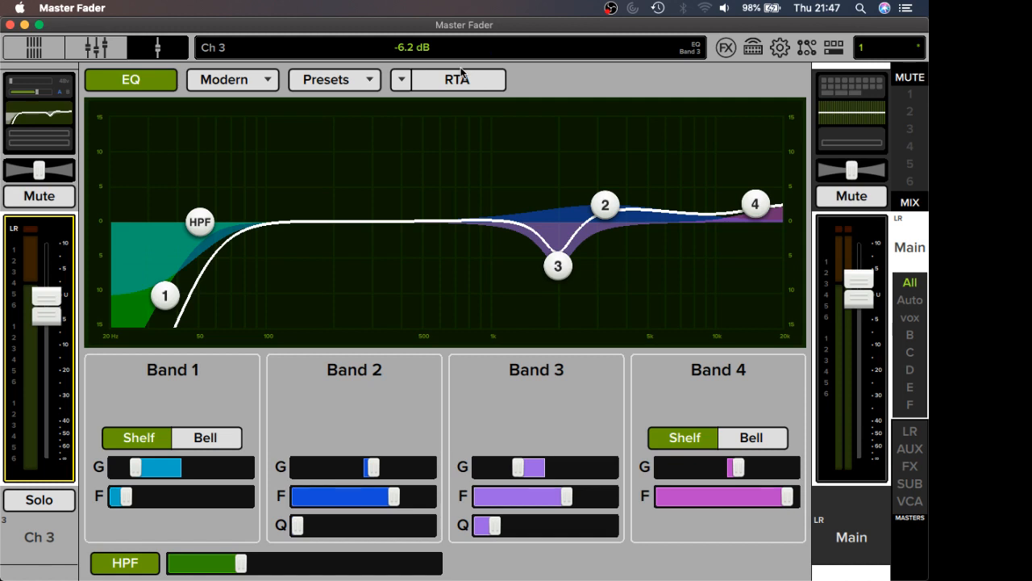
type("34")
key("Return")
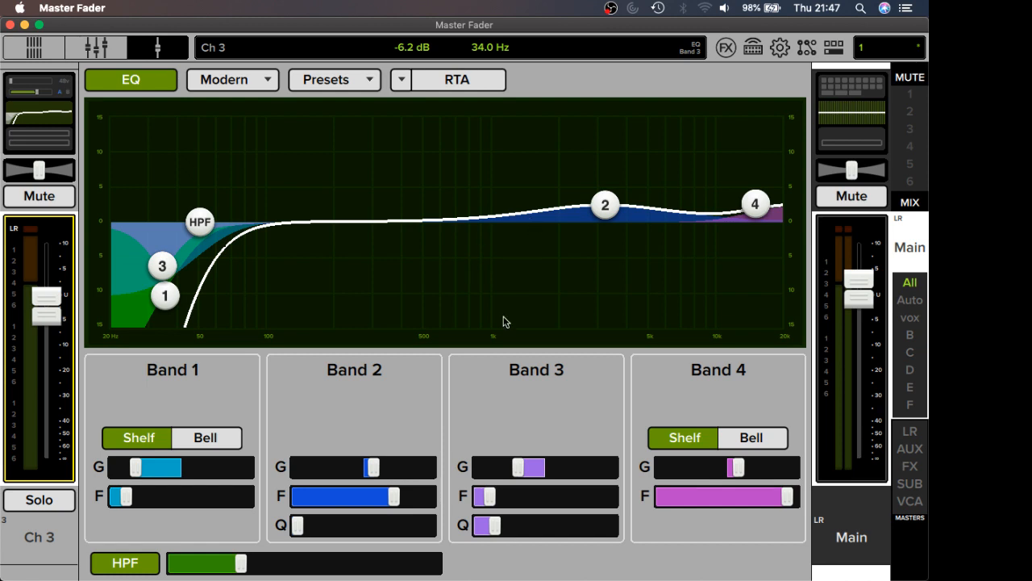
Step: Reshape Band 3 from a 9.8 dB boost at 817 Hz into a narrower cut just below 500 Hz with a Q of 4.6
left_click(512, 465)
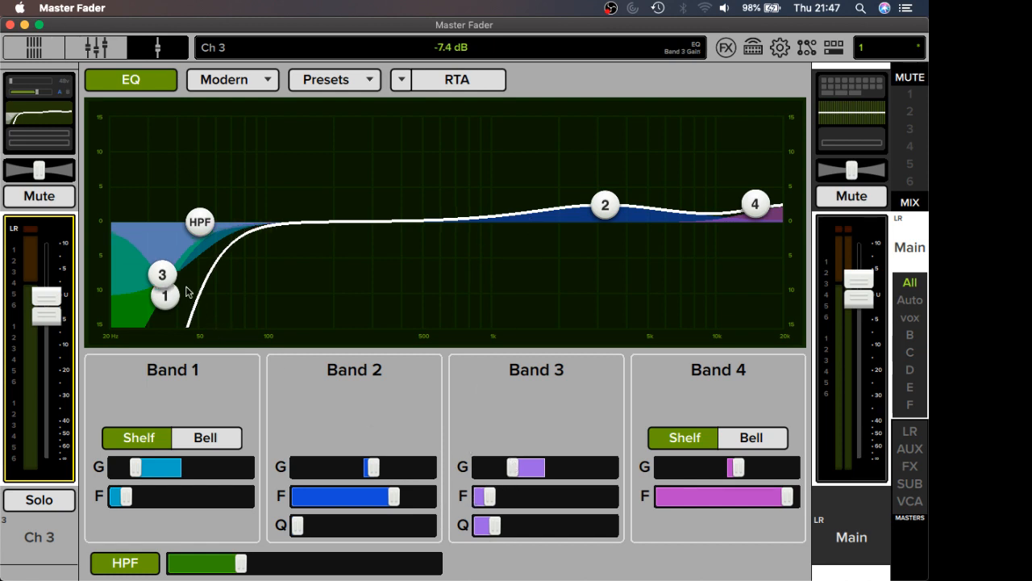
left_click_drag(162, 276, 471, 155)
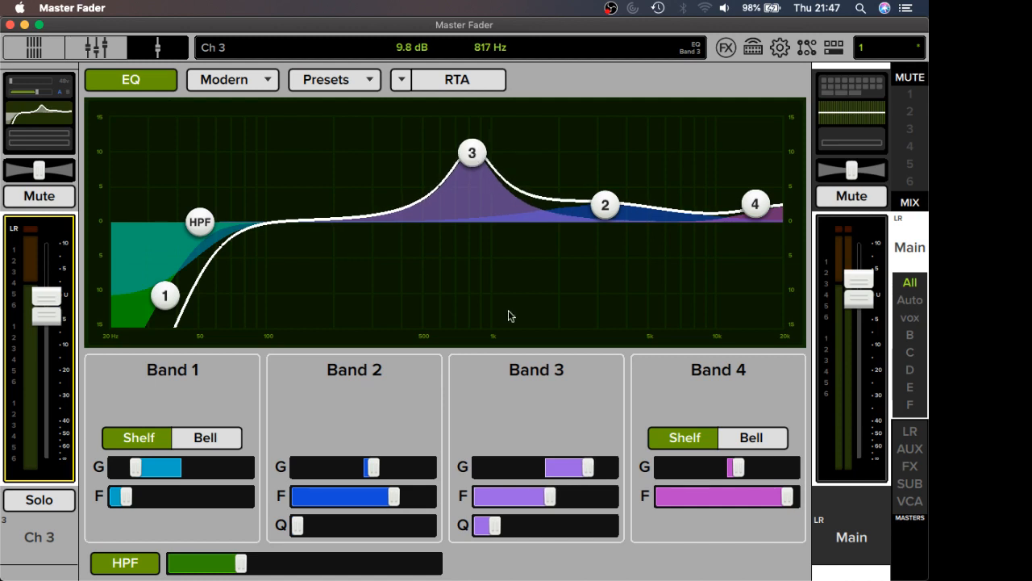
left_click_drag(486, 525, 533, 525)
left_click_drag(588, 466, 510, 526)
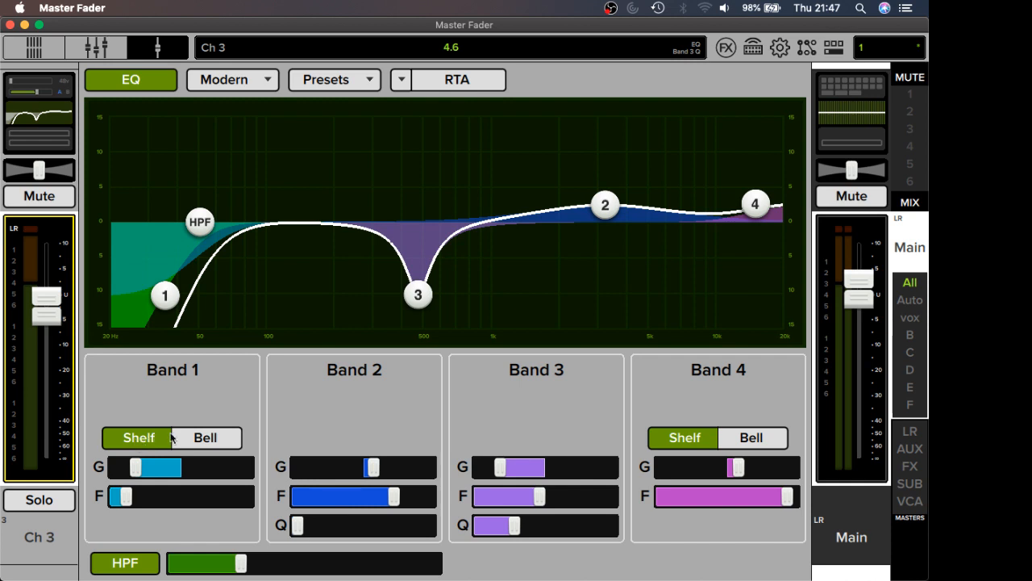
Step: Try Band 1 as a bell boosted to 12.2 dB, and return it to a shelf at 9.6 dB and 130 Hz
left_click(194, 440)
left_click_drag(165, 296, 165, 135)
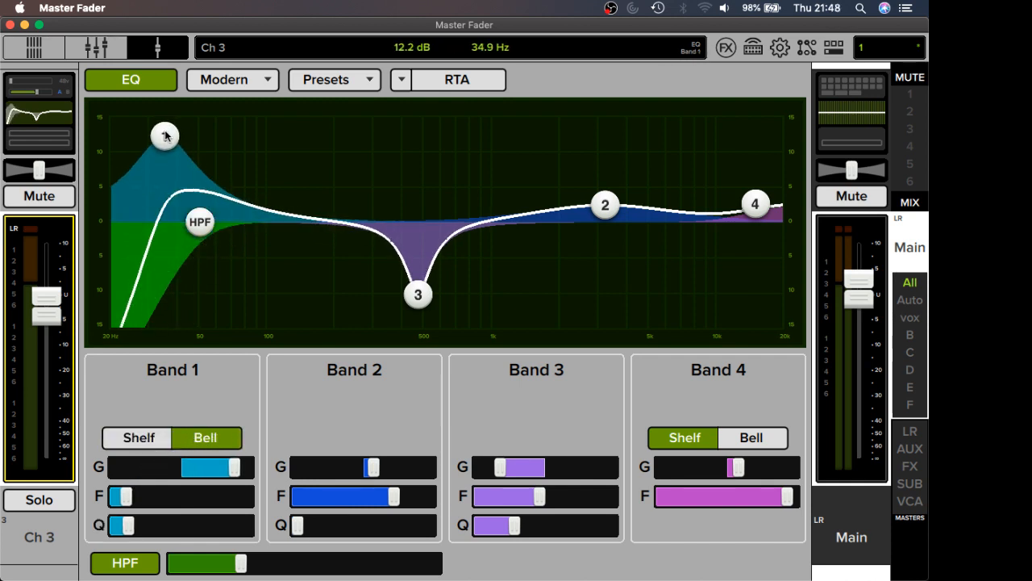
left_click(159, 440)
left_click_drag(175, 136, 304, 154)
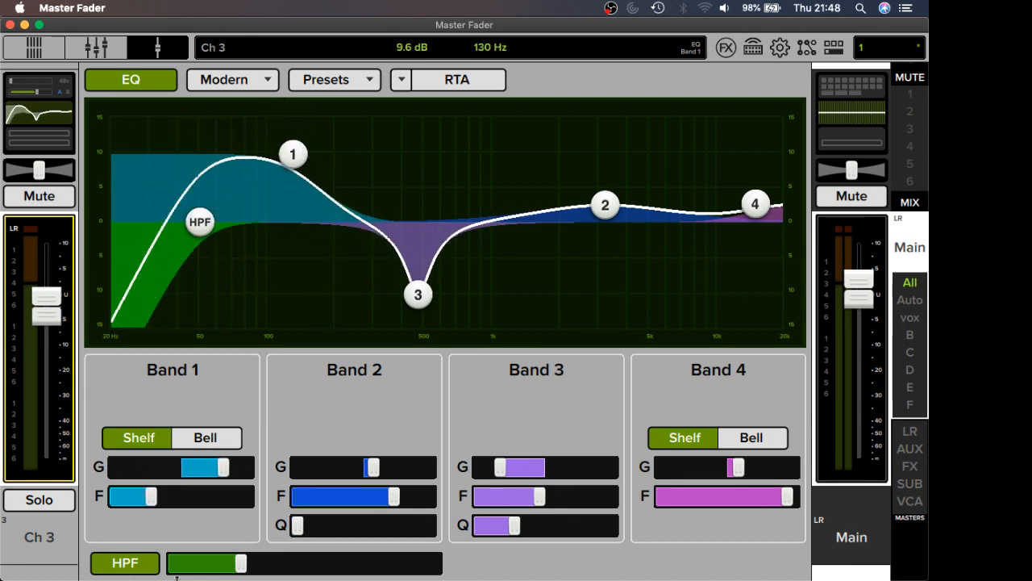
Step: Raise the high-pass filter frequency to 99.6 Hz
left_click_drag(239, 572, 291, 565)
scroll(383, 388, "up", 10)
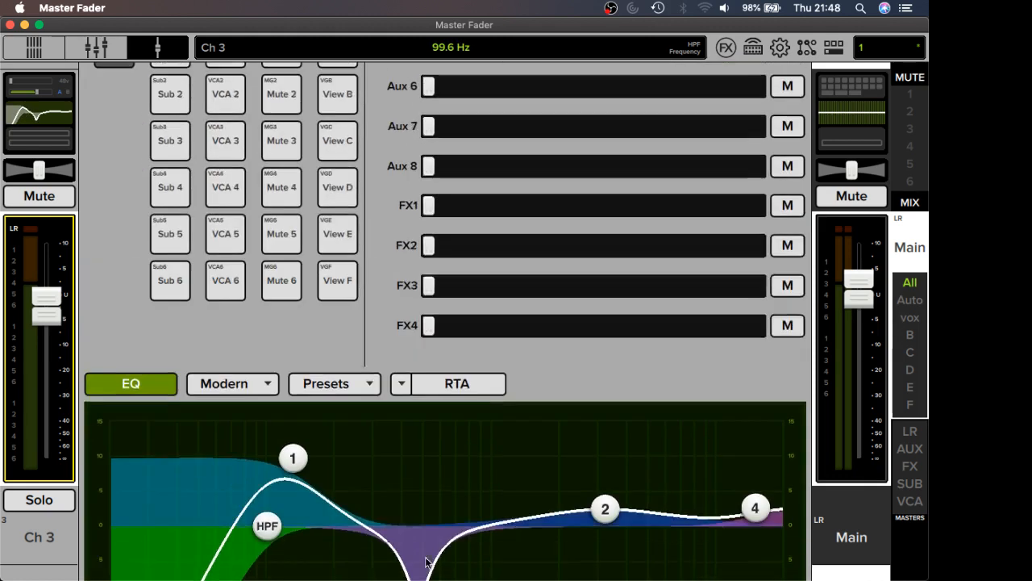
scroll(368, 360, "down", 10)
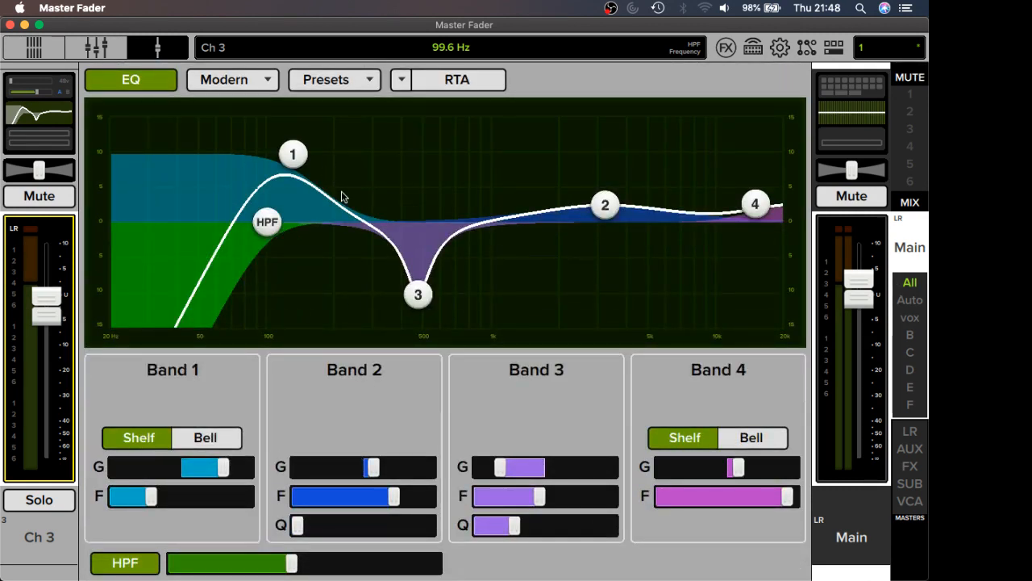
Step: Switch Ch 3's gate and compressor off and back on
scroll(348, 142, "down", 10)
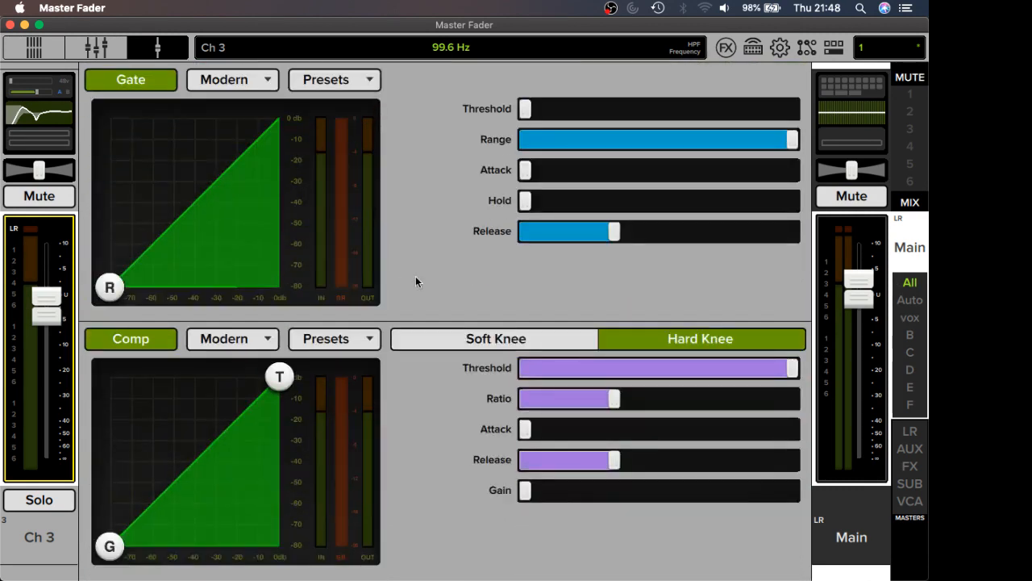
left_click(152, 81)
left_click(142, 343)
left_click(140, 342)
left_click(142, 87)
left_click(143, 87)
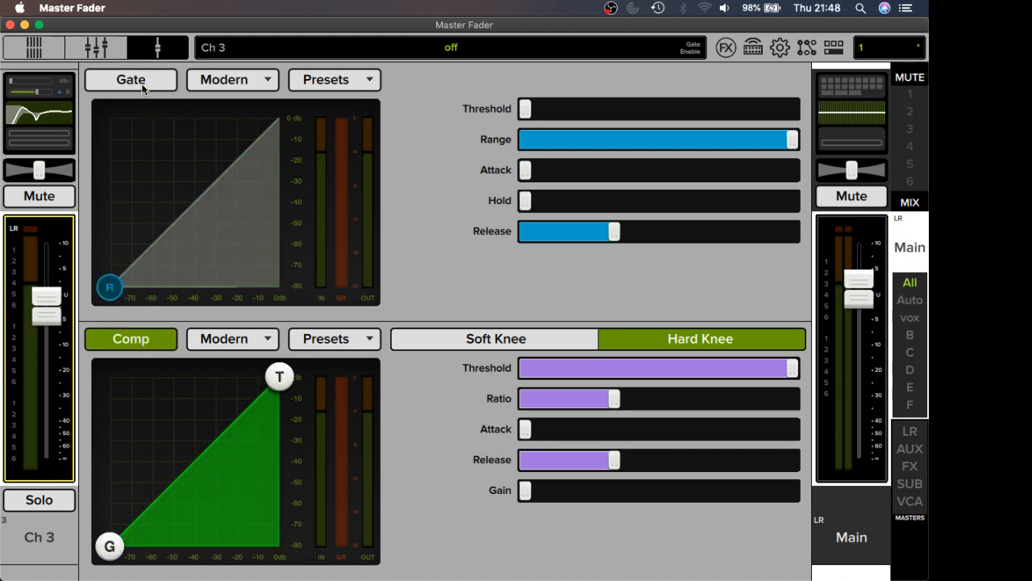
left_click(145, 345)
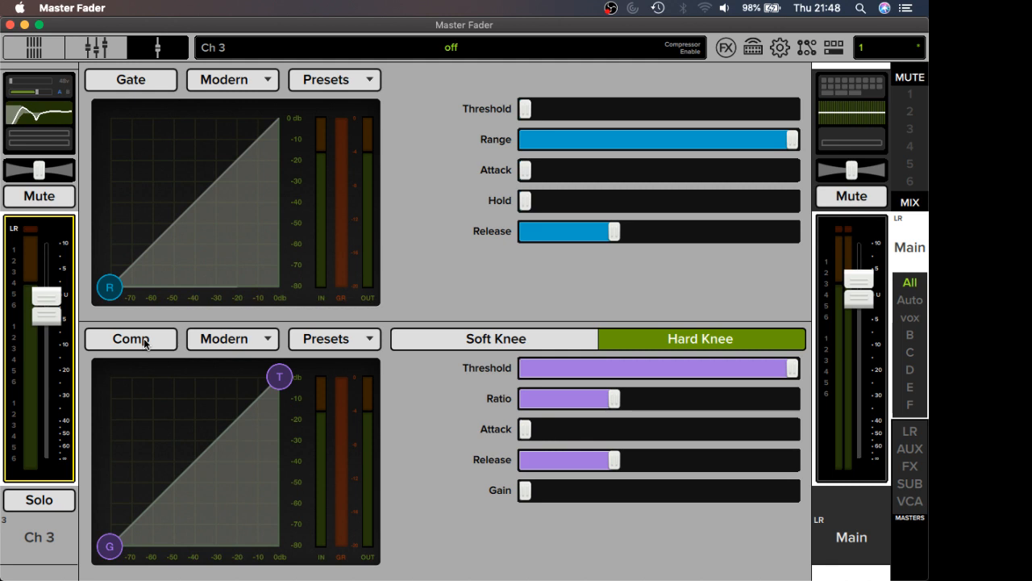
left_click(143, 341)
left_click(131, 83)
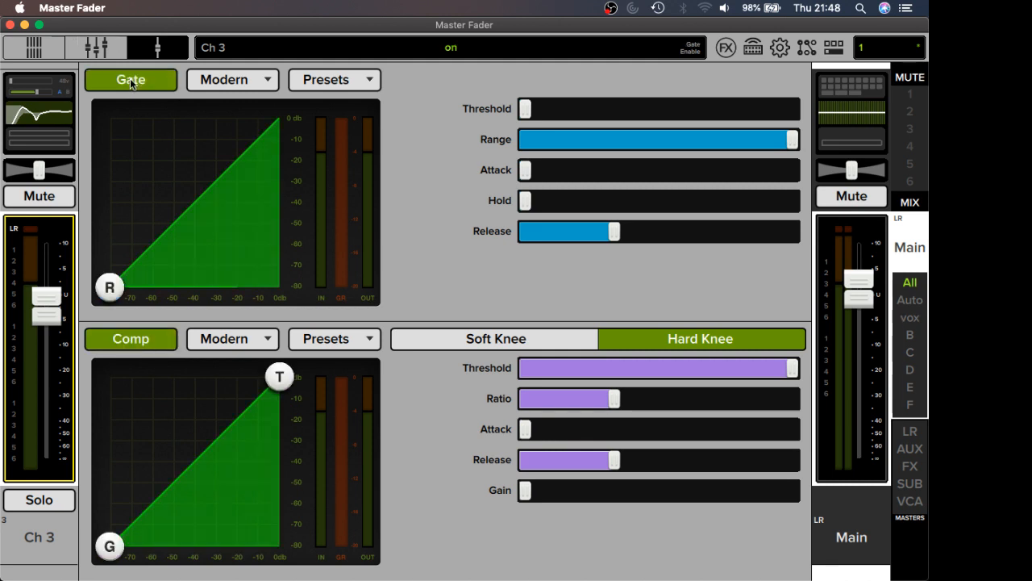
Step: Switch the Ch 3 gate model to Vintage and keep that choice
left_click(215, 83)
left_click(200, 146)
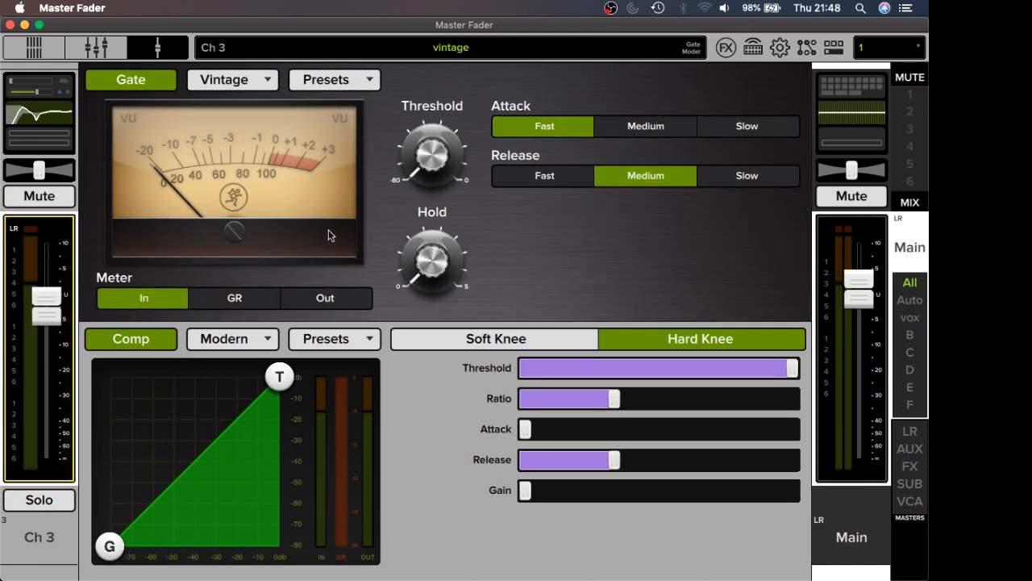
left_click(233, 83)
left_click(213, 142)
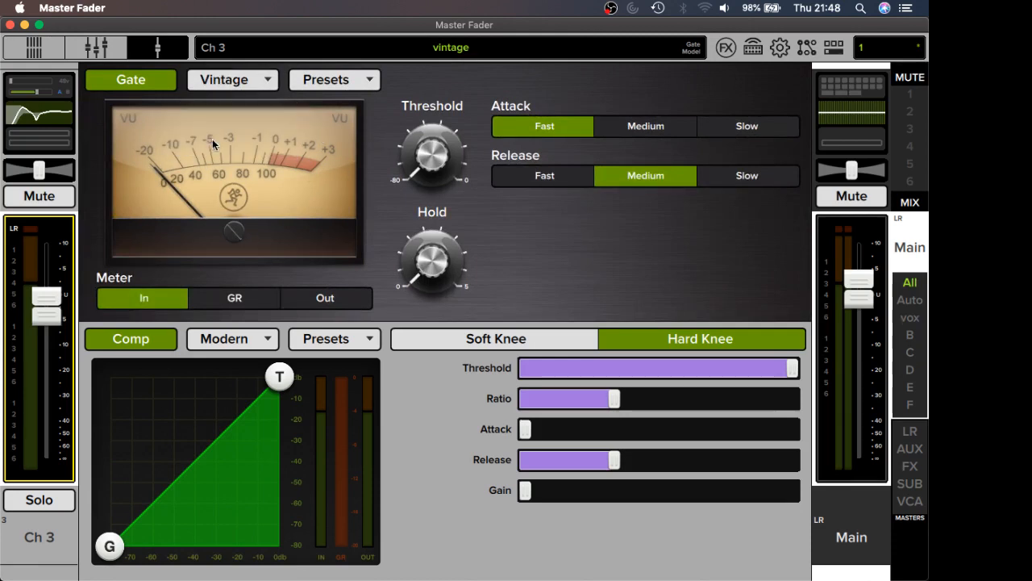
Step: Try the Vintage model on Ch 3's compressor, and set both the compressor and the gate to Modern
left_click(219, 73)
left_click(259, 343)
left_click(260, 343)
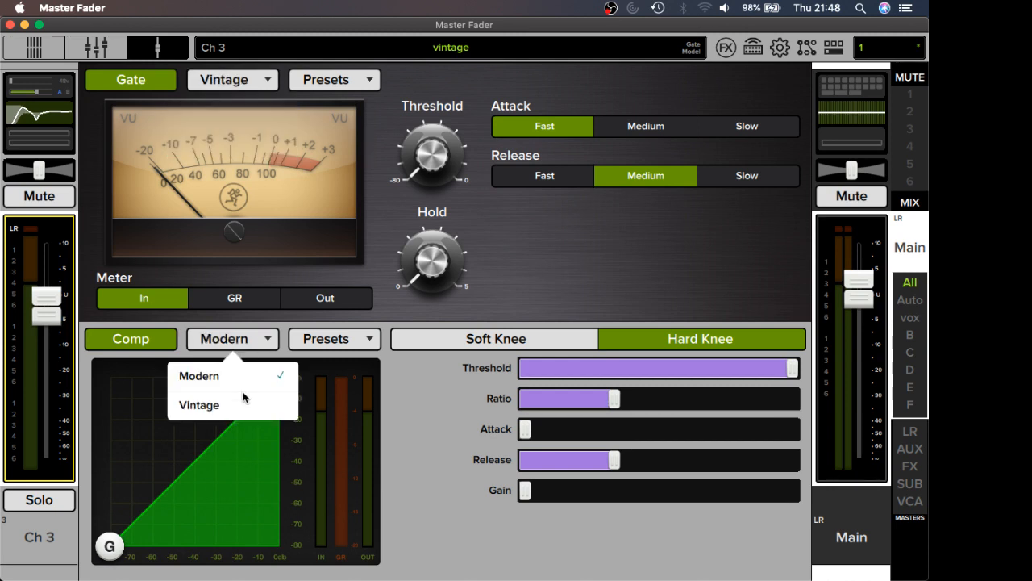
left_click(234, 408)
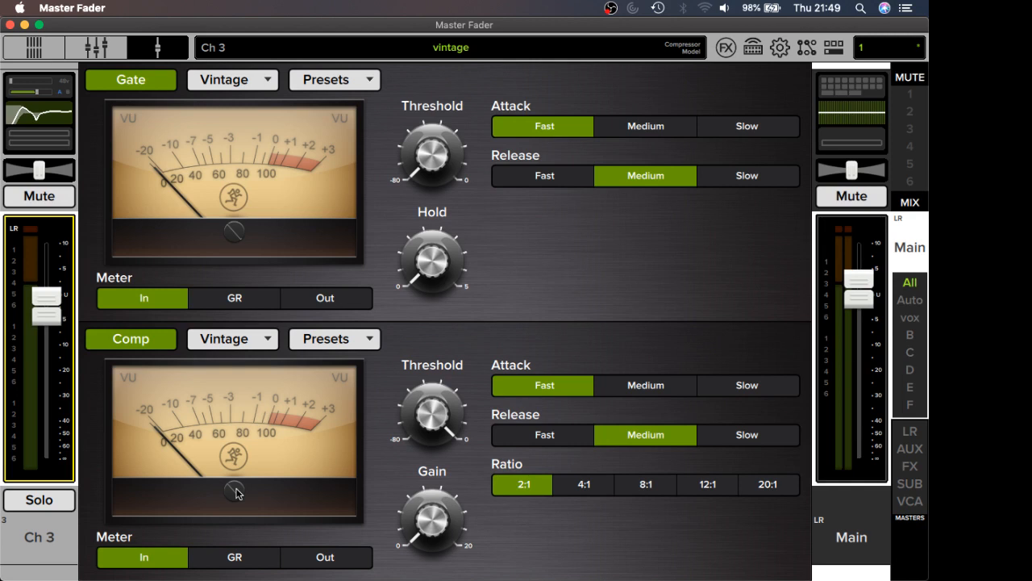
left_click(231, 357)
left_click(227, 373)
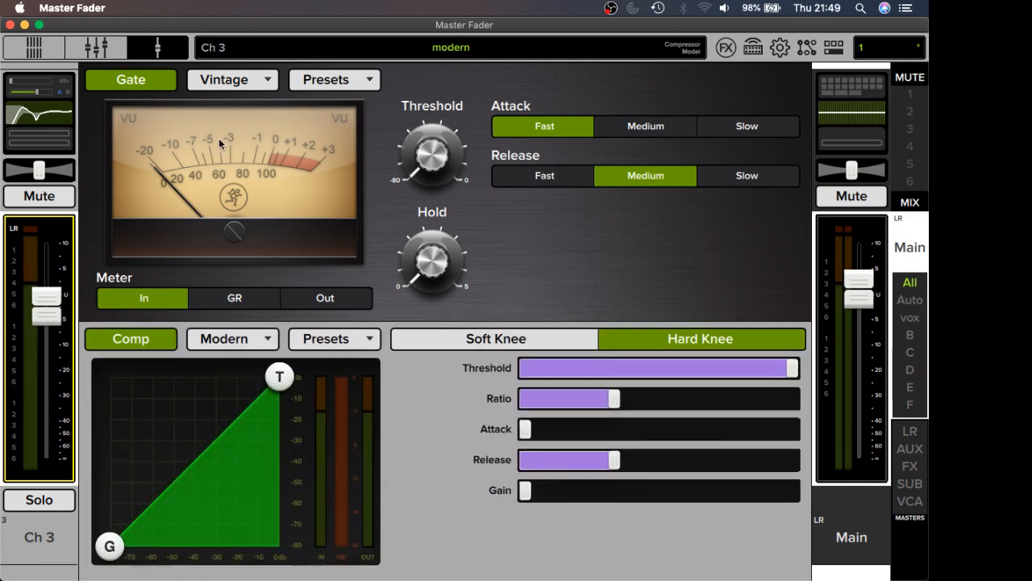
left_click(229, 80)
left_click(224, 114)
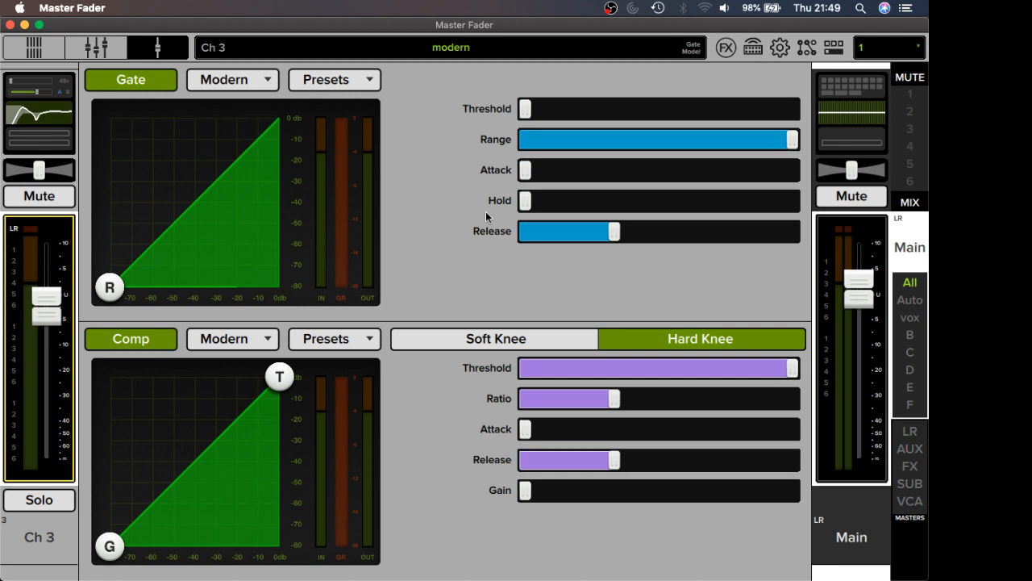
Step: Raise Ch 3's gate threshold to -44.8 dB
mouse_move(526, 110)
left_mouse_down()
mouse_move(584, 164)
mouse_move(639, 189)
mouse_move(604, 194)
mouse_move(516, 117)
left_mouse_up()
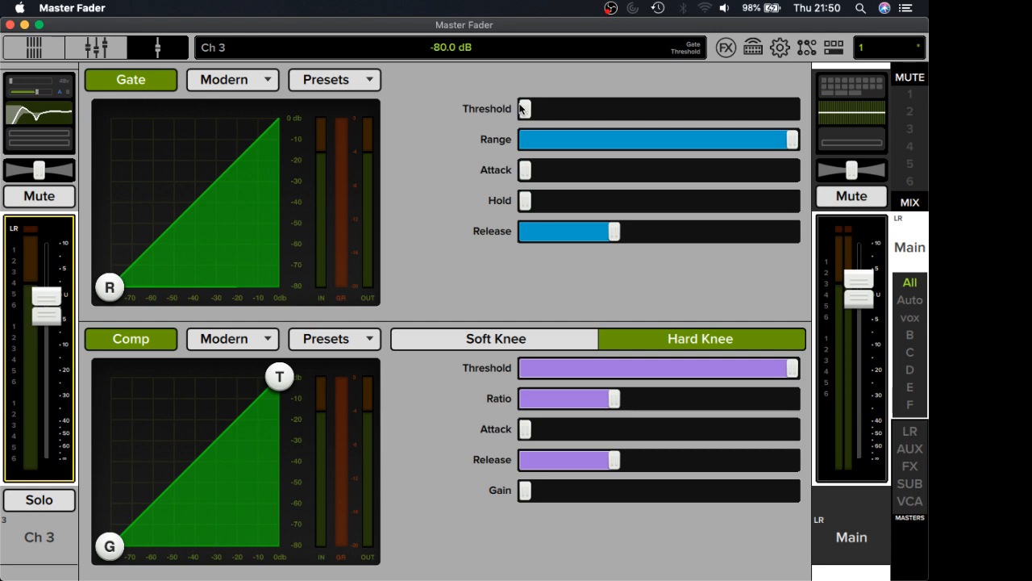
left_click_drag(521, 108, 492, 142)
mouse_move(530, 112)
left_mouse_down()
mouse_move(585, 134)
mouse_move(484, 129)
left_mouse_up()
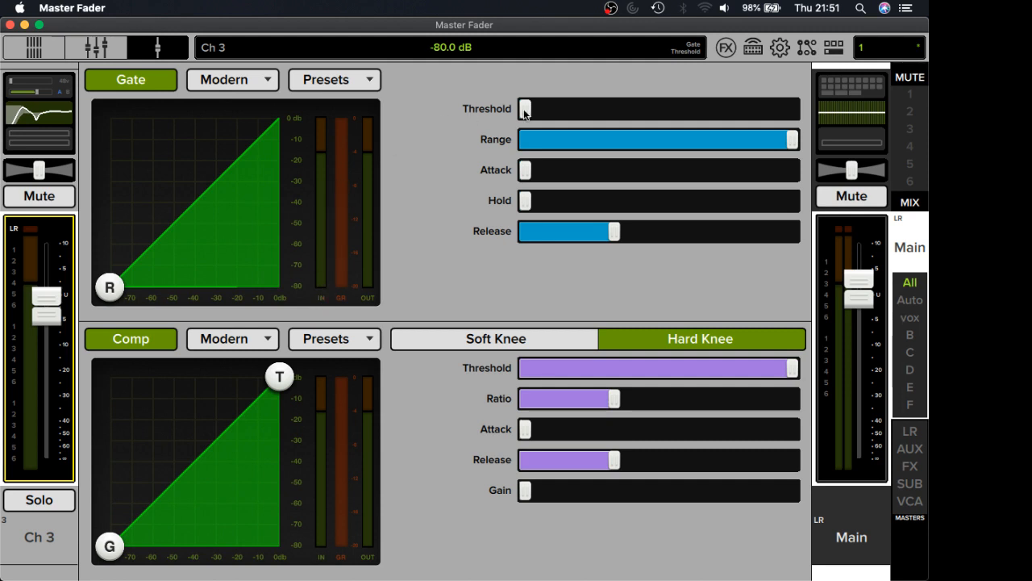
left_click_drag(525, 113, 629, 185)
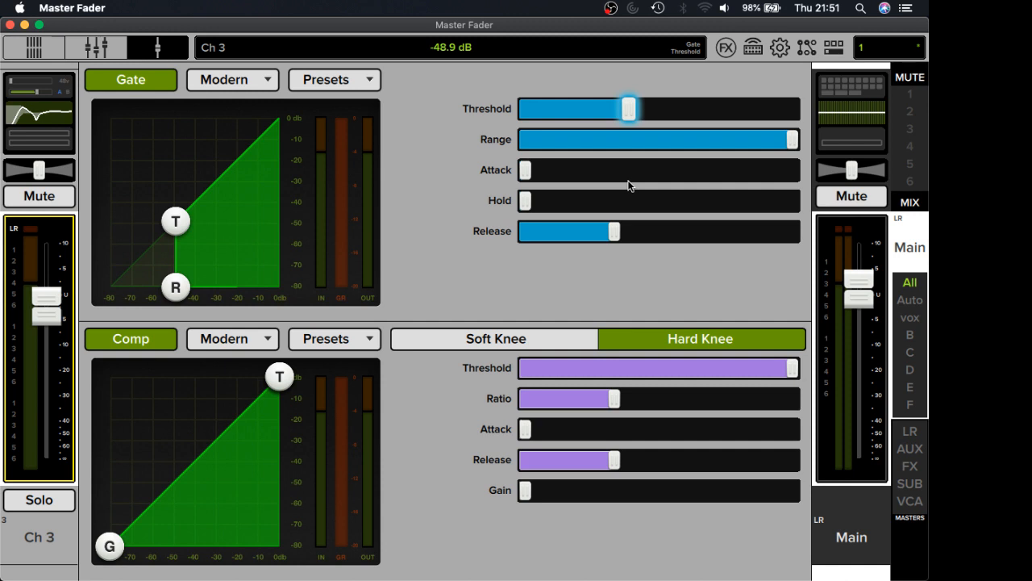
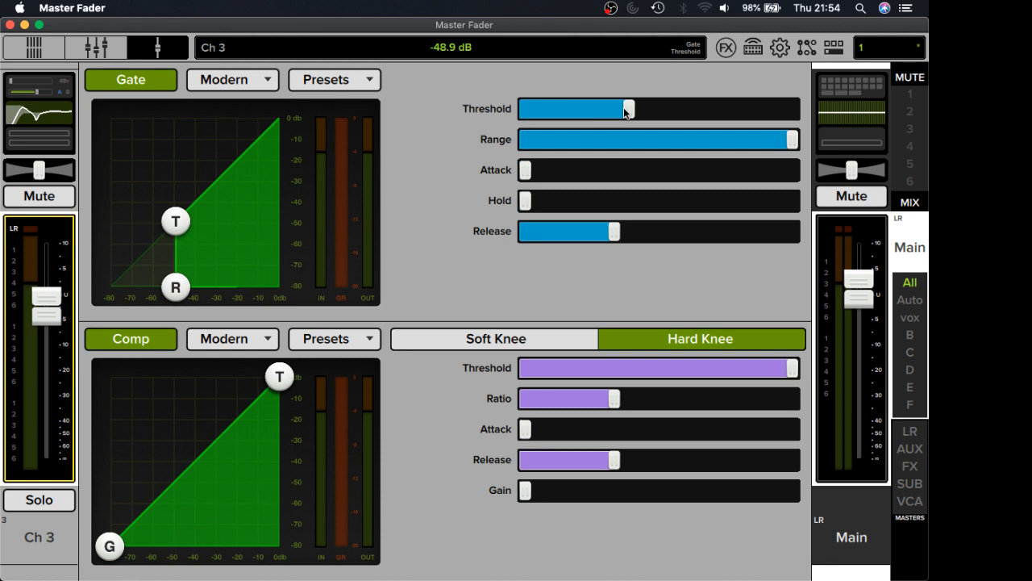
left_click(625, 108)
left_click_drag(628, 109, 642, 109)
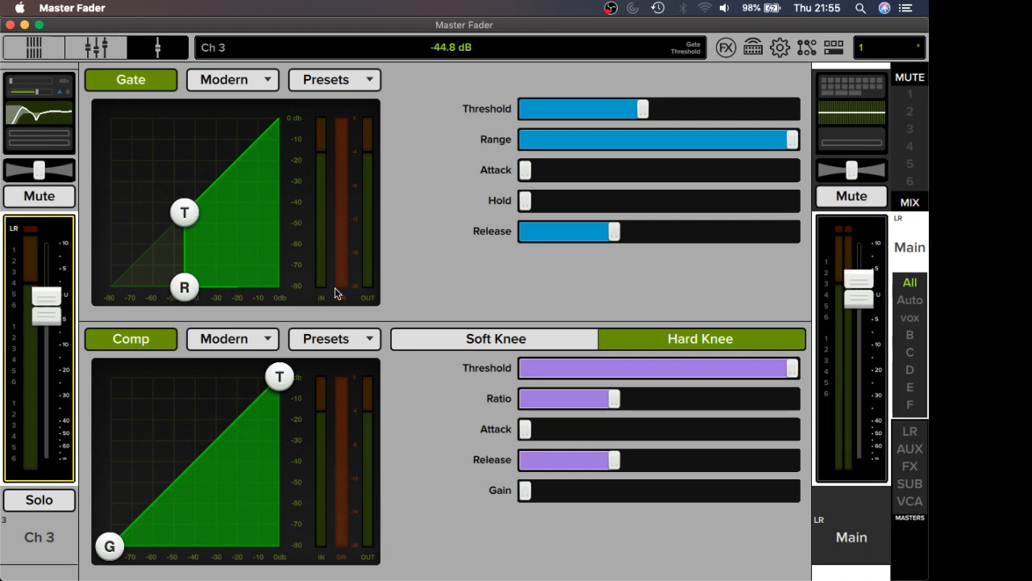
Step: Switch Ch 3's gate to Vintage to compare its controls, and return it to Modern
left_click(222, 80)
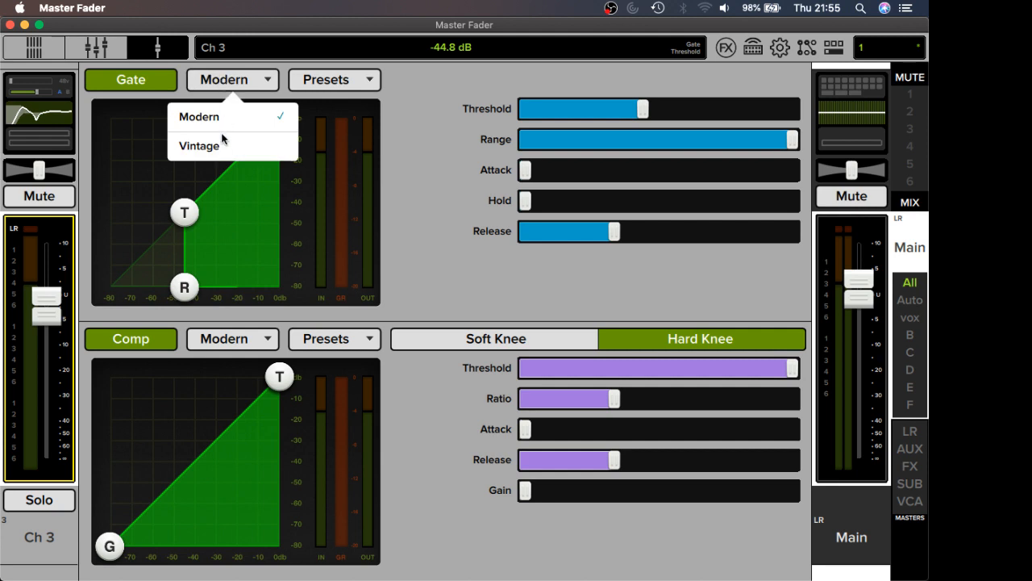
left_click(222, 139)
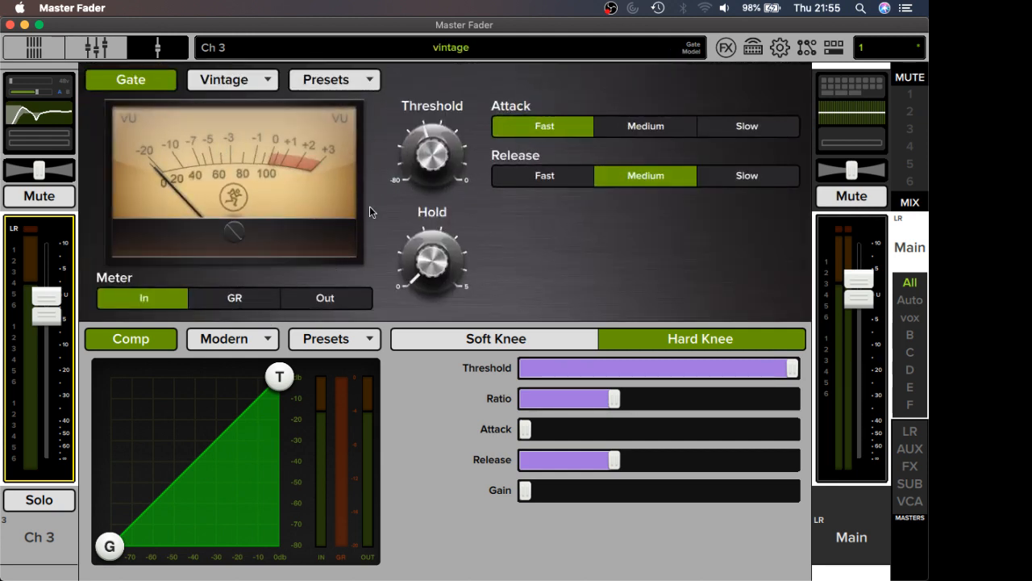
left_click(218, 80)
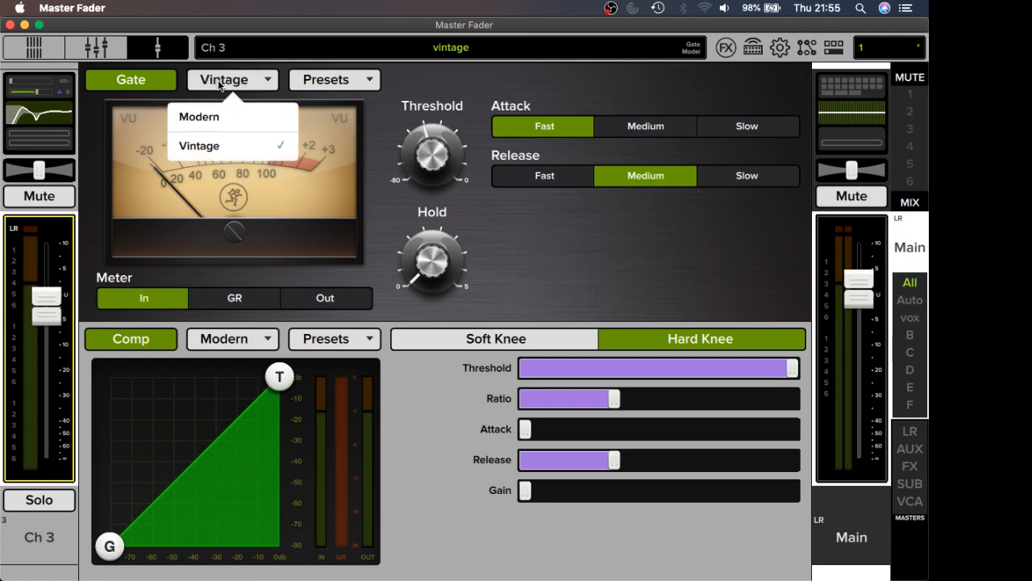
left_click(225, 124)
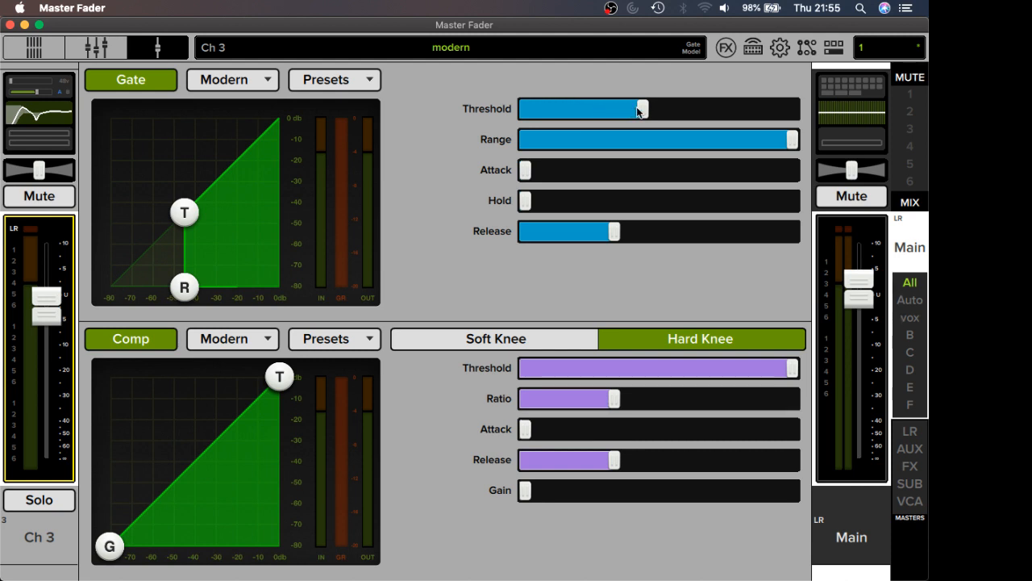
Step: Set Ch 3's gate threshold to -40.9 dB and its range to 48.1 dB
left_click_drag(636, 107, 646, 107)
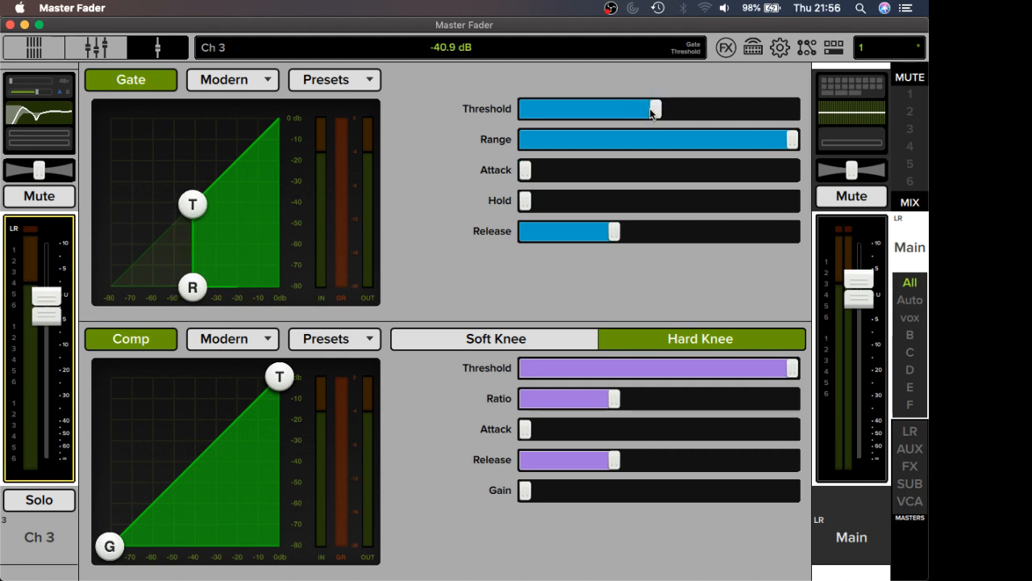
left_click_drag(793, 138, 858, 227)
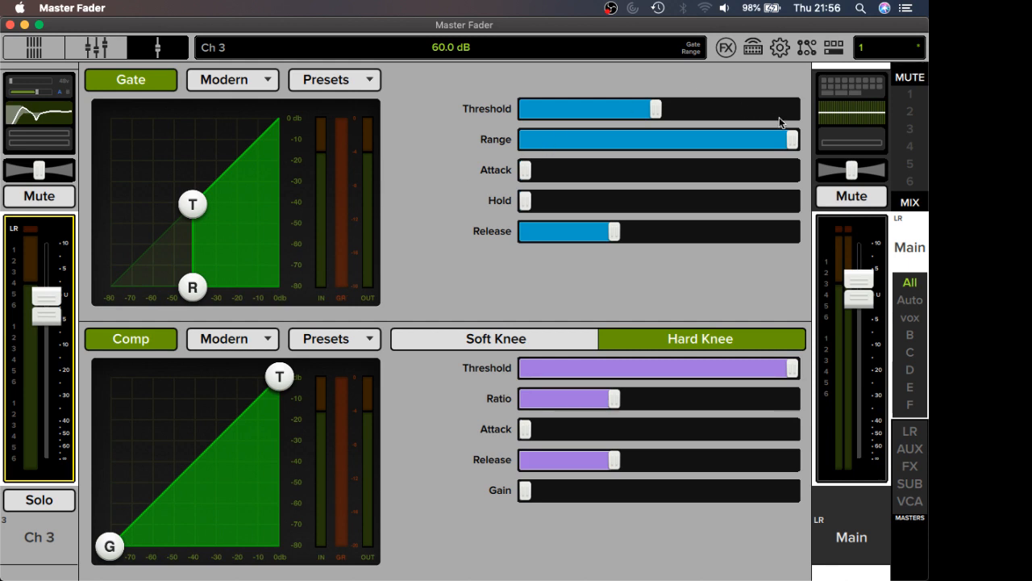
left_click_drag(784, 134, 730, 136)
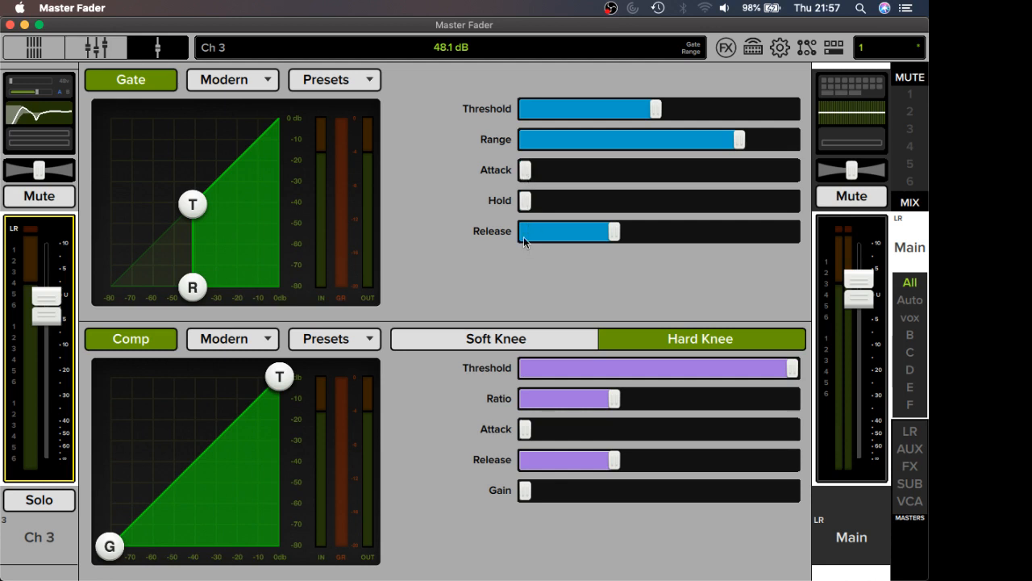
Step: Try gate attack times of 300 ms and 19.5 ms, and return the attack to its minimum
left_click(523, 173)
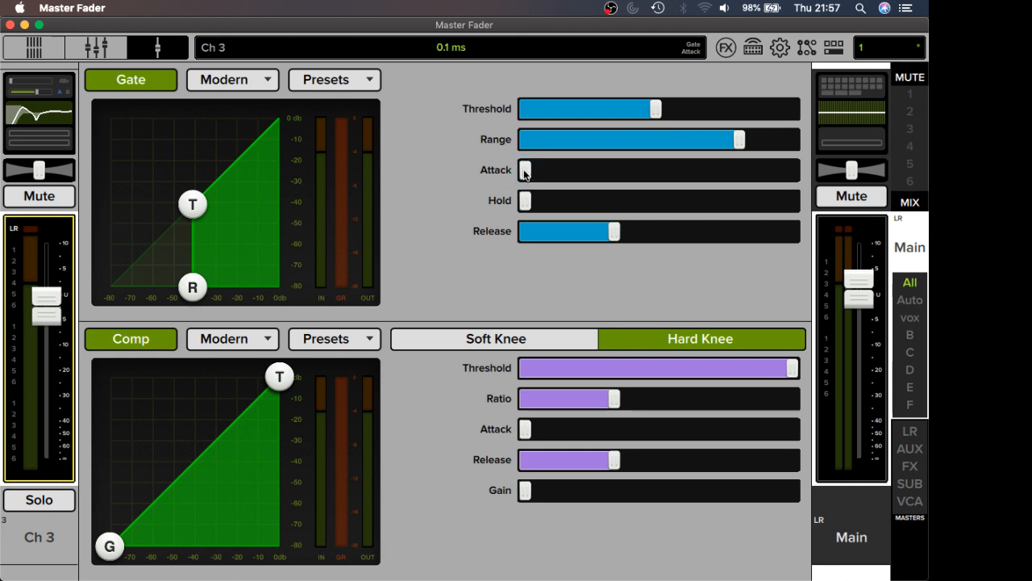
left_click_drag(524, 172, 919, 434)
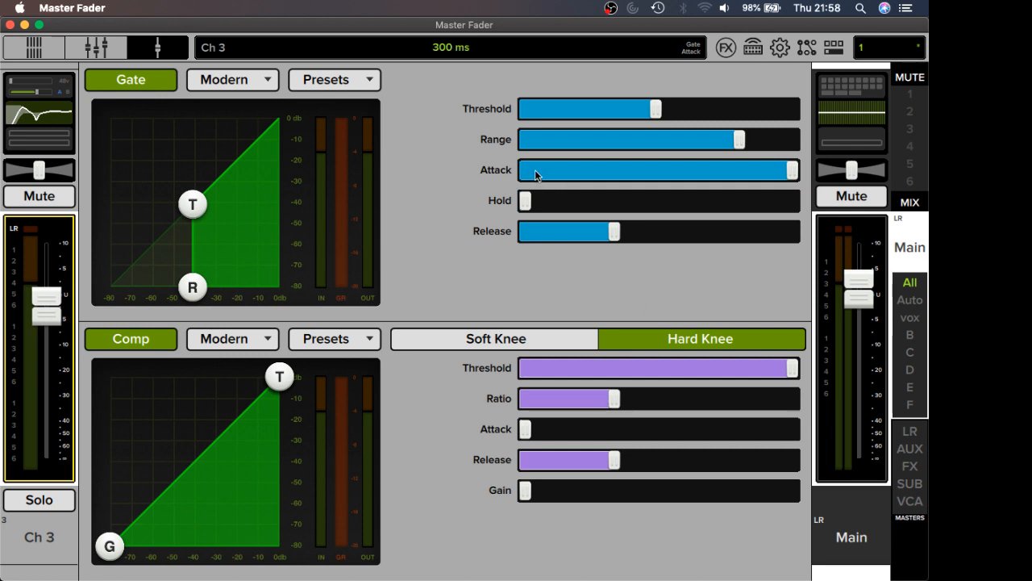
left_click(789, 177)
left_click_drag(789, 176, 517, 132)
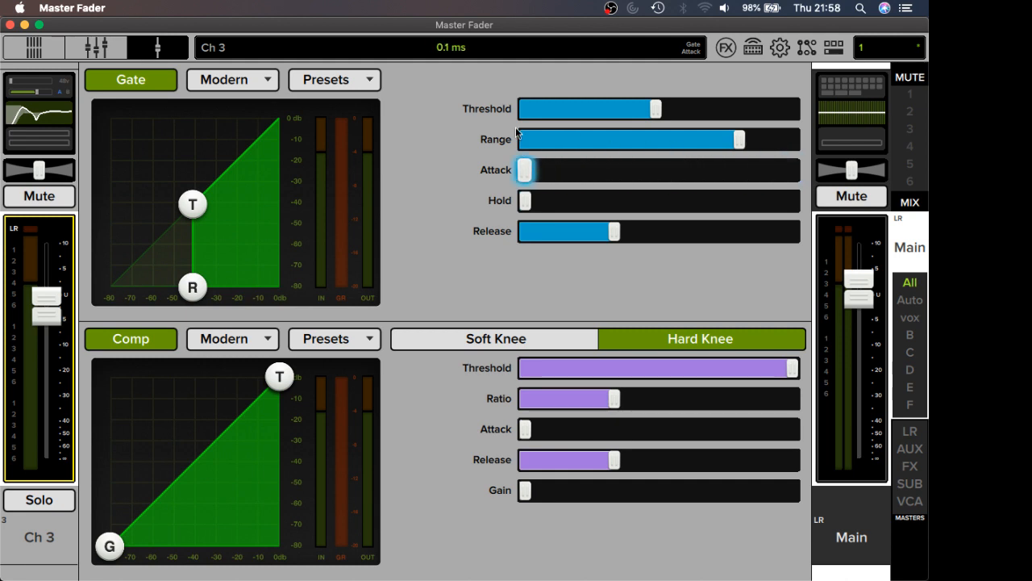
left_click_drag(517, 132, 592, 144)
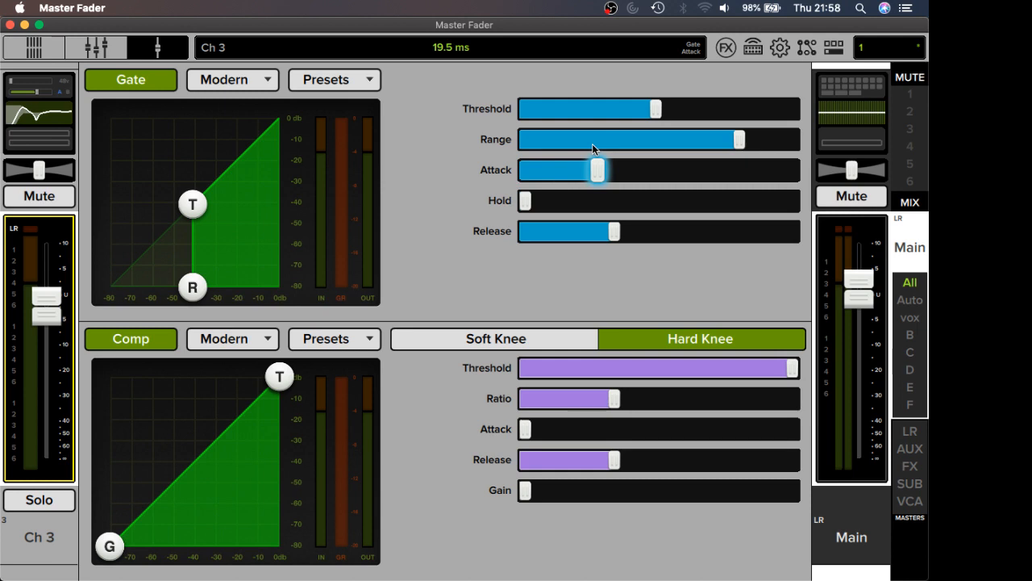
left_click_drag(591, 143, 494, 154)
Step: Set the gate's hold to 0.0 ms and its release to 241 ms
left_click(525, 208)
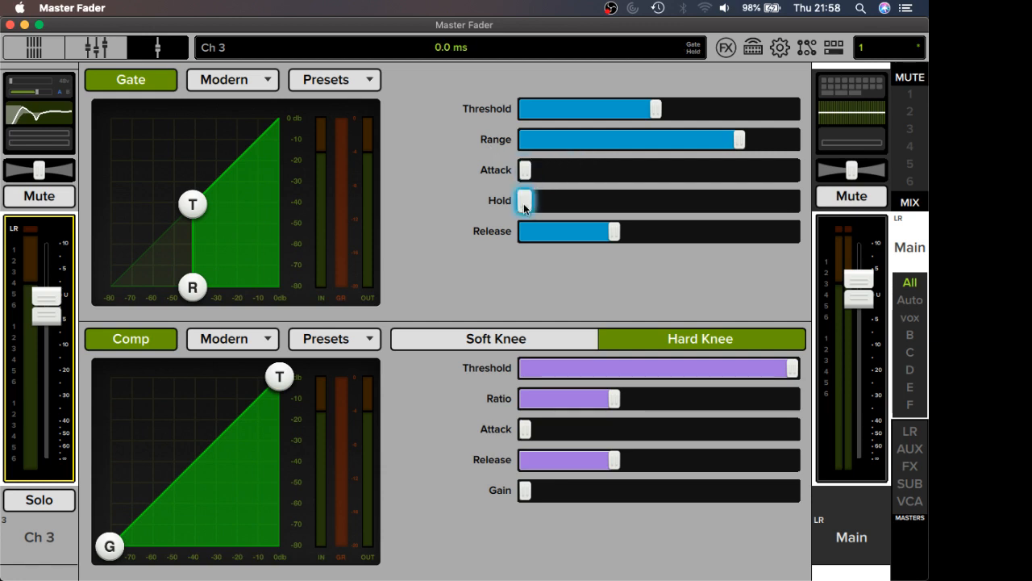
left_click_drag(524, 208, 488, 206)
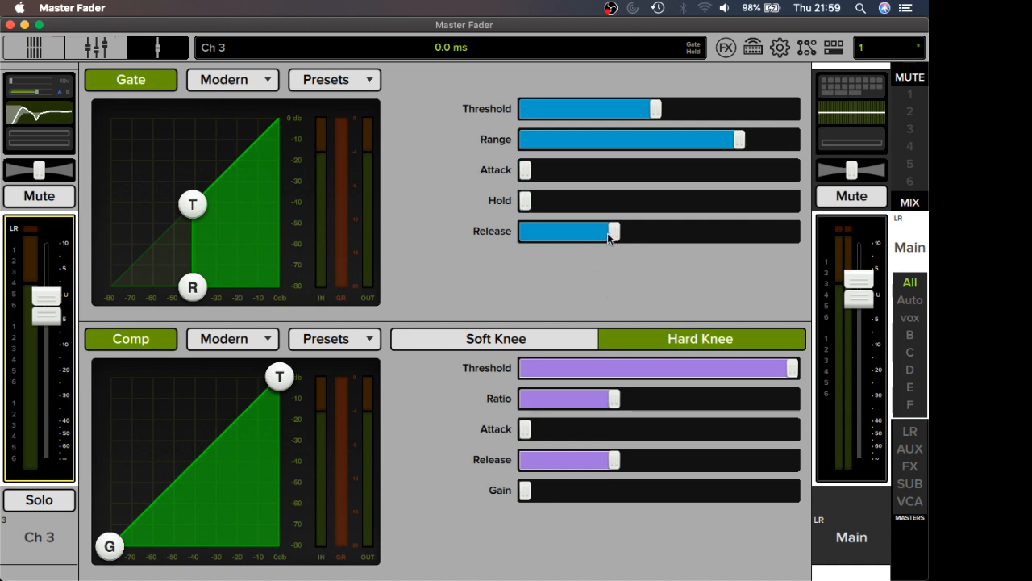
left_click_drag(613, 233, 611, 235)
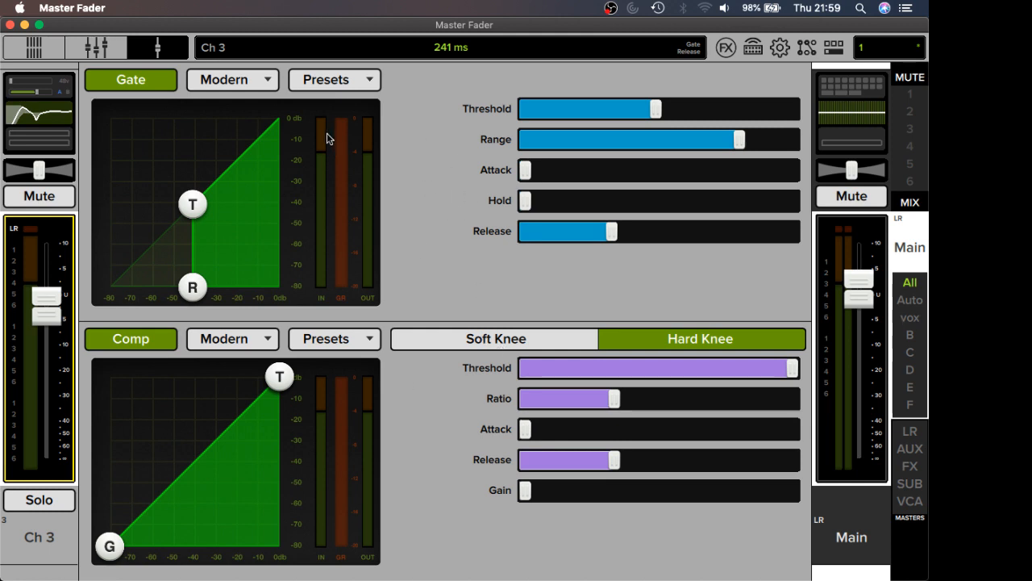
Step: Look over the gate's preset options and factory presets, and leave the list without loading one
left_click(322, 74)
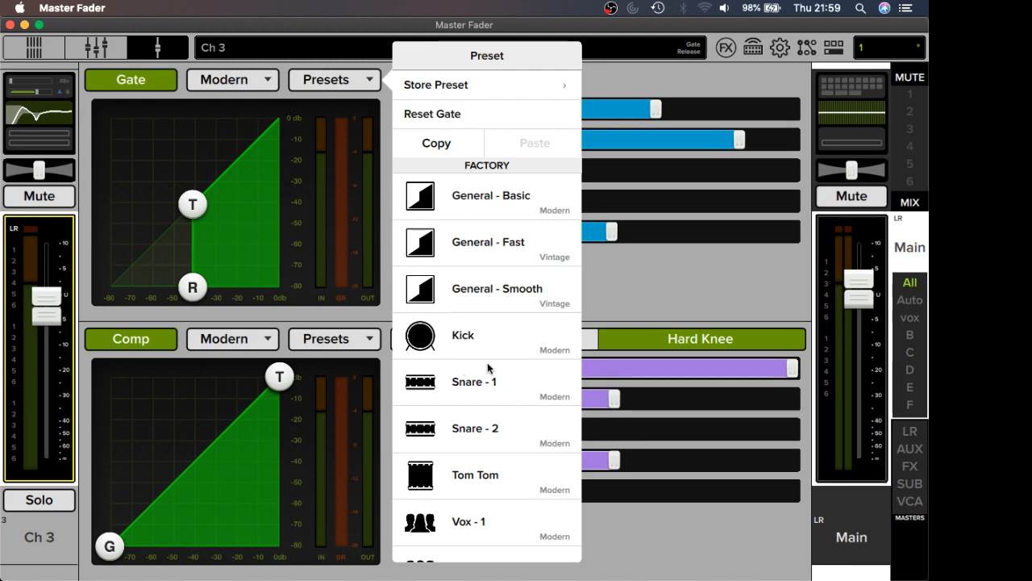
left_click(643, 576)
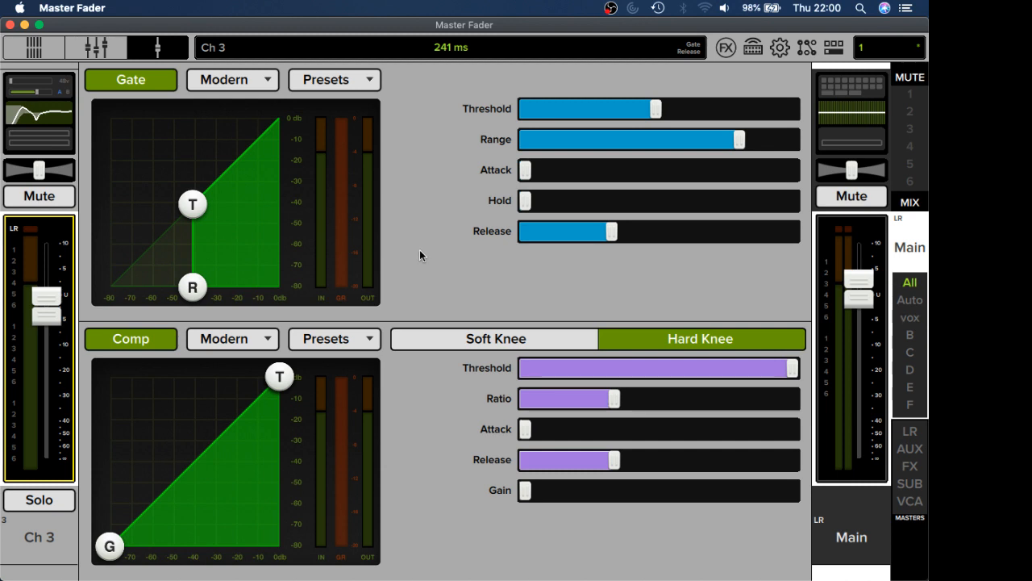
Step: Set Ch 3's preamp gain to 17.0 dB, and try Mic Pre 3 at 60.0 dB in the Mic Pre patch view
scroll(419, 249, "up", 10)
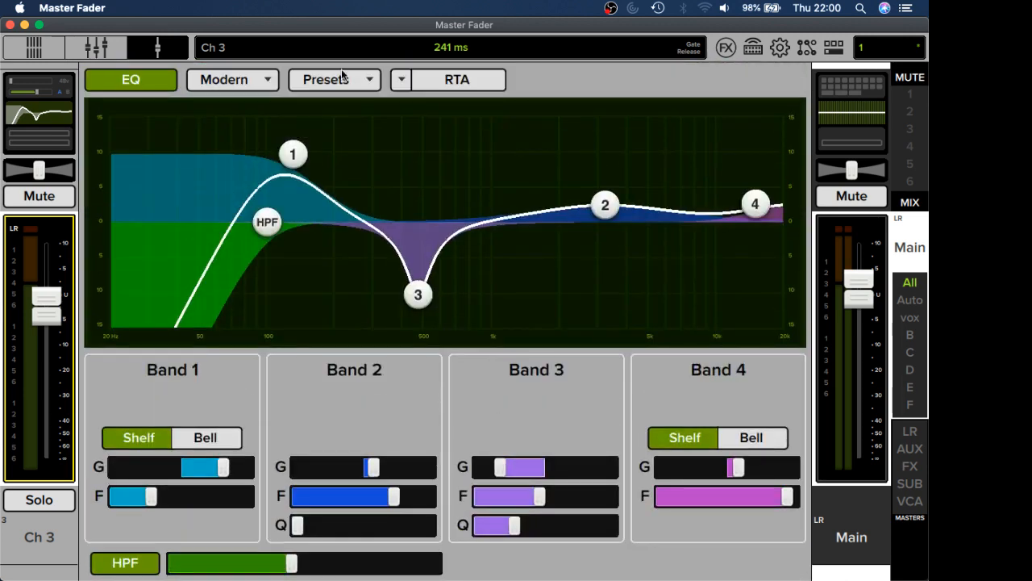
scroll(479, 415, "up", 12)
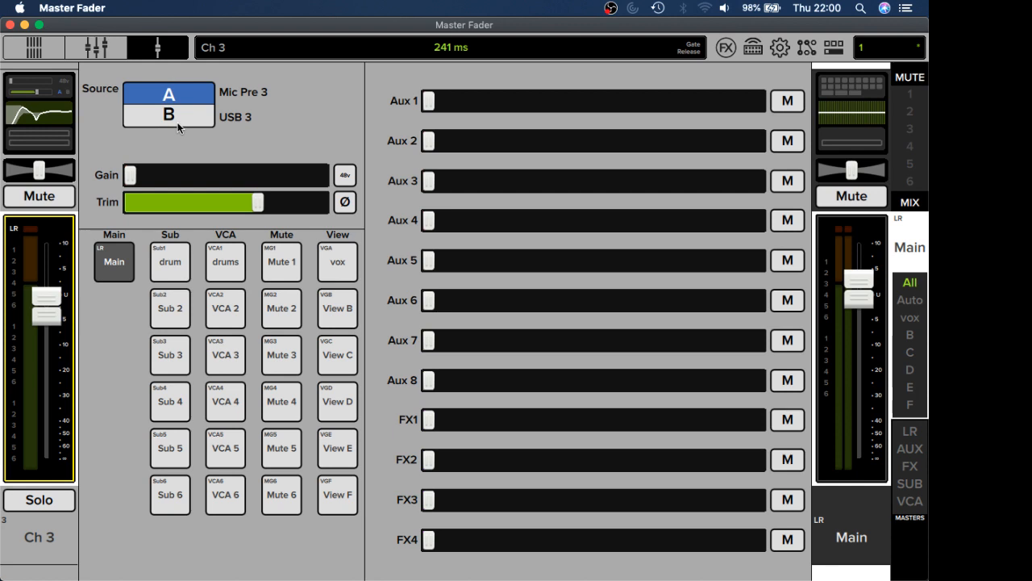
left_click_drag(130, 176, 185, 212)
left_click(806, 48)
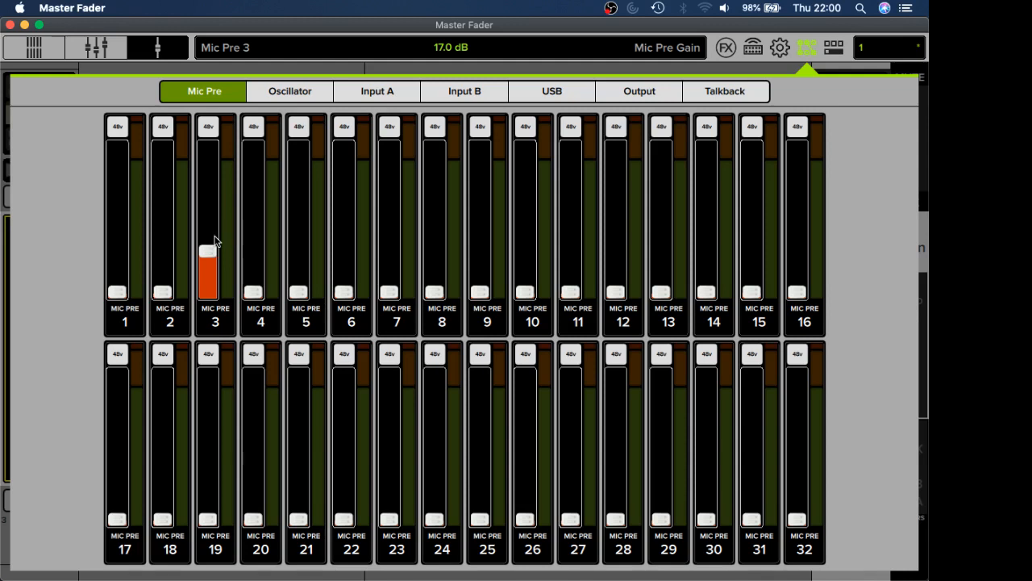
left_click_drag(205, 254, 208, 144)
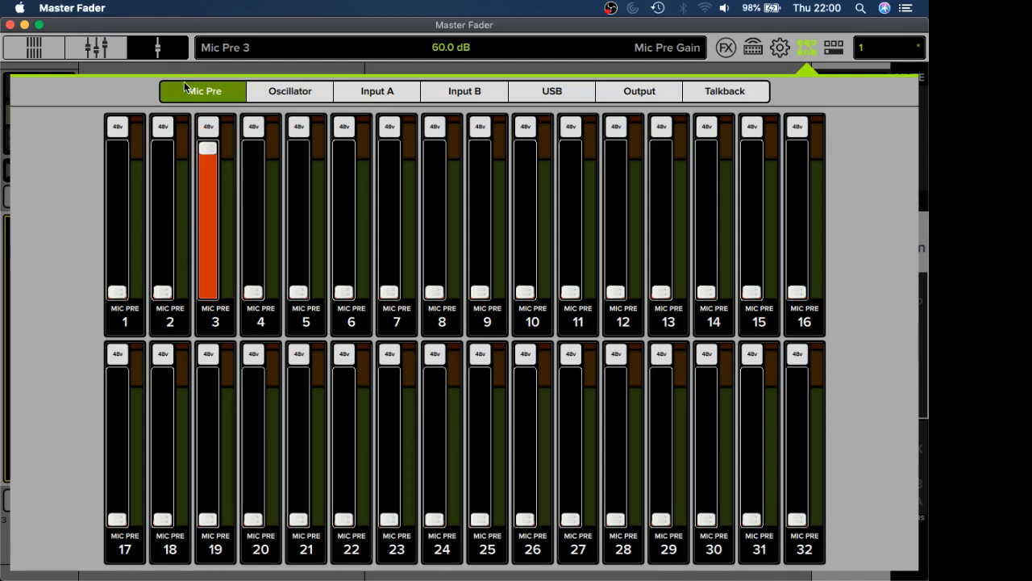
left_click(807, 48)
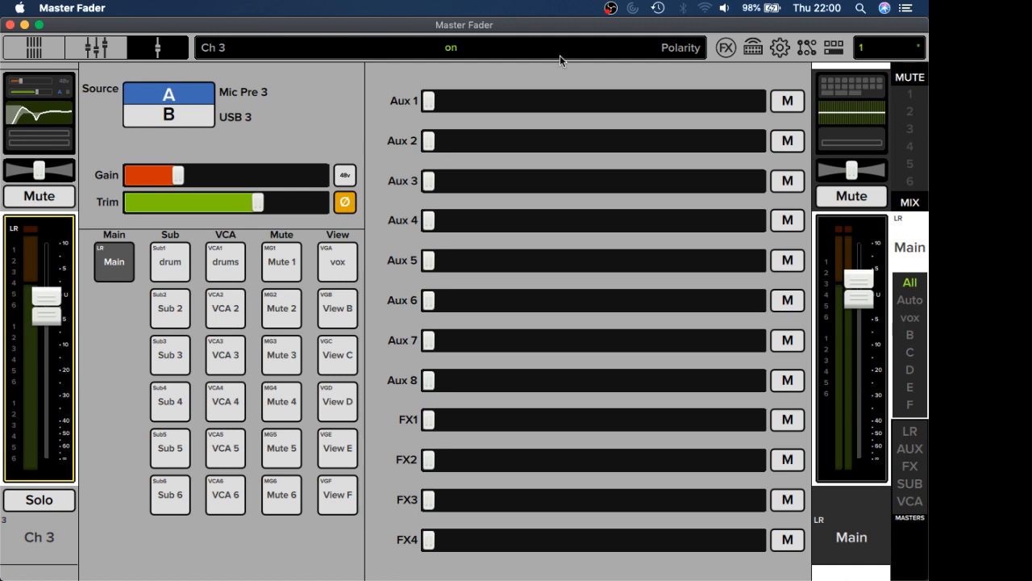
Step: Switch off Ch 3's polarity inversion and name the channel "hi hat"
left_click(345, 203)
left_click(38, 546)
left_click(124, 285)
type("hi ha")
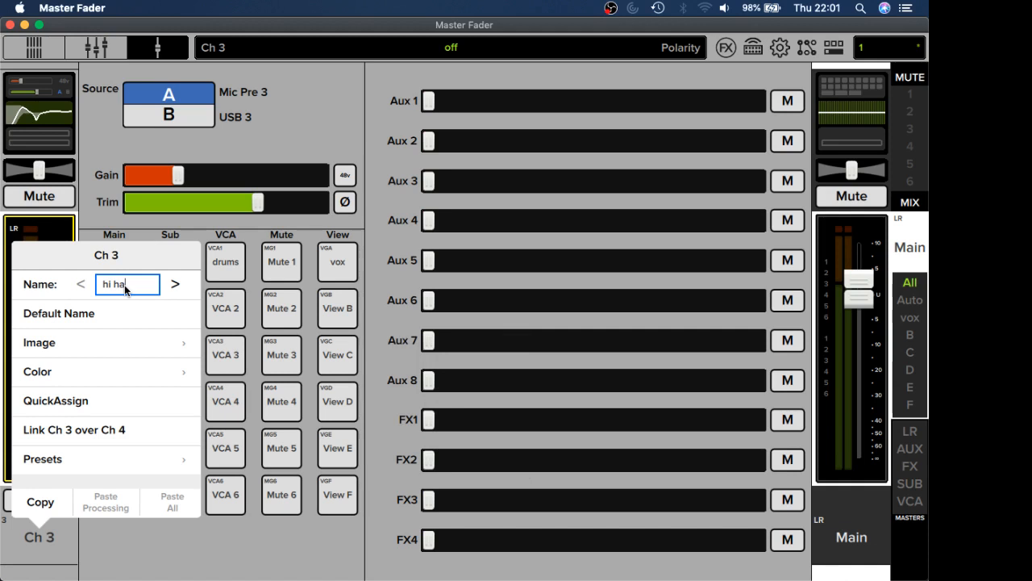
type("t")
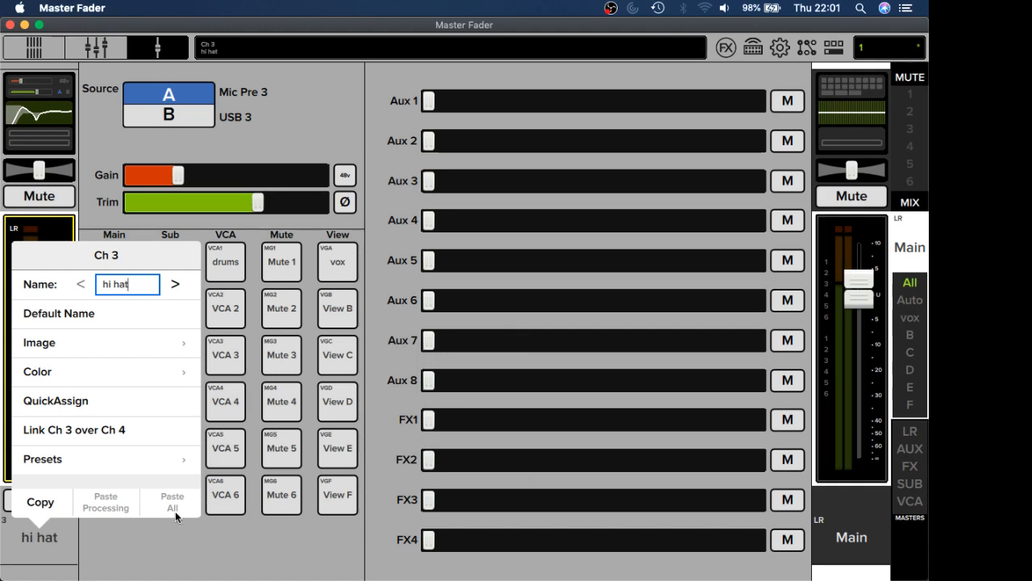
left_click(137, 553)
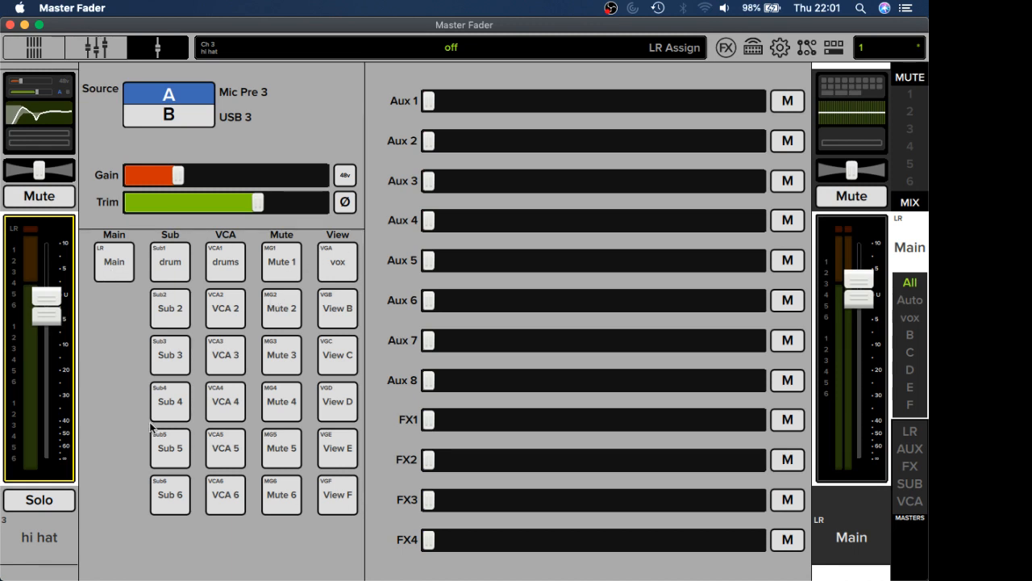
Step: Assign the hi hat channel to the drum subgroup and the drums VCA instead of the main LR mix
left_click(169, 265)
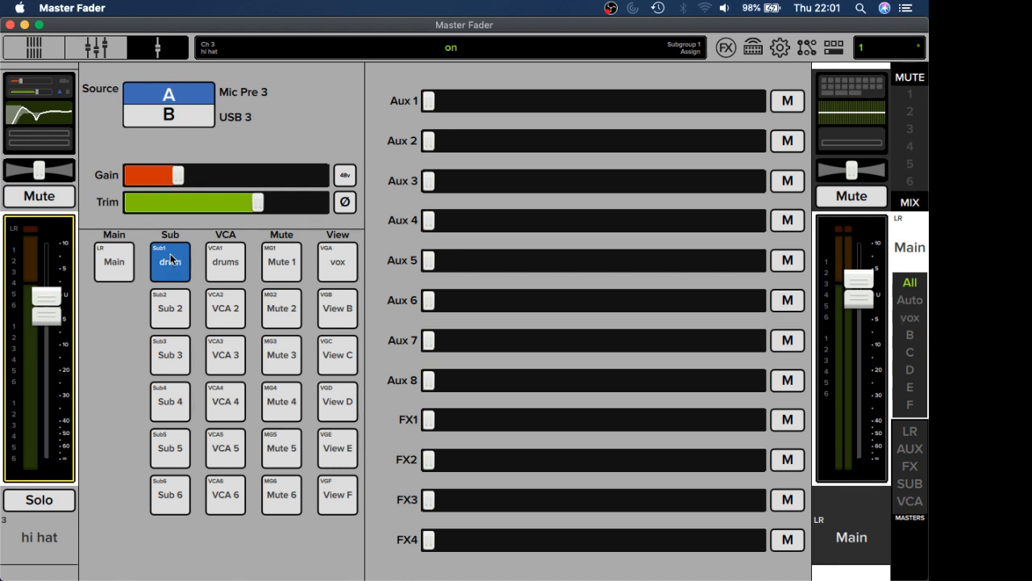
left_click(223, 261)
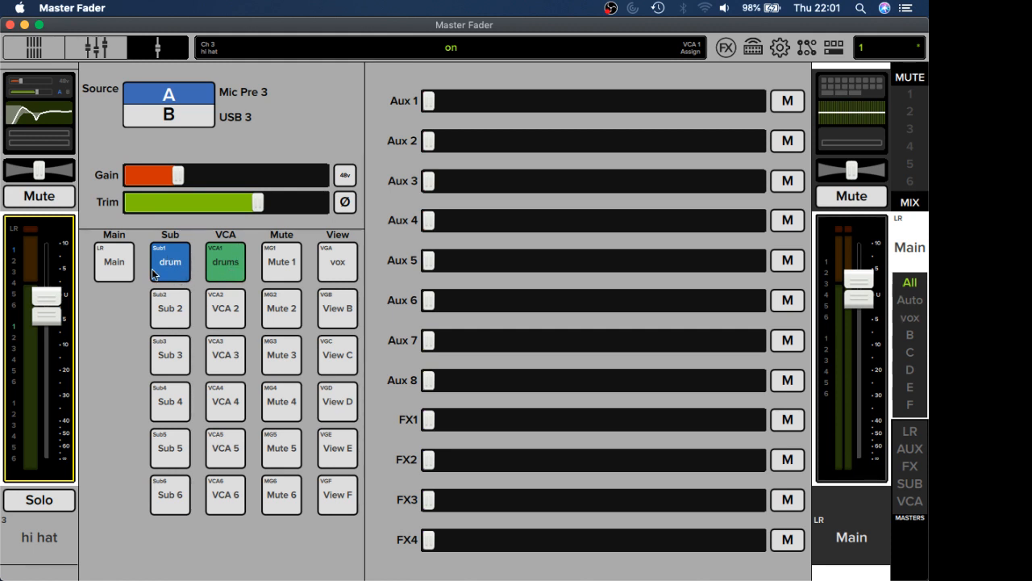
left_click(845, 81)
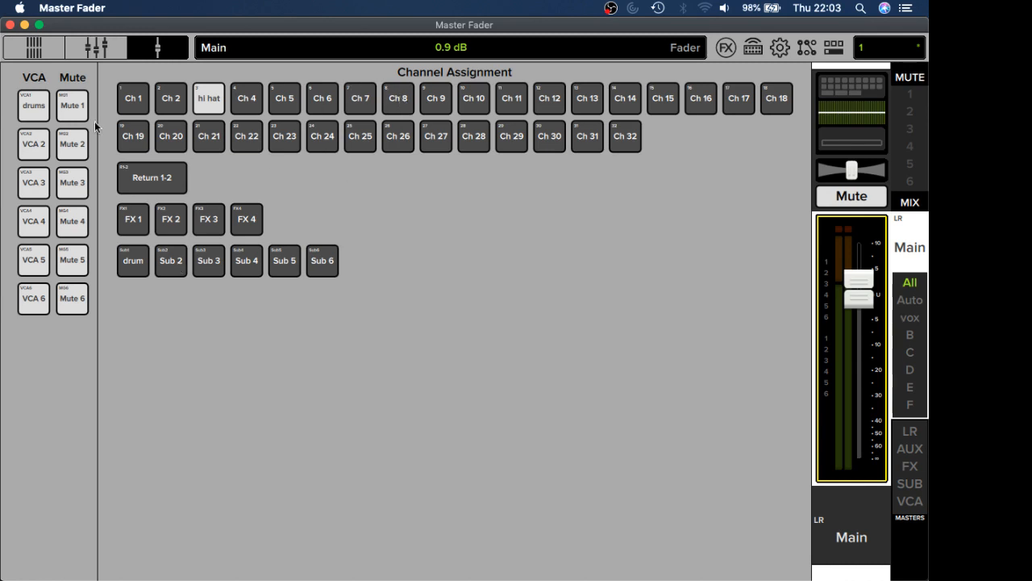
left_click(125, 102)
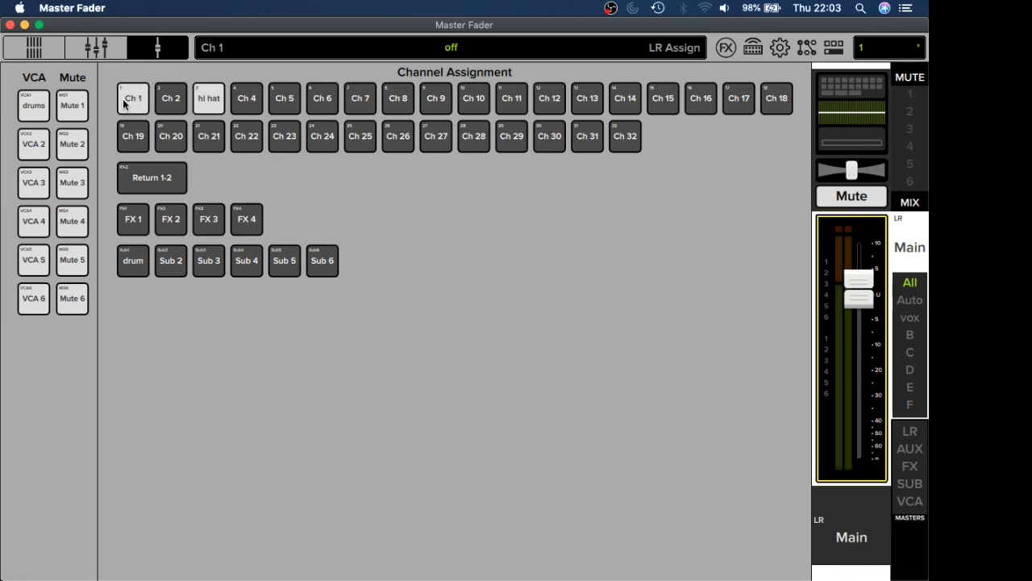
left_click(403, 103)
left_click(436, 104)
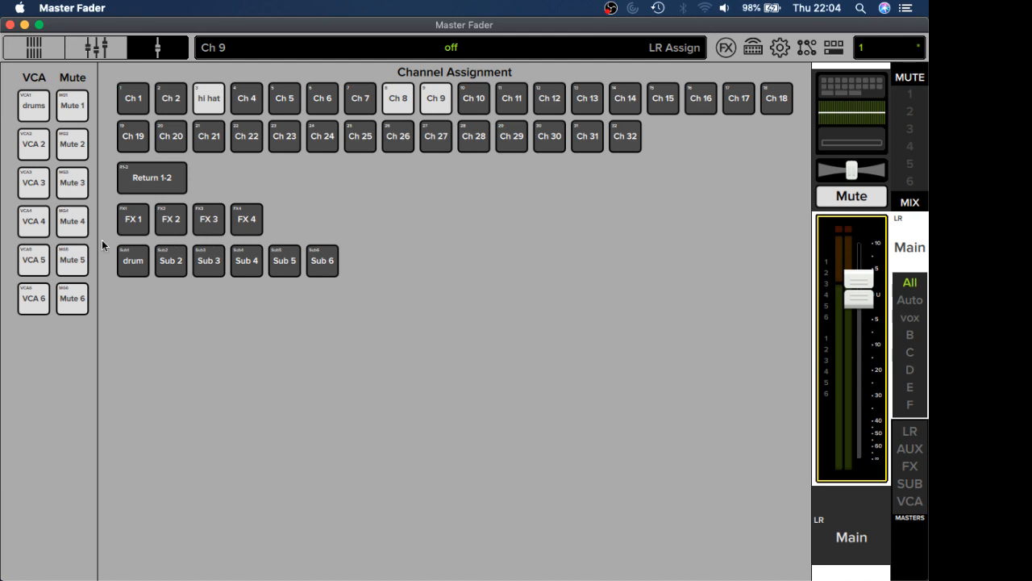
left_click(806, 48)
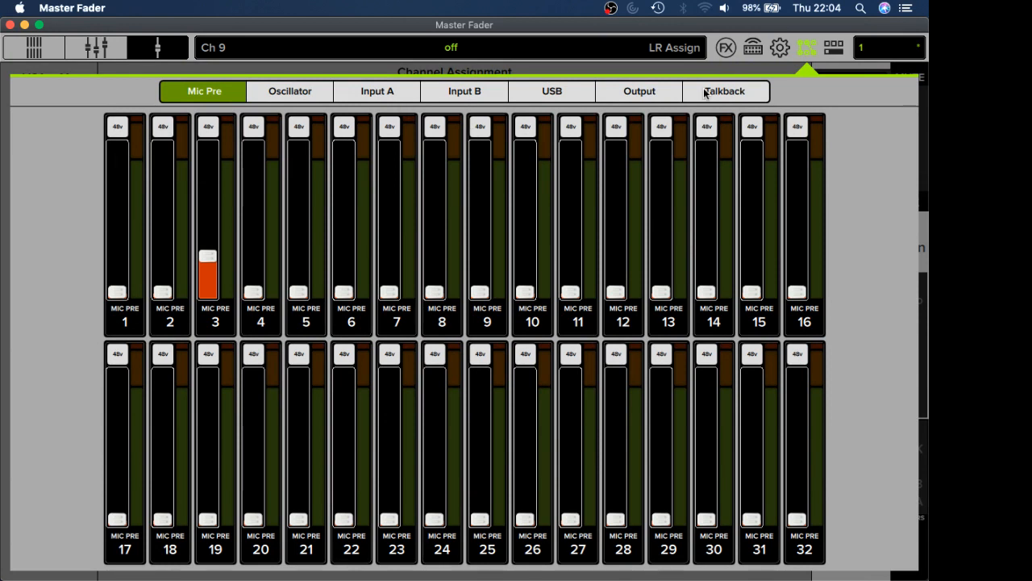
left_click(806, 44)
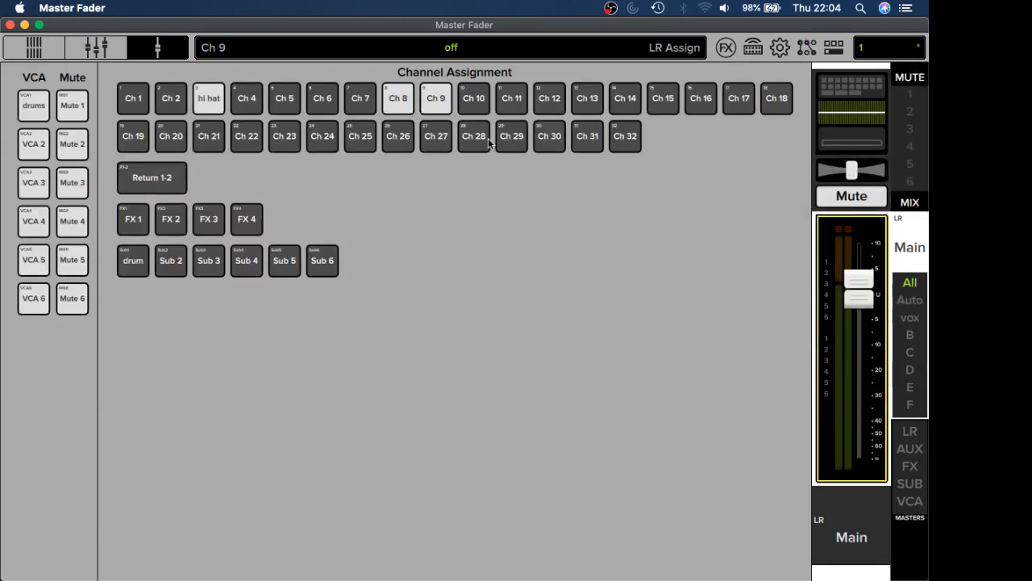
left_click(877, 81)
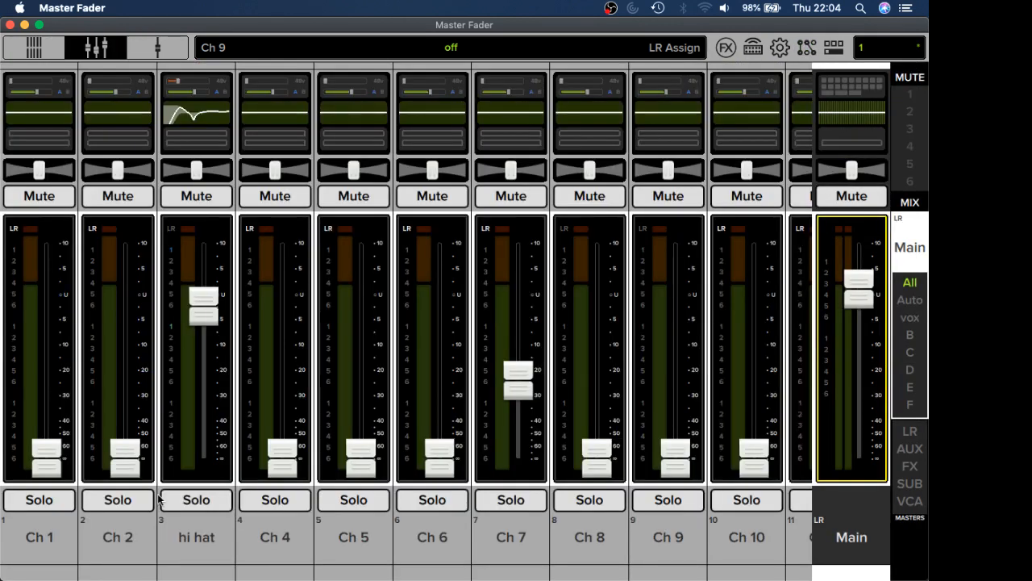
Step: Assign the hi hat channel to mute group 1 and view group B
left_click(214, 129)
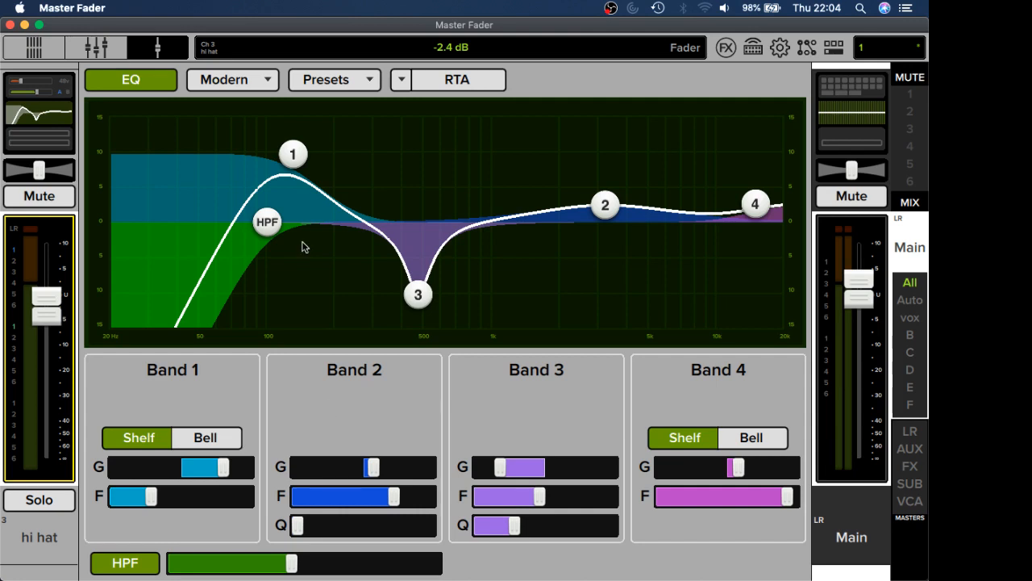
left_click_drag(316, 384, 357, 525)
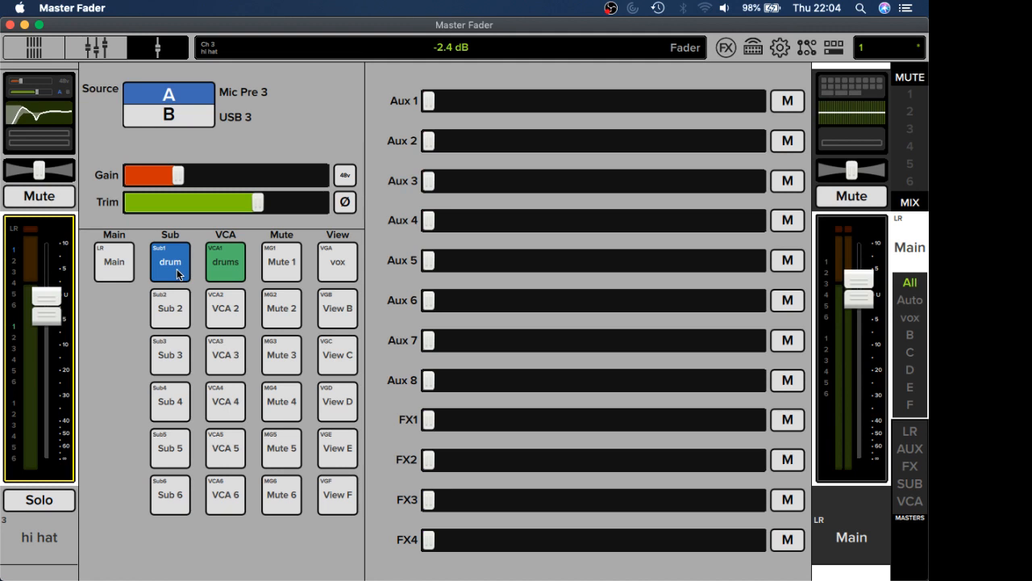
left_click(280, 258)
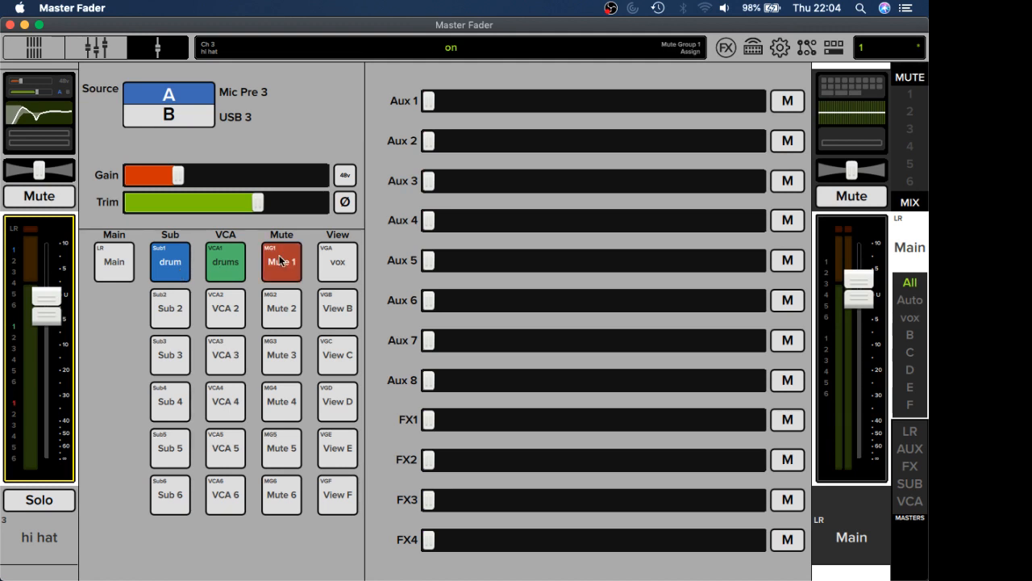
left_click(342, 262)
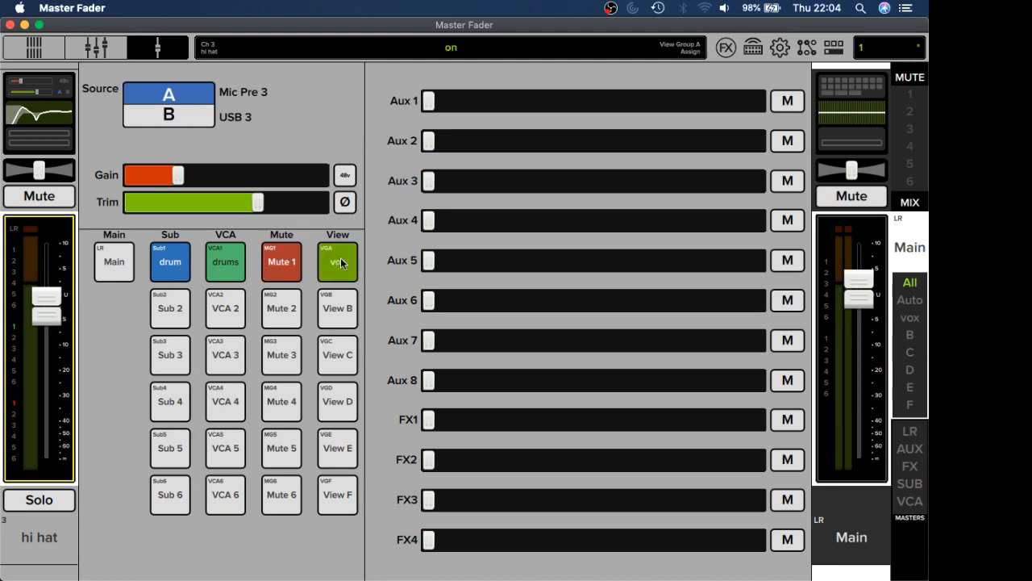
left_click(341, 263)
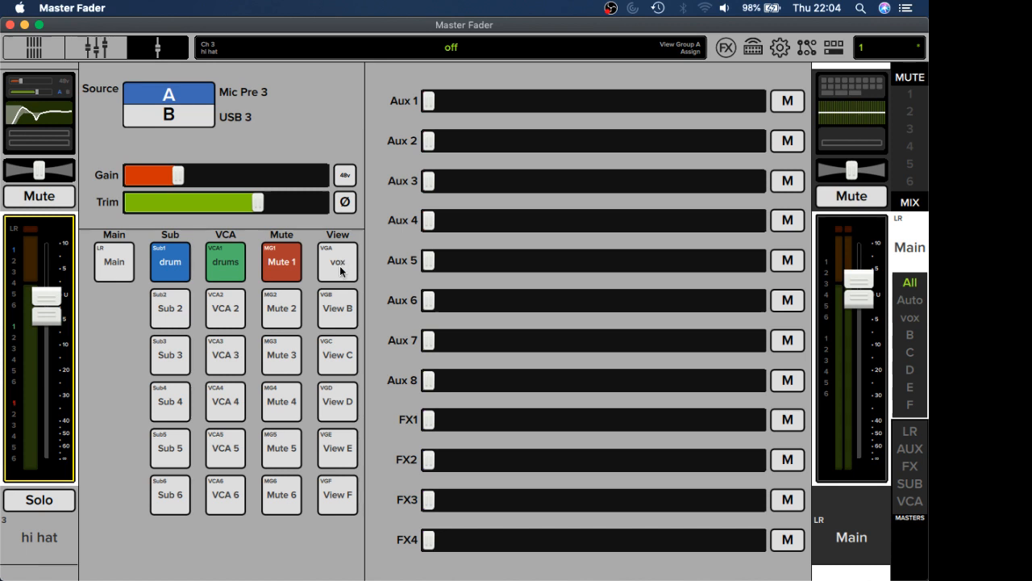
left_click(333, 319)
Step: Name view group C "drums" and move the hi hat channel into it from view group B
left_click(911, 342)
left_click(856, 474)
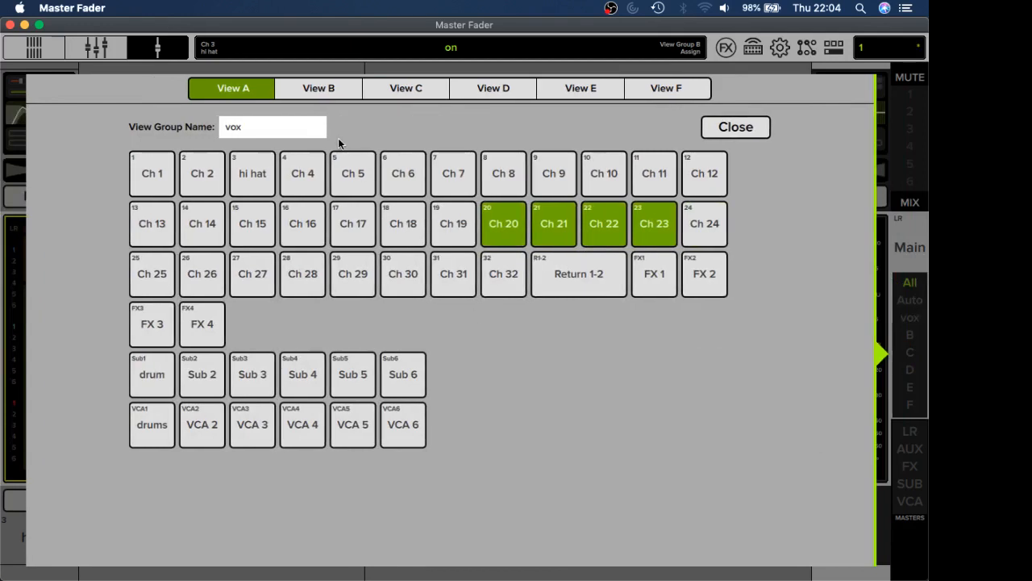
left_click(398, 87)
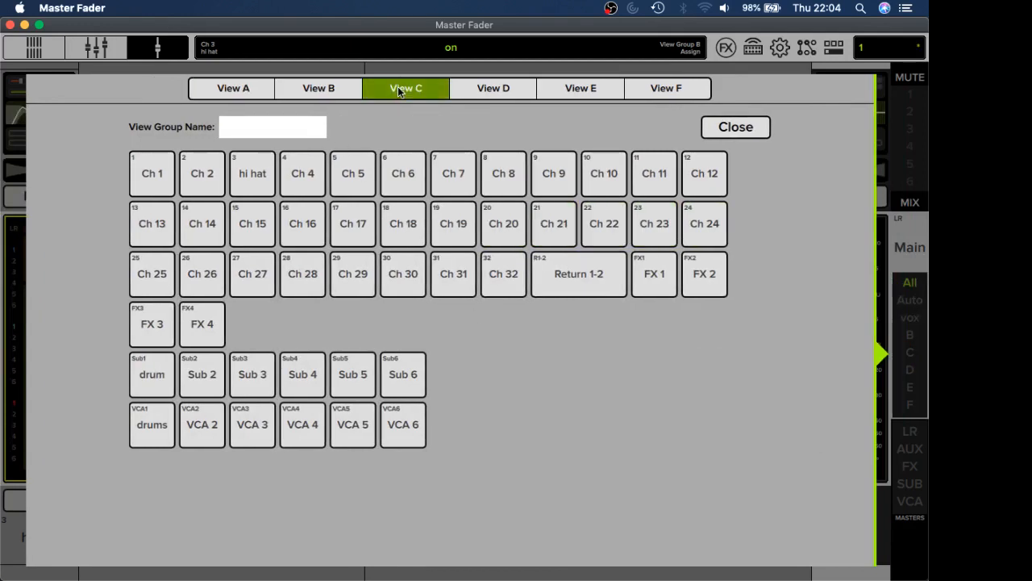
left_click(304, 129)
type("d")
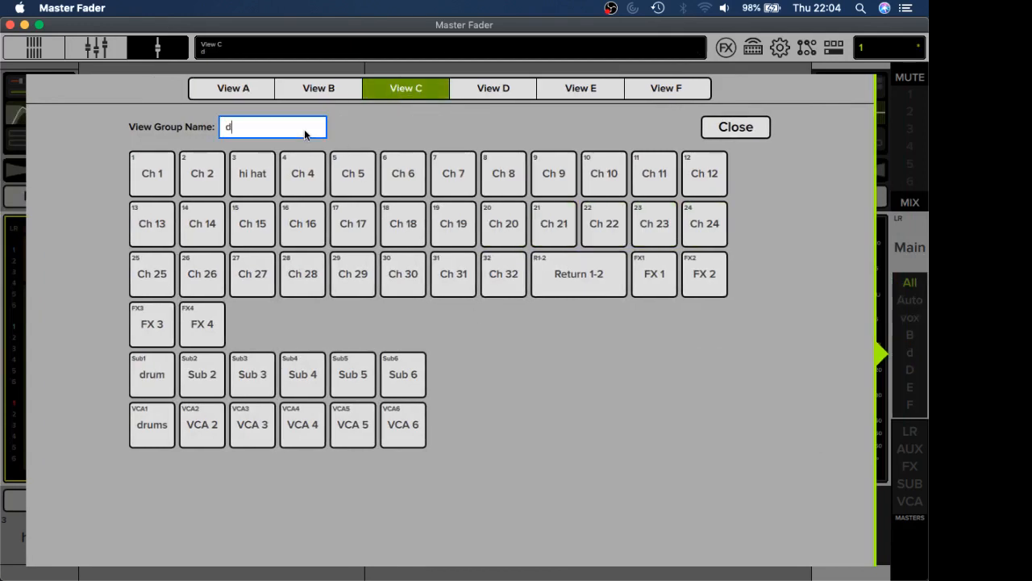
type("rums")
left_click(732, 129)
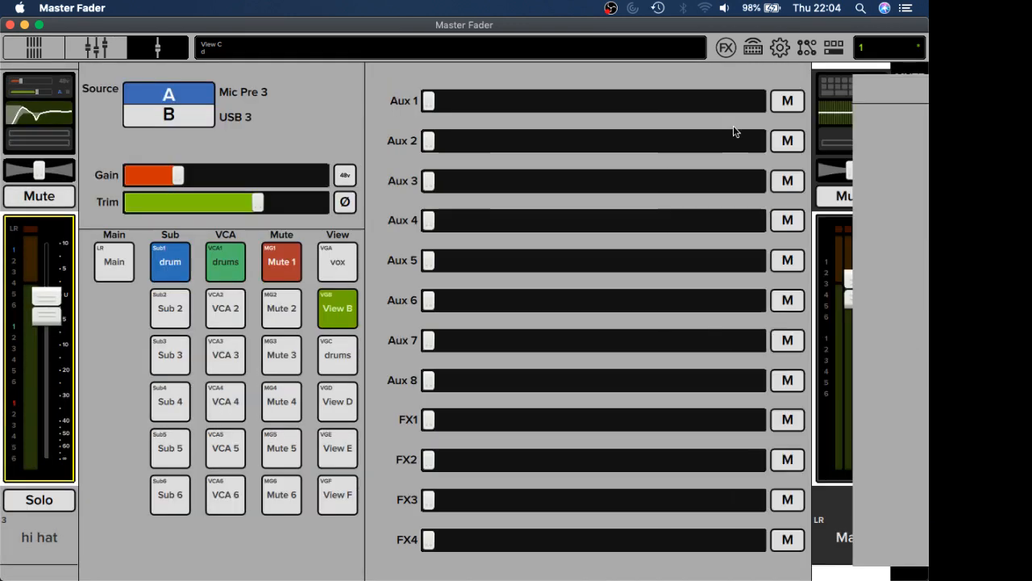
left_click(335, 362)
left_click(334, 322)
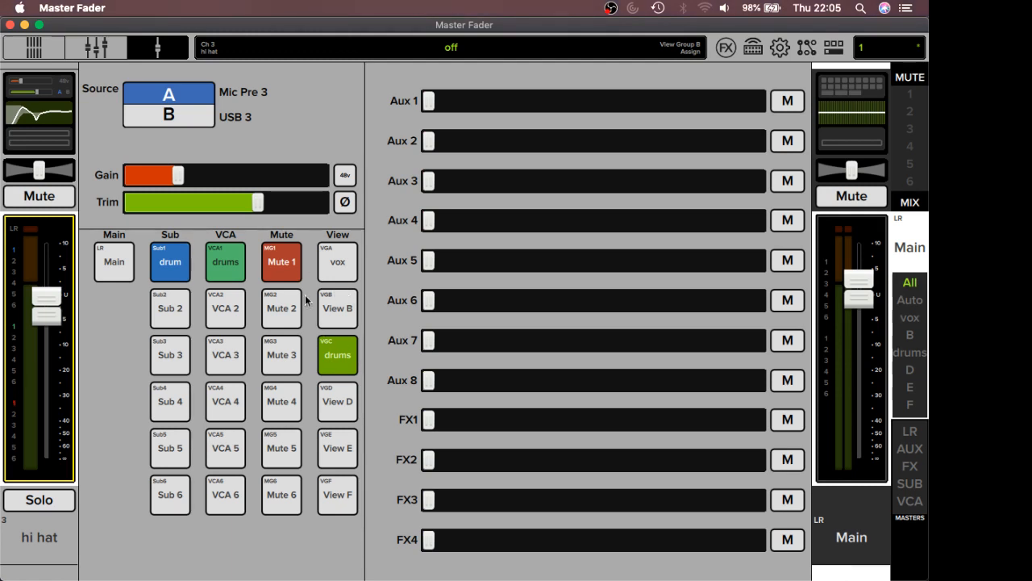
Step: Name mute group 1 "Drums" and close the mute group editor
left_click(903, 96)
left_click(850, 464)
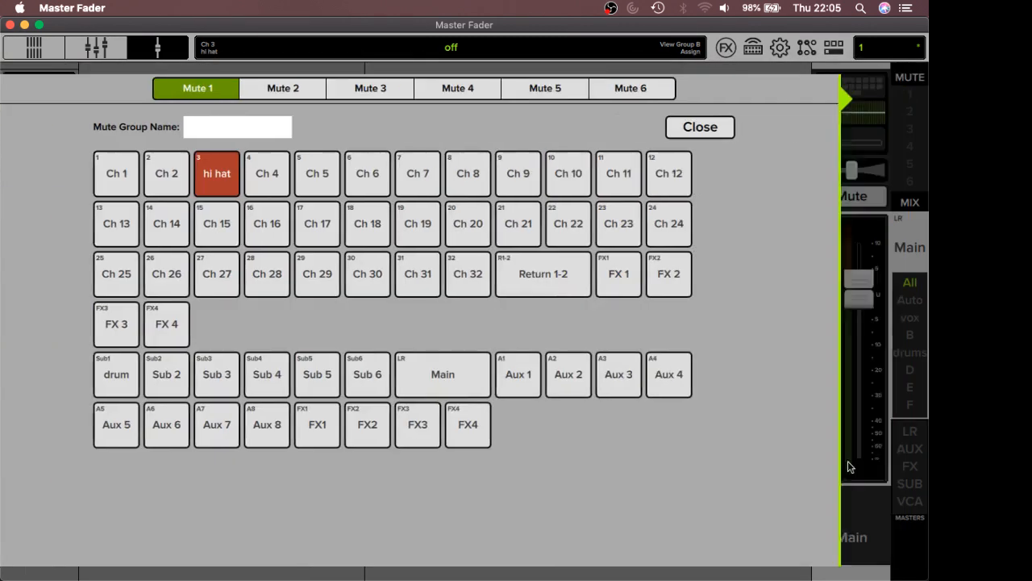
left_click(241, 127)
type("Drums")
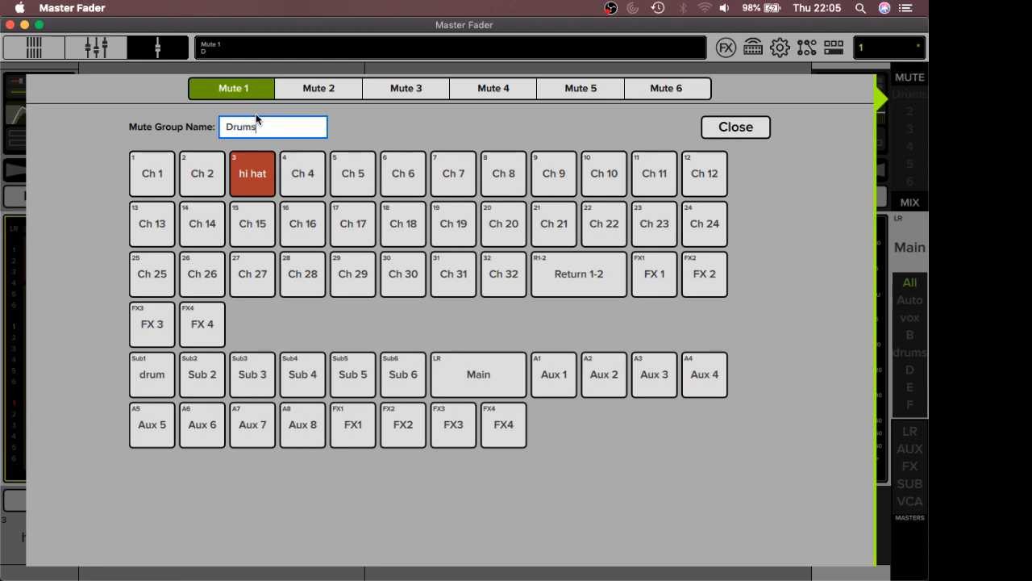
left_click(730, 128)
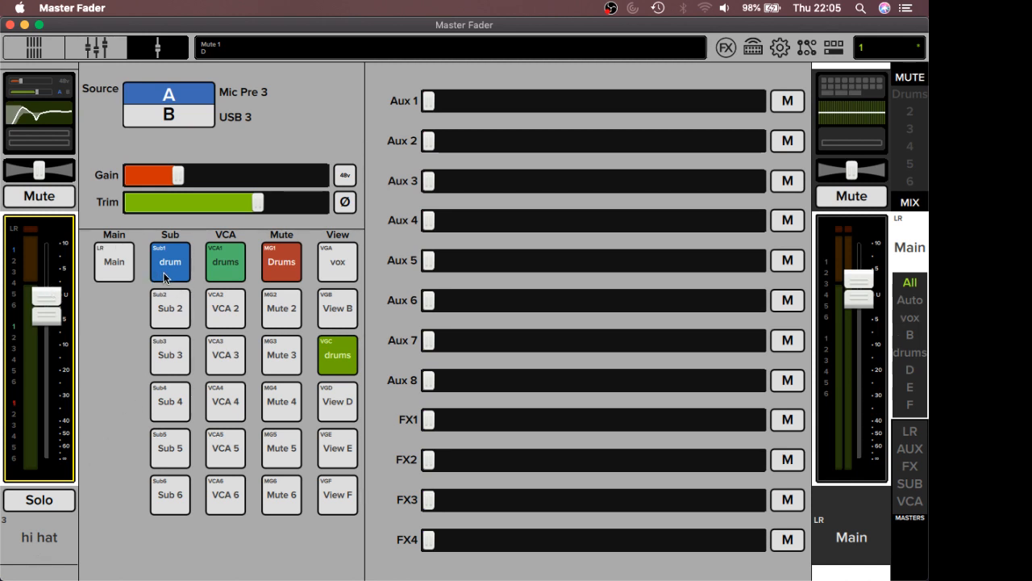
Step: Switch the drum subgroup's main LR assignment off and back on, and return to the mixer
left_click(858, 84)
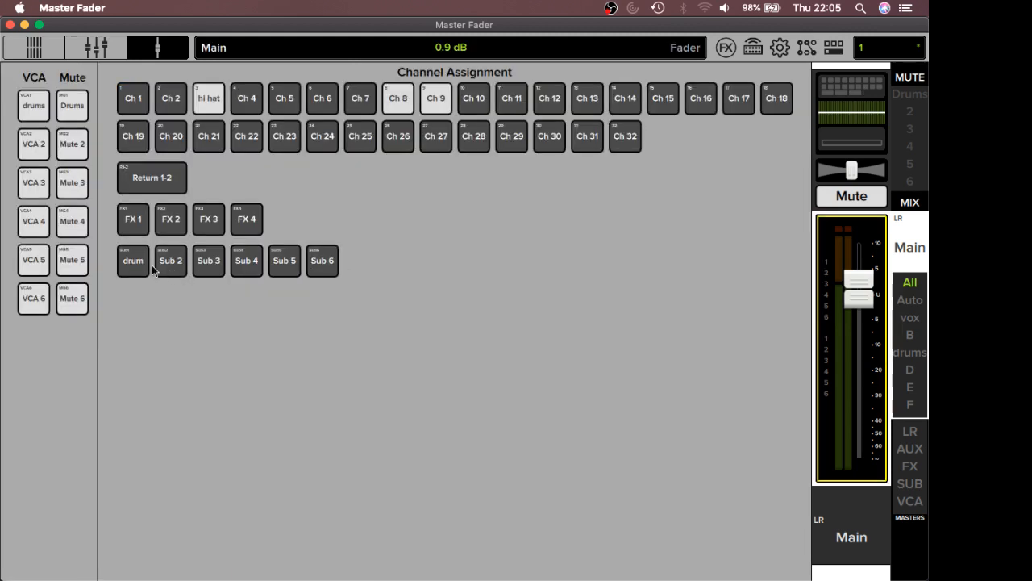
left_click(127, 271)
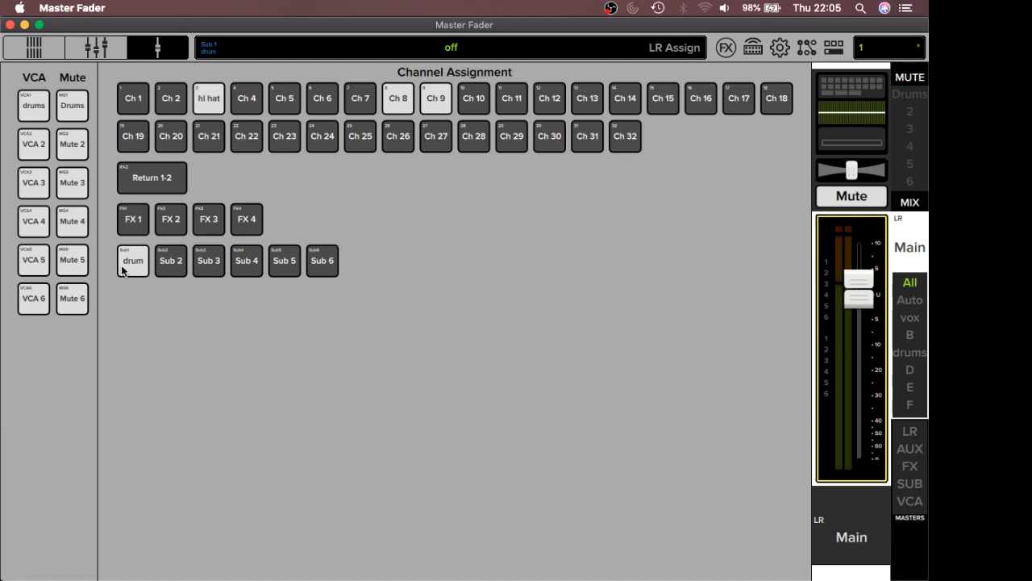
left_click(122, 271)
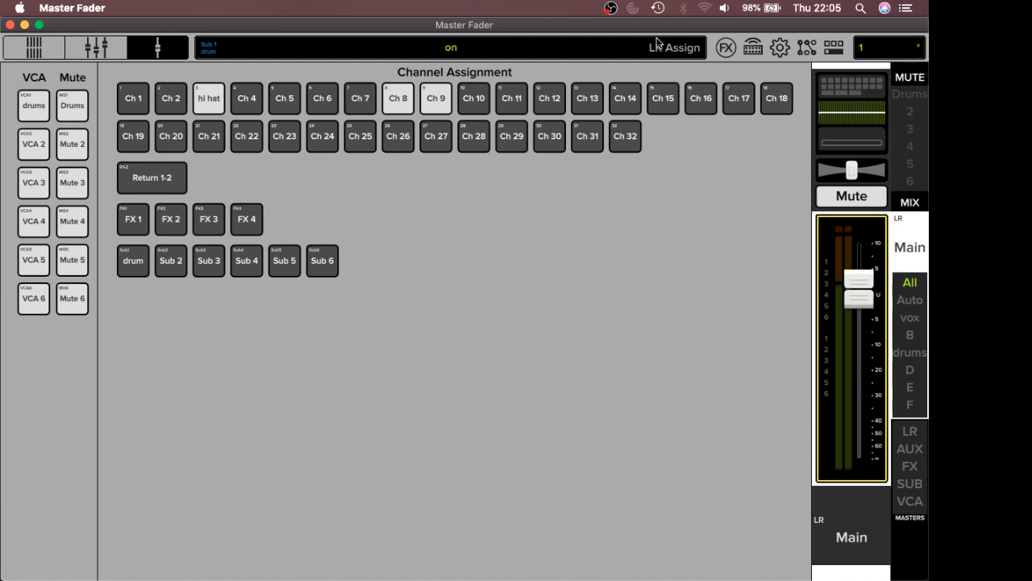
left_click(843, 83)
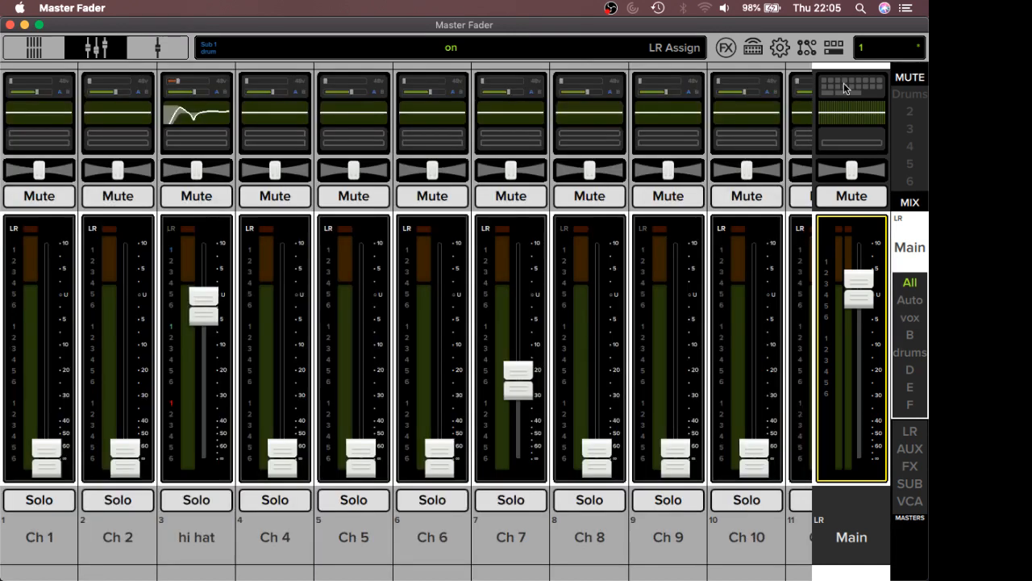
Step: Raise the hi hat channel's Aux 1 send to -39.2 dB, Aux 2 send slightly, and Aux 3 send to -67.9 dB
left_click(205, 547)
left_click(201, 554)
left_click(207, 109)
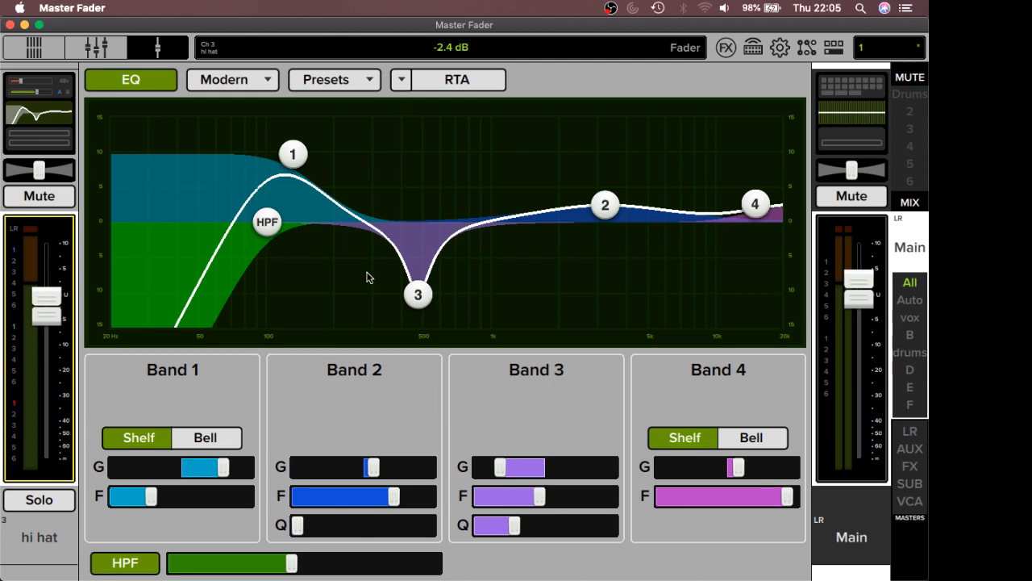
left_click_drag(332, 400, 350, 579)
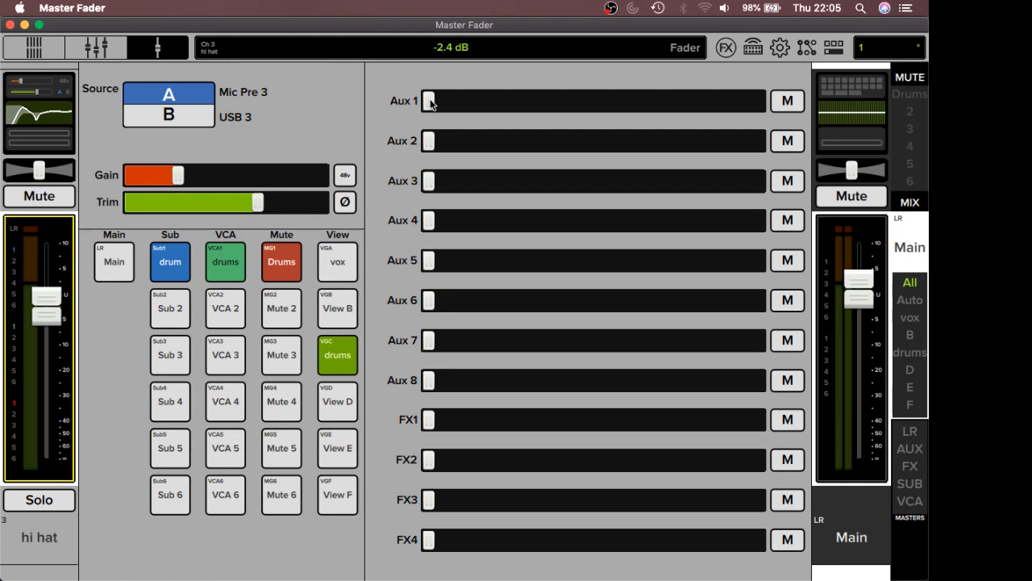
left_click_drag(431, 103, 483, 145)
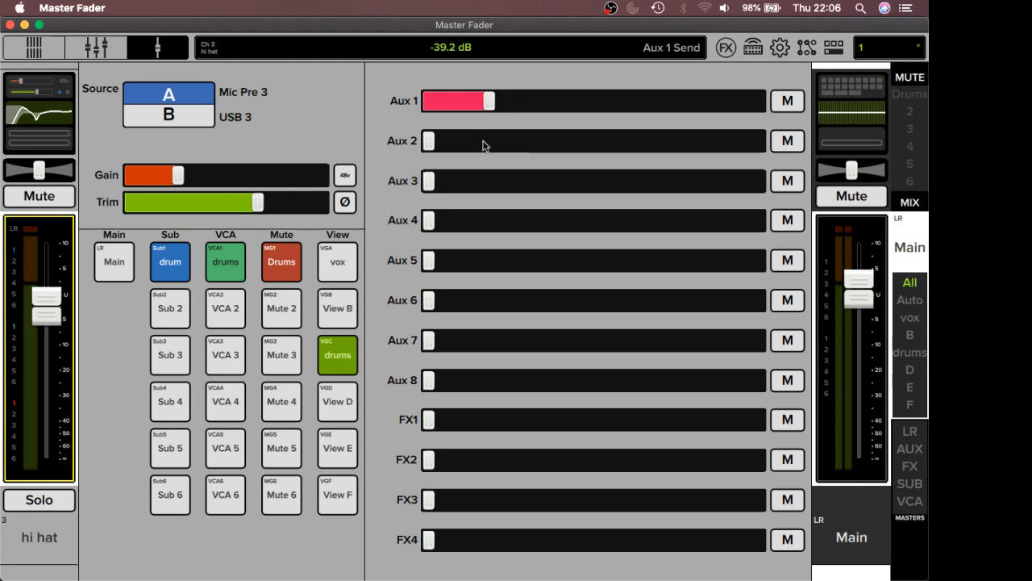
left_click(429, 139)
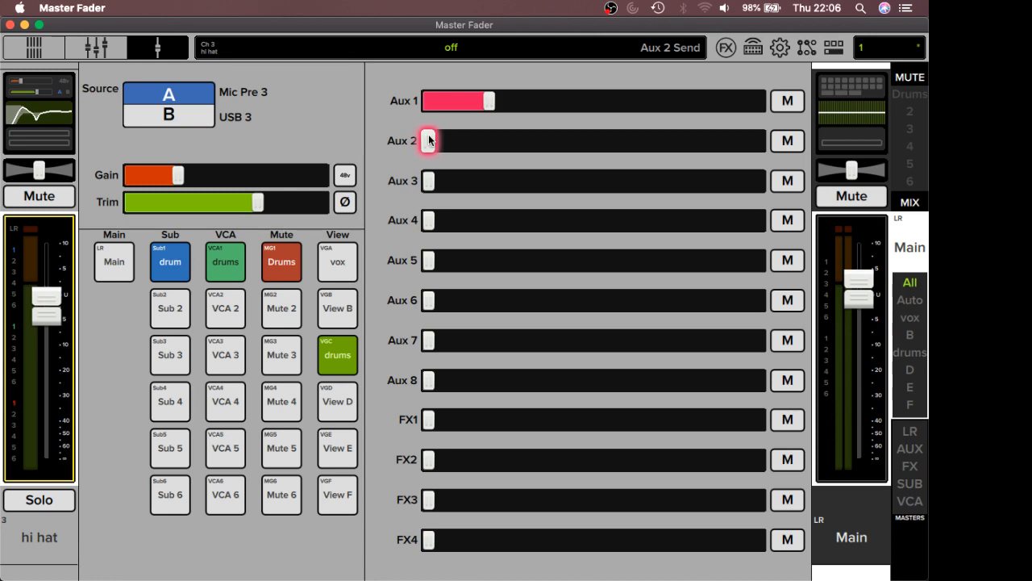
left_click_drag(429, 140, 430, 140)
left_click_drag(429, 141, 456, 145)
left_click_drag(429, 180, 445, 181)
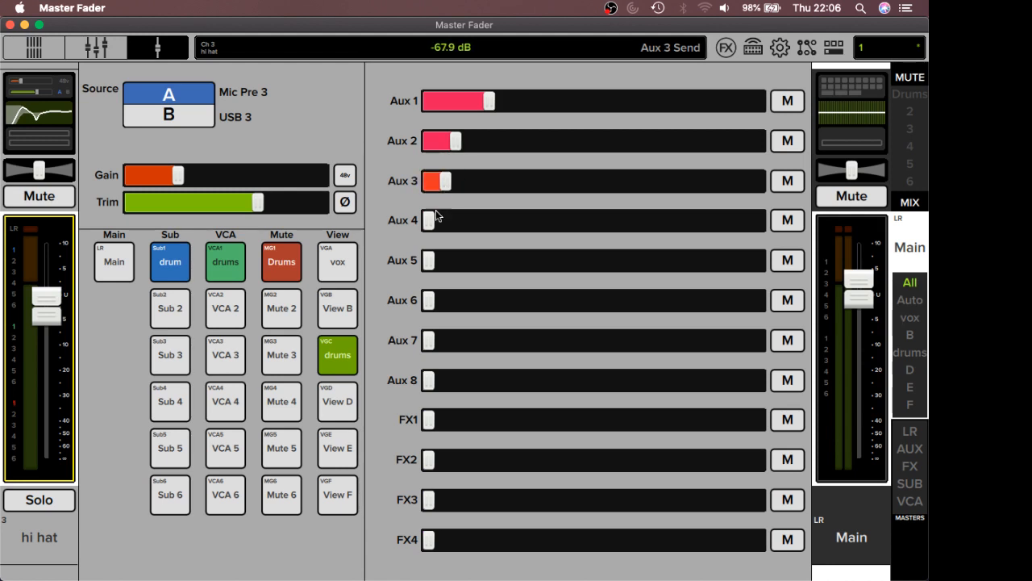
Step: Raise the hi hat channel's Aux 4 send to just under half of its range and its Aux 5 send to -43.6 dB
left_click(428, 224)
left_click_drag(428, 223, 564, 225)
left_click_drag(428, 260, 479, 276)
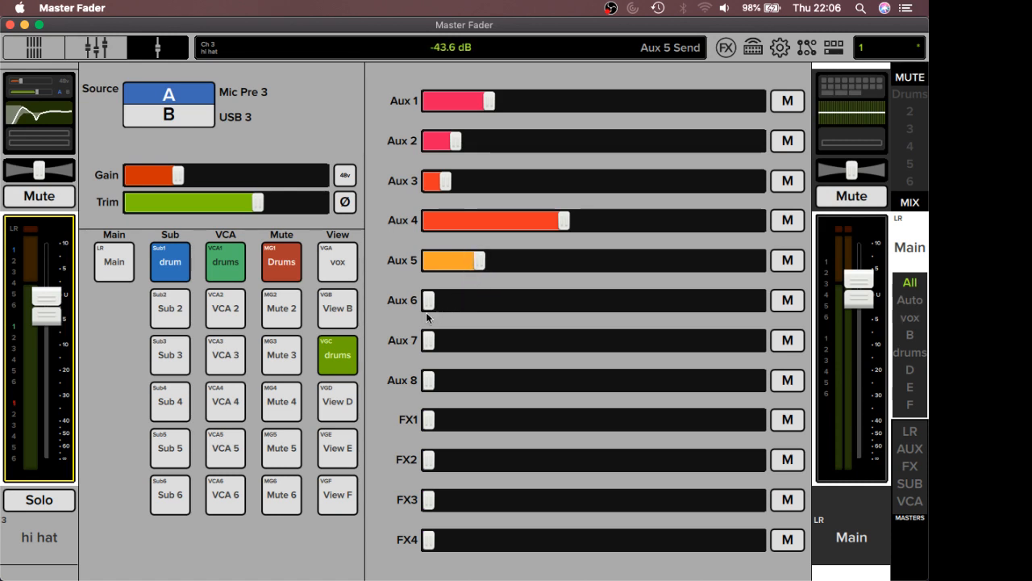
left_click_drag(427, 303, 428, 305)
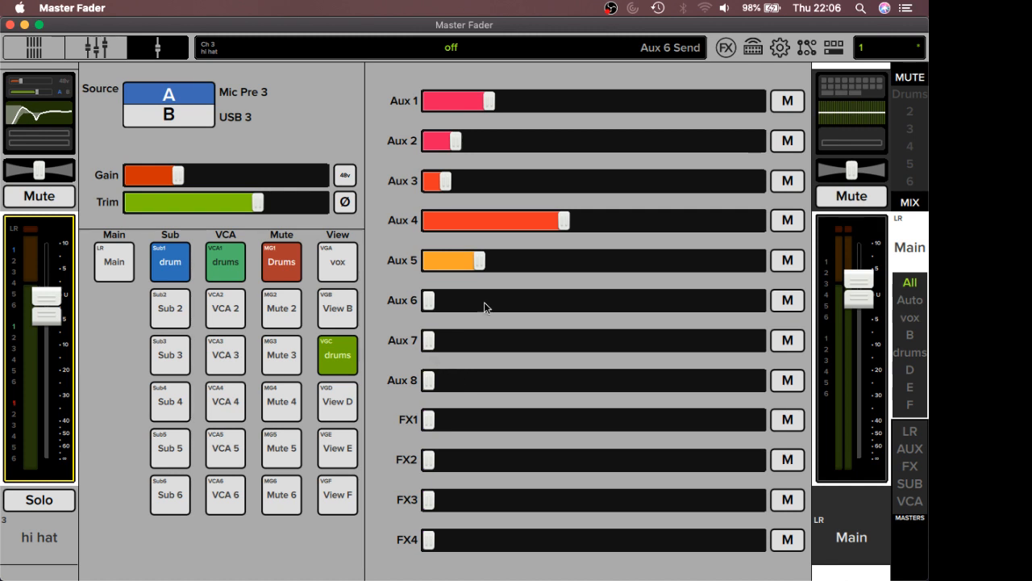
Step: Switch the mix to Aux 7 and link Aux 7 over Aux 8 as a stereo pair
left_click(910, 251)
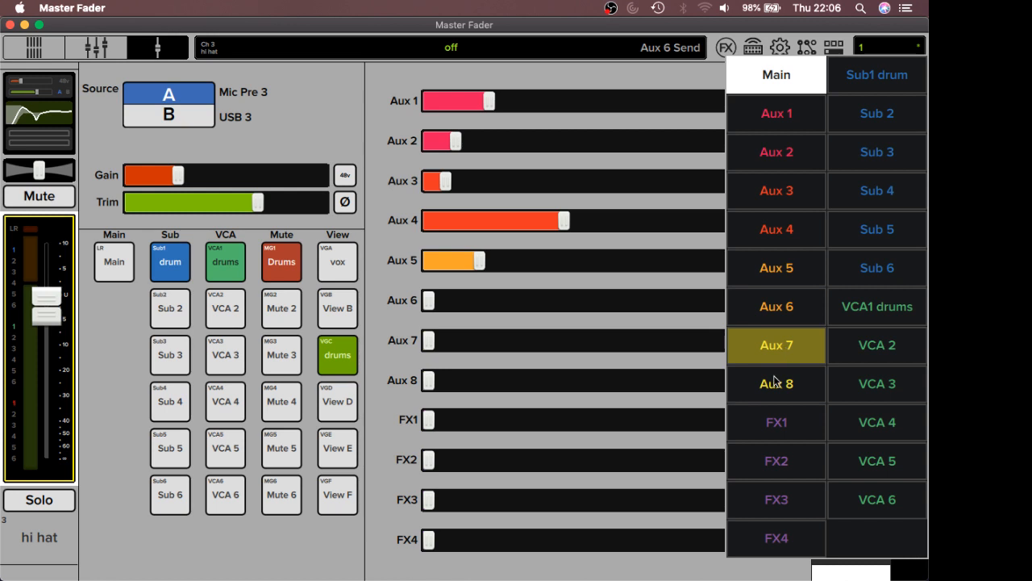
left_click(775, 347)
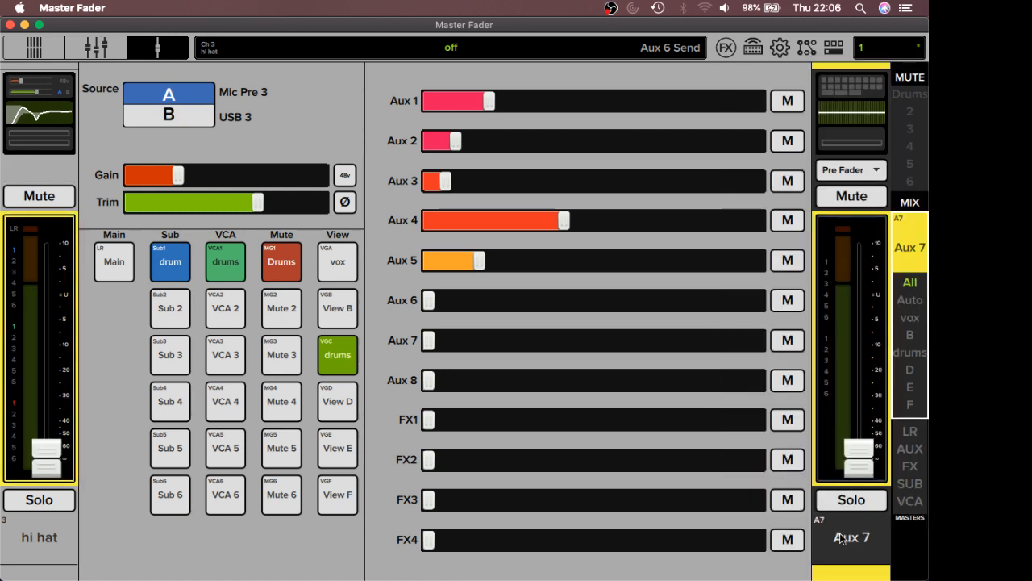
left_click(838, 547)
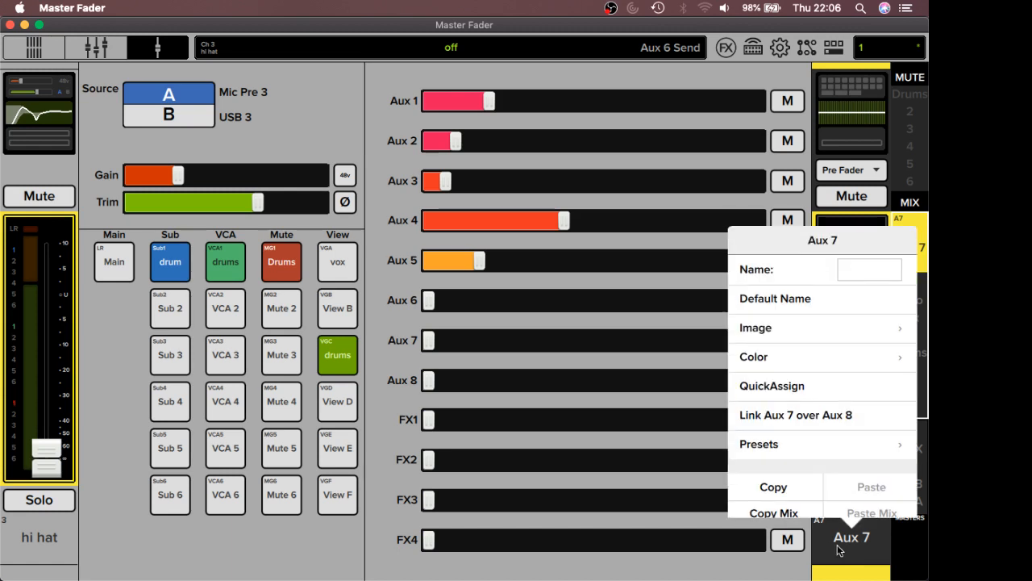
left_click(829, 401)
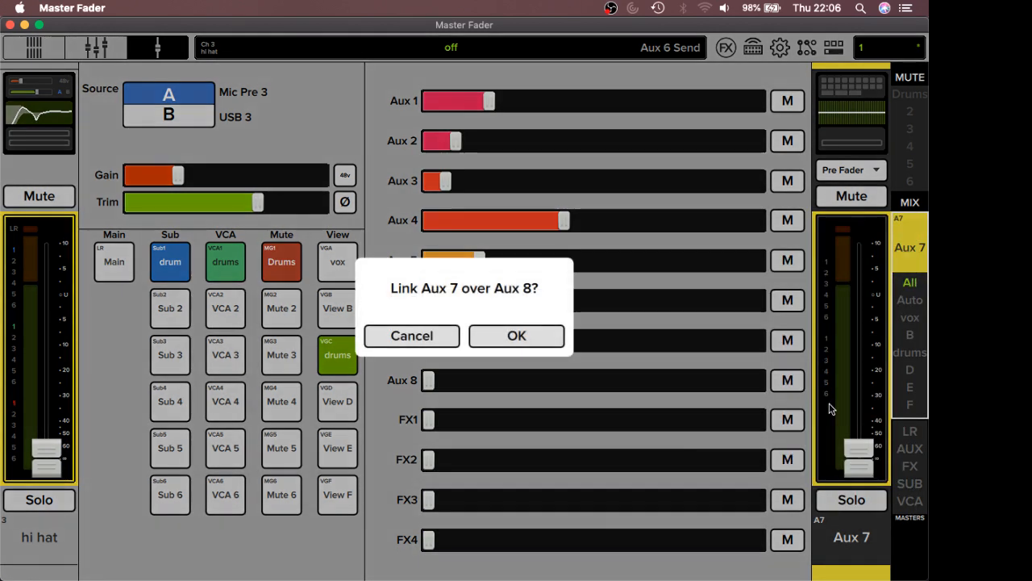
left_click(527, 334)
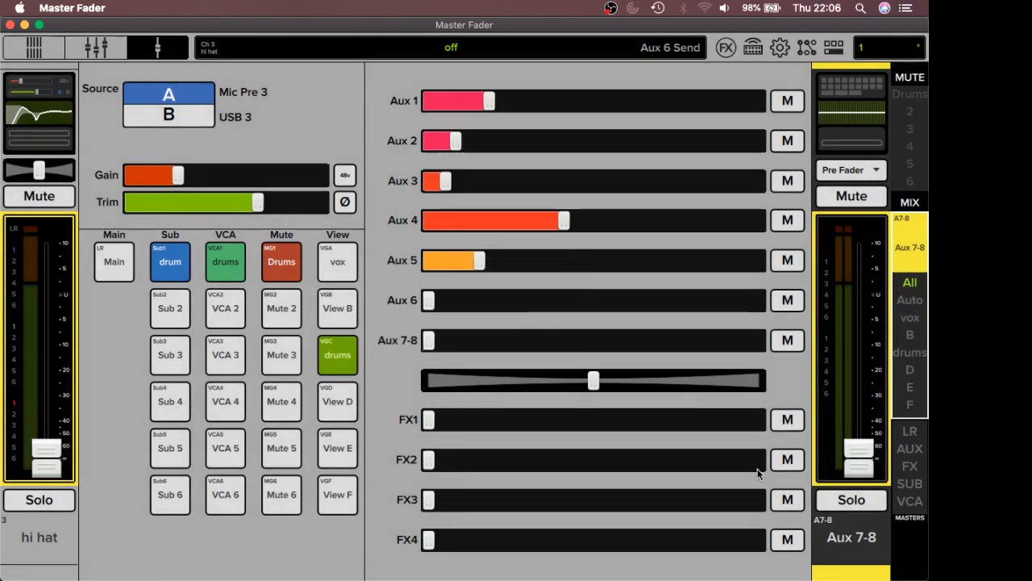
Step: Rename the linked Aux 7-8 pair as "Live Streem"
left_click(856, 545)
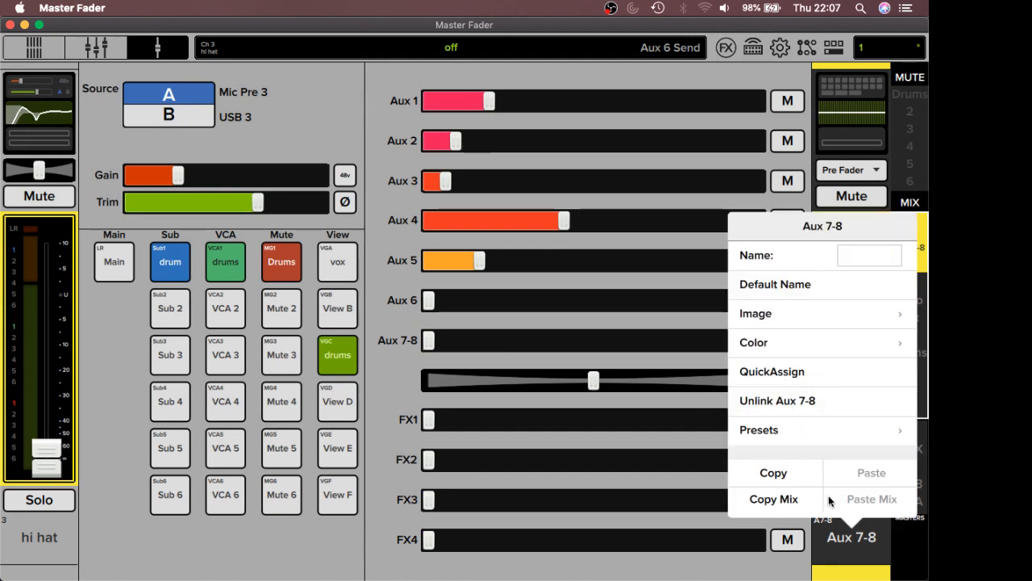
left_click(841, 544)
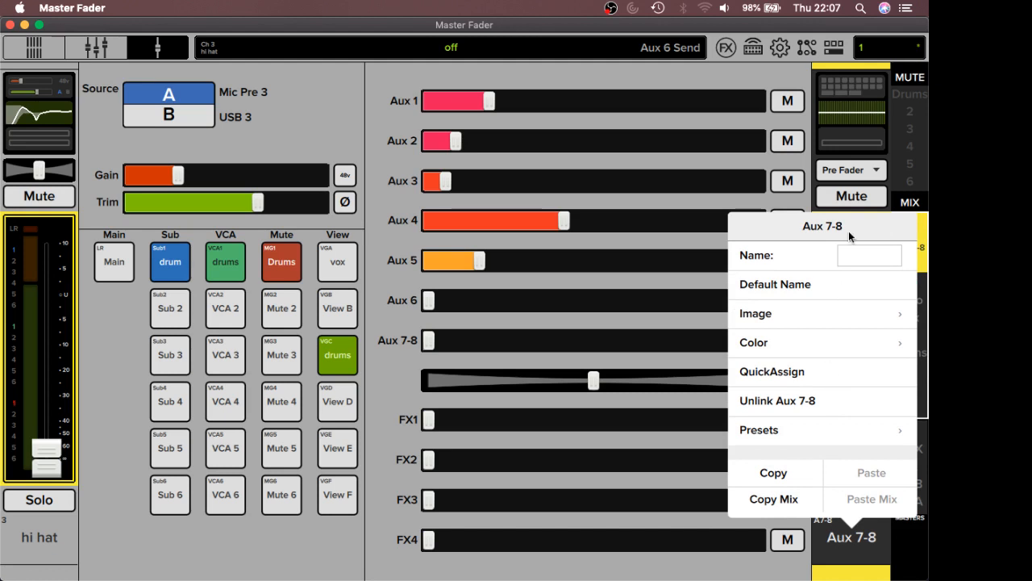
left_click(848, 256)
type("Live ")
type("Stre")
type("AM")
key("BackSpace")
key("BackSpace")
type("m")
key("Return")
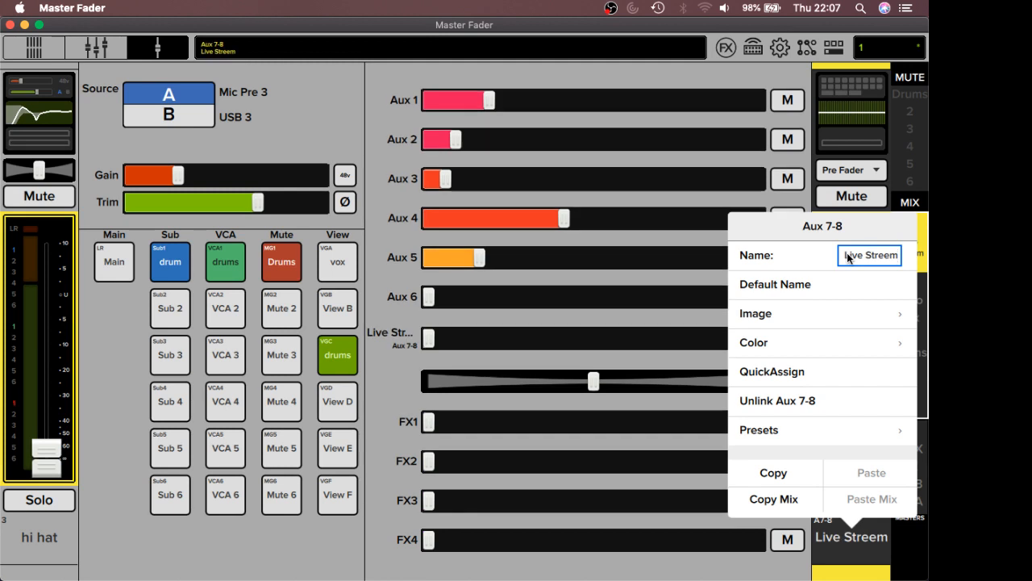
left_click(762, 570)
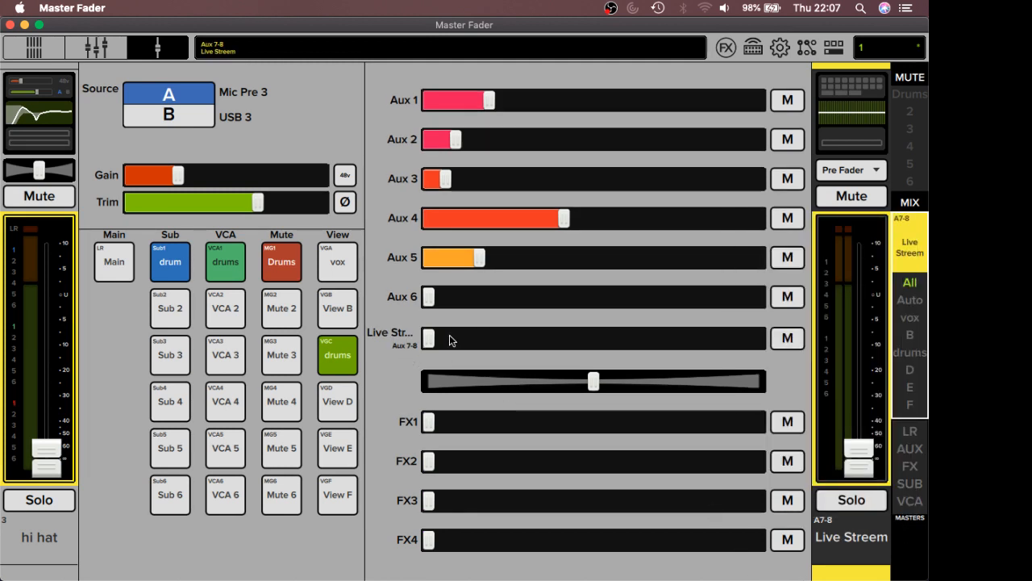
Step: Raise the hi hat's Live Streem send to -31.8 dB, nudge the send's pan slightly off center, and reset the pan to 0
left_click_drag(430, 343, 521, 428)
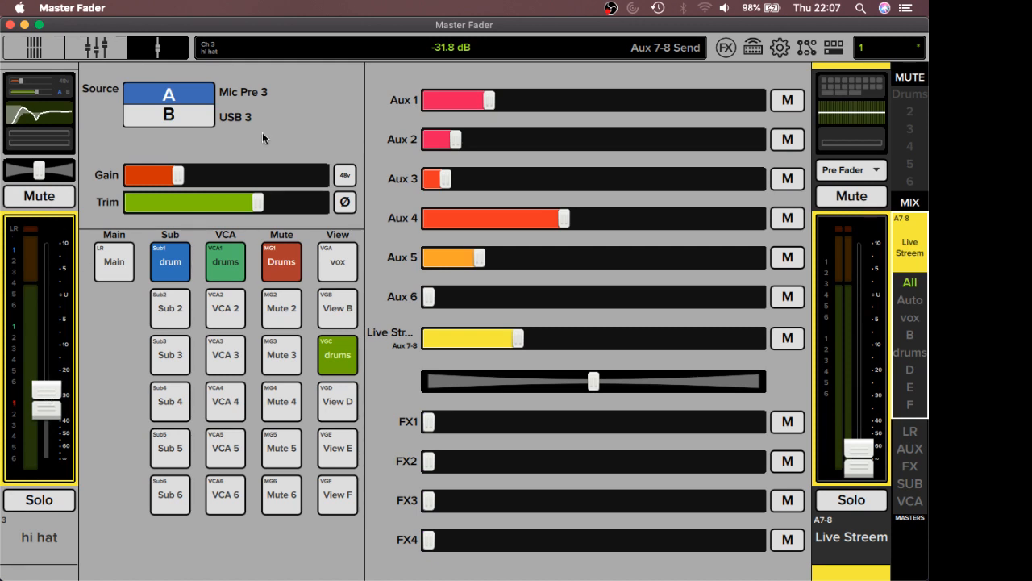
left_click_drag(595, 385, 587, 422)
left_click(449, 54)
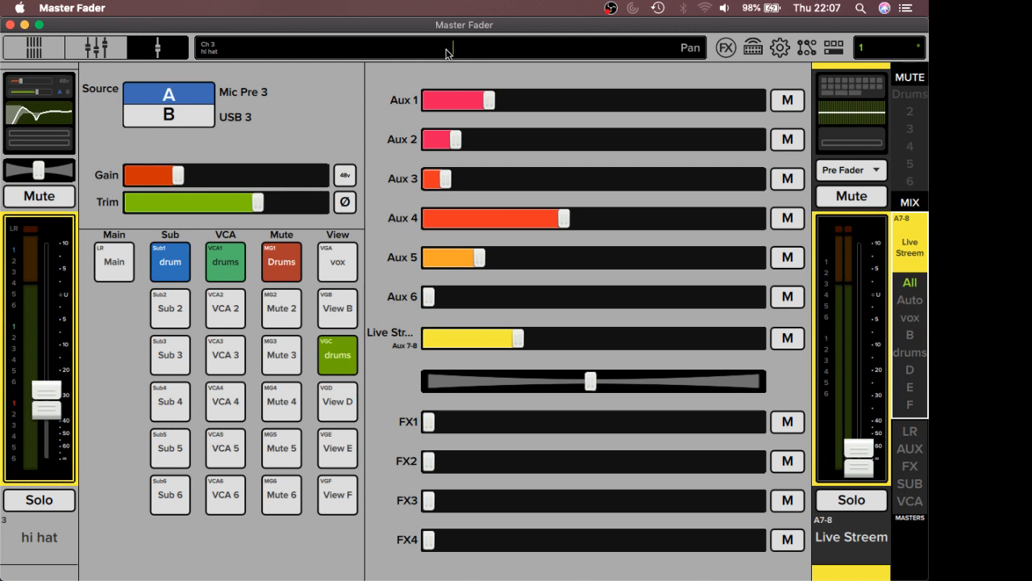
type("0")
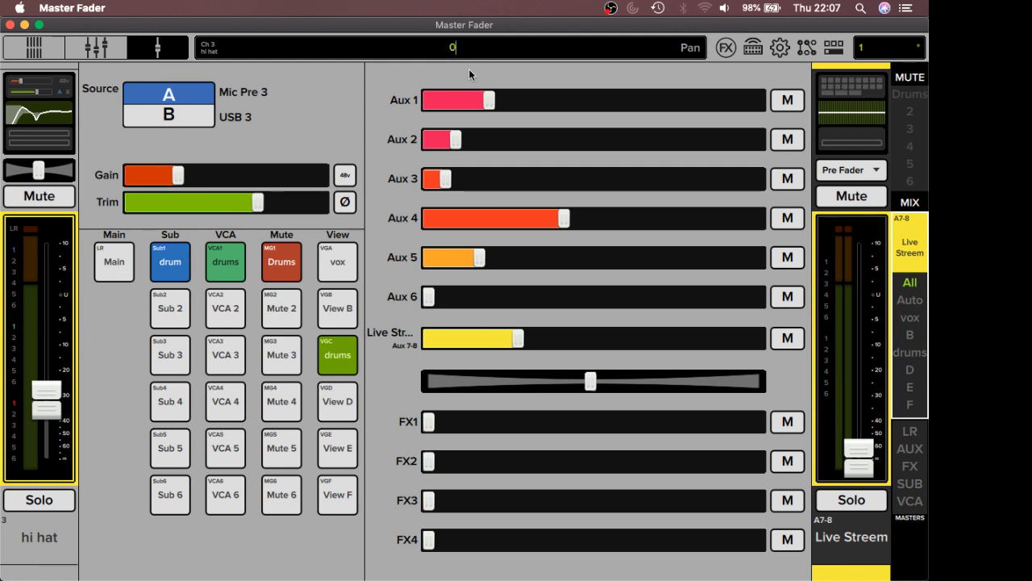
key("Return")
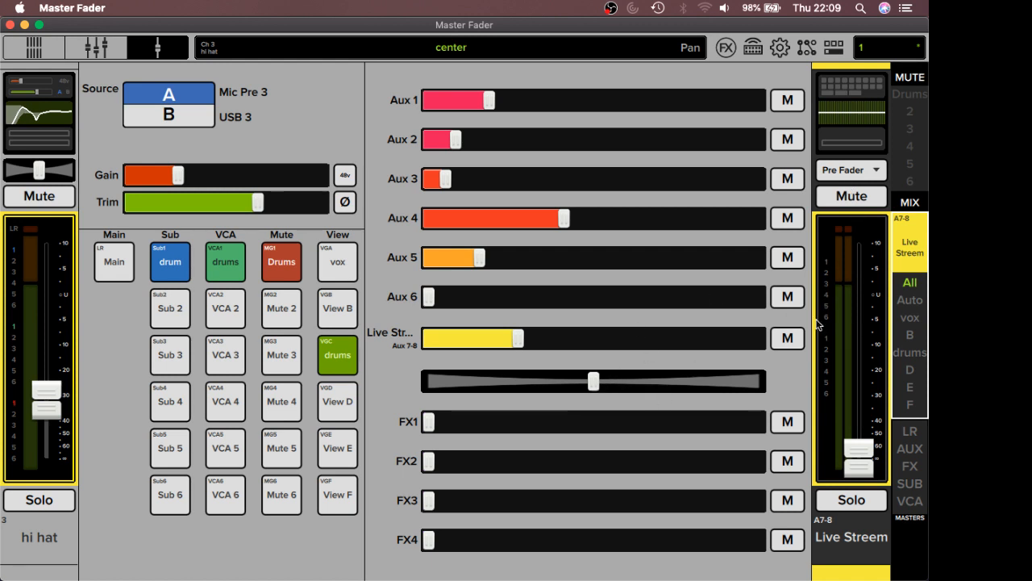
Step: Toggle the hi hat's mute on and off from its Aux 1 and Aux 2 sends, leaving the channel muted
left_click(788, 104)
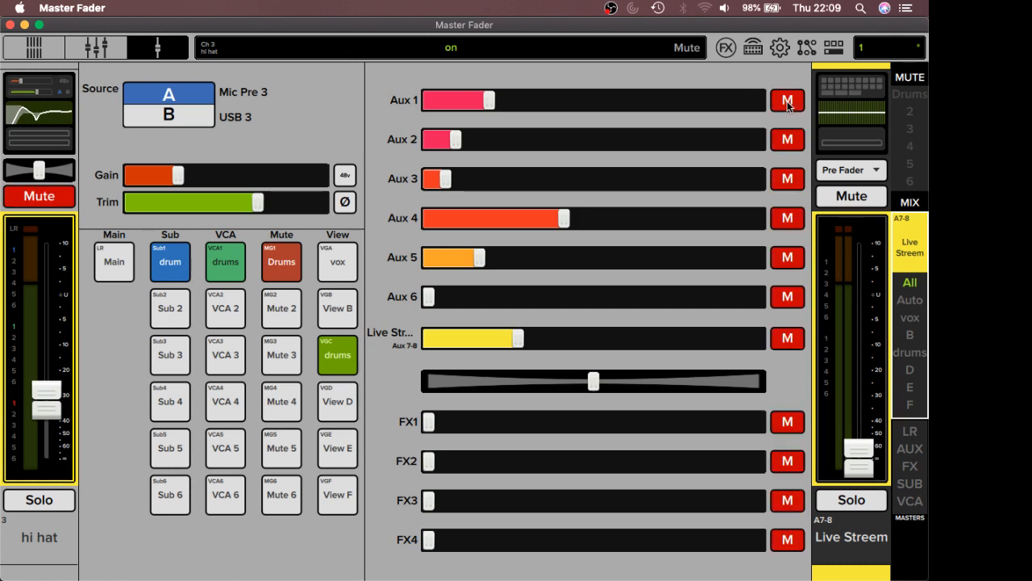
left_click(788, 103)
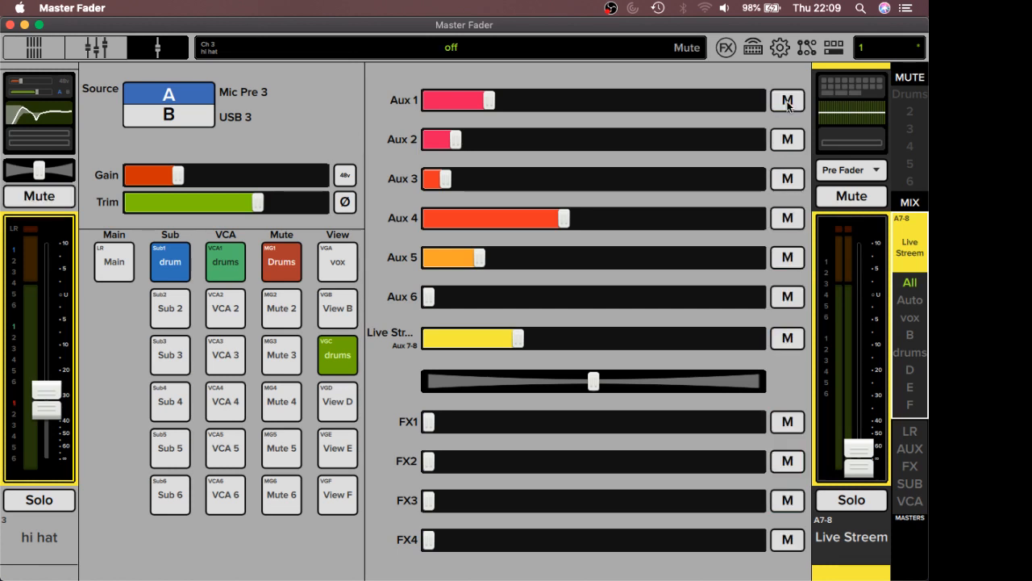
left_click(788, 103)
left_click(788, 141)
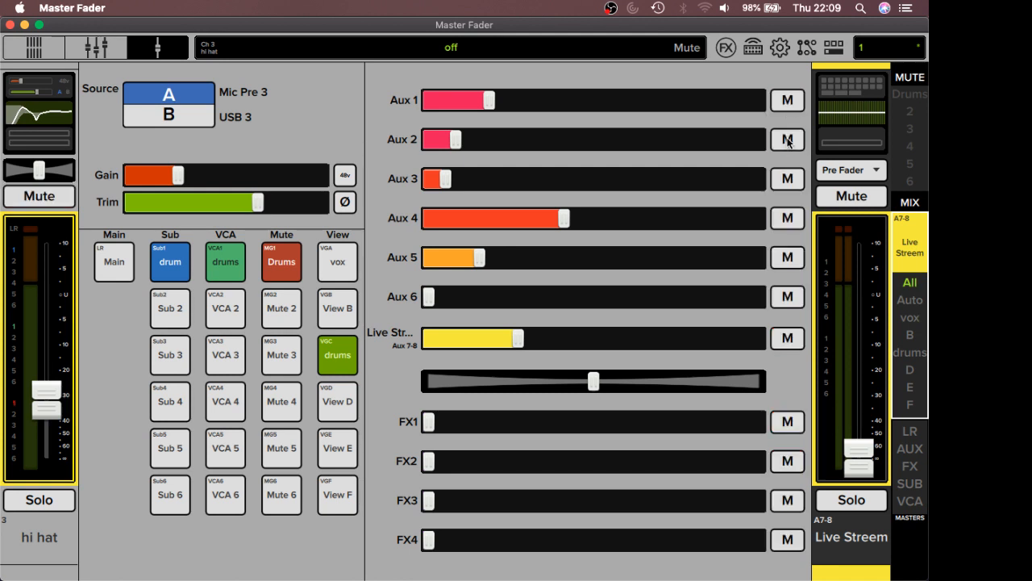
left_click(788, 141)
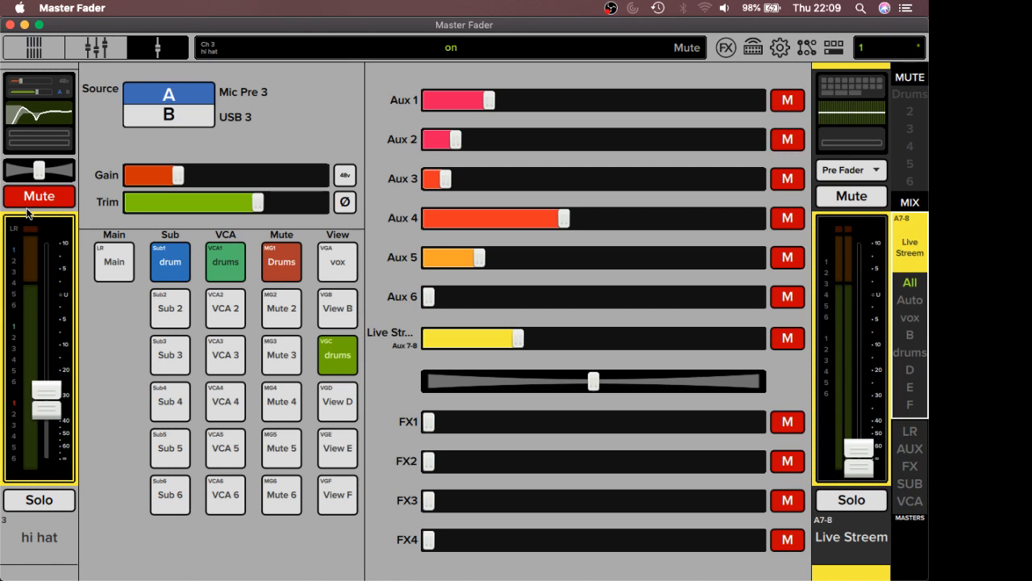
Step: Compare the hi hat's mute state in the Main mix and the Live Streem mix across the mixer channels
left_click(919, 270)
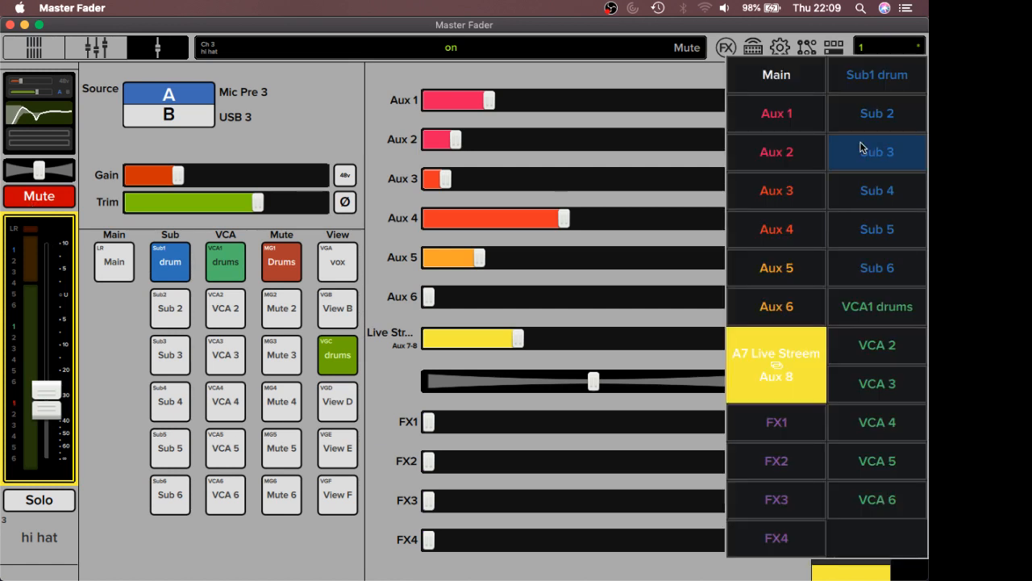
left_click(797, 86)
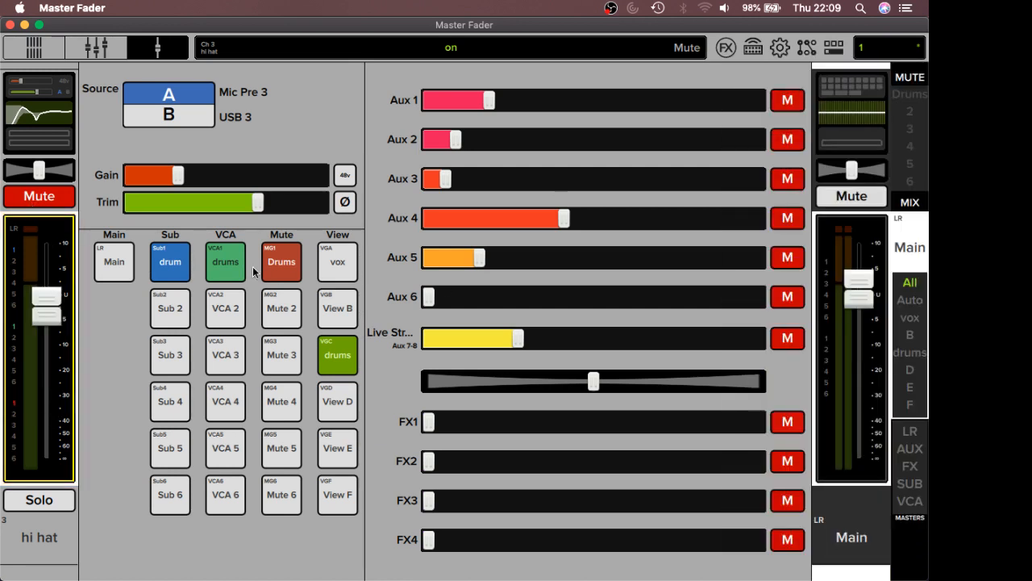
left_click(97, 50)
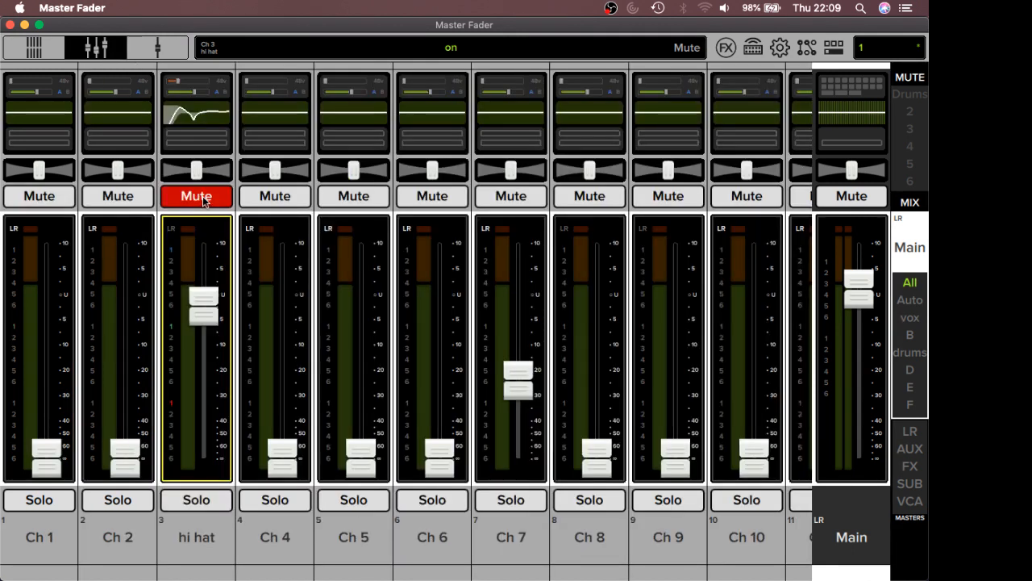
left_click(918, 235)
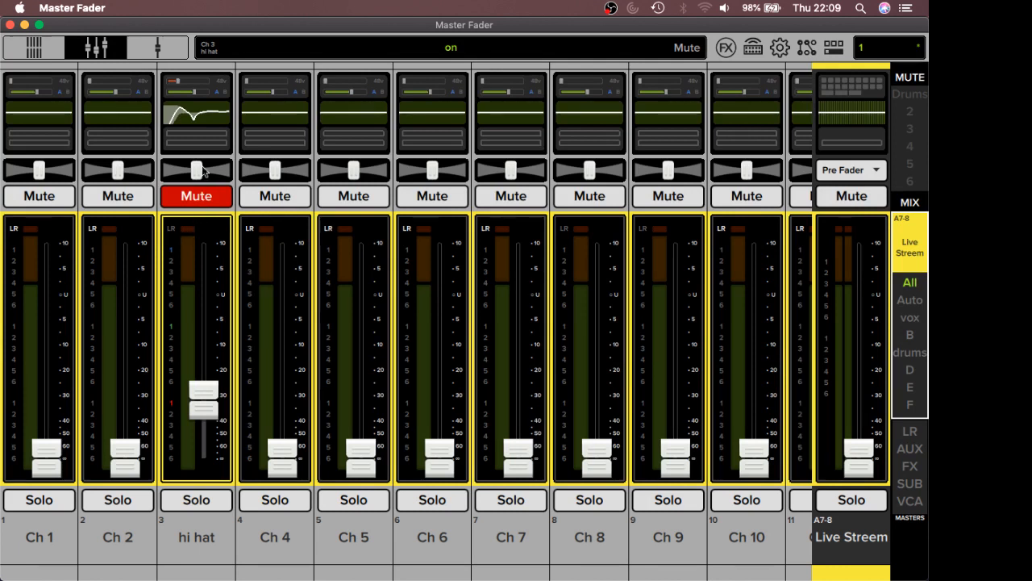
Step: Open the hi hat's EQ, go to its input and sends page, and set the Live Streem send source to Post Fader
left_click(202, 121)
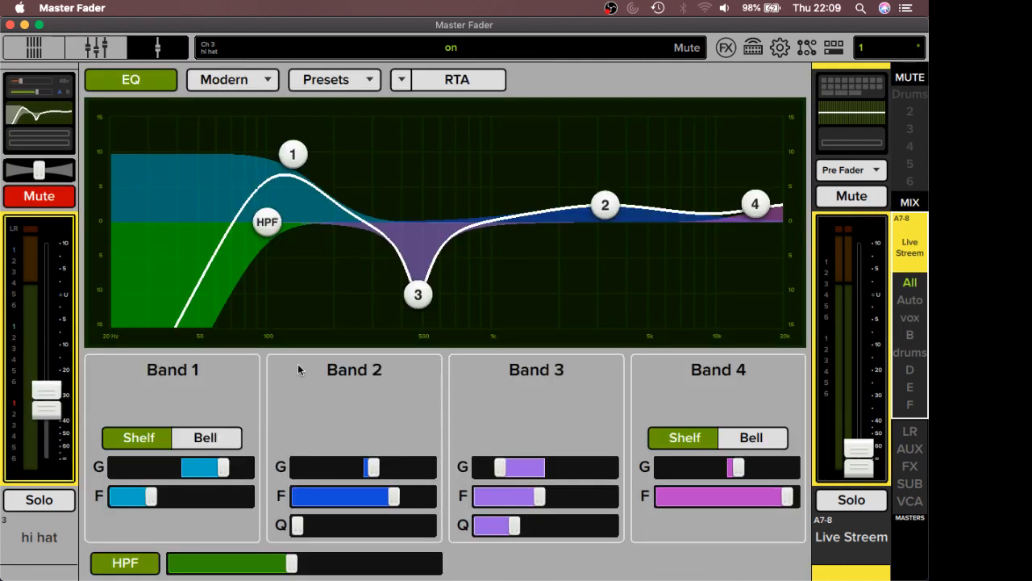
left_click(39, 86)
left_click(850, 175)
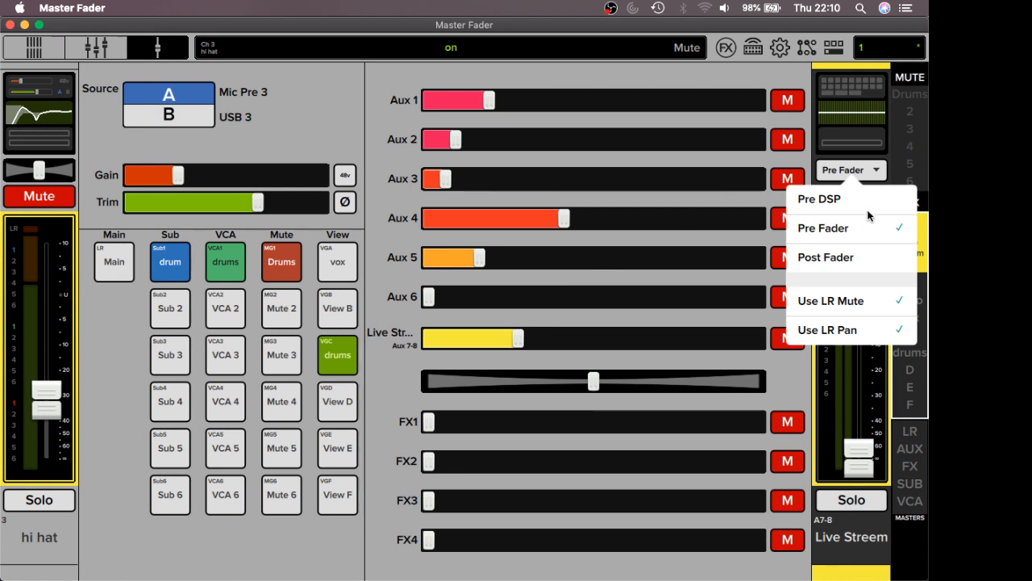
left_click(877, 259)
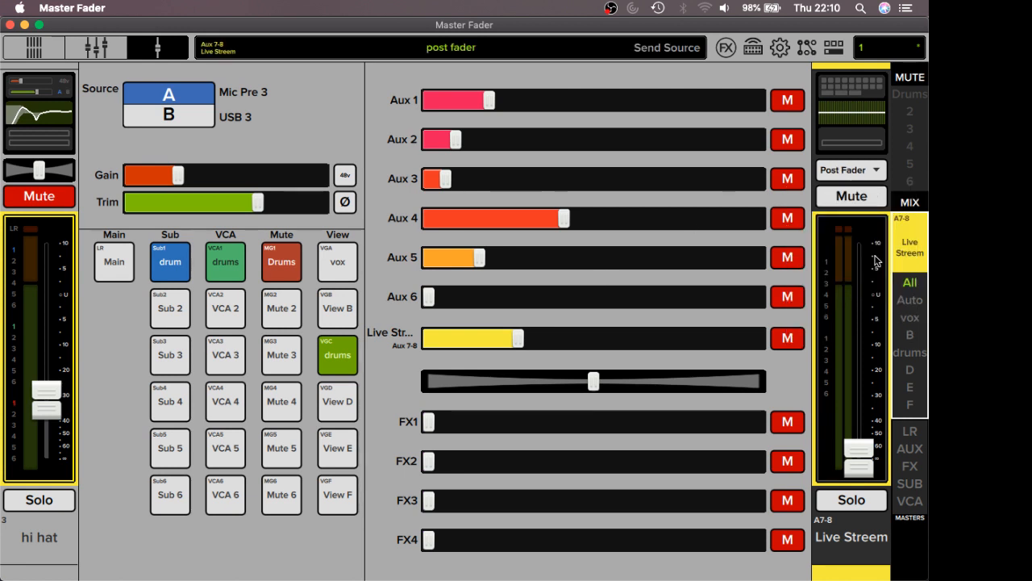
Step: Raise the hi hat's fader to 10.0 dB in the Main mix and return to the Live Streem mix
left_click(920, 240)
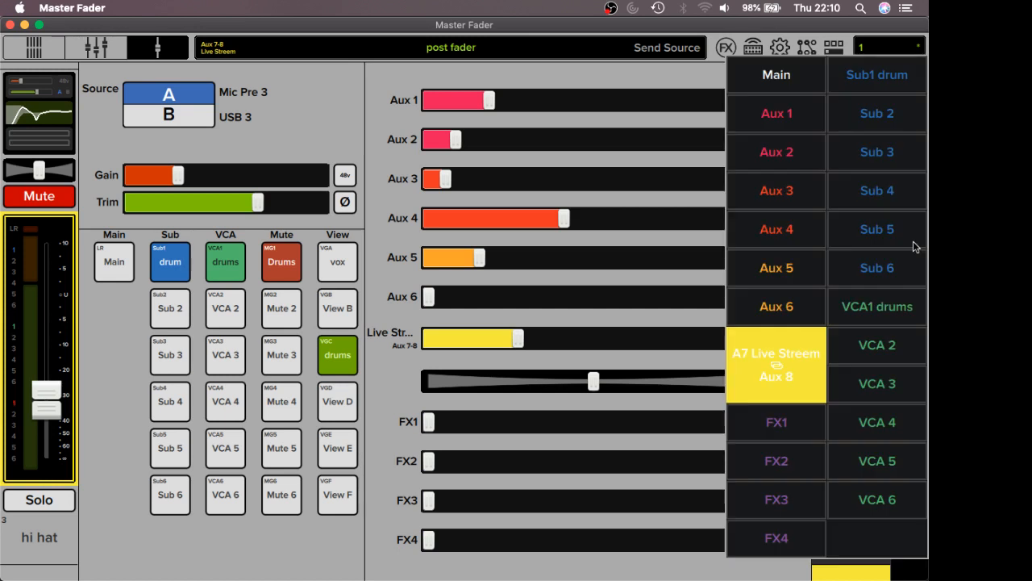
left_click(747, 78)
mouse_move(4, 389)
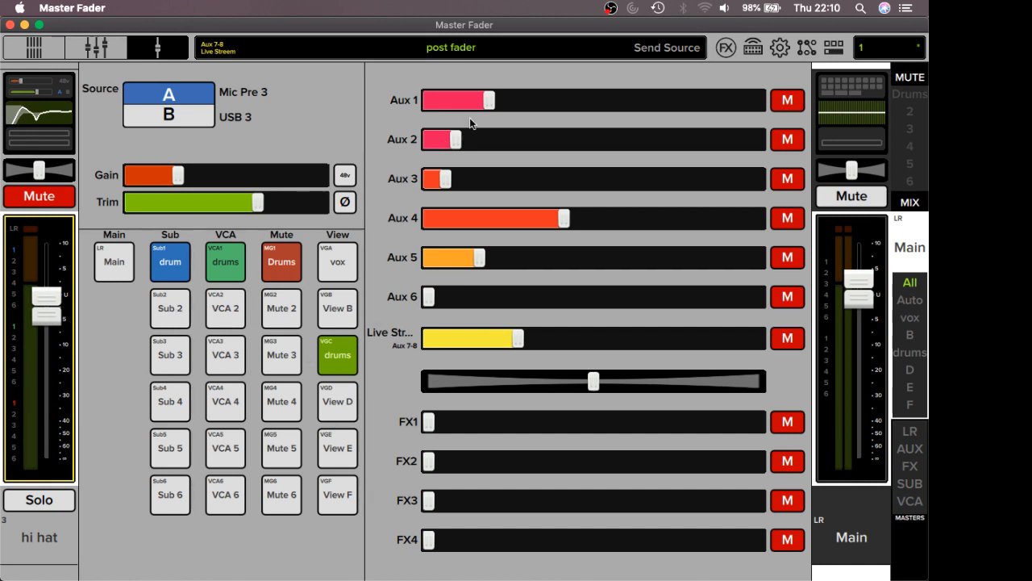
left_click_drag(55, 315, 46, 238)
left_click(916, 254)
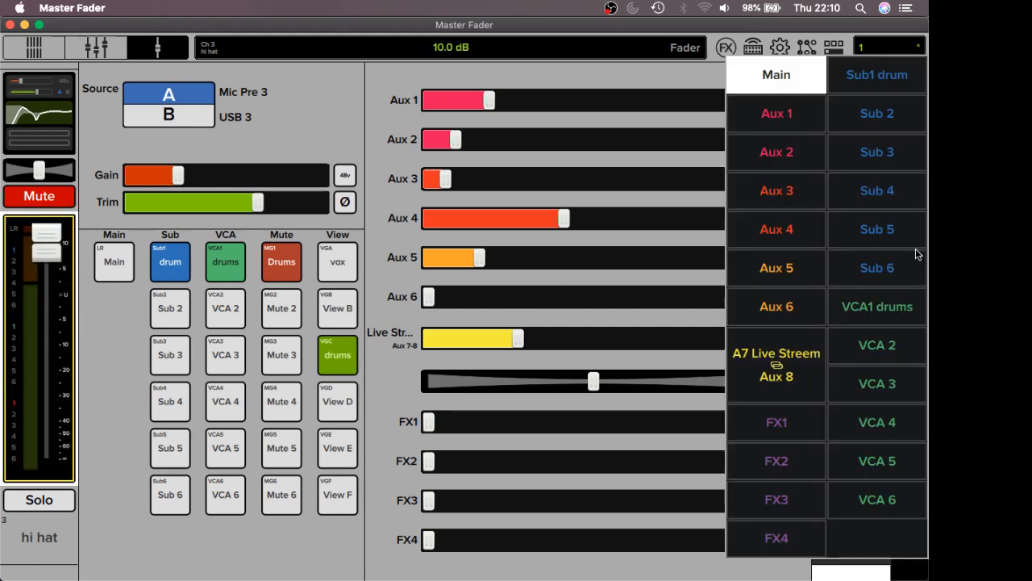
left_click(754, 379)
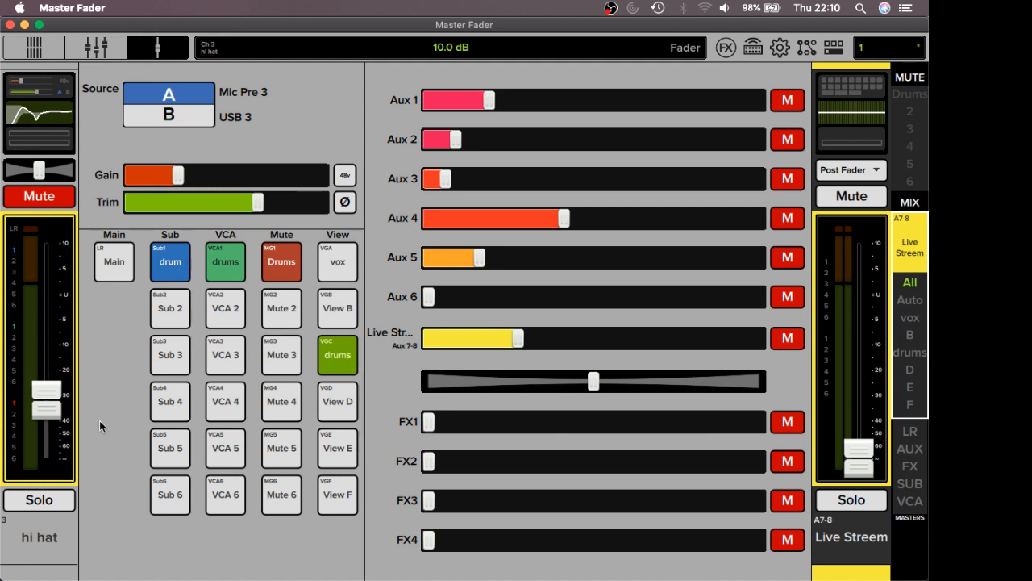
Step: View the Live Streem send source options, then raise the hi hat's Live Streem send to 10.0 dB
left_click(860, 170)
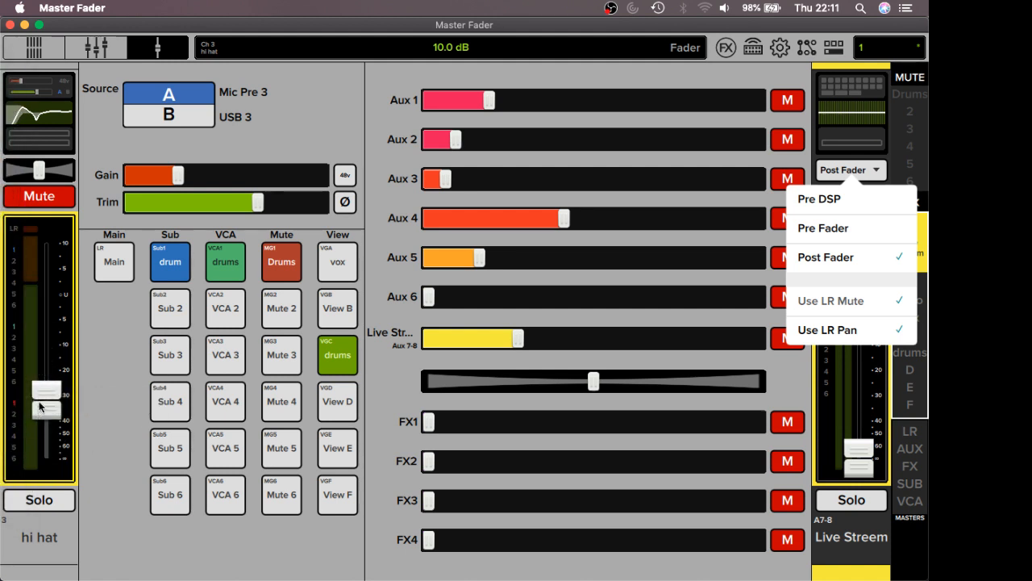
left_click(40, 198)
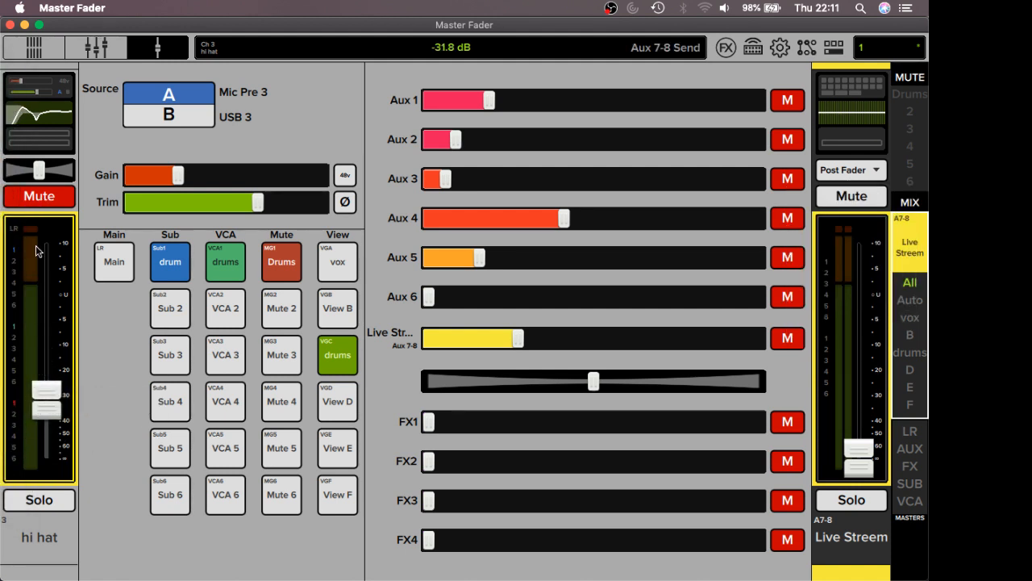
left_click_drag(44, 394, 46, 234)
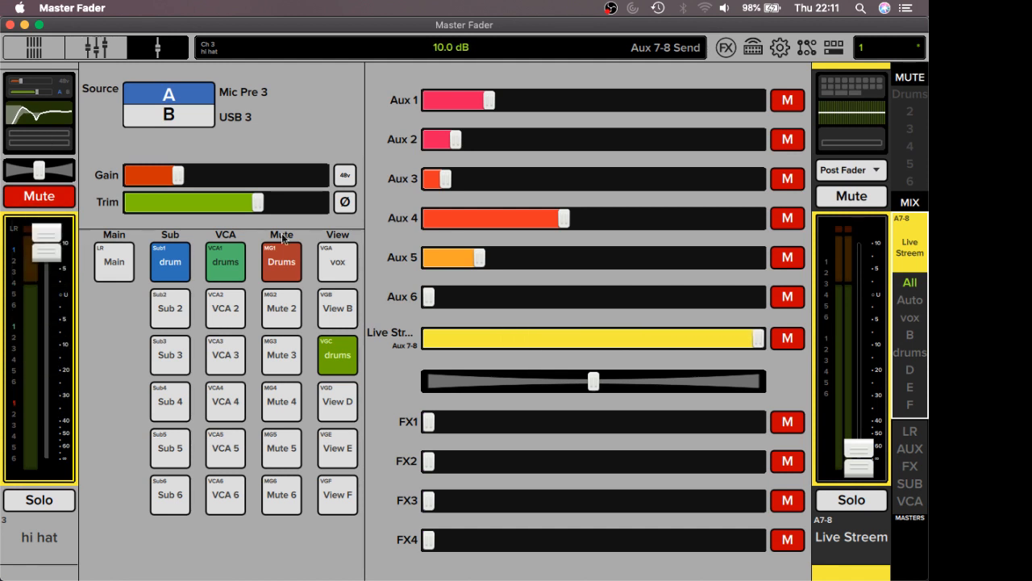
Step: Switch the Live Streem send source to Pre Fader and back to Post Fader, and raise the Live Streem master fader to 6.4 dB
left_click(873, 171)
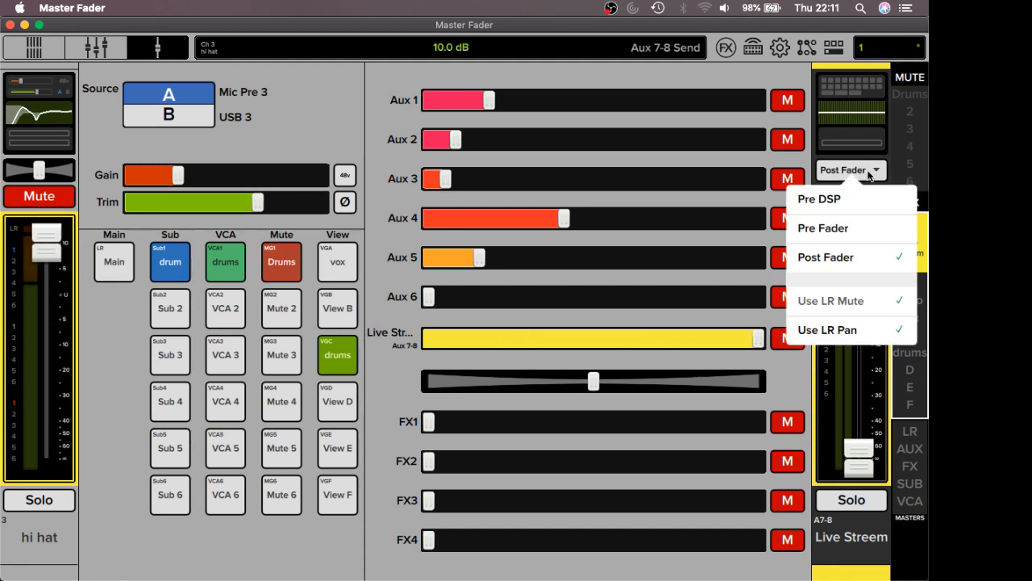
left_click(853, 232)
left_click(855, 173)
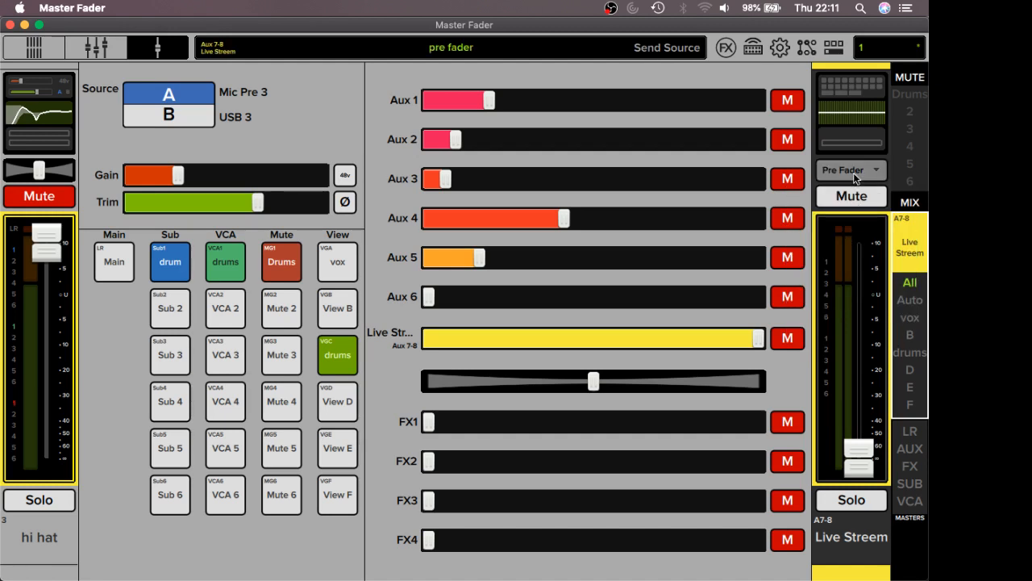
left_click(860, 259)
left_click_drag(860, 455, 860, 268)
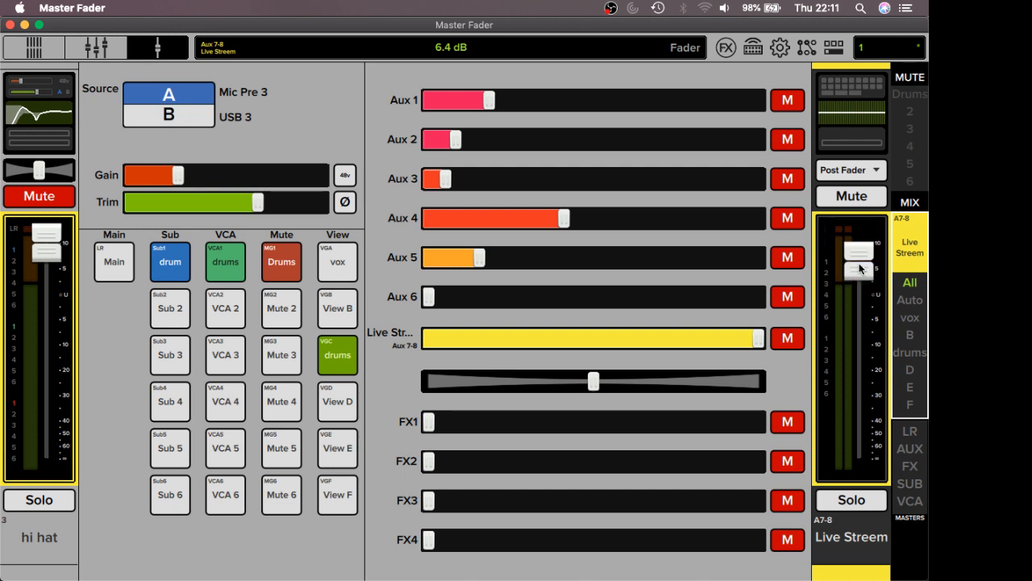
Step: Switch to the Main mix in the mixer view and lower the hi hat's fader to -5.9 dB
left_click(915, 246)
left_click(776, 84)
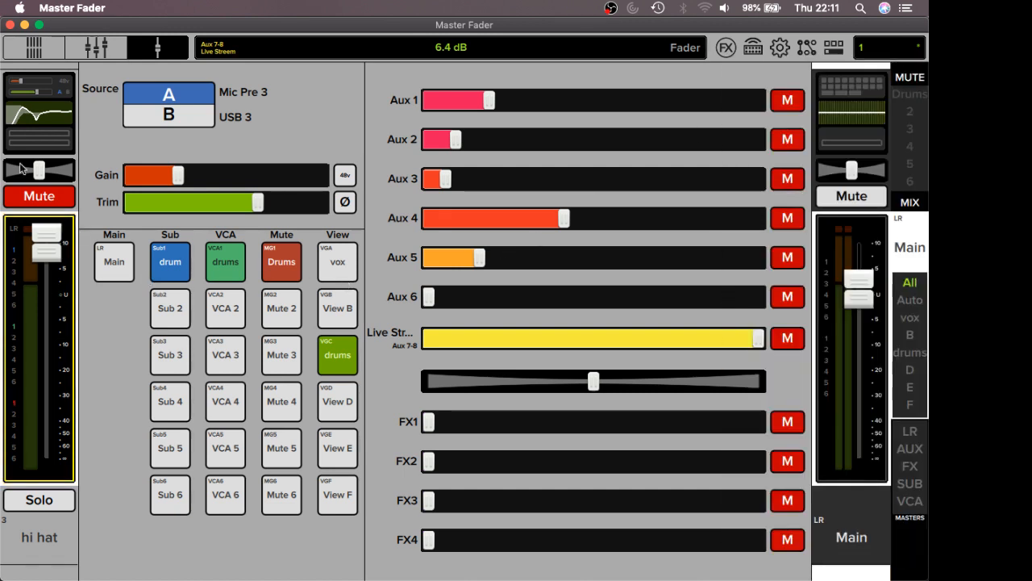
left_click(96, 47)
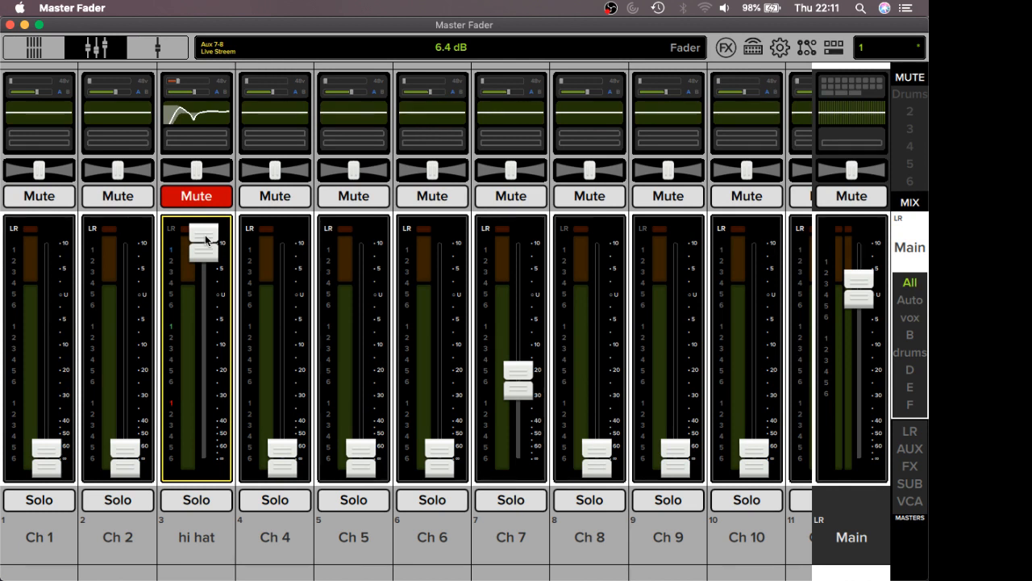
left_click_drag(206, 240, 230, 330)
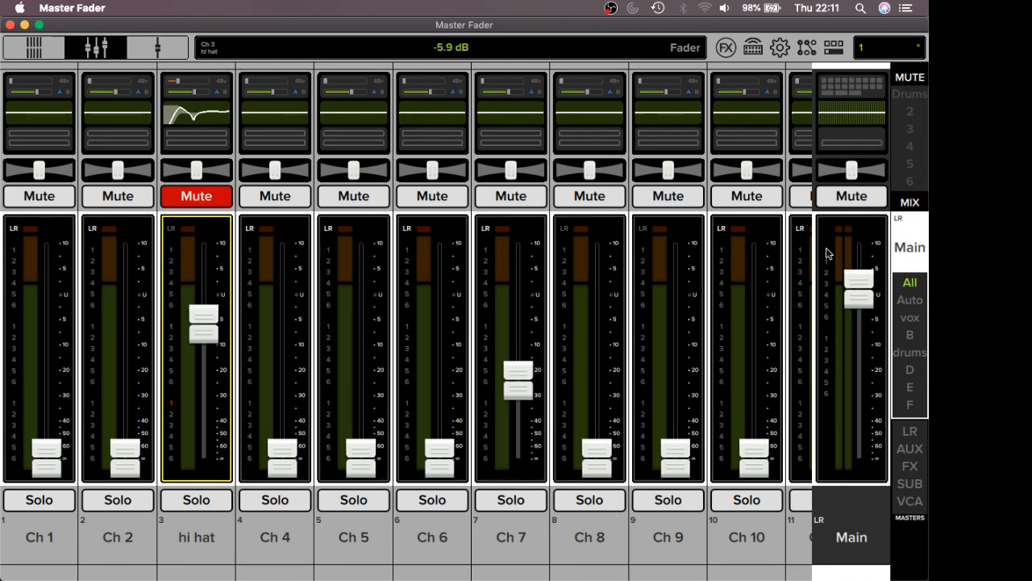
Step: Switch to the Live Streem mix and adjust the hi hat's send to 4.2 dB
left_click(910, 247)
left_click(774, 349)
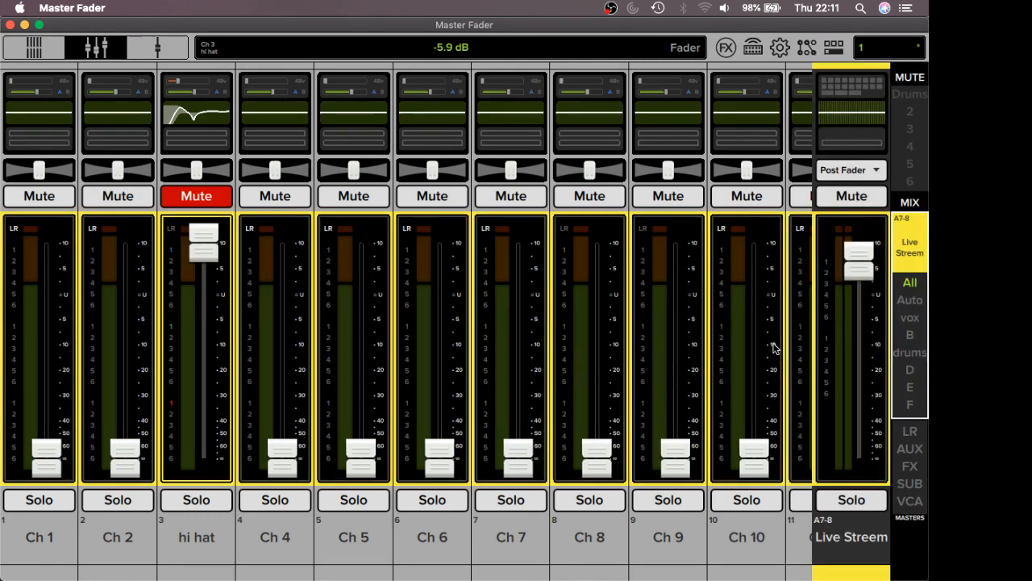
left_click_drag(212, 251, 220, 296)
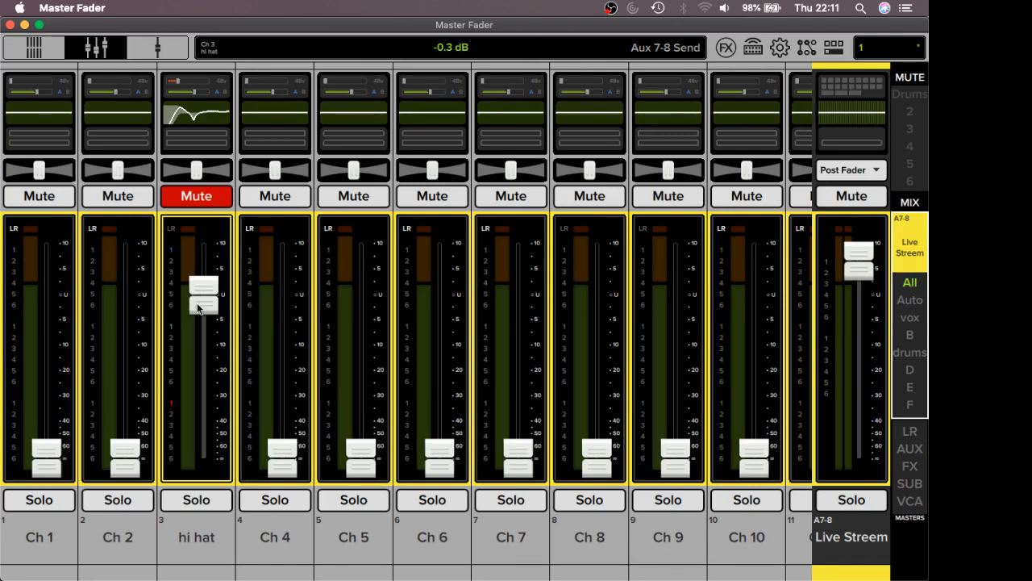
left_click_drag(197, 307, 213, 295)
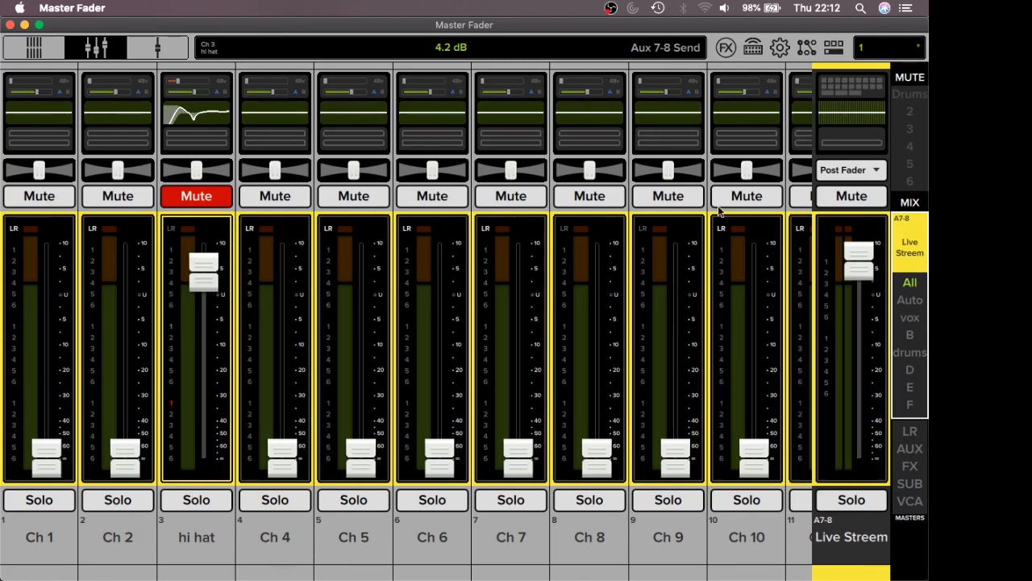
Step: Set the Live Streem aux master's send source to Pre Fader
left_click(913, 242)
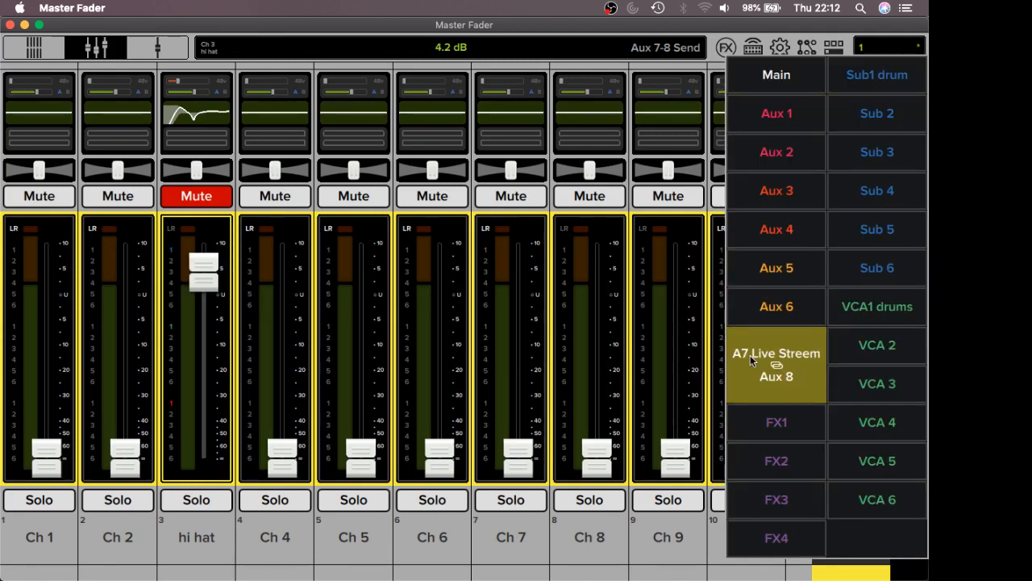
left_click(666, 538)
left_click(851, 170)
left_click(838, 227)
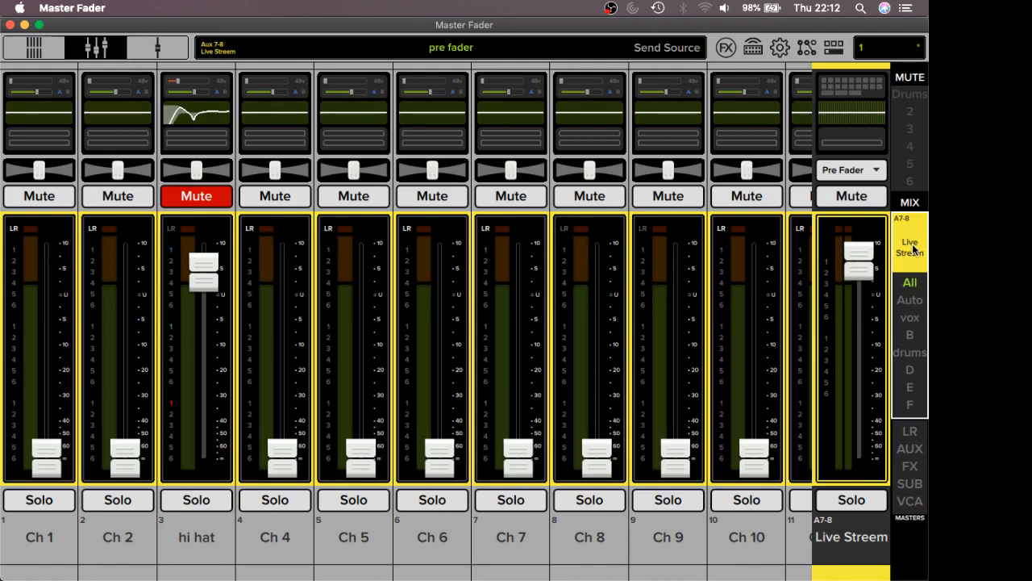
Step: Review the list of available mixes and the Live Streem send source options
left_click(913, 250)
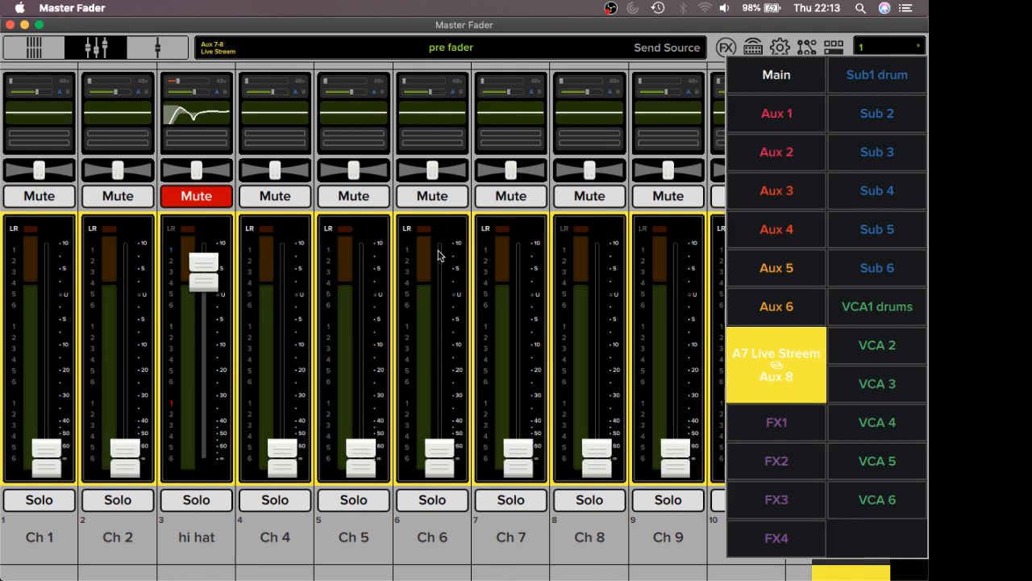
left_click(598, 560)
left_click(847, 170)
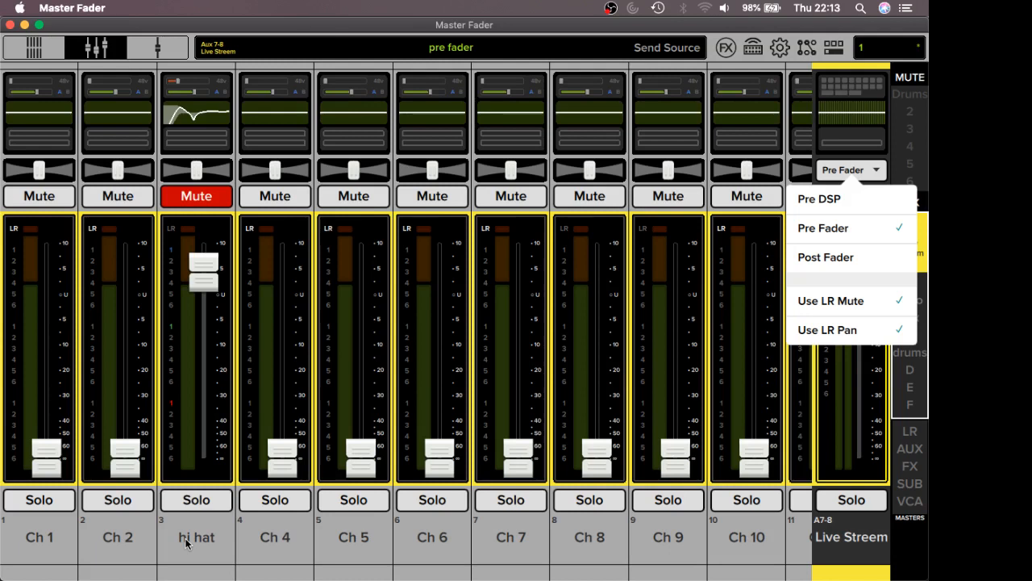
left_click(202, 98)
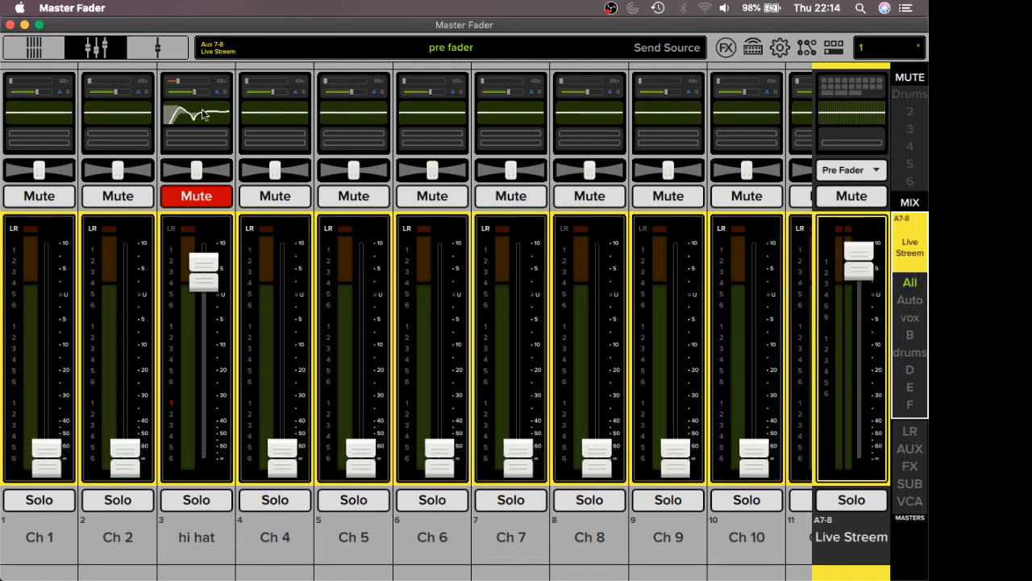
Step: Show the hi hat channel's aux sends and turn off Use LR Mute for the Live Streem mix
left_click(202, 121)
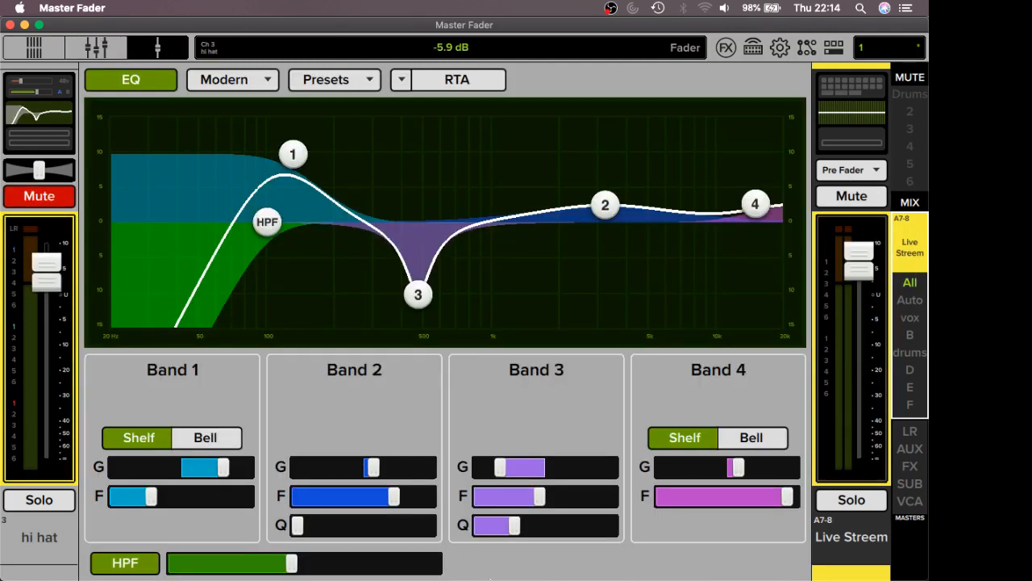
left_click_drag(538, 406, 542, 463)
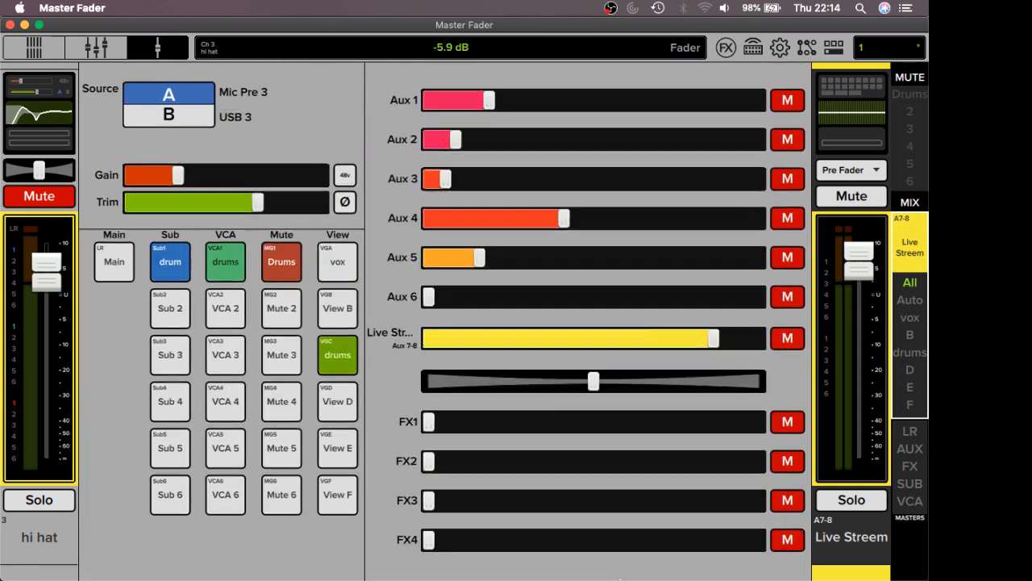
mouse_move(32, 213)
left_click(856, 176)
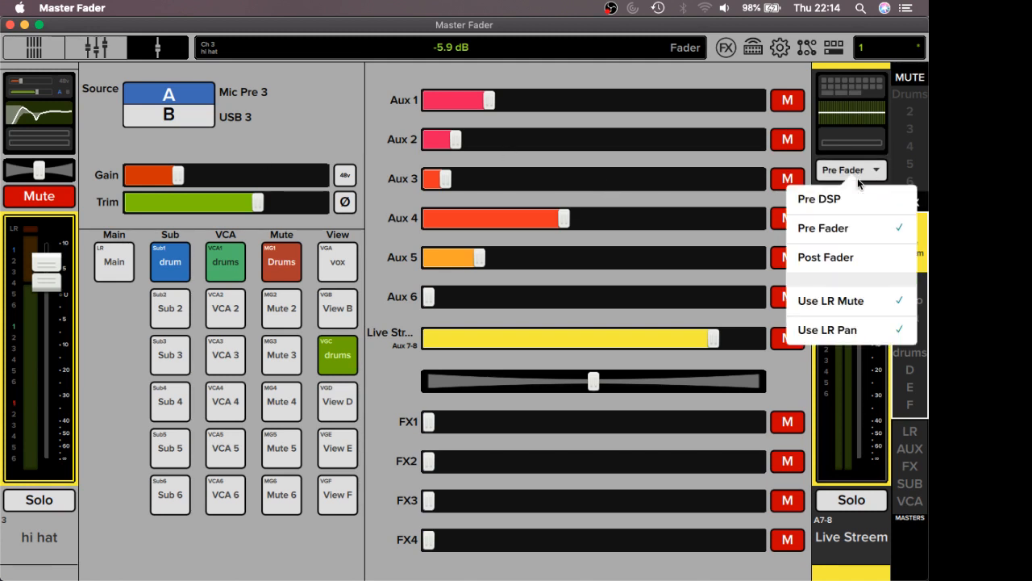
left_click(852, 306)
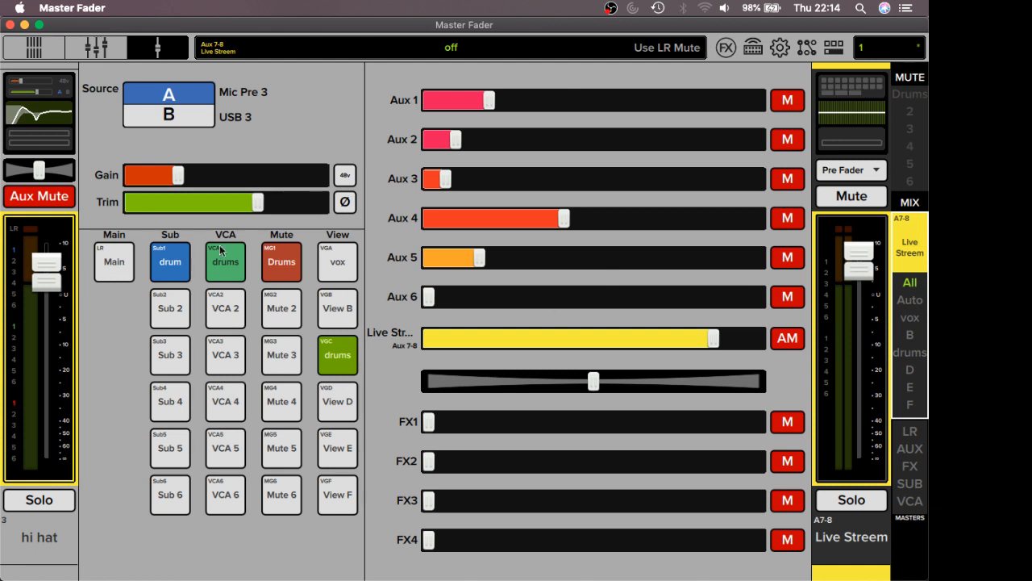
Step: Toggle the hi hat's separate Live Streem mute and the shared mute at Aux 1, leaving both on
left_click(782, 348)
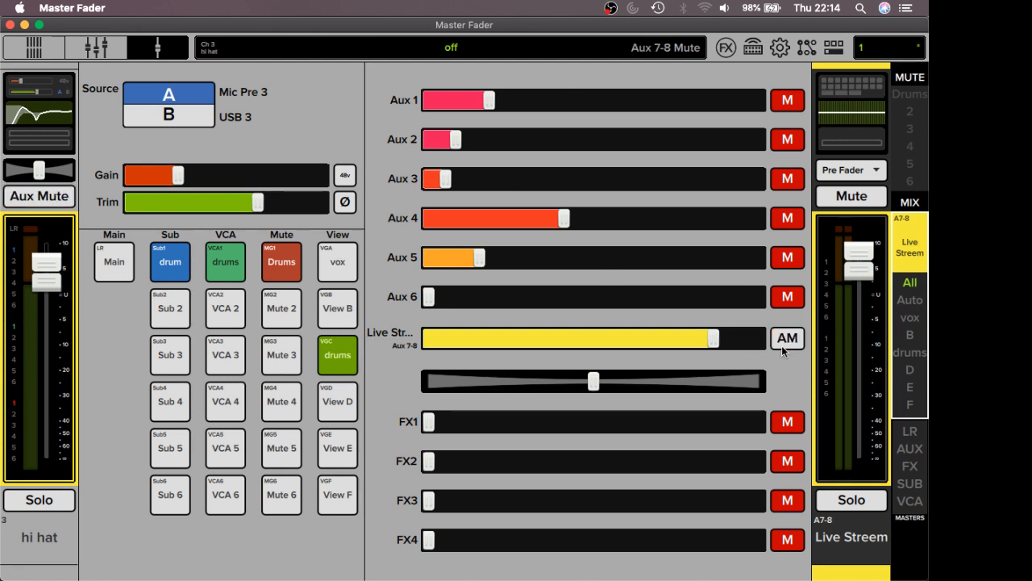
left_click(783, 347)
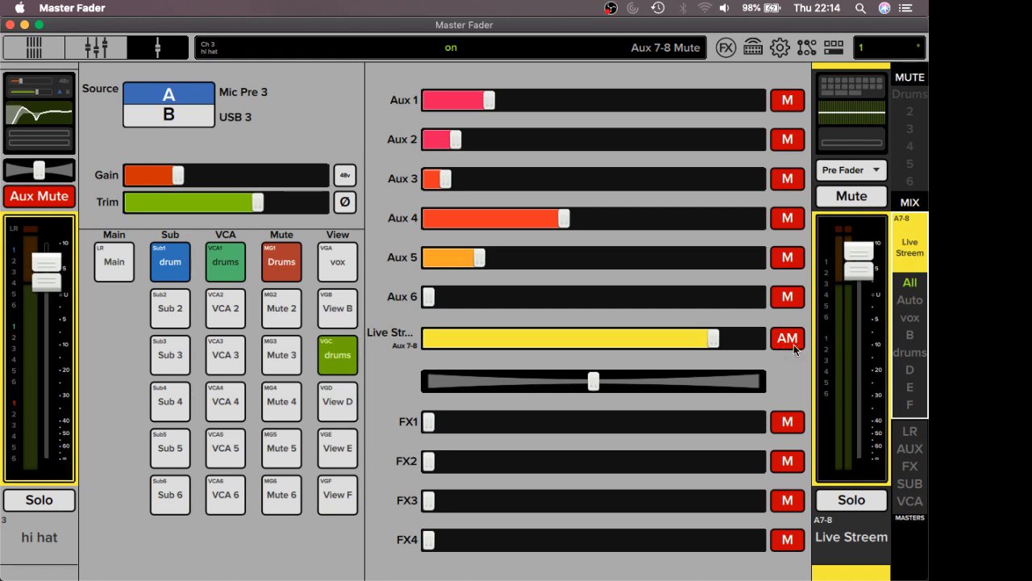
left_click(794, 347)
left_click(776, 107)
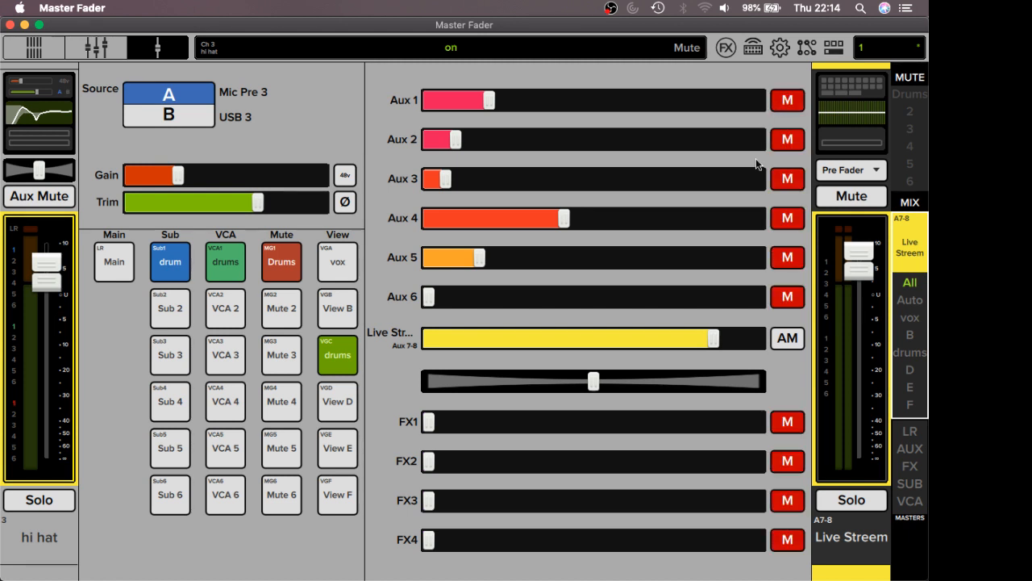
left_click(796, 341)
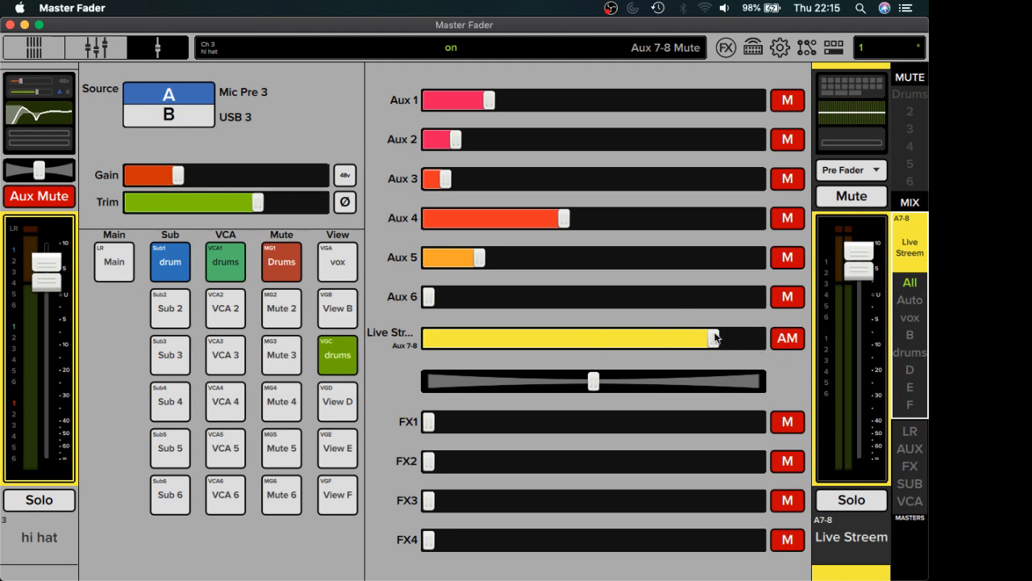
Step: Turn off Use LR Pan for the Live Streem mix and pan the hi hat's Live Streem send to 32 L
left_click(844, 171)
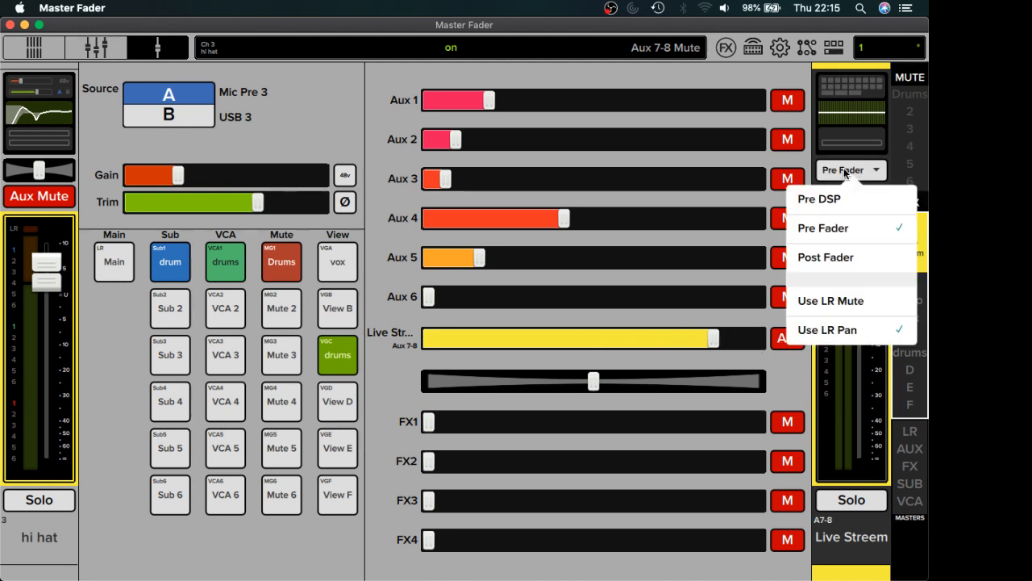
left_click(843, 331)
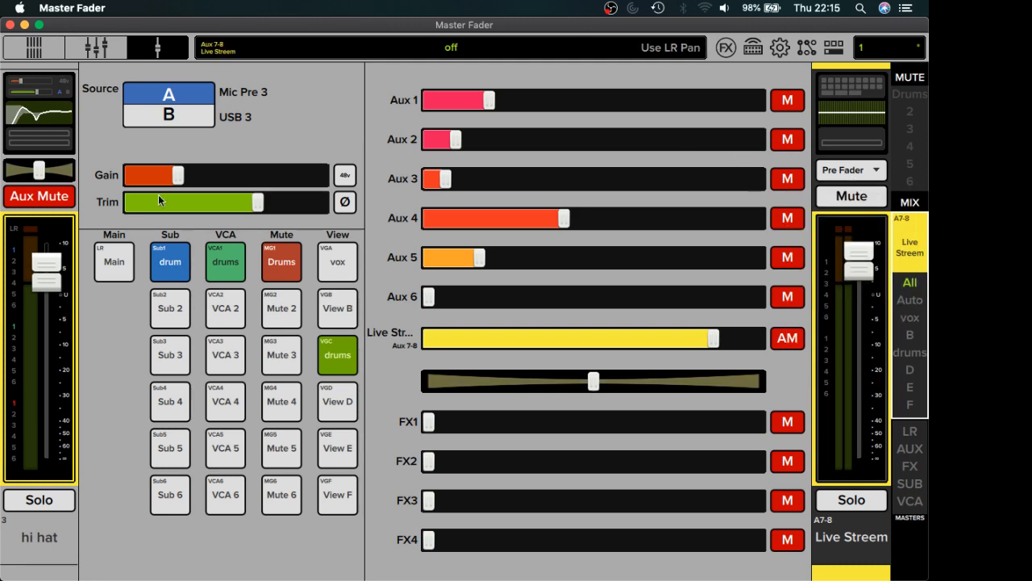
left_click(40, 174)
left_click_drag(40, 174, 31, 175)
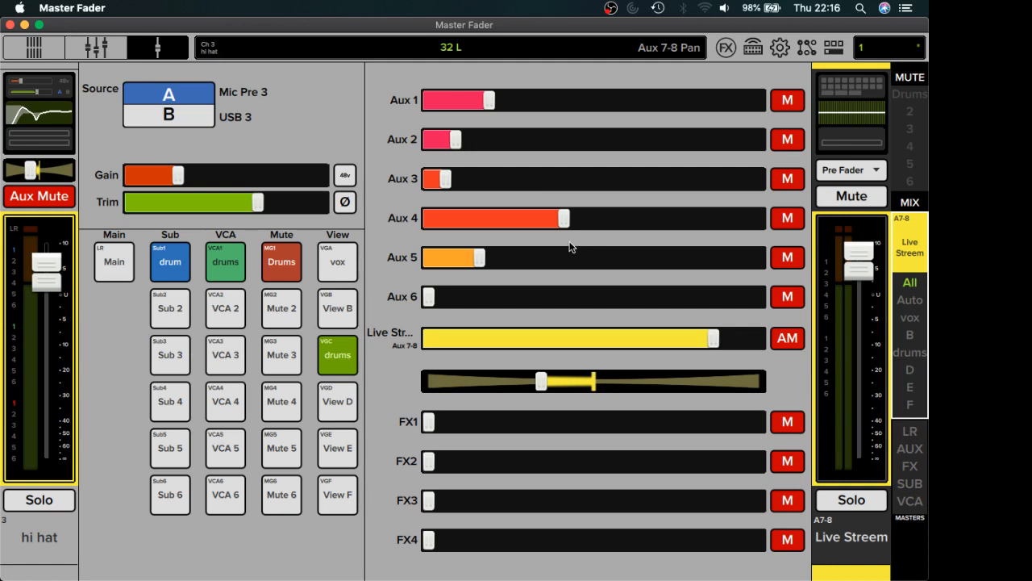
Step: Keep the hi hat's Live Streem mute on, pan its send to 47 L and check the send source options
left_click(787, 339)
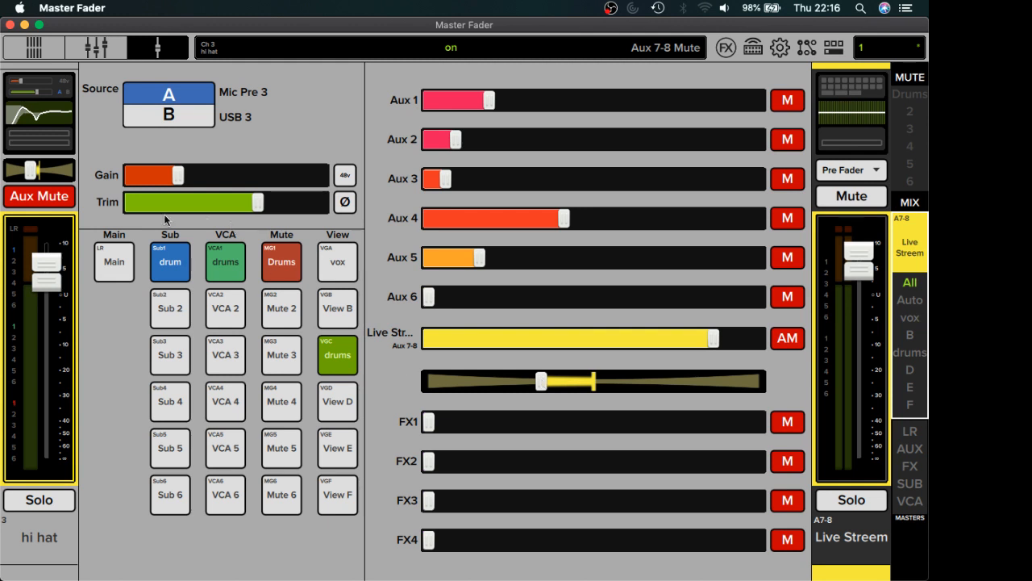
mouse_move(32, 170)
left_mouse_down()
mouse_move(77, 190)
mouse_move(11, 187)
mouse_move(51, 188)
mouse_move(30, 185)
left_mouse_up()
left_click_drag(33, 180, 26, 180)
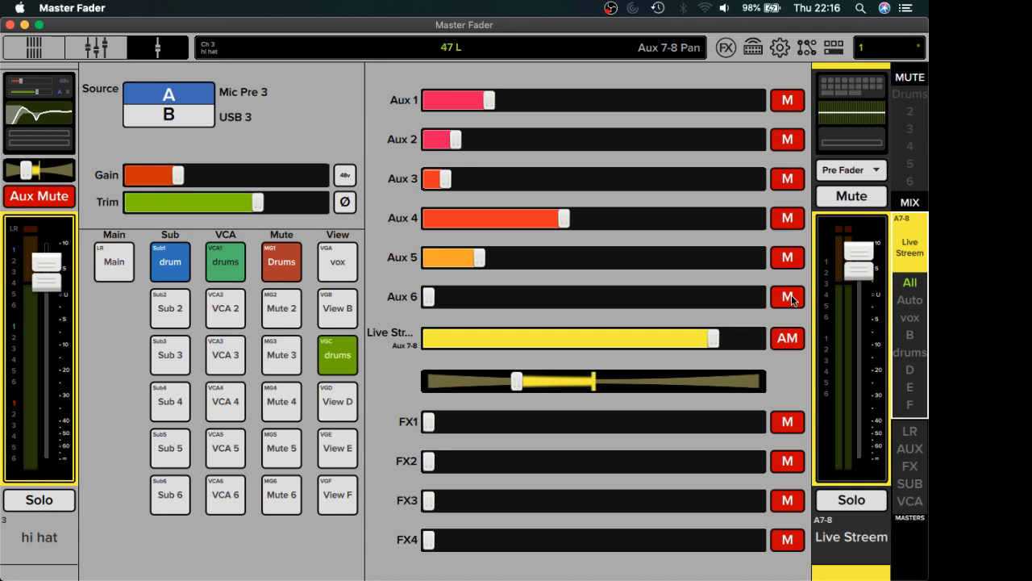
left_click(859, 172)
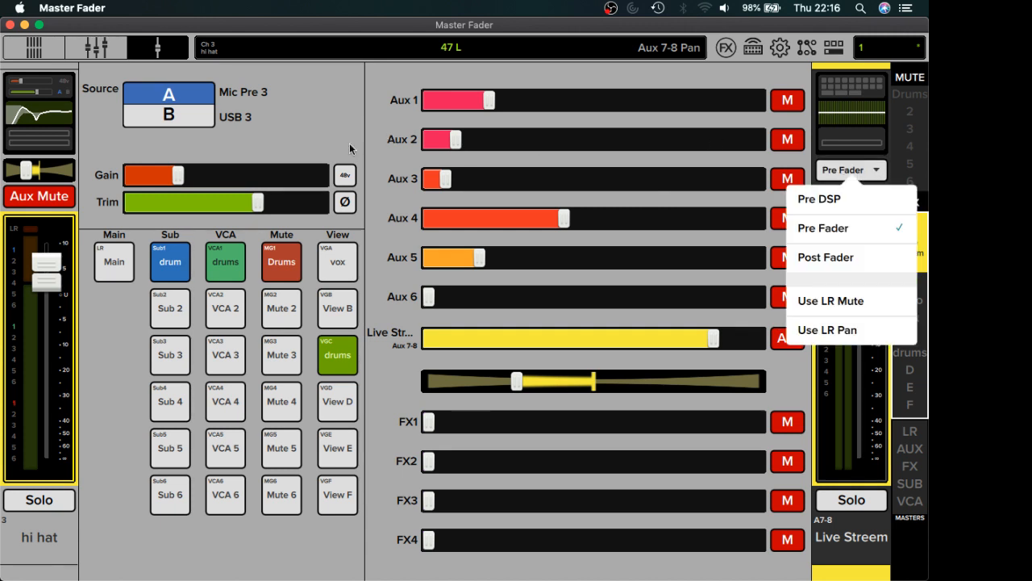
left_click(231, 514)
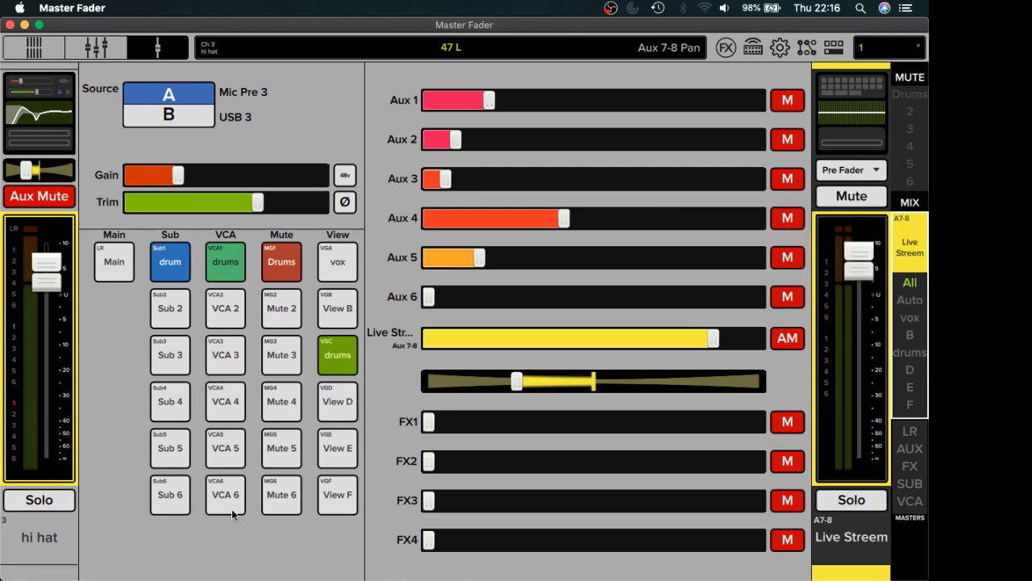
Step: Show the Main mix in the mixer view and unmute the hi hat there
left_click(92, 54)
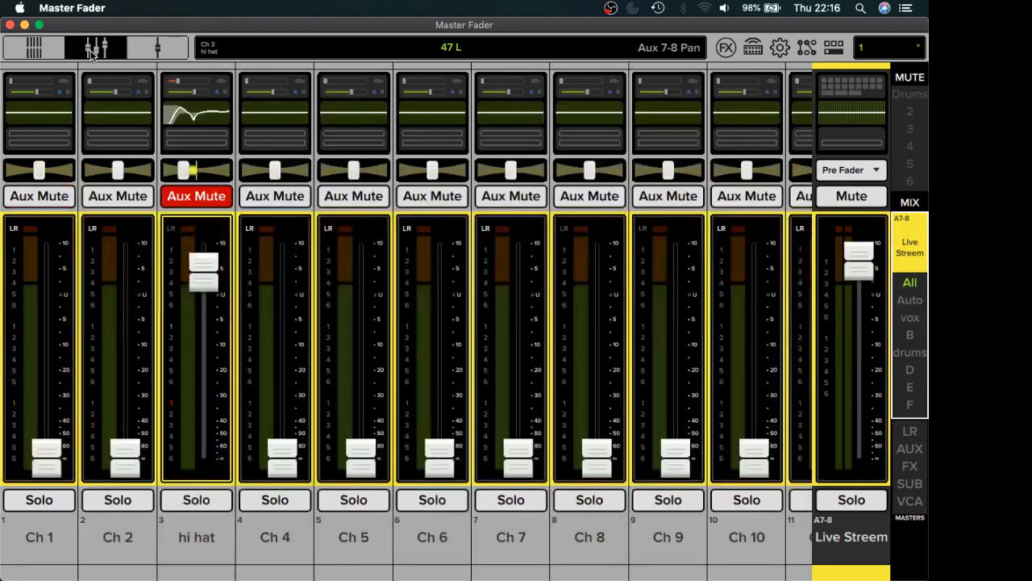
left_click(911, 250)
left_click(765, 86)
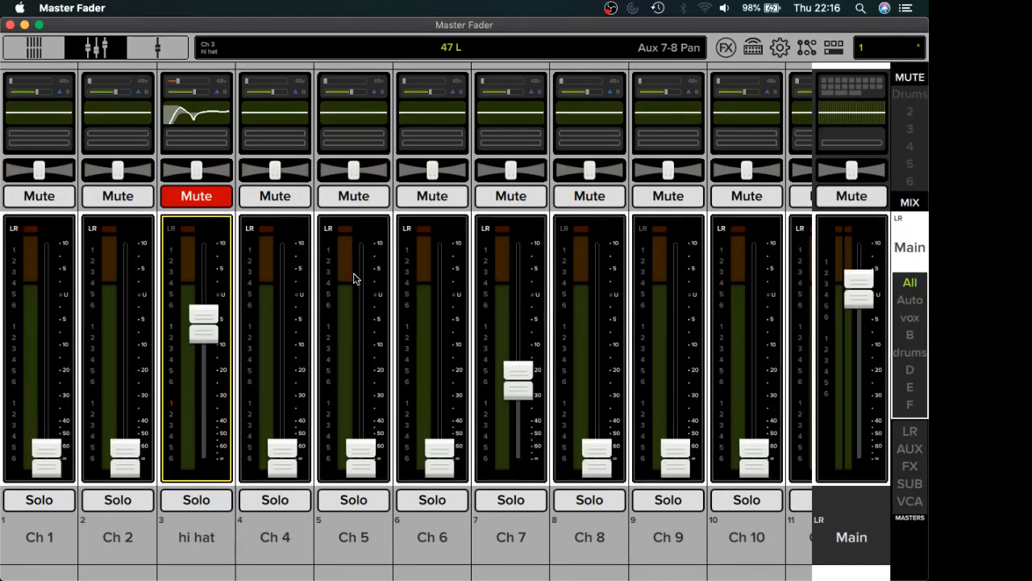
left_click(183, 202)
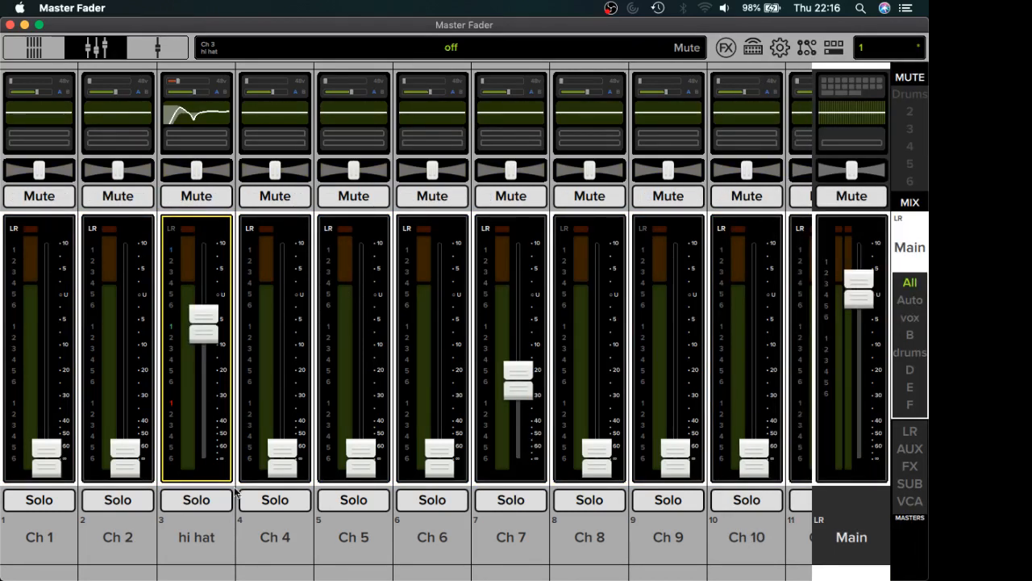
Step: Switch to the Live Streem mix and turn off the hi hat's Aux Mute
left_click(903, 257)
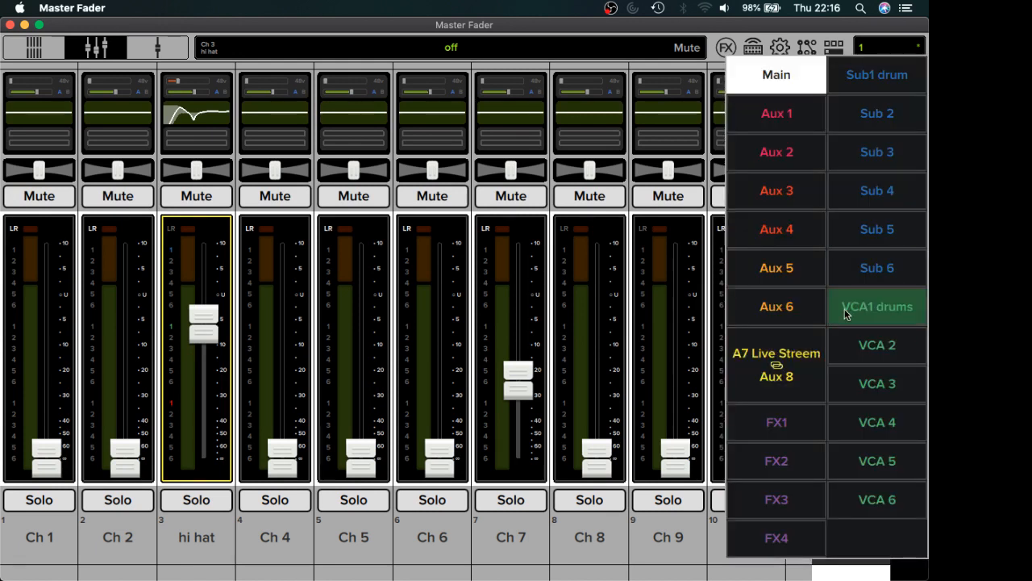
left_click(804, 353)
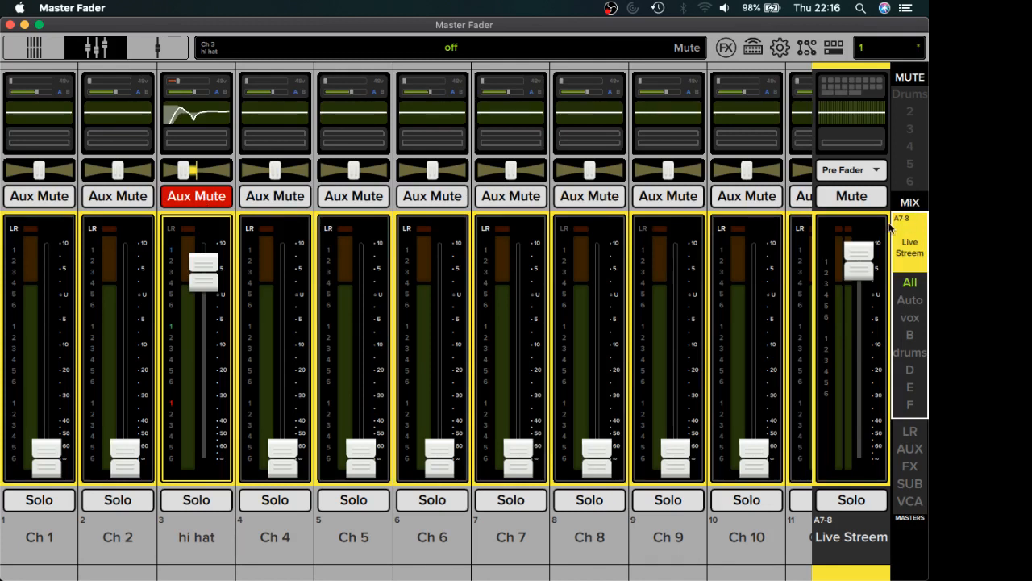
left_click(196, 200)
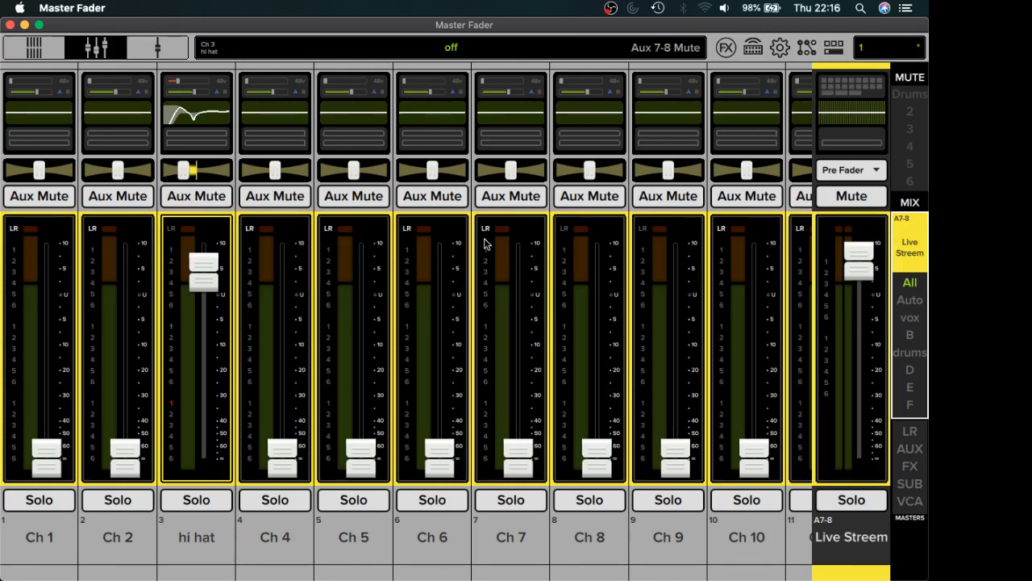
Step: Mute the hi hat in the Main mix and compare its mute state in the Live Streem mix
left_click(911, 250)
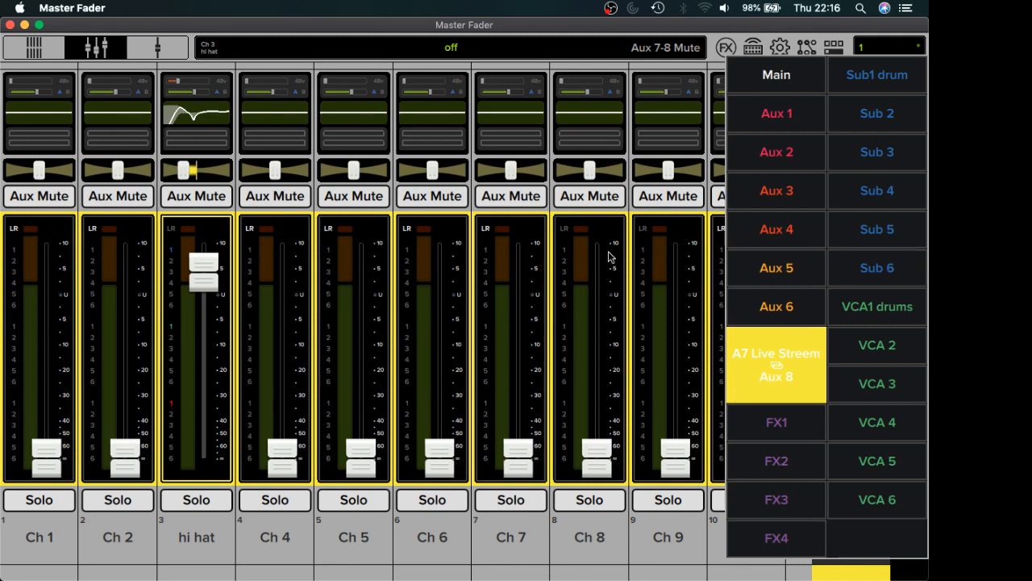
left_click(756, 78)
left_click(203, 196)
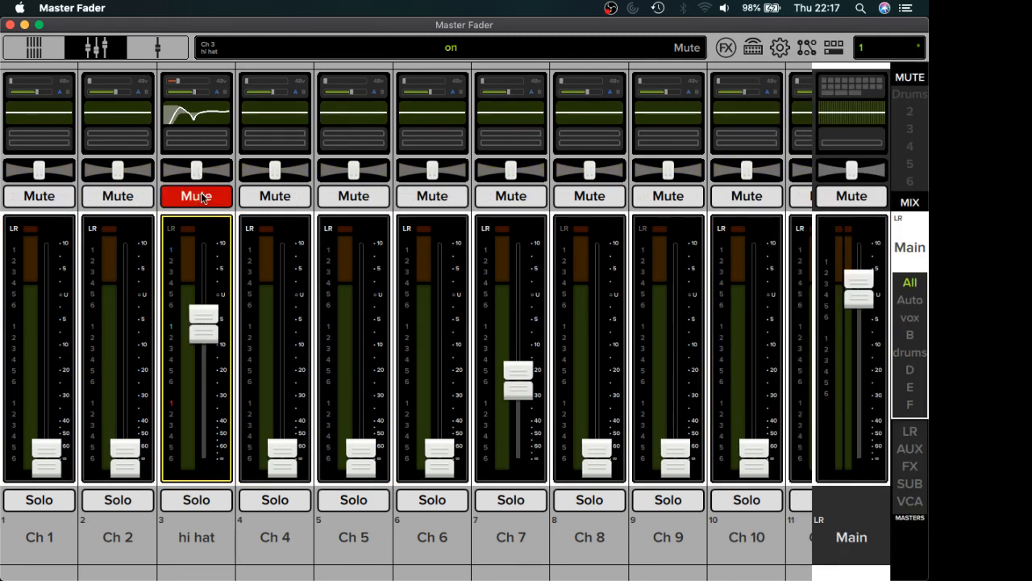
left_click(901, 239)
left_click(803, 357)
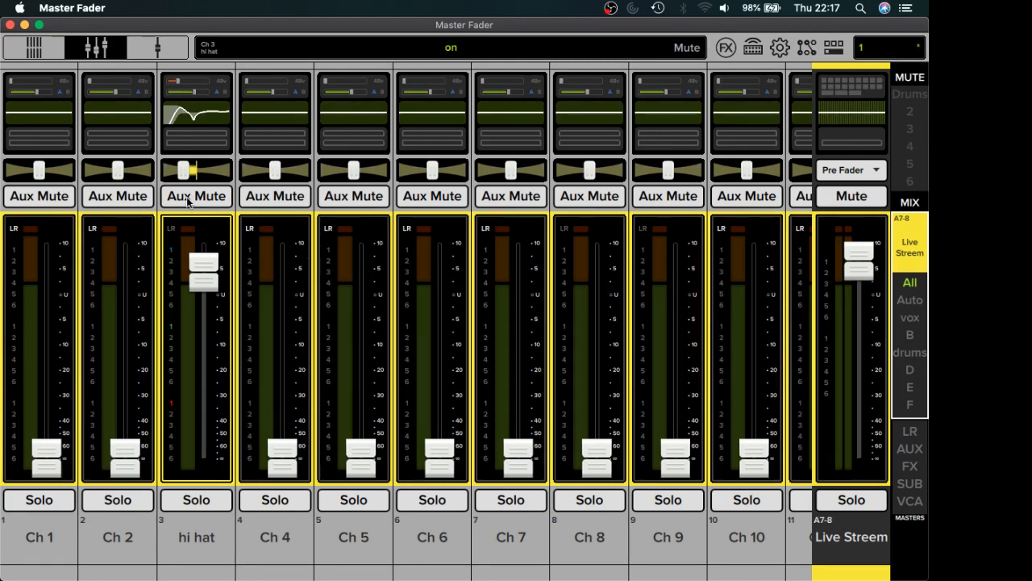
Step: Return to the Main mix and unmute the hi hat again
left_click(904, 269)
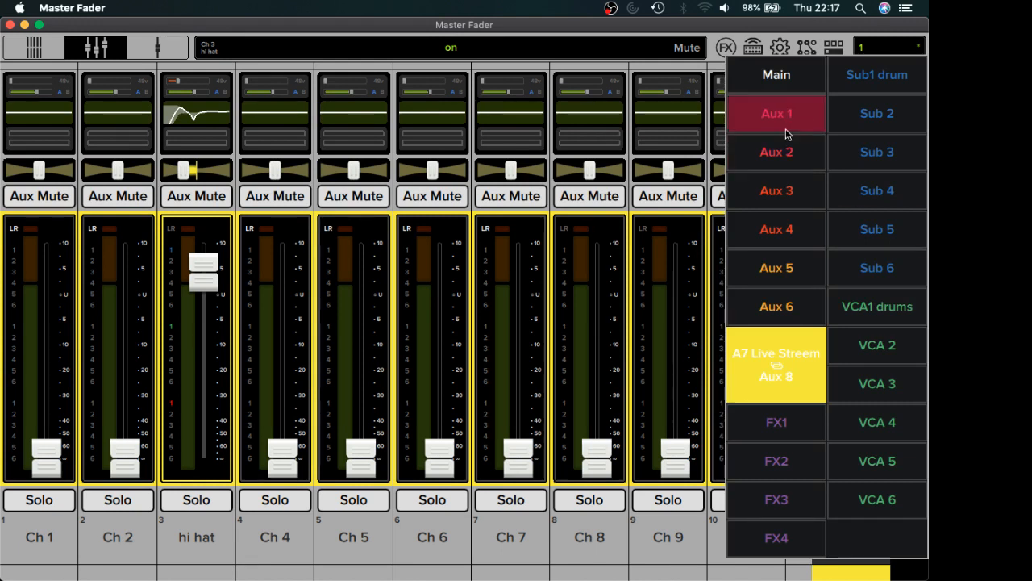
left_click(784, 80)
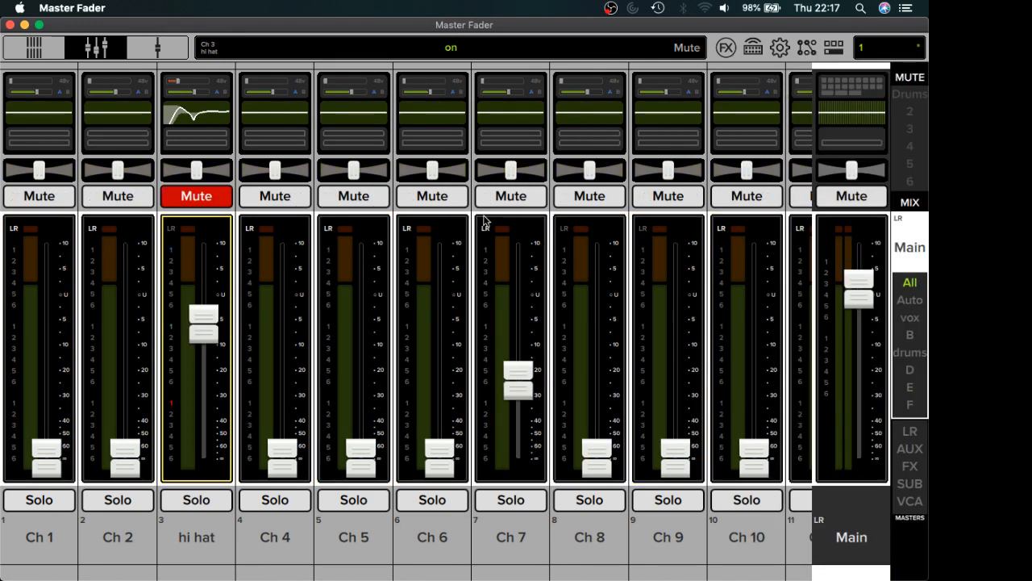
left_click(184, 197)
Step: Review the hi hat channel's EQ, aux sends, gate and compressor sections
left_click(193, 118)
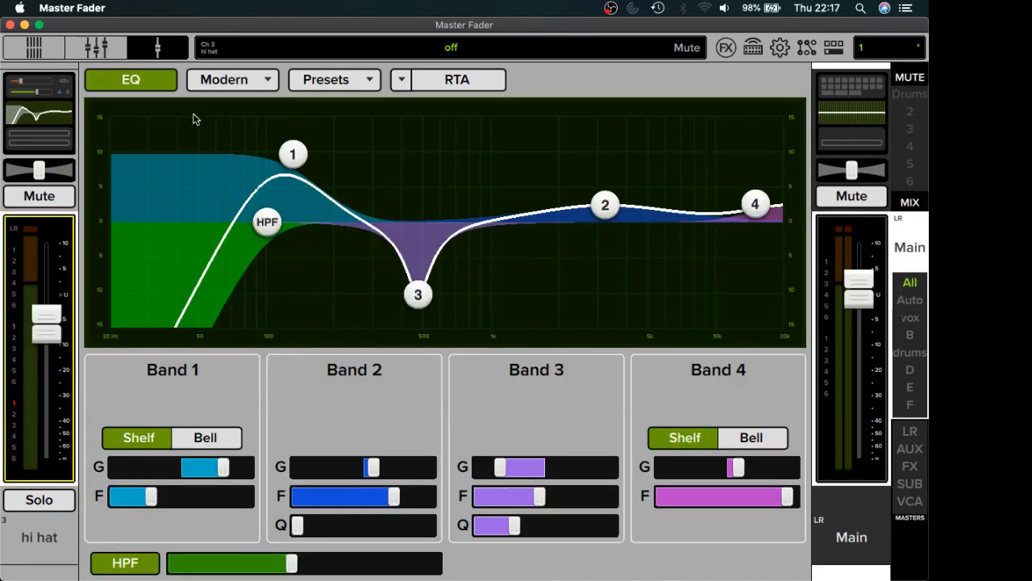
scroll(301, 400, "up", 5)
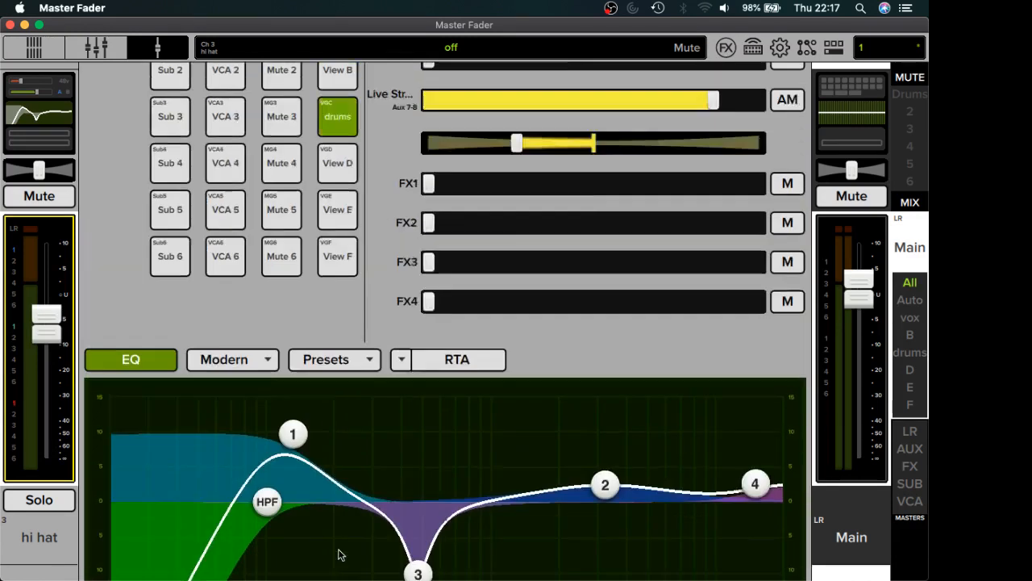
scroll(381, 498, "up", 5)
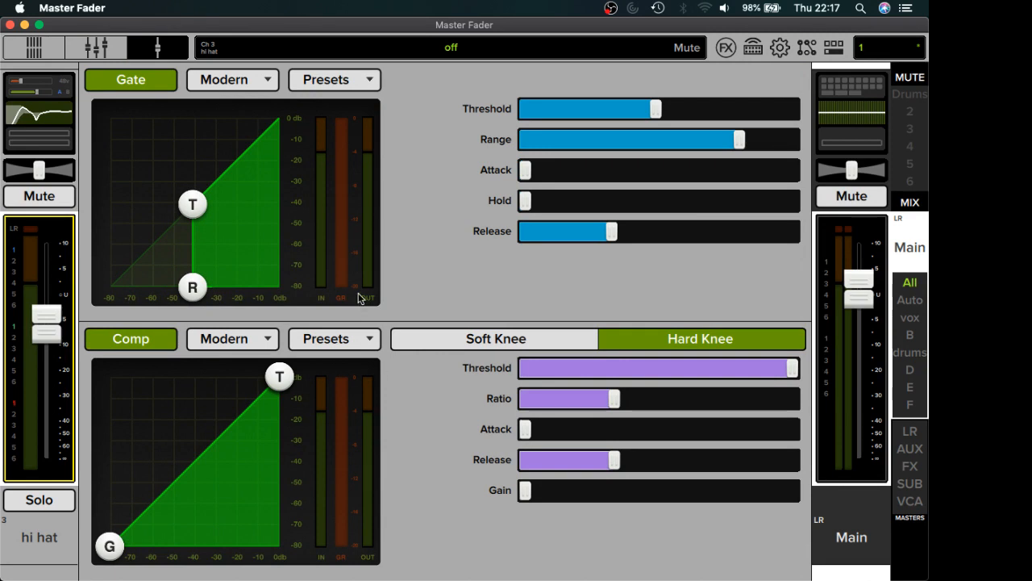
scroll(500, 363, "up", 10)
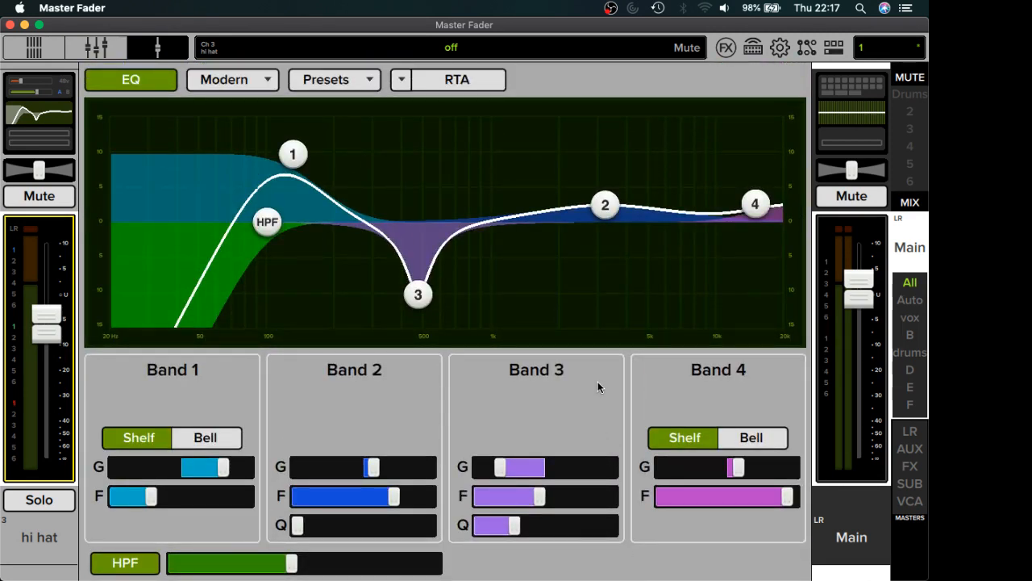
Step: Look over the hi hat's input source, assignments, aux sends, gate and compressor, and return to the mixer overview
scroll(598, 381, "down", 15)
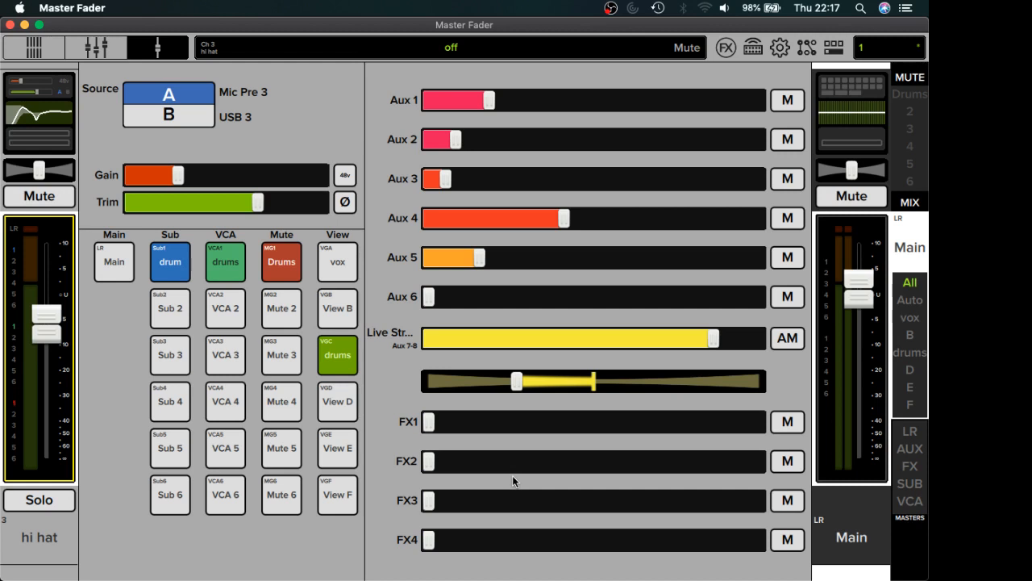
left_click_drag(330, 97, 416, 319)
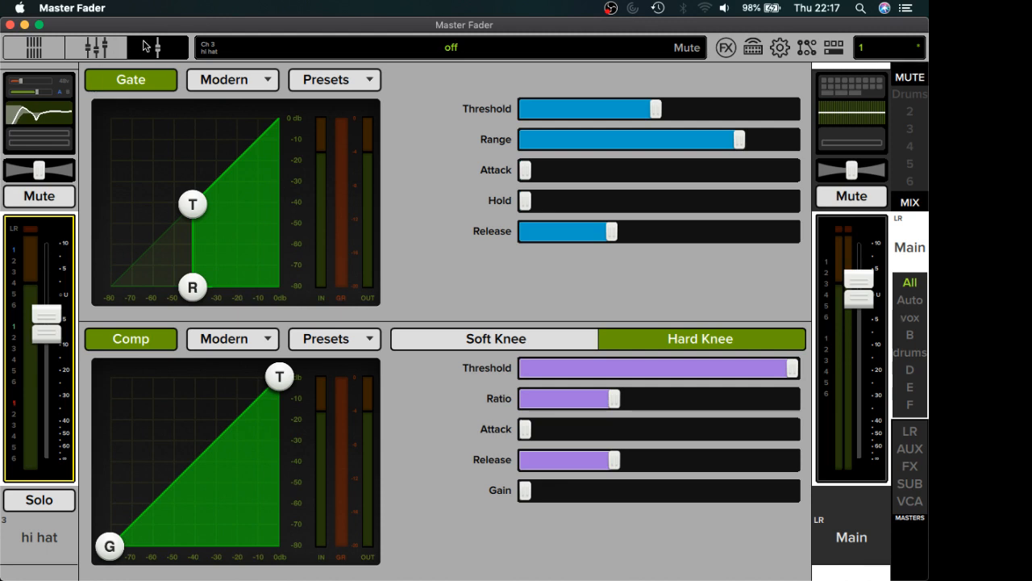
left_click(103, 48)
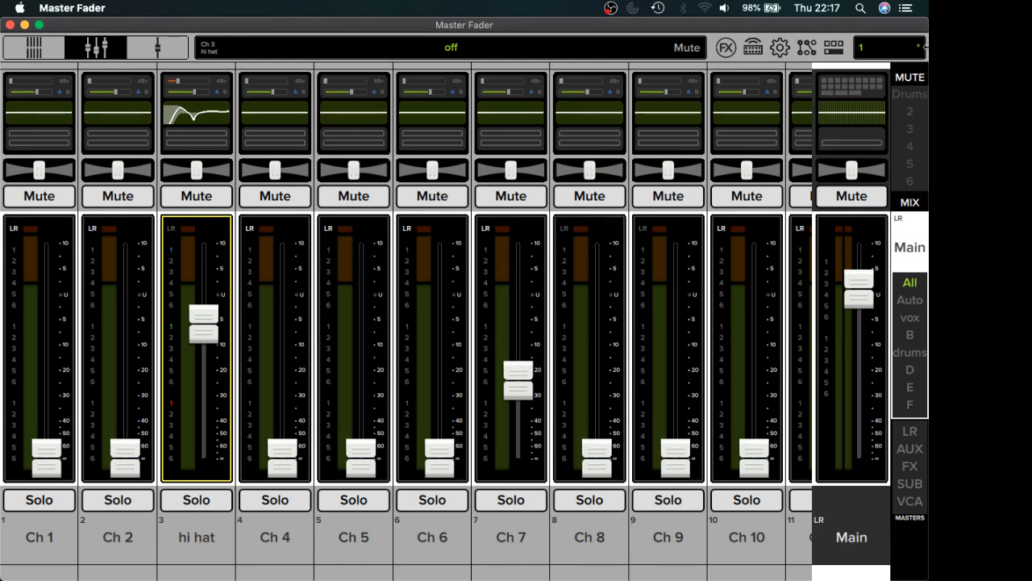
Step: Open the microphone preamp gains in the I/O patch and set Mic Pre 3 to 0.0 dB
left_click(753, 50)
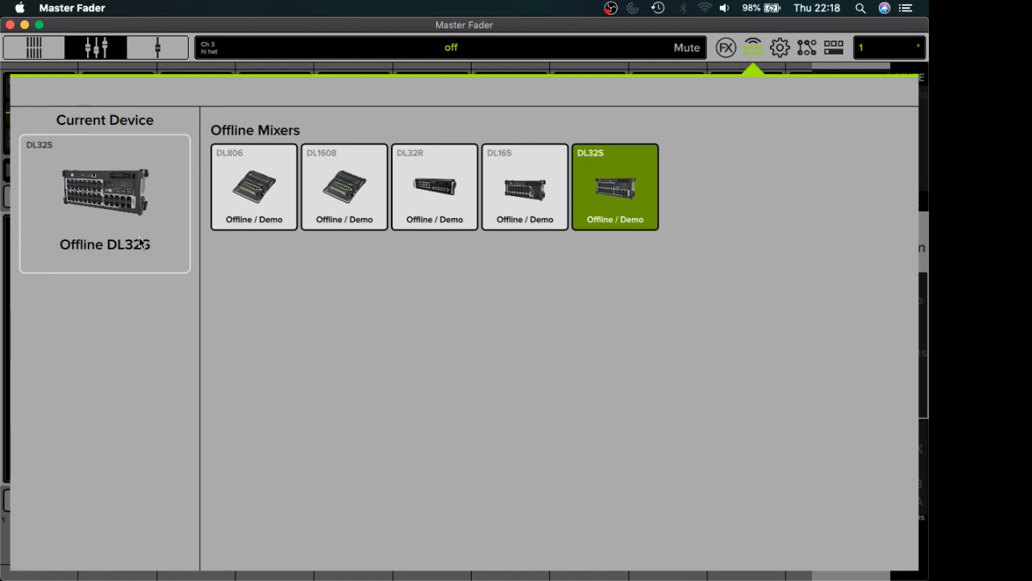
left_click(780, 49)
left_click(807, 46)
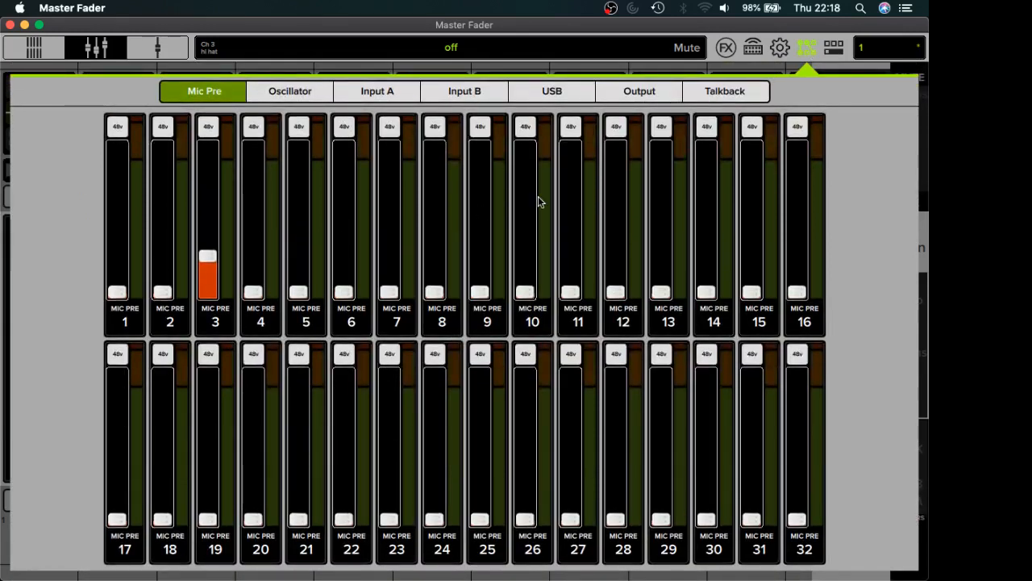
left_click_drag(208, 271, 212, 307)
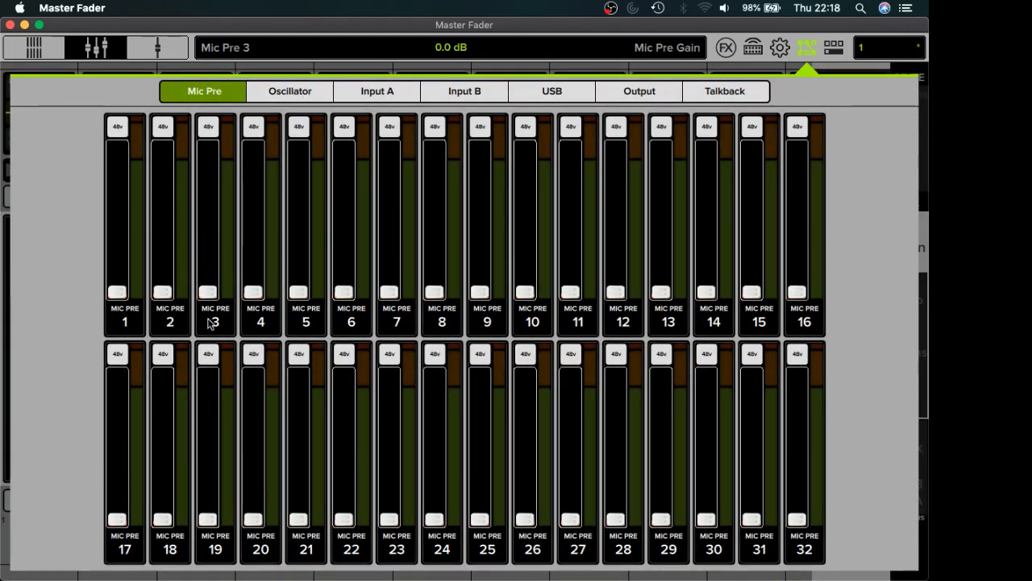
Step: Look through the Input A, Input B and USB routing matrices, and close the I/O patch
left_click(389, 93)
left_click(461, 95)
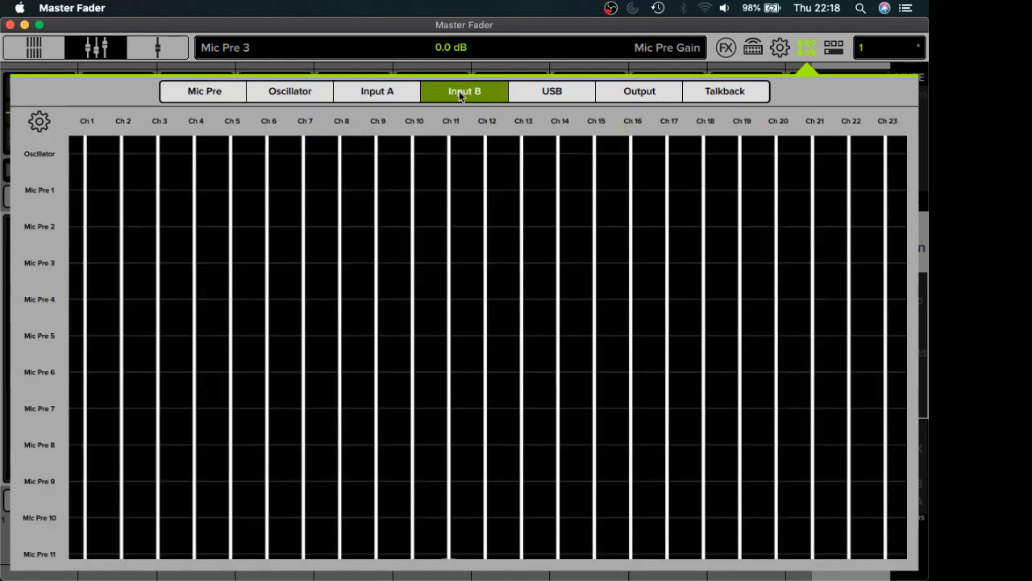
left_click(546, 90)
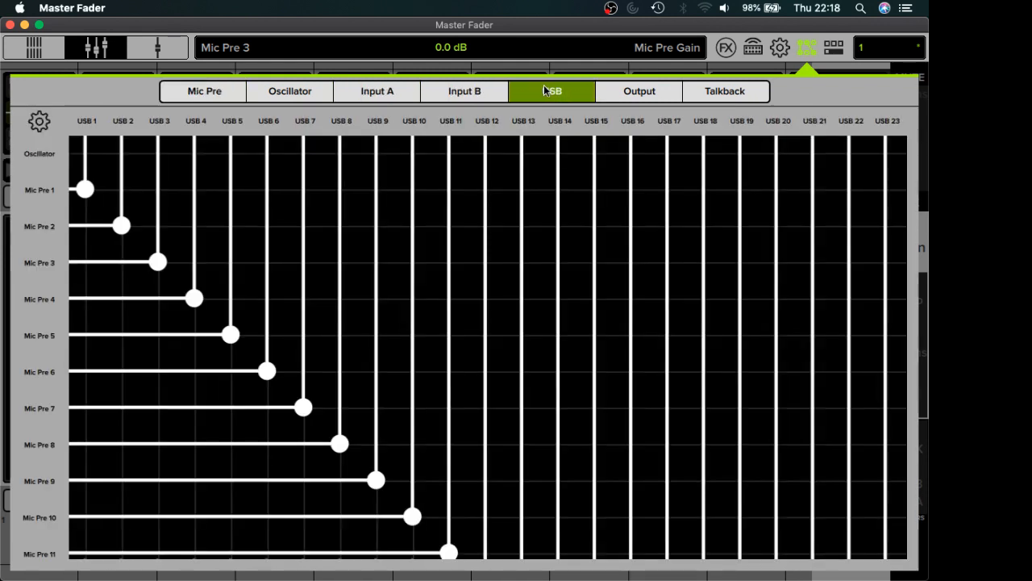
left_click(382, 89)
left_click(457, 91)
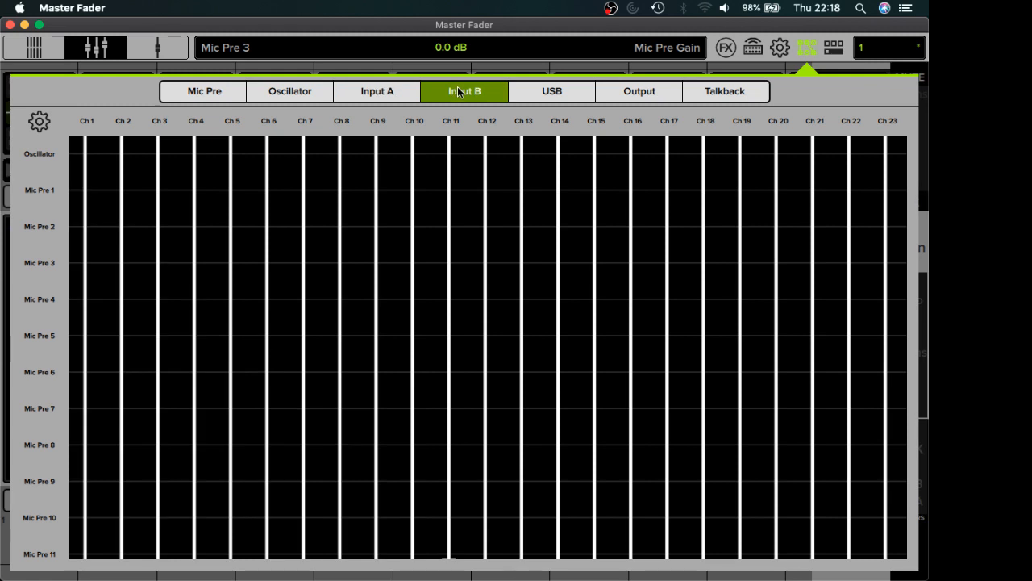
left_click(546, 91)
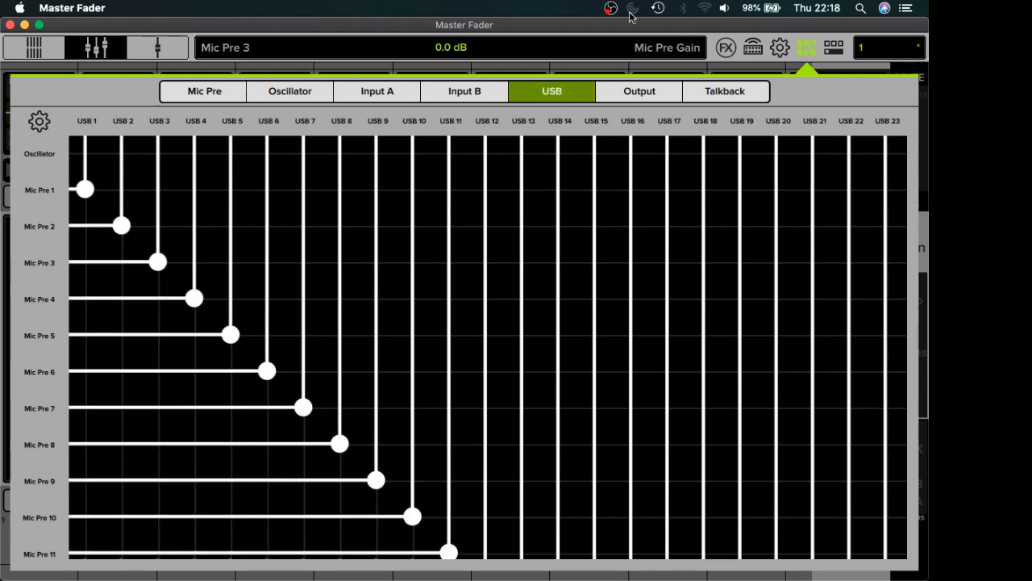
left_click(807, 48)
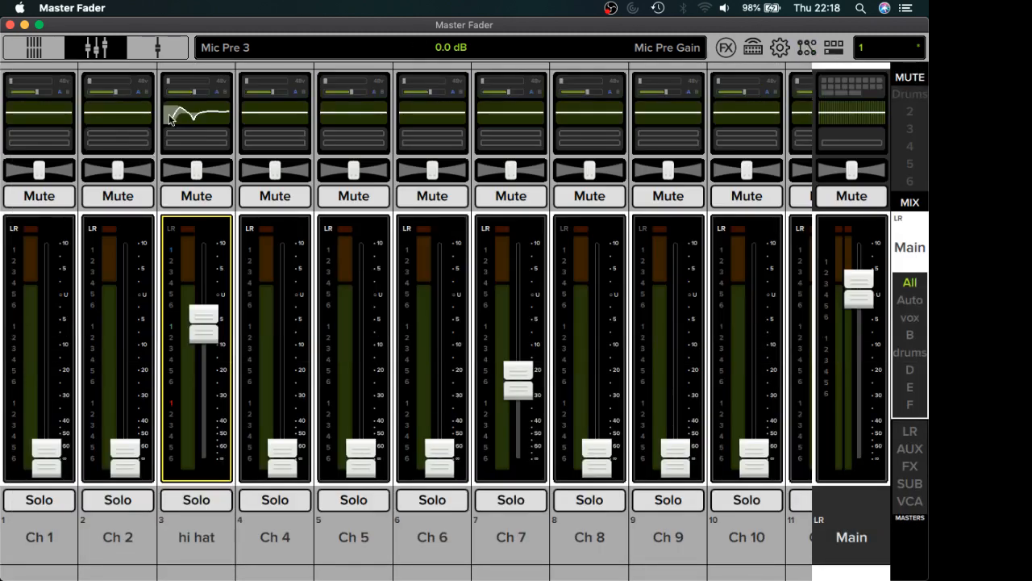
Step: Check the hi hat channel's A and B sources and examine the Input A routing matrix
left_click(216, 96)
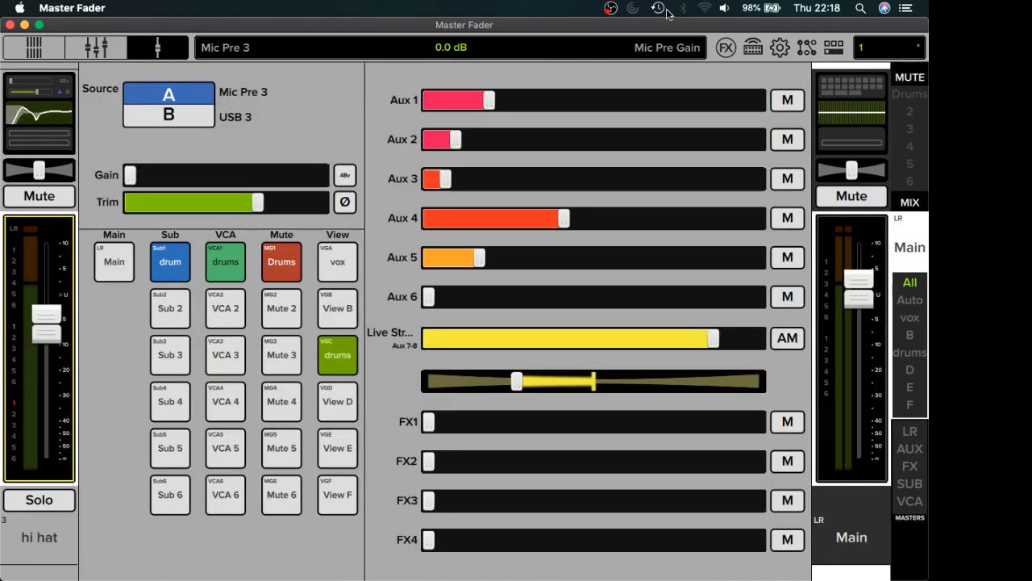
left_click(808, 47)
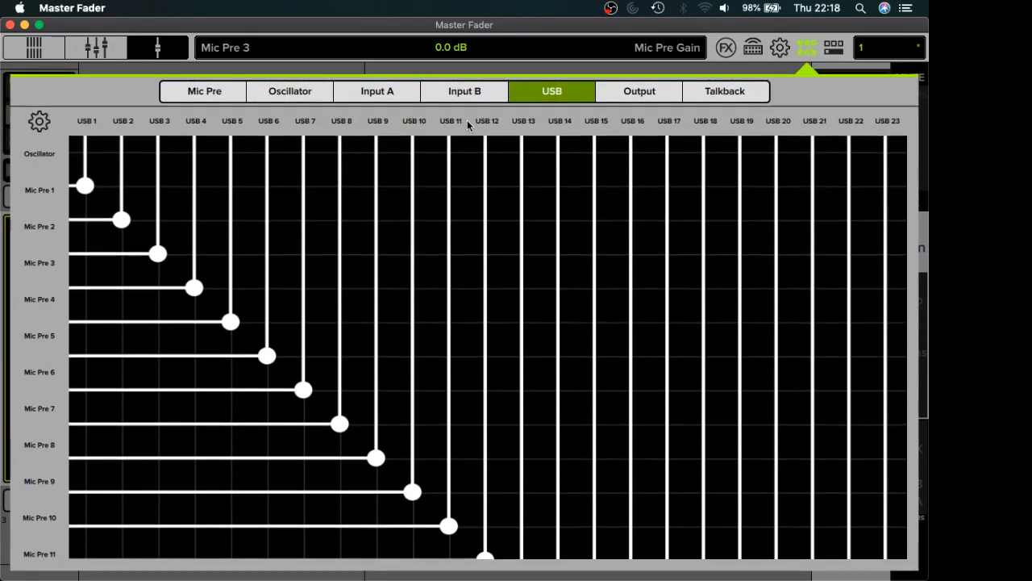
left_click(405, 92)
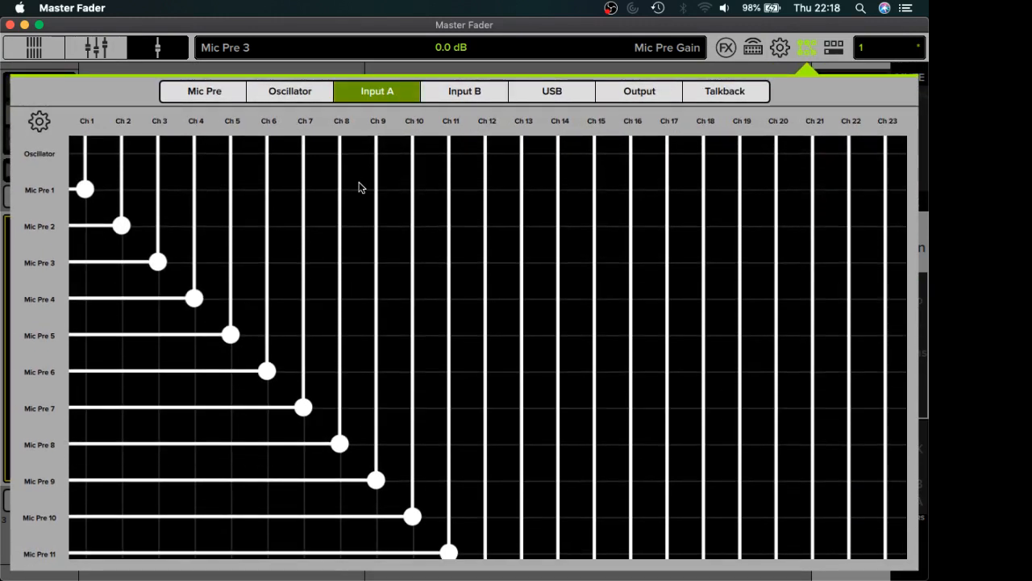
scroll(361, 189, "down", 5)
scroll(355, 193, "up", 5)
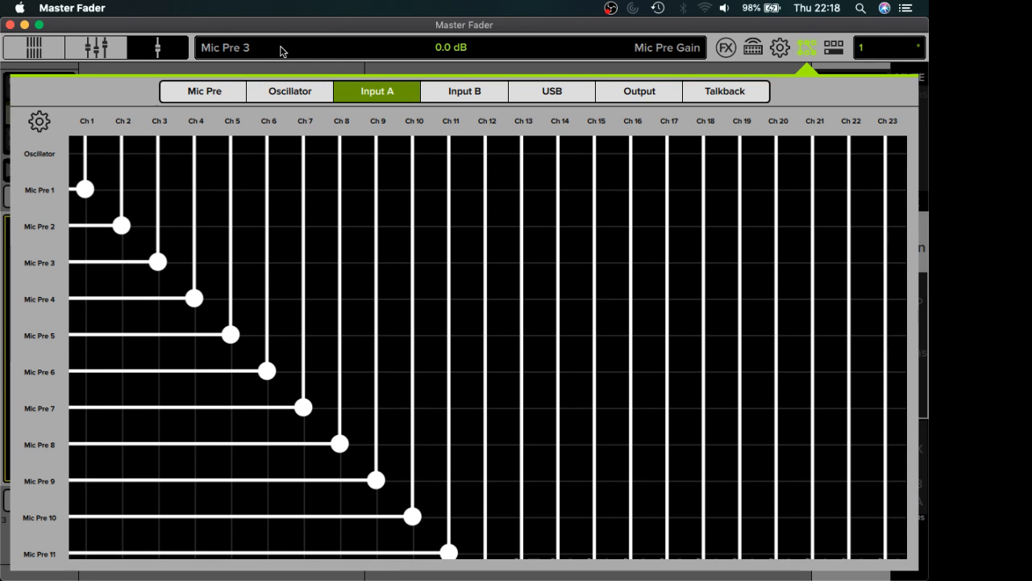
Step: Route Mic Pre 1 to 4 to channels 1 to 4 respectively in the Input B matrix, and return to the hi hat channel
left_click(462, 96)
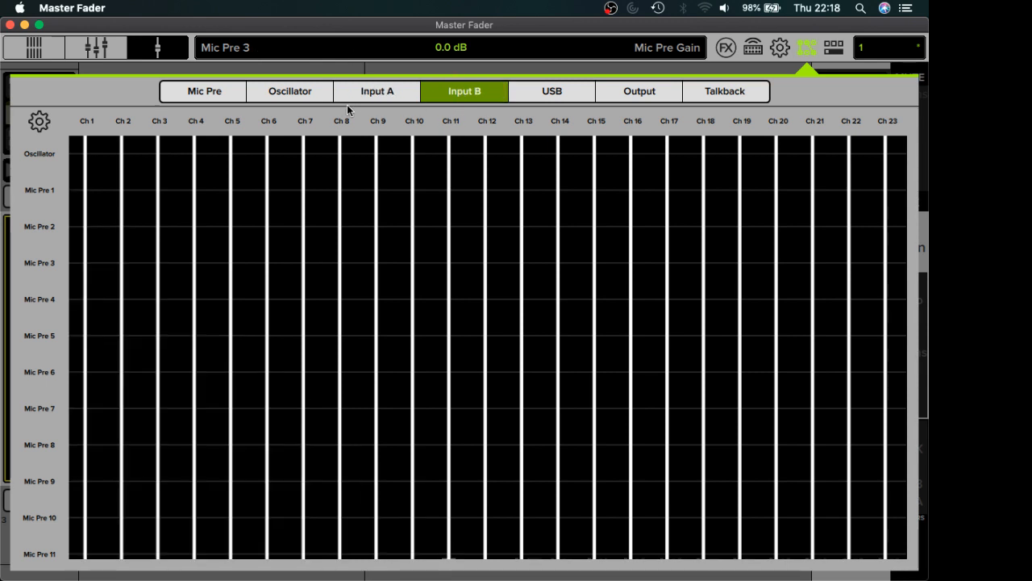
scroll(245, 245, "down", 15)
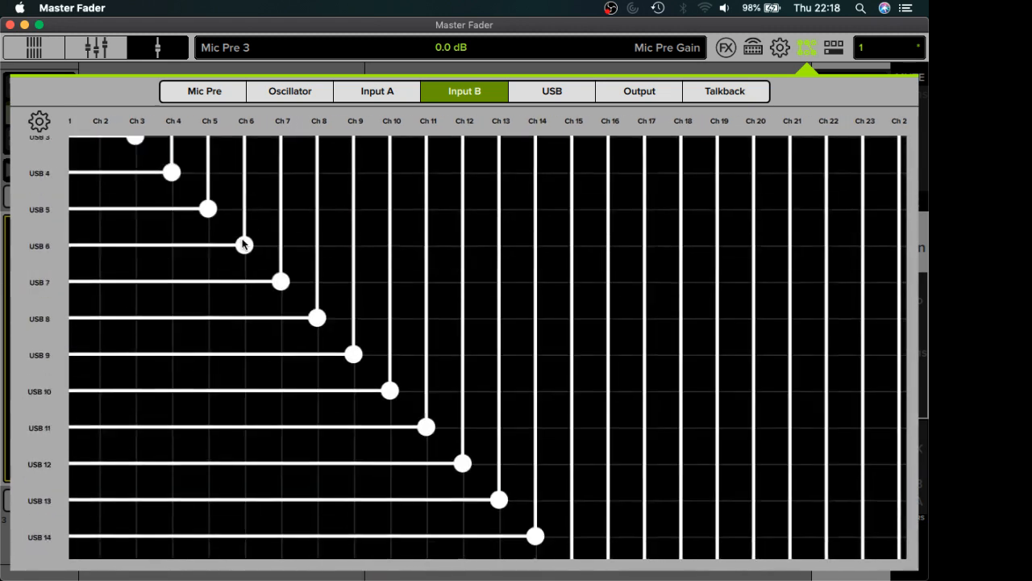
scroll(101, 239, "up", 10)
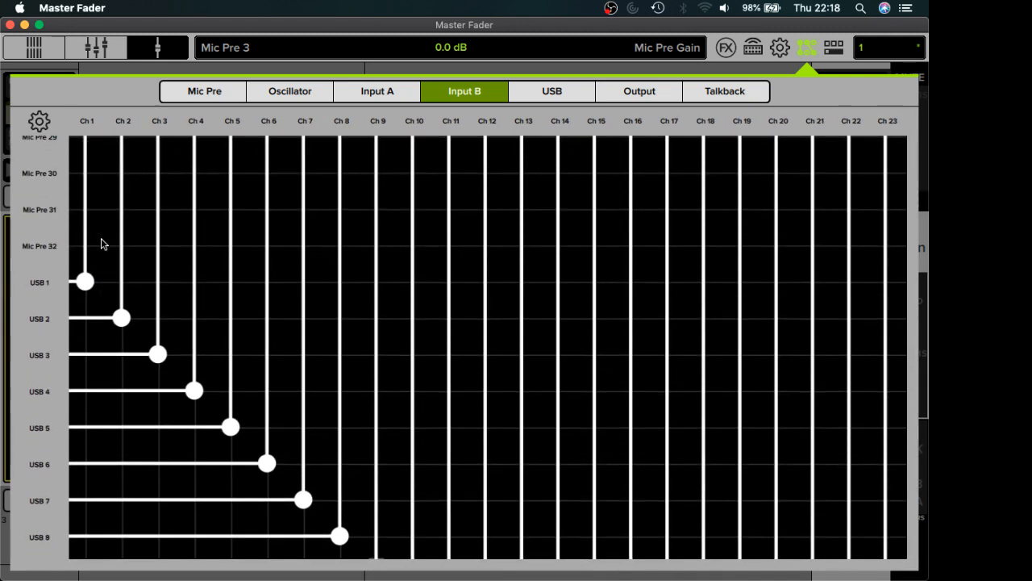
scroll(100, 238, "up", 20)
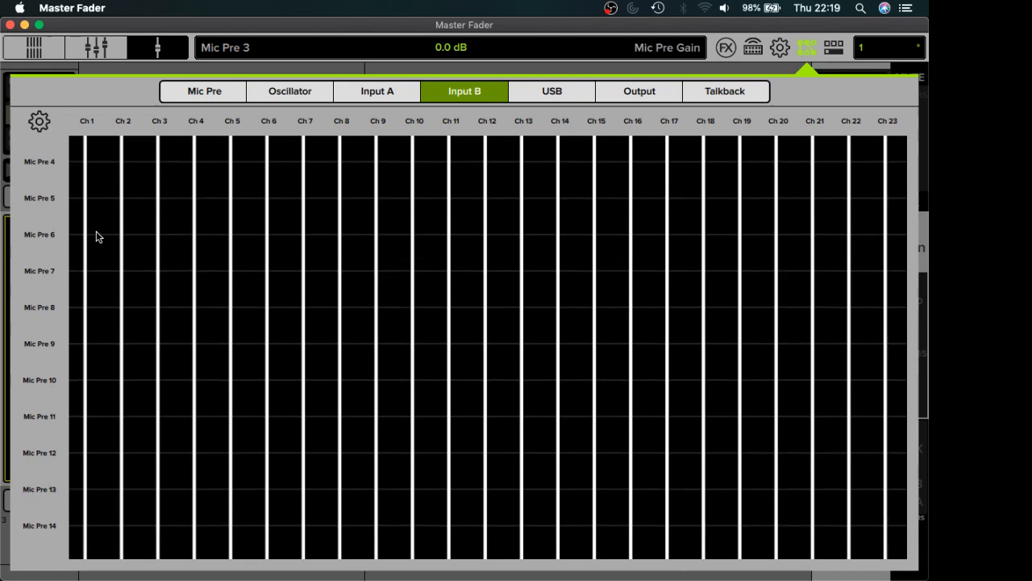
left_click(85, 190)
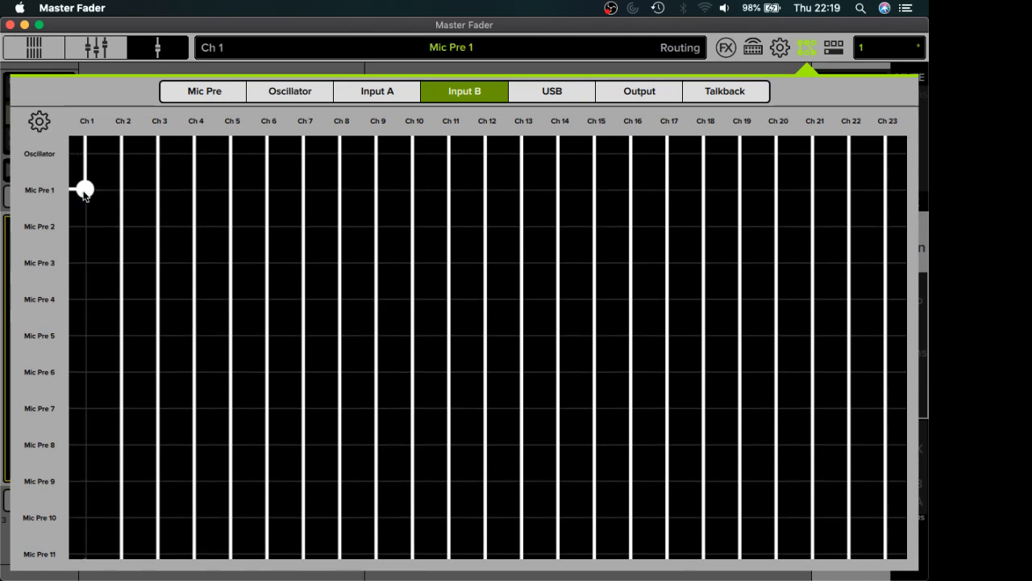
left_click(121, 227)
left_click(157, 262)
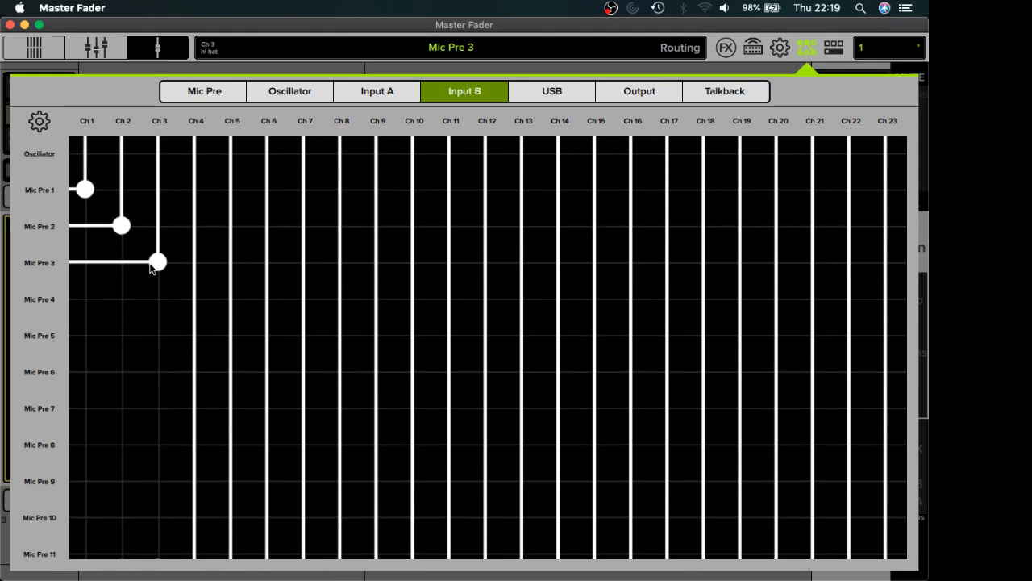
left_click(193, 298)
left_click(807, 49)
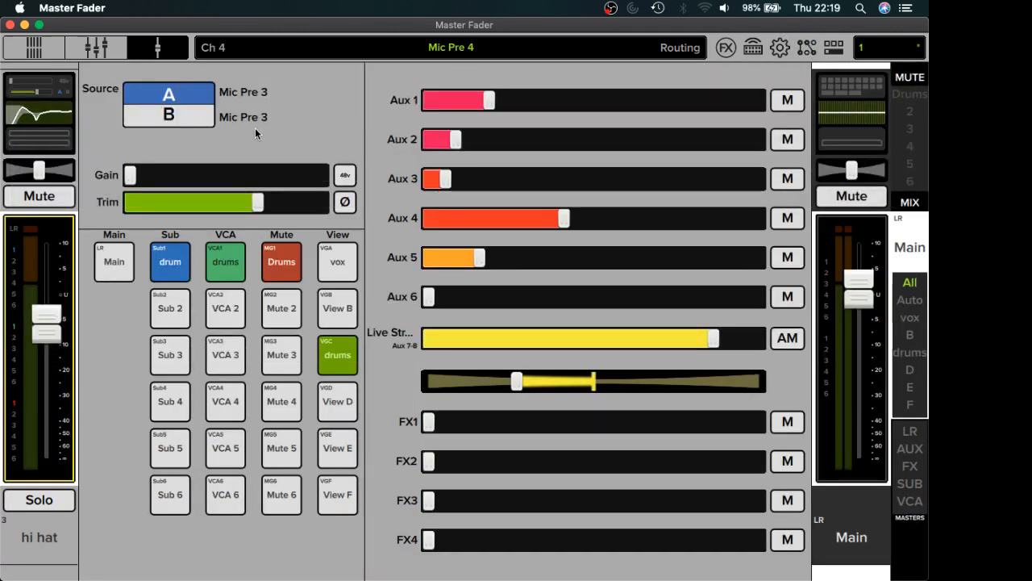
Step: Switch the hi hat's input source between B and A as a demonstration, leaving source A selected
left_click(194, 123)
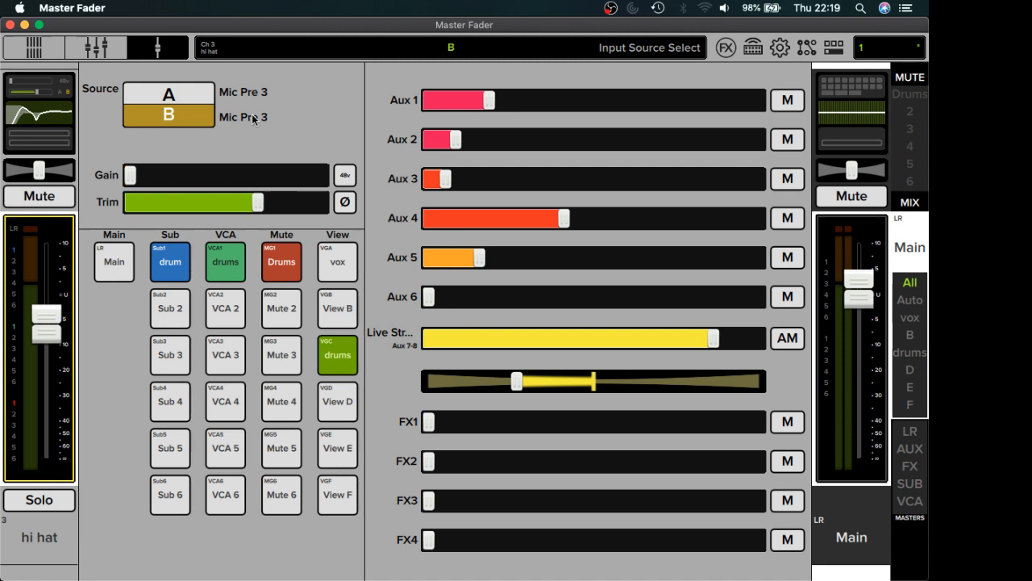
left_click(178, 122)
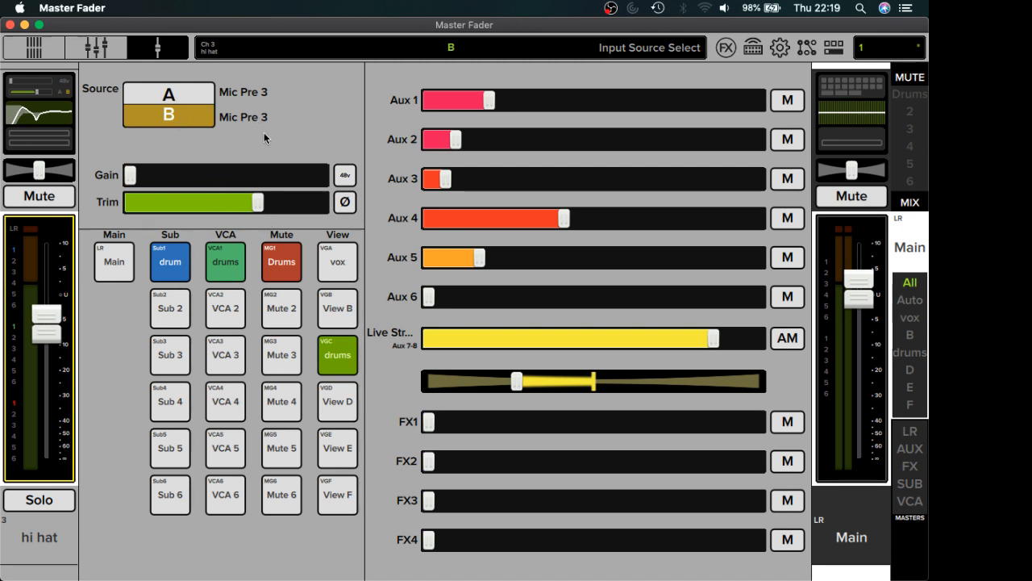
left_click(173, 95)
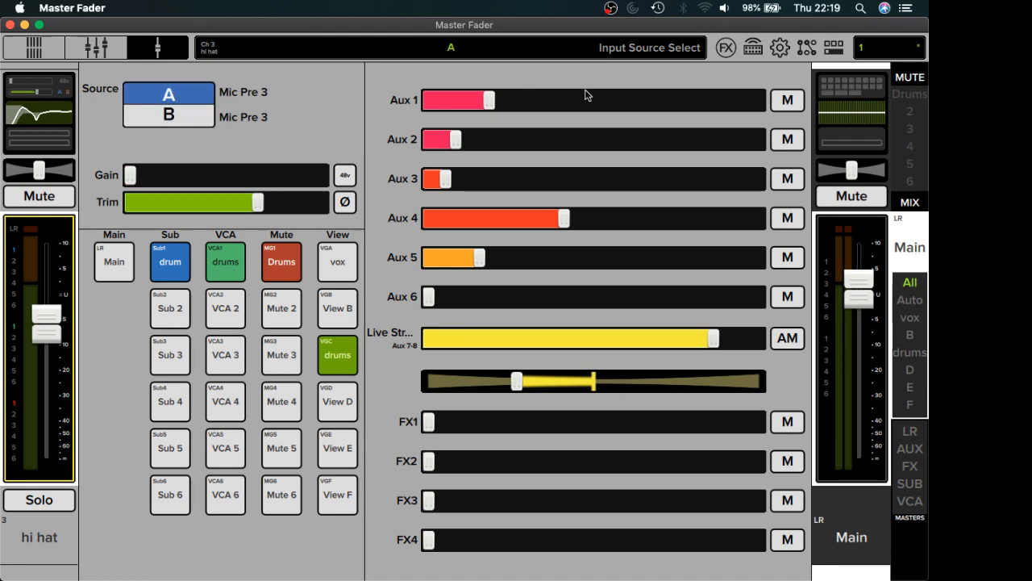
left_click(197, 119)
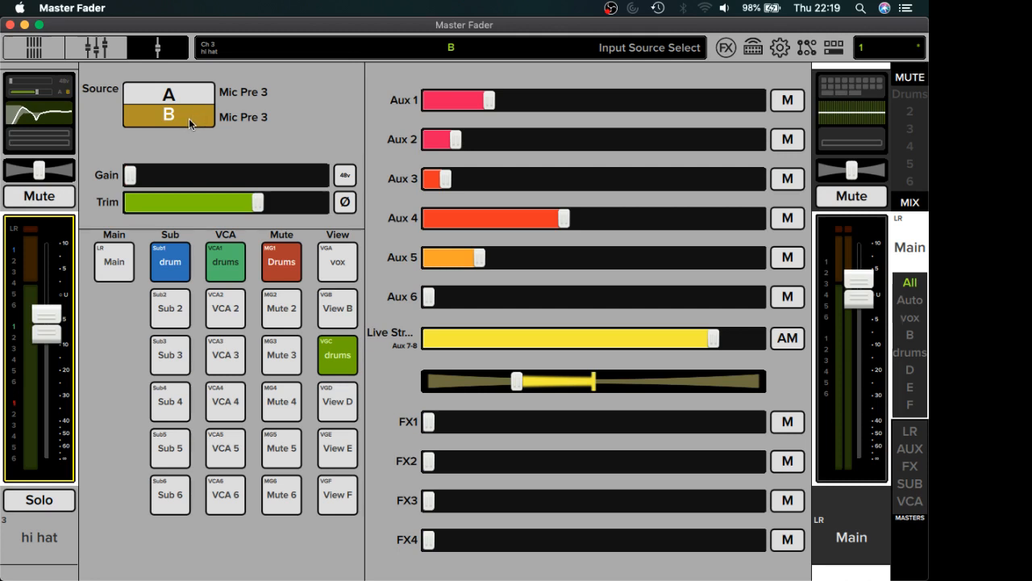
left_click(184, 96)
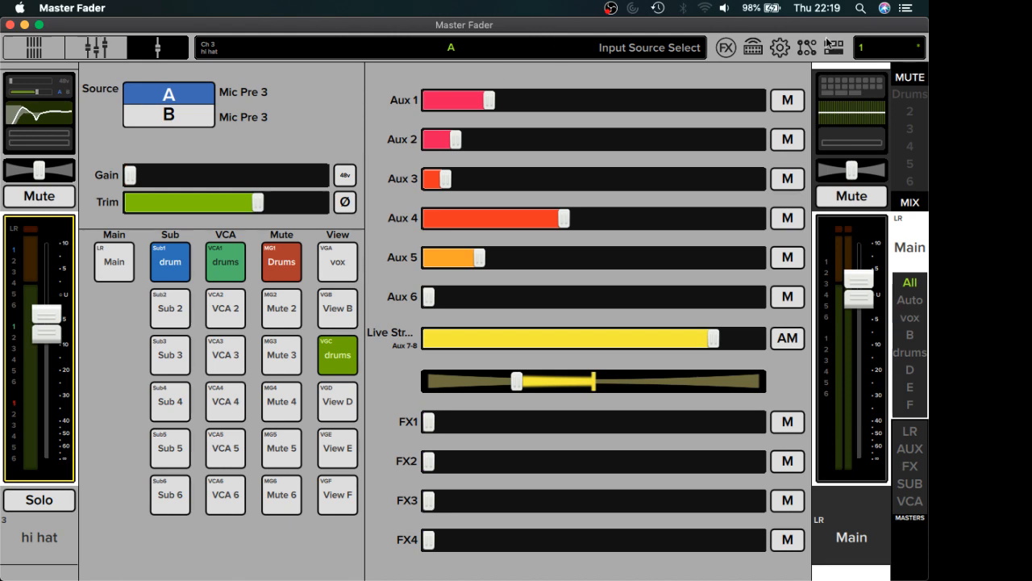
Step: Reassign the Input B sources of channels 1 to 4 to USB 1 to 4 respectively
left_click(803, 50)
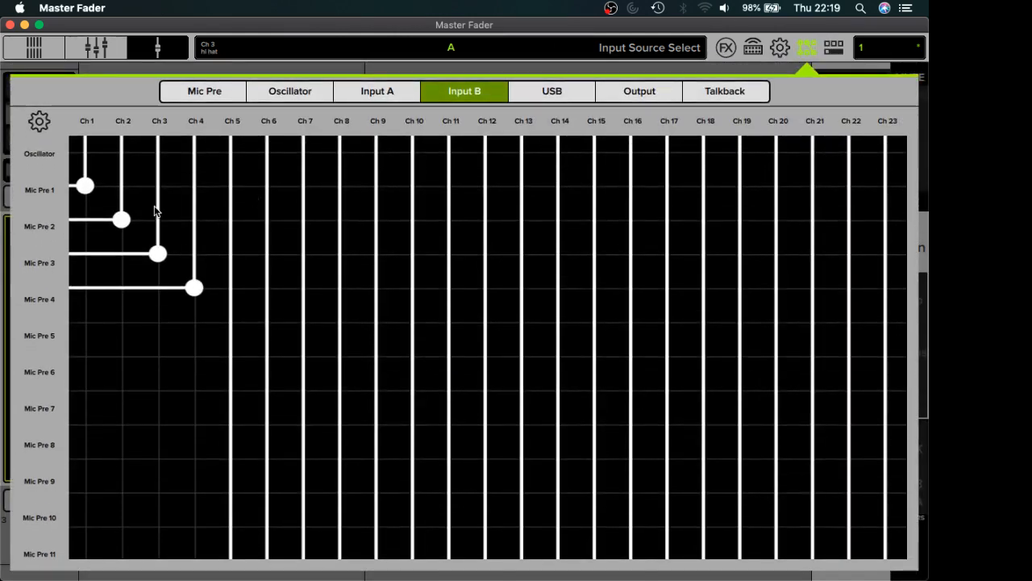
scroll(156, 212, "down", 5)
scroll(156, 211, "down", 10)
scroll(156, 212, "up", 5)
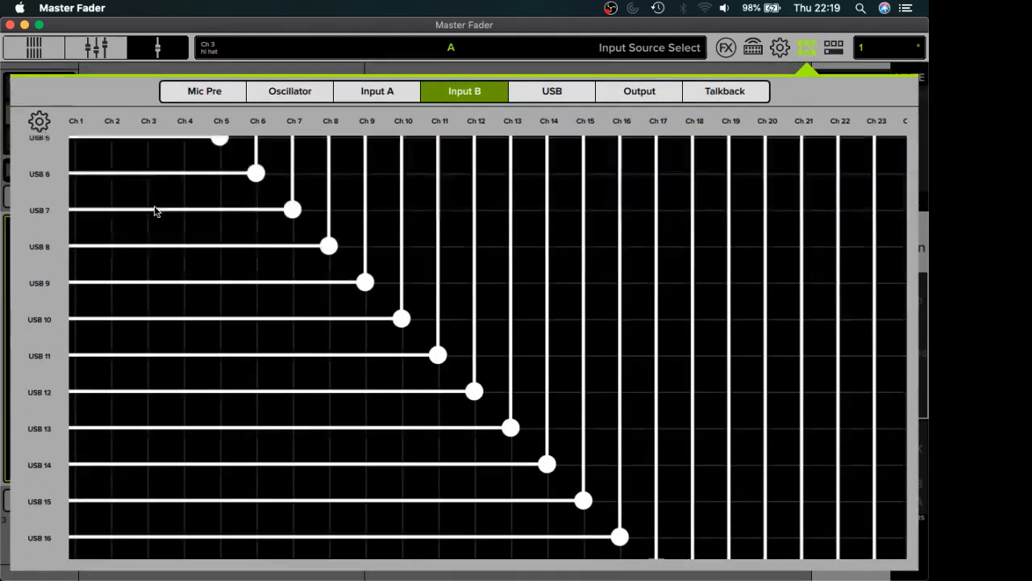
scroll(157, 211, "up", 3)
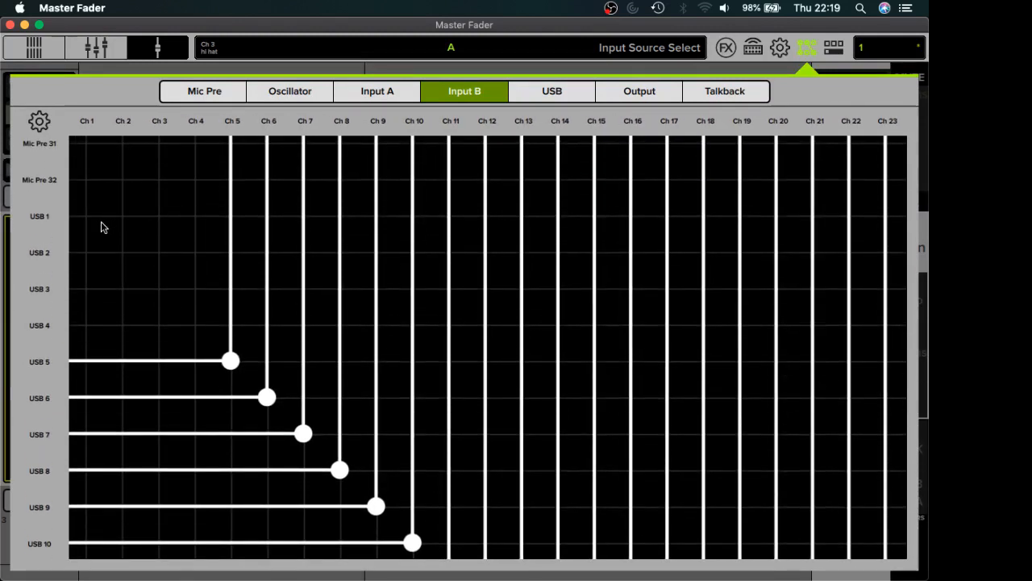
left_click(84, 216)
left_click(122, 252)
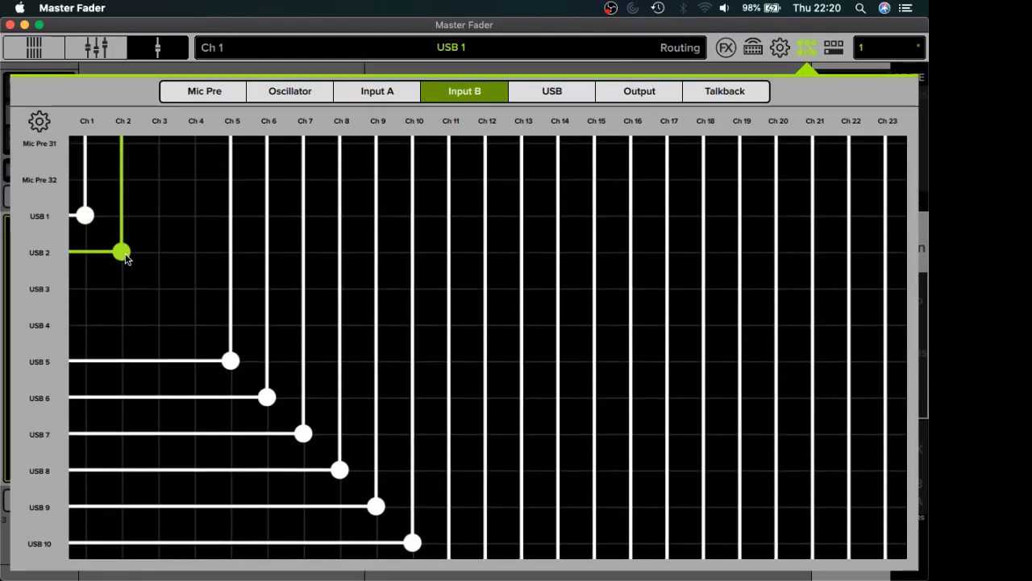
left_click(156, 288)
left_click(194, 324)
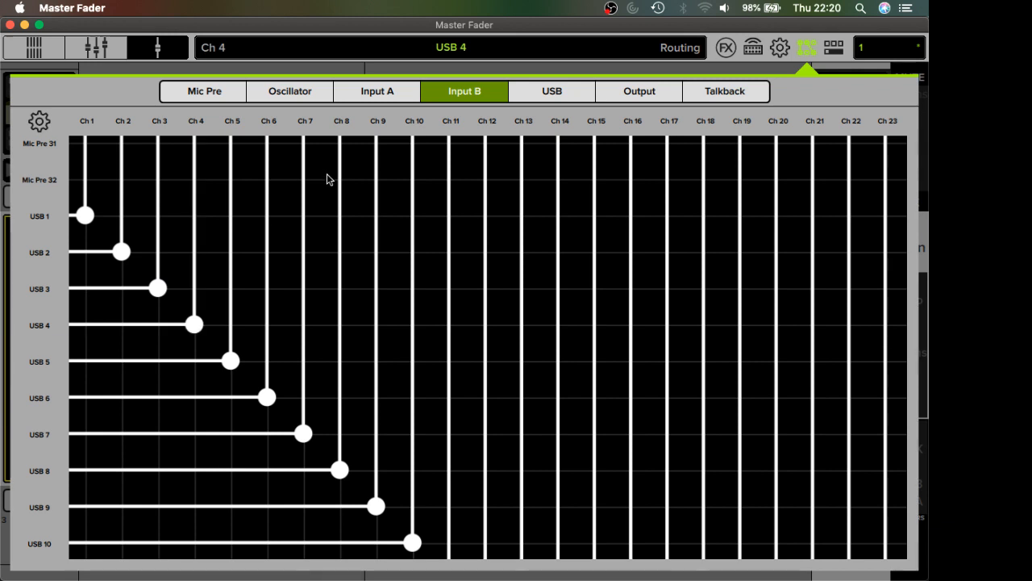
Step: Examine the USB, Output and Talkback routing matrices, and the quick controls for solo, FX mutes, monitor and talkback
left_click(542, 90)
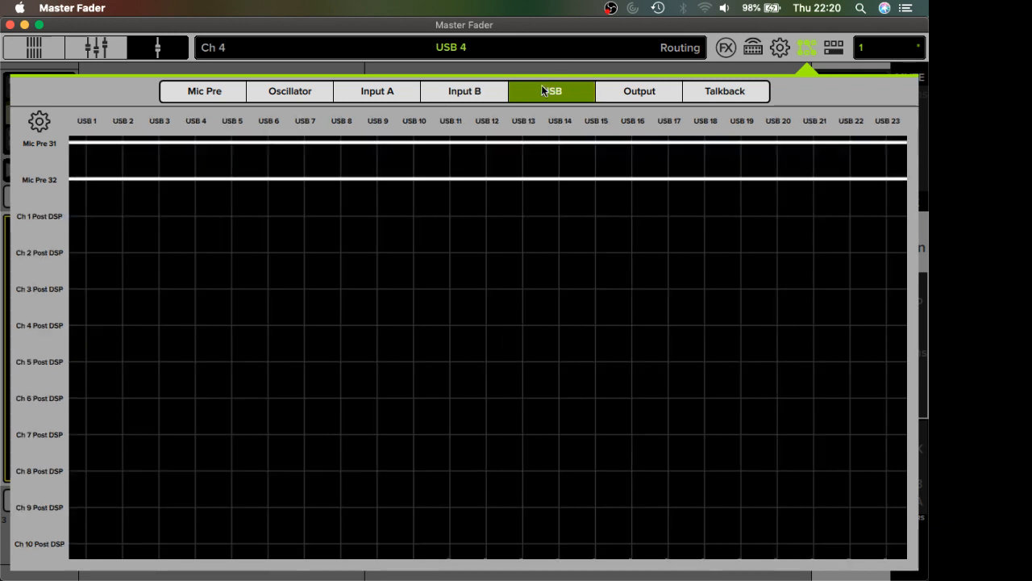
scroll(414, 240, "up", 15)
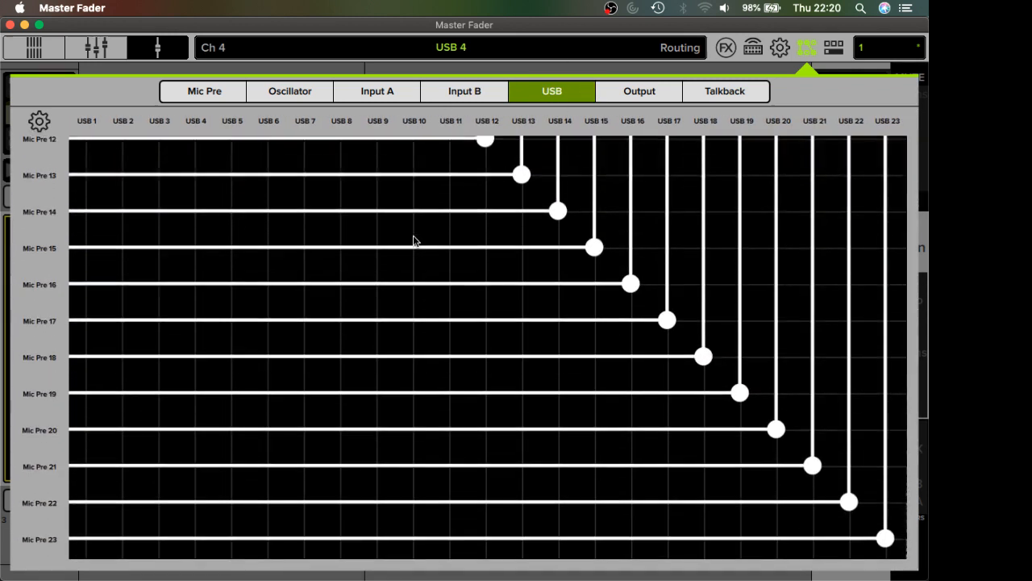
left_click(645, 91)
scroll(490, 194, "down", 15)
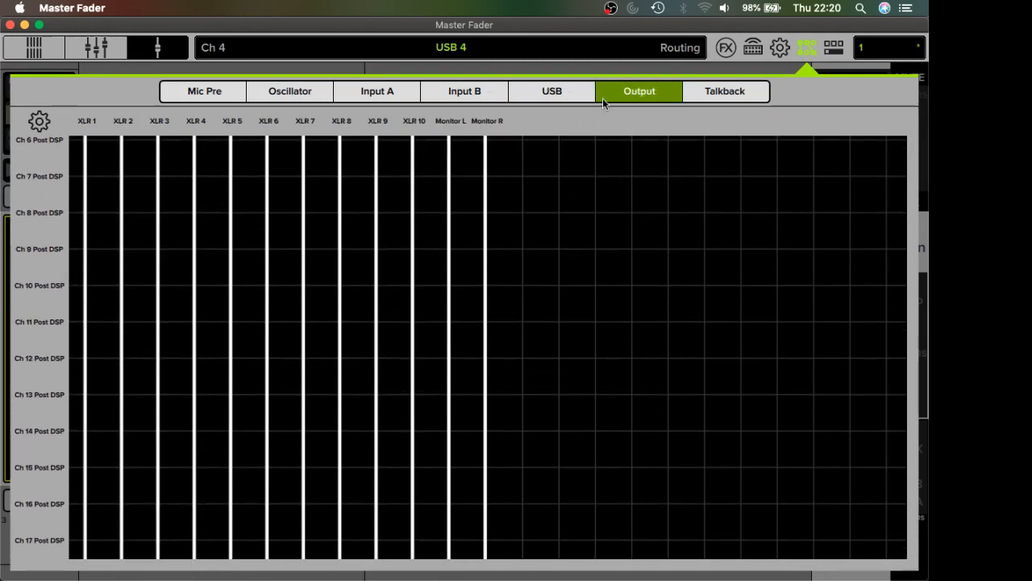
left_click(748, 90)
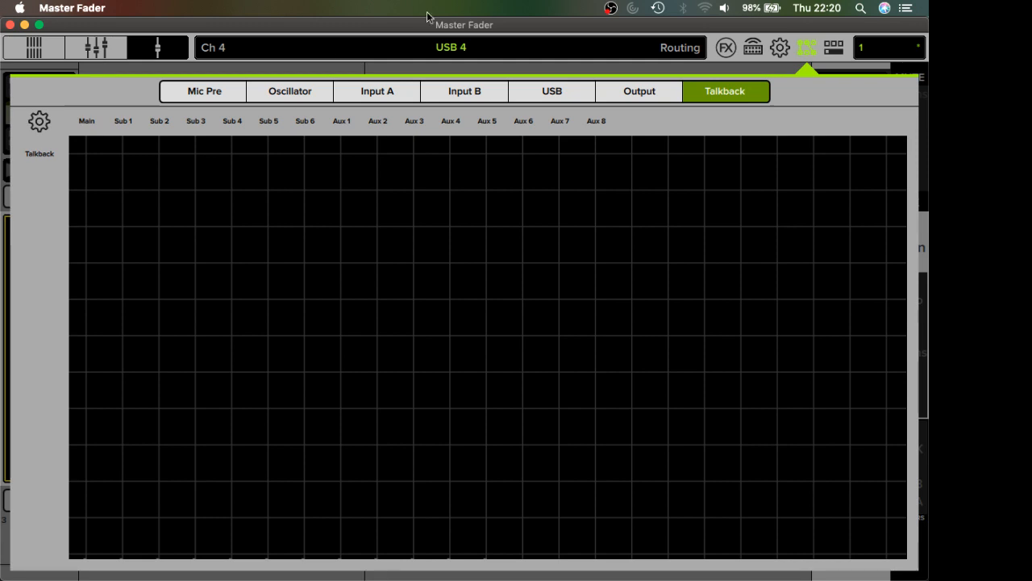
left_click(817, 51)
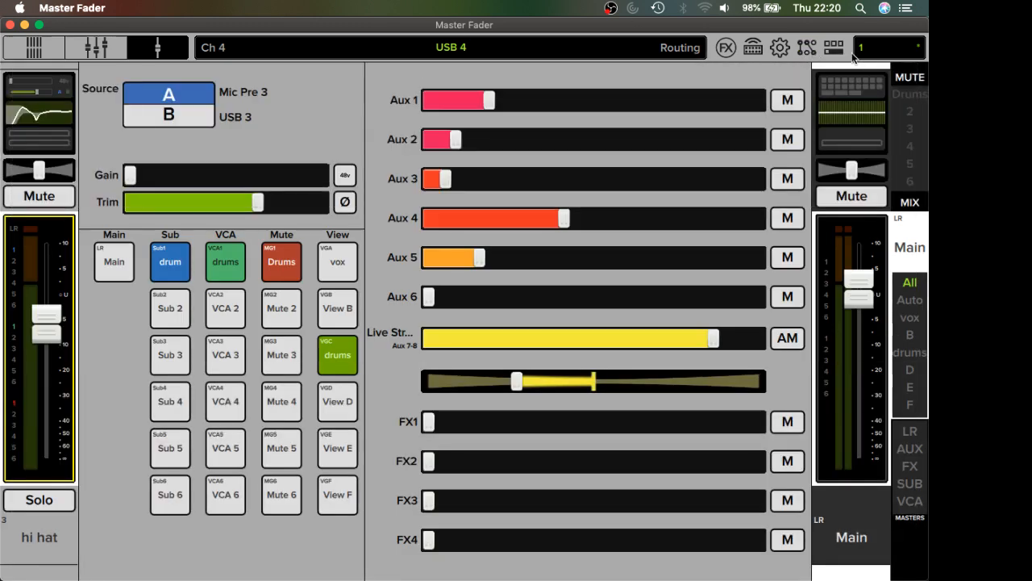
left_click(842, 51)
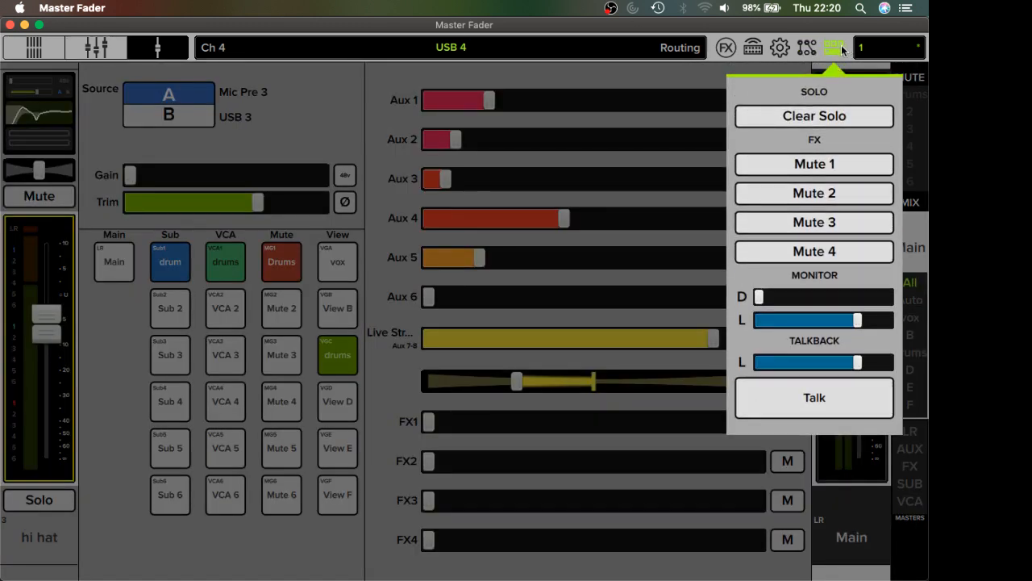
left_click(842, 51)
Step: Open the current show's snapshot and channel safe settings and enter "bvghchgvghvcgv," as the show's notes
left_click(887, 46)
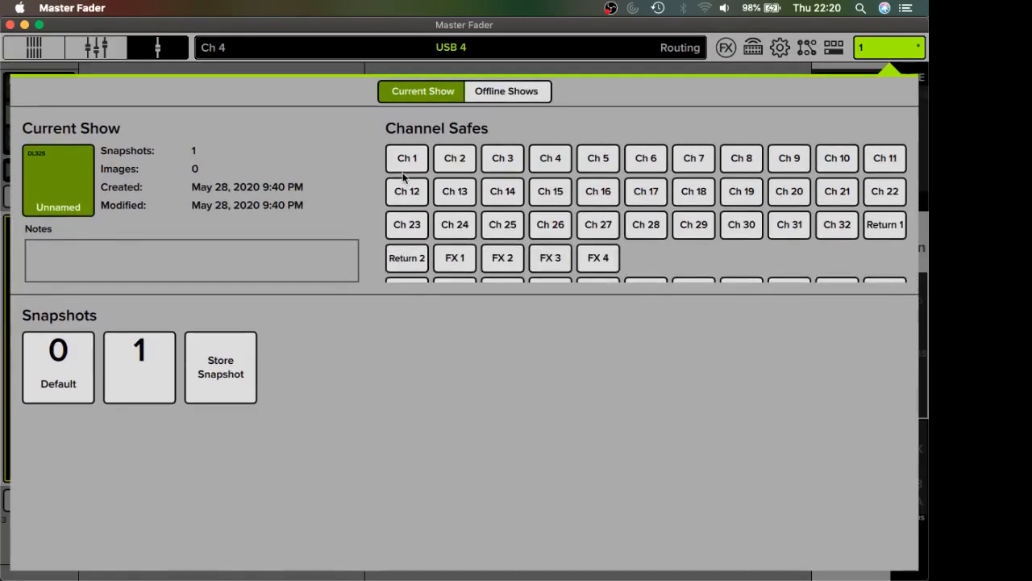
scroll(460, 185, "down", 3)
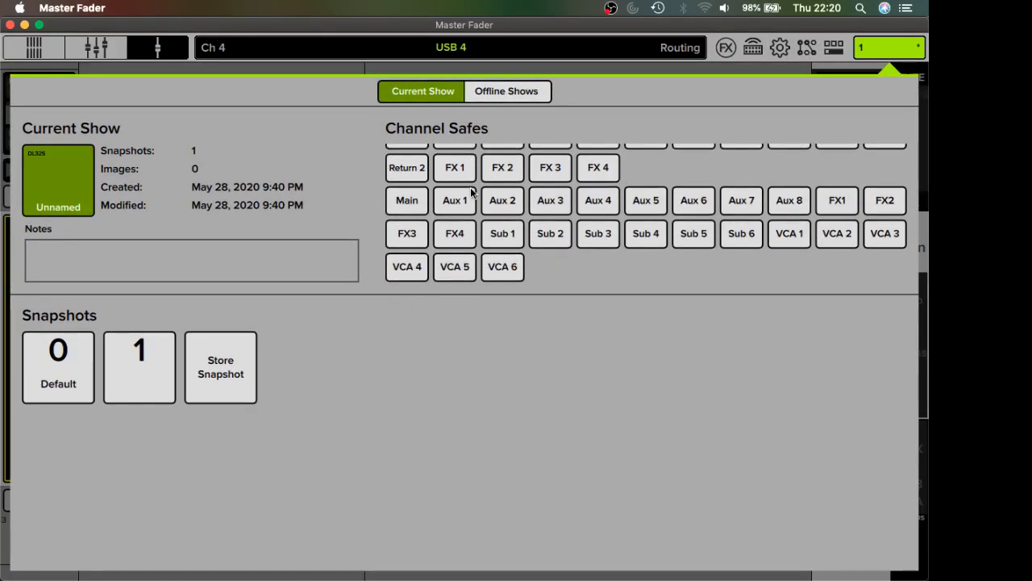
left_click(147, 258)
type("bvghchgvghvcgv,")
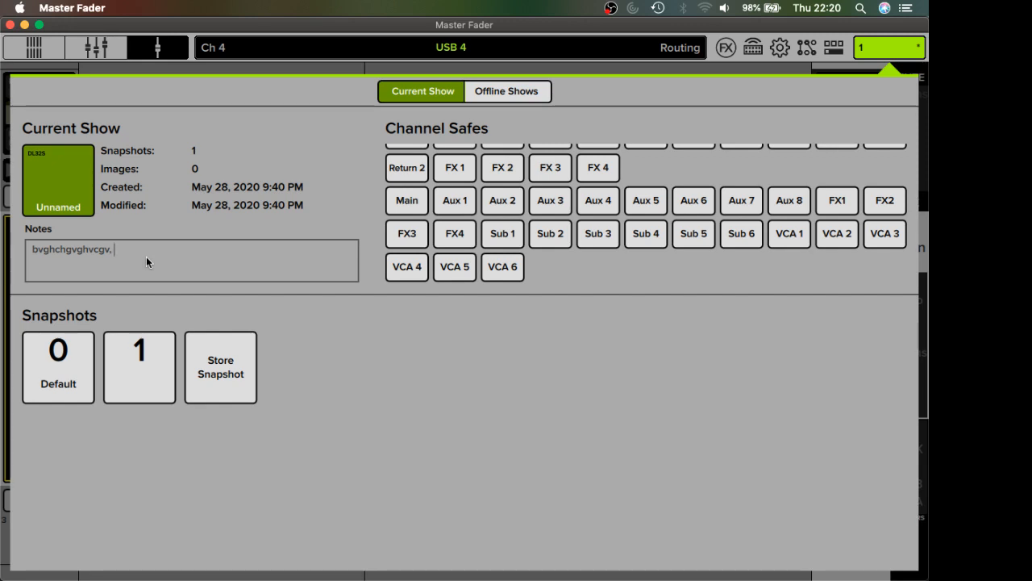
key("Return")
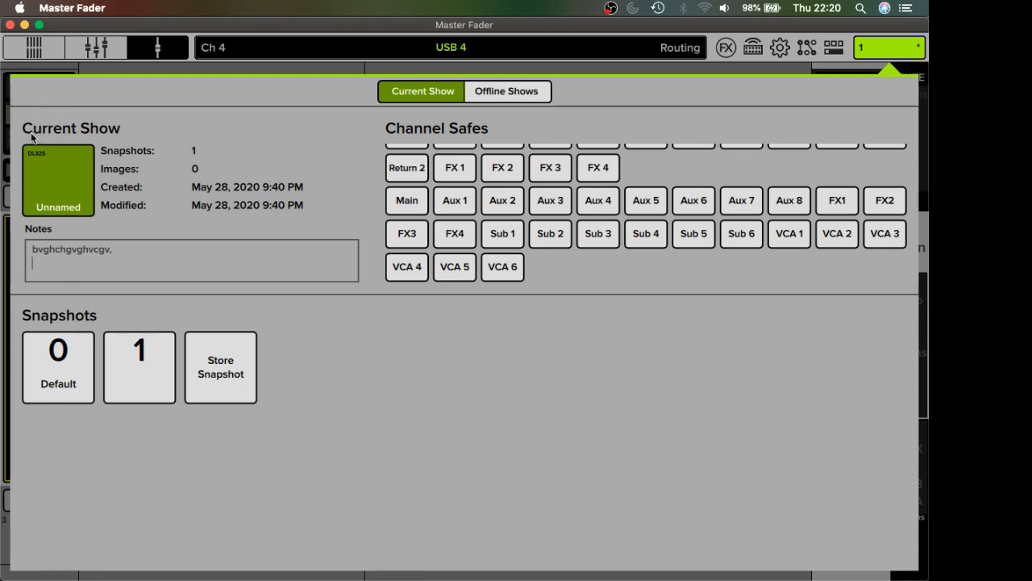
Step: Check the options of the Default snapshot and recall snapshot 1 of the current show
left_click(142, 372)
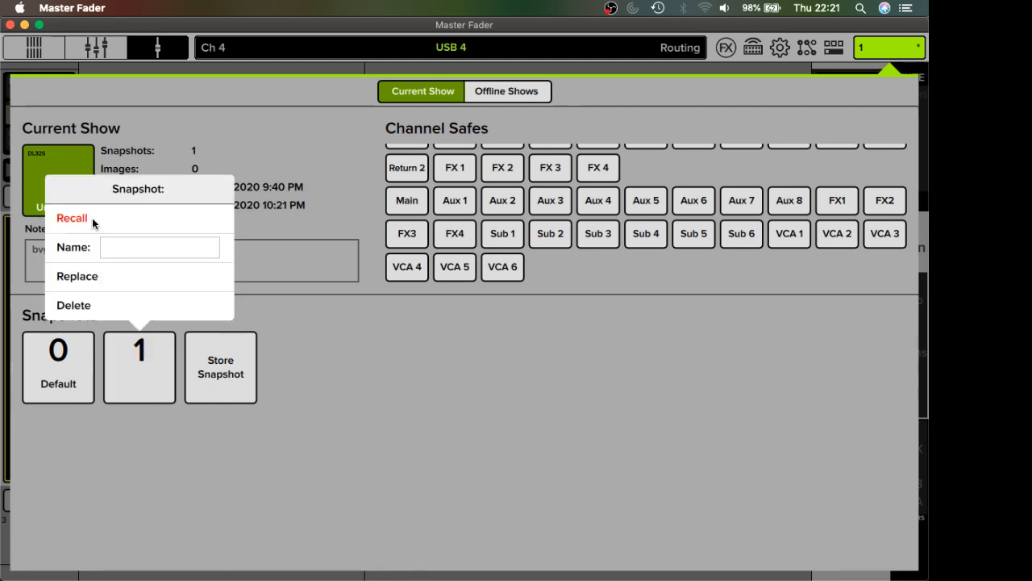
left_click(54, 373)
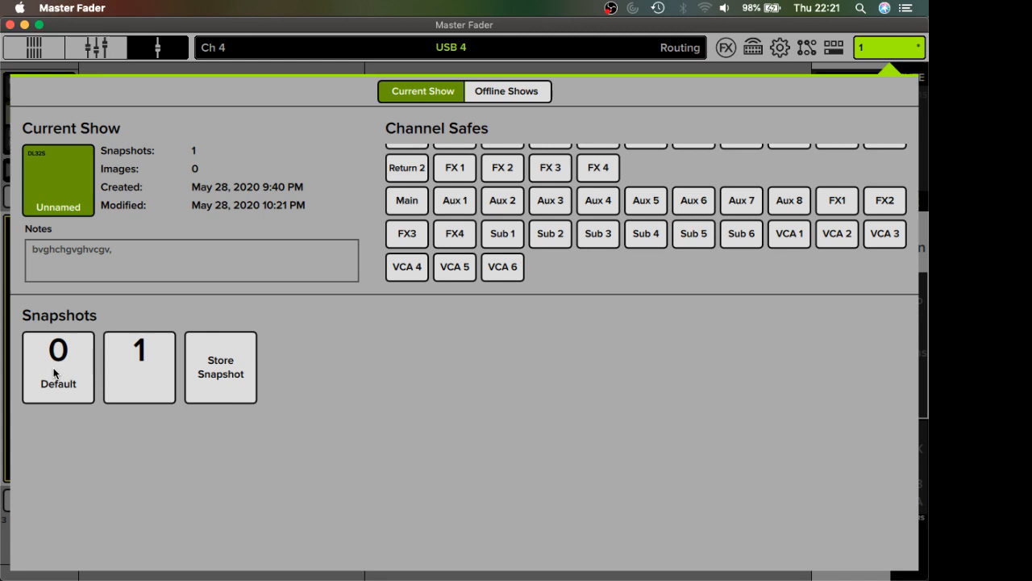
left_click(54, 372)
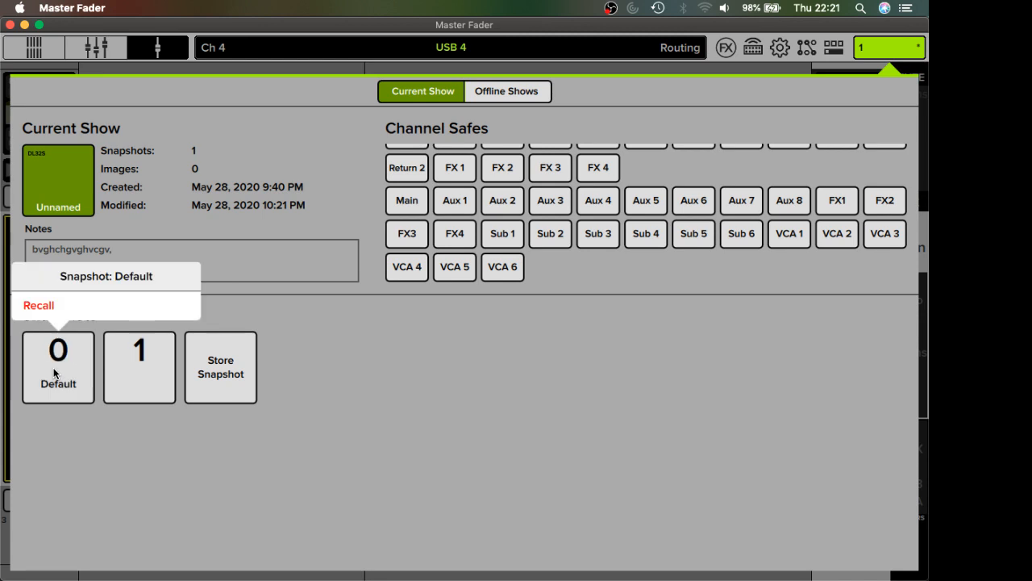
left_click(157, 362)
left_click(157, 362)
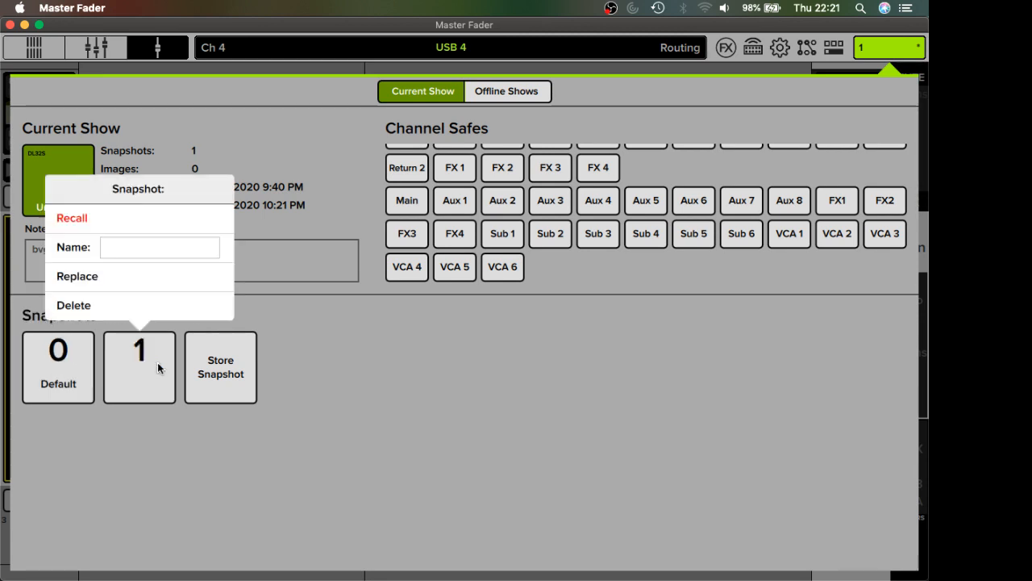
left_click(81, 218)
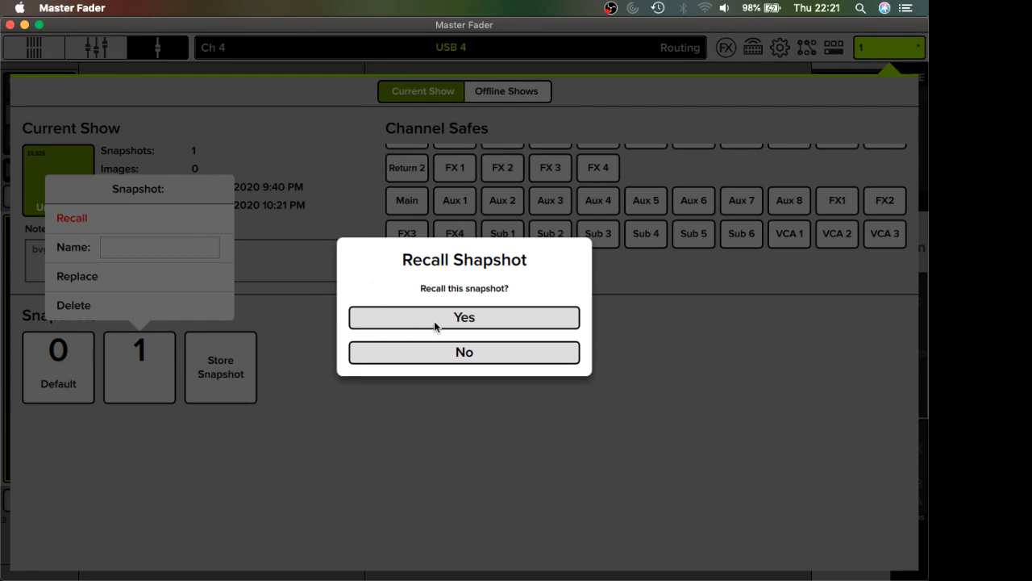
left_click(434, 321)
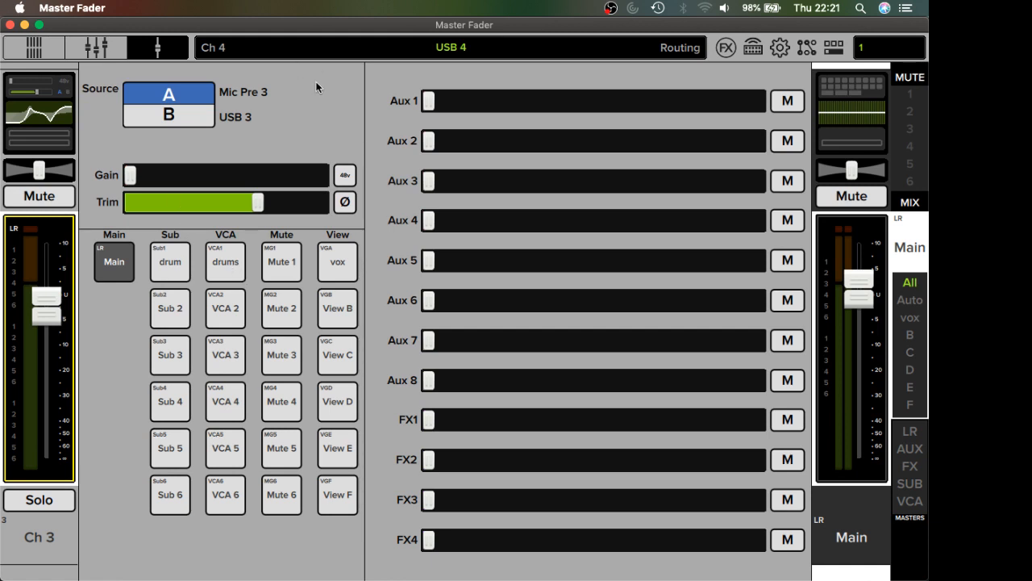
Step: Toggle channel 3's drum subgroup assignment on and back off, and return to the mixer's fader overview
left_click(178, 265)
left_click(178, 264)
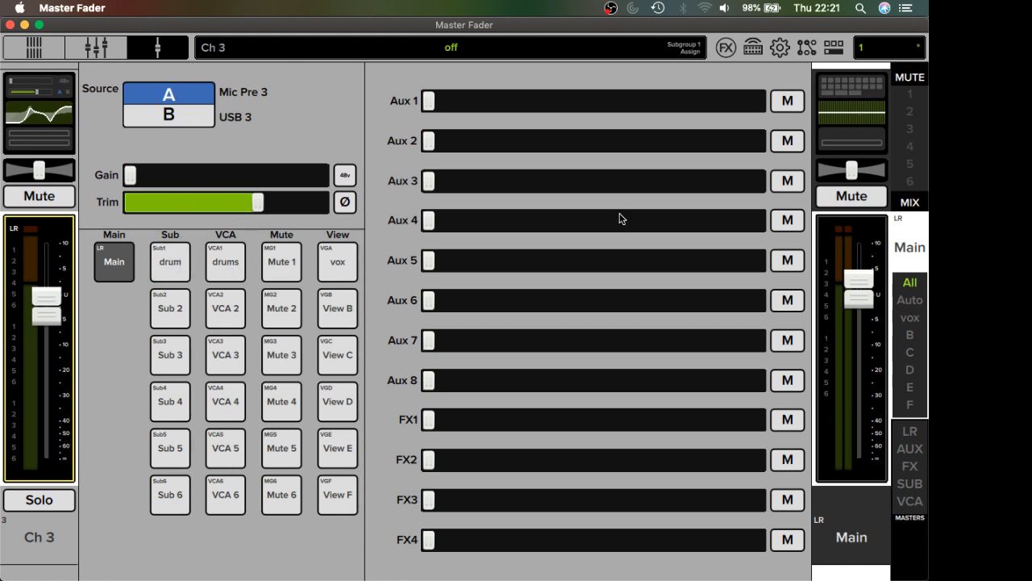
left_click(99, 49)
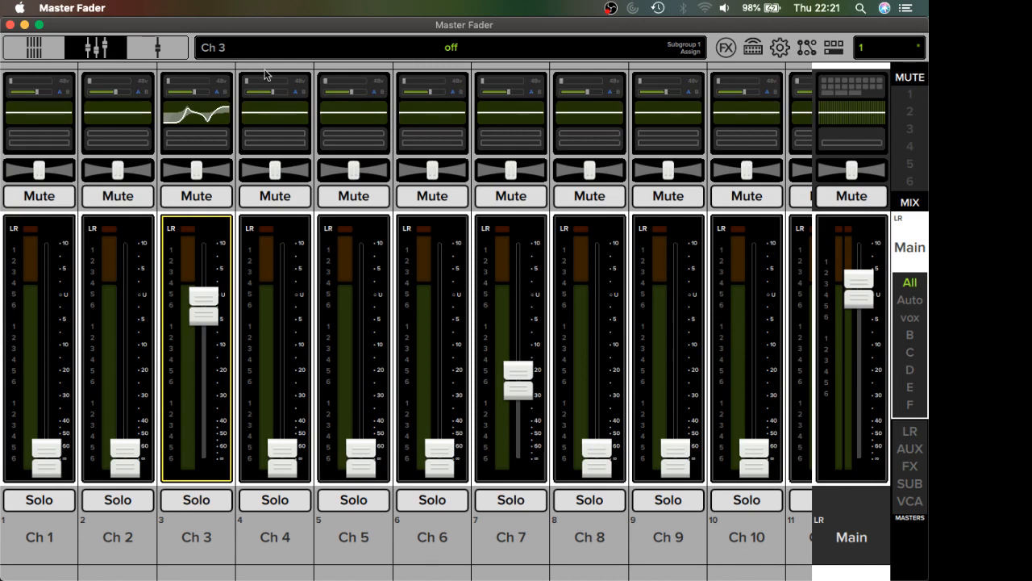
Step: Recall the Default snapshot 0 and open channel 3's routing and aux sends for inspection
left_click(866, 47)
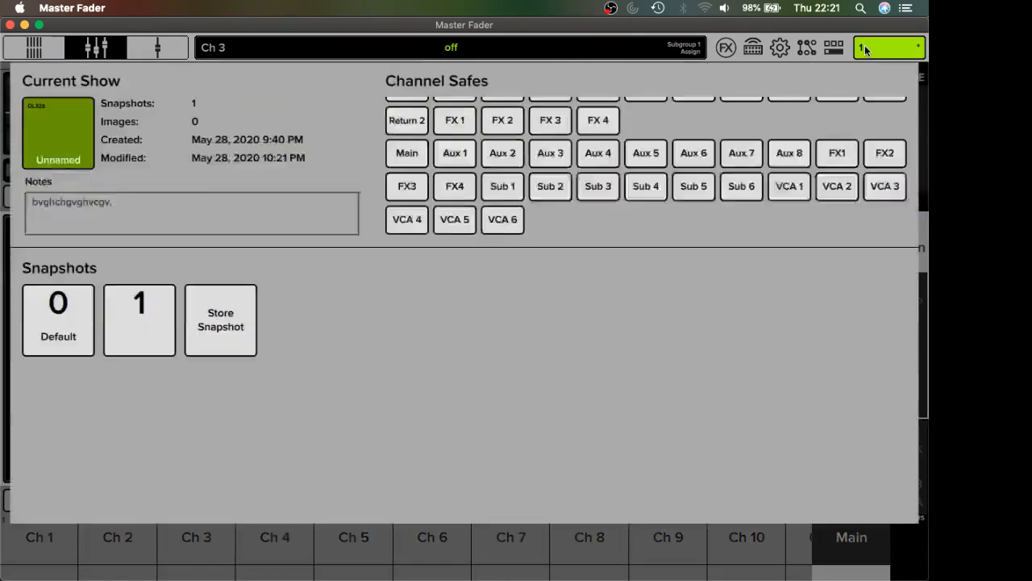
left_click(61, 355)
left_click(49, 307)
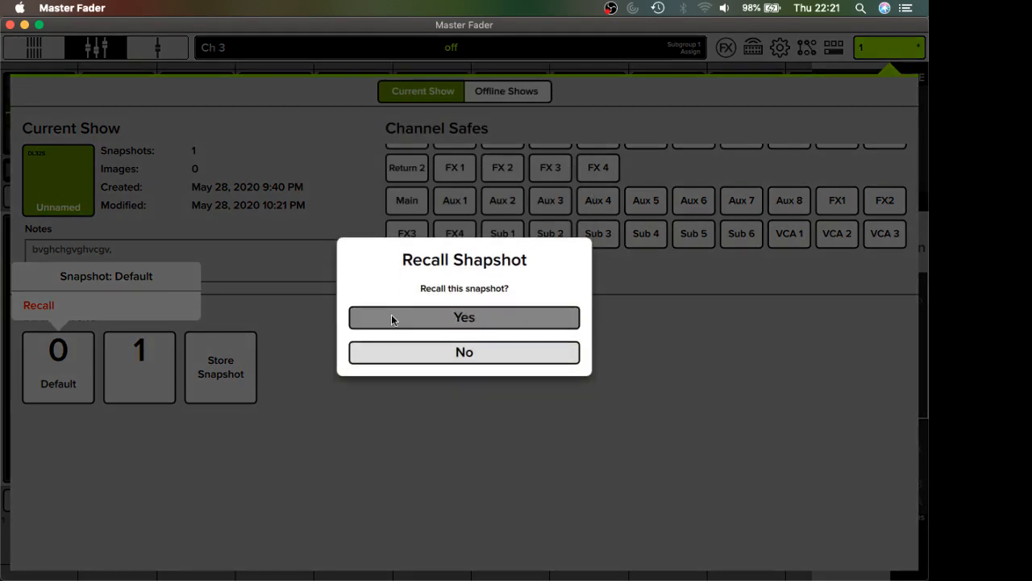
left_click(391, 317)
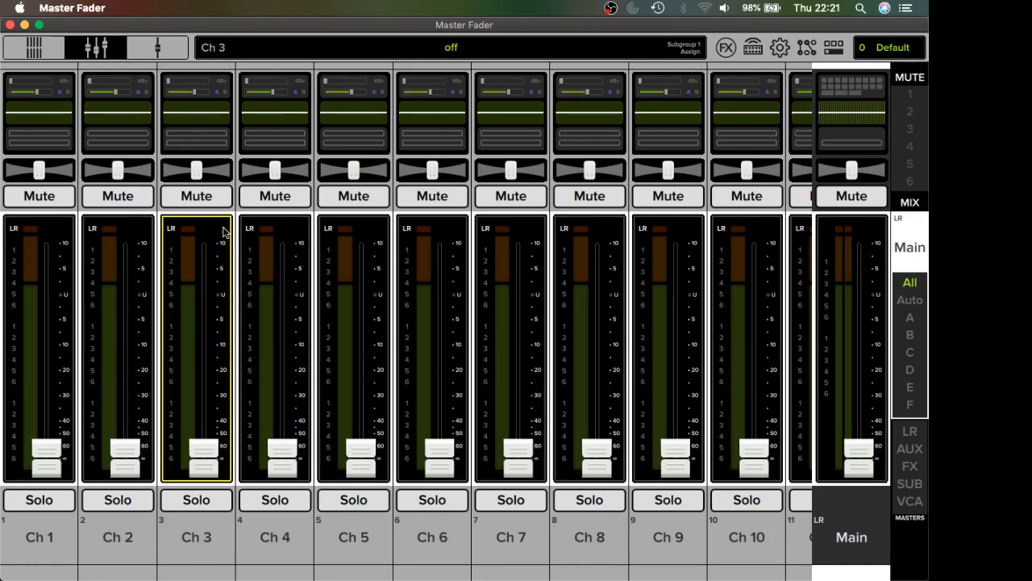
left_click(201, 83)
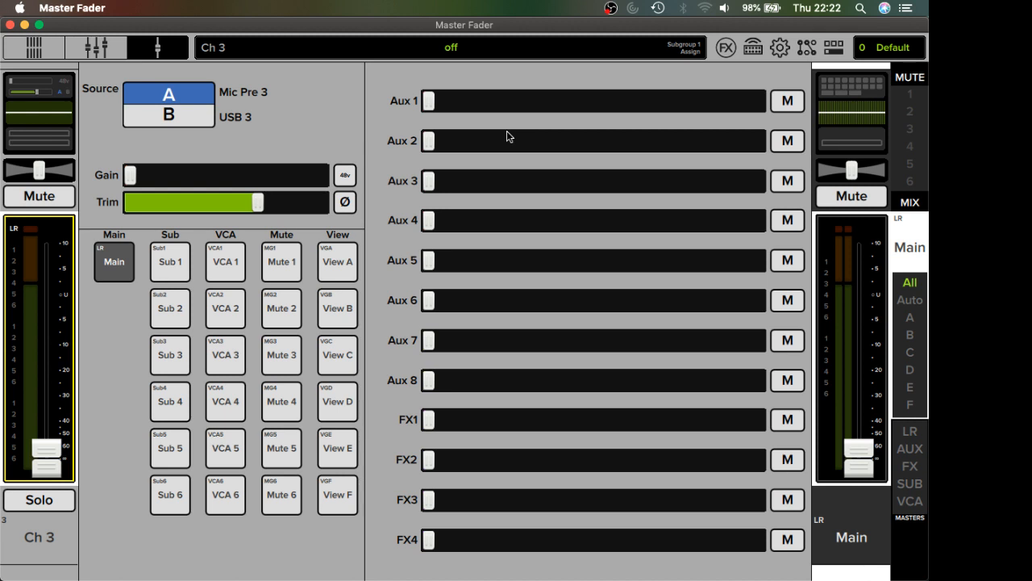
Step: Recall snapshot 1 again to replace the default mixer state
left_click(879, 47)
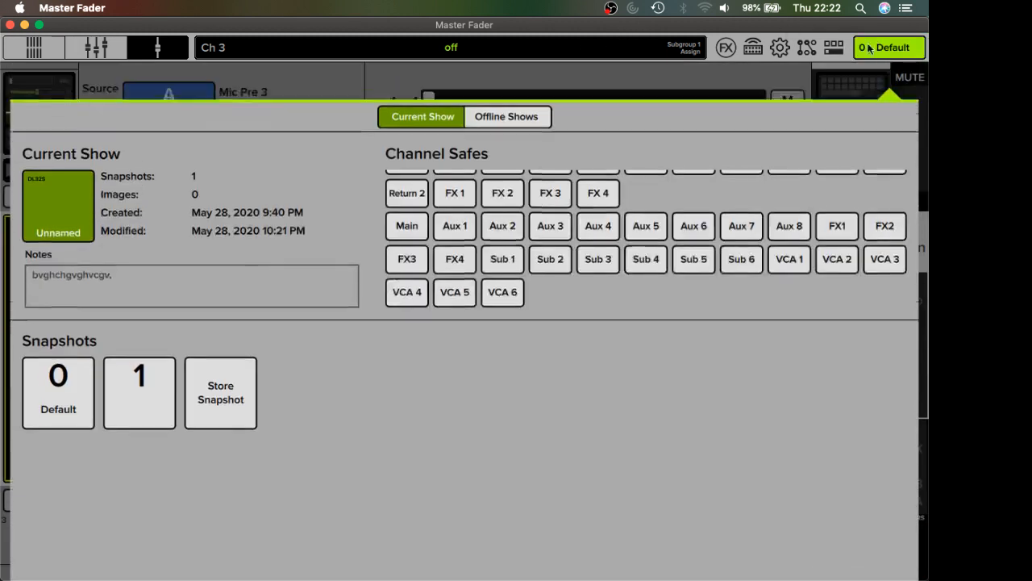
left_click(42, 365)
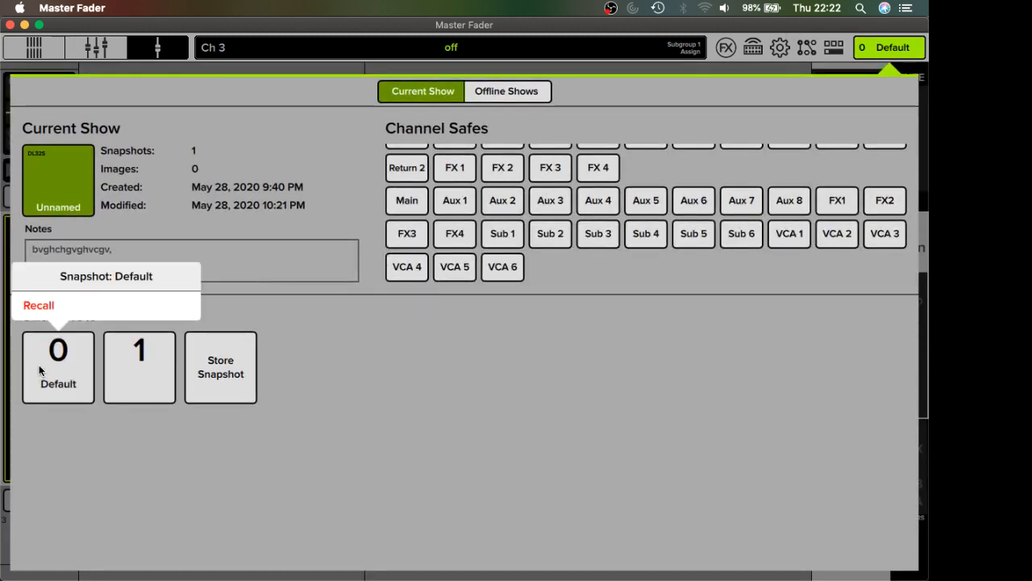
left_click(137, 355)
left_click(137, 355)
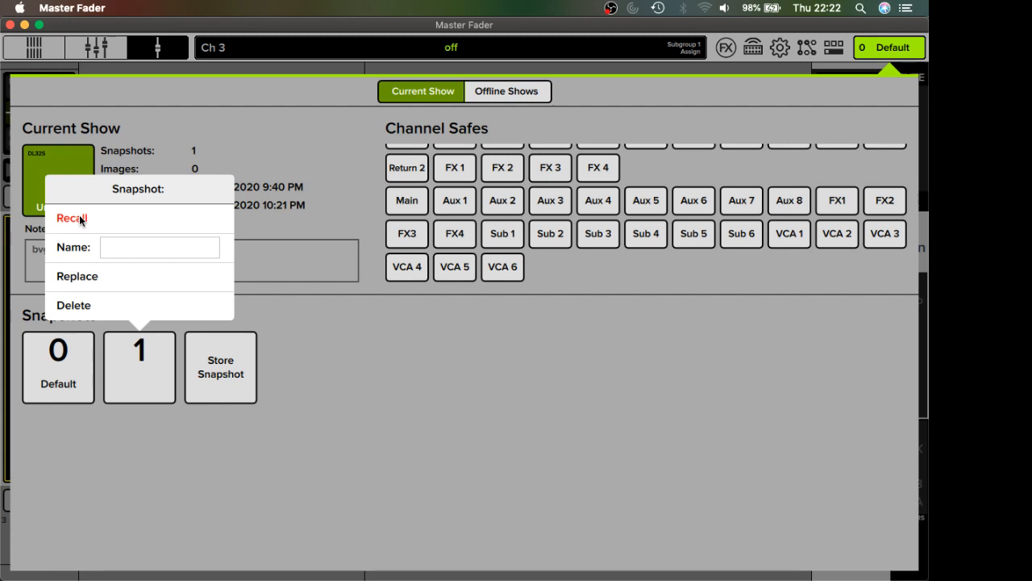
left_click(80, 219)
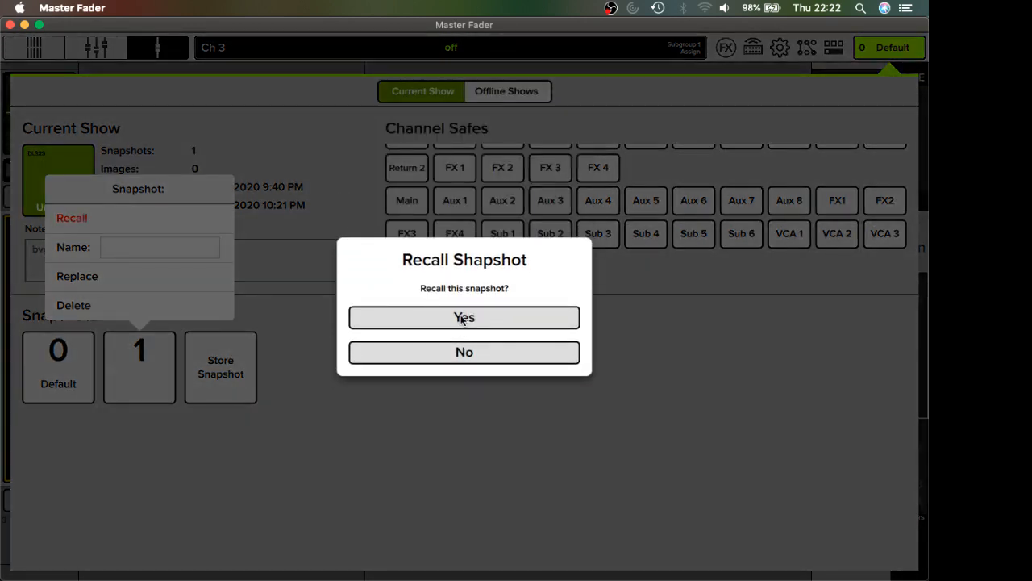
left_click(462, 318)
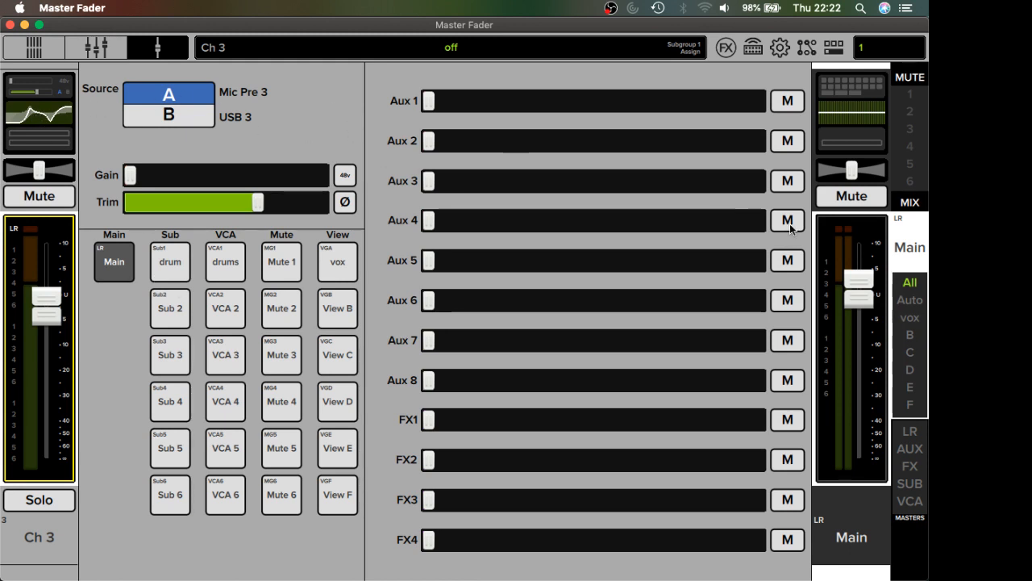
Step: Store the current mixer settings as a new snapshot in the current show
left_click(898, 239)
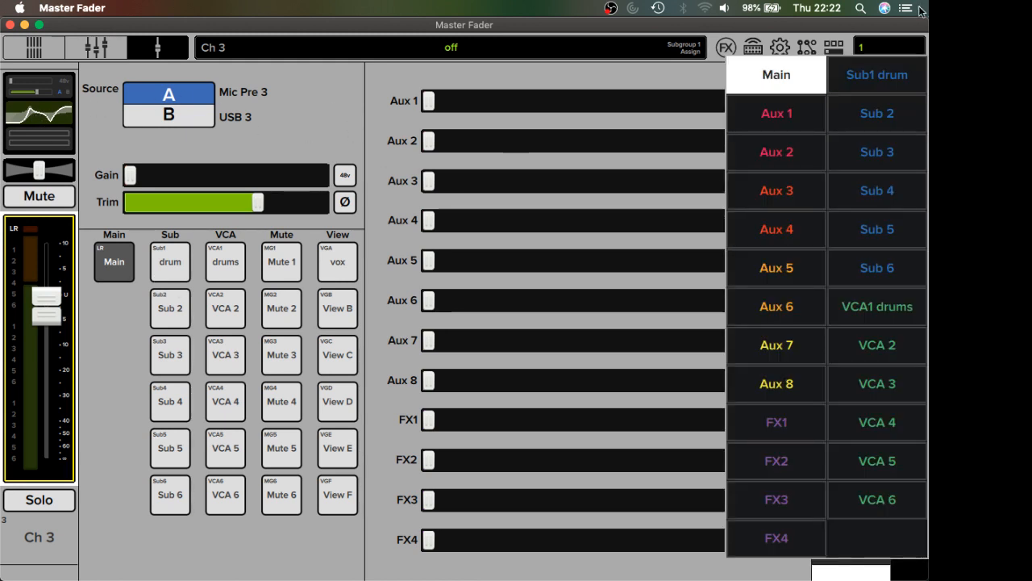
left_click(891, 53)
left_click(874, 51)
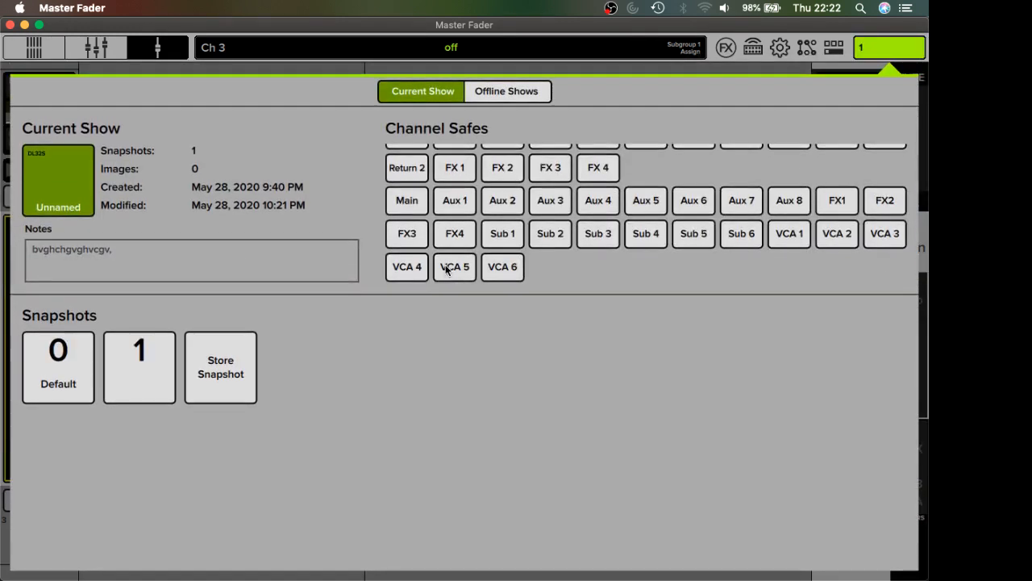
left_click(245, 372)
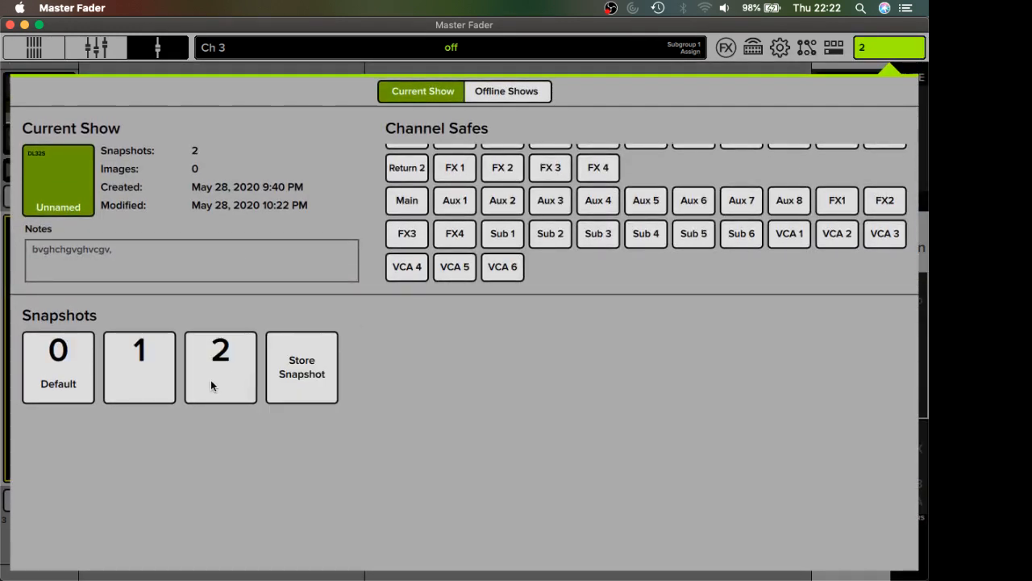
Step: Name the newly stored snapshot 2 "churc B"
left_click(210, 379)
left_click(202, 248)
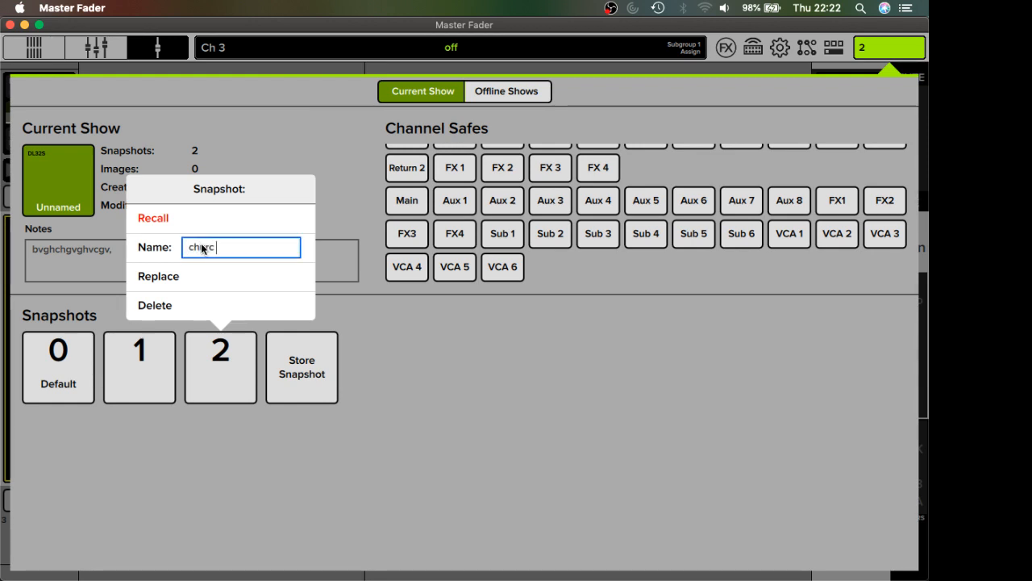
type("b")
key("BackSpace")
type("bb")
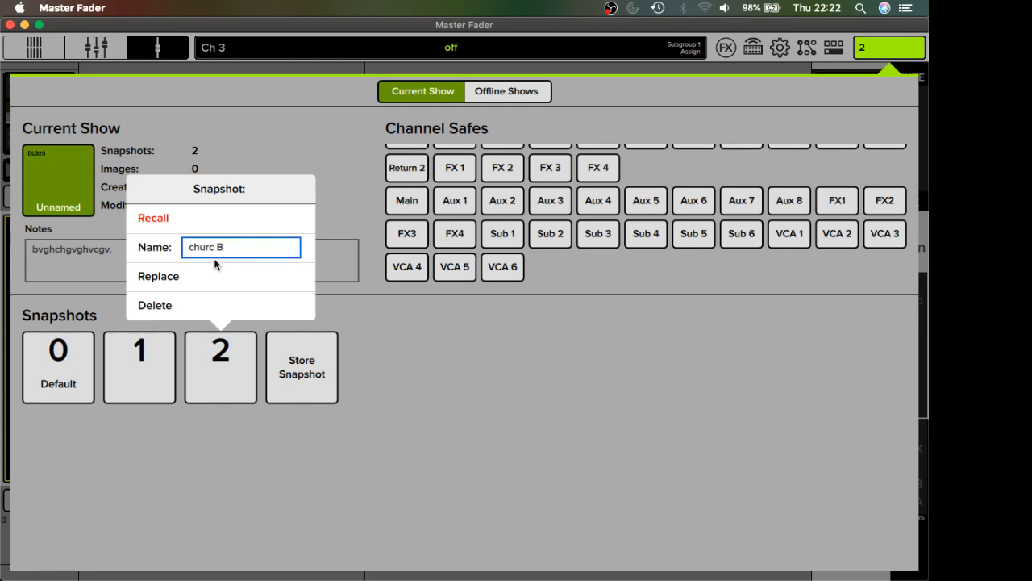
key("Return")
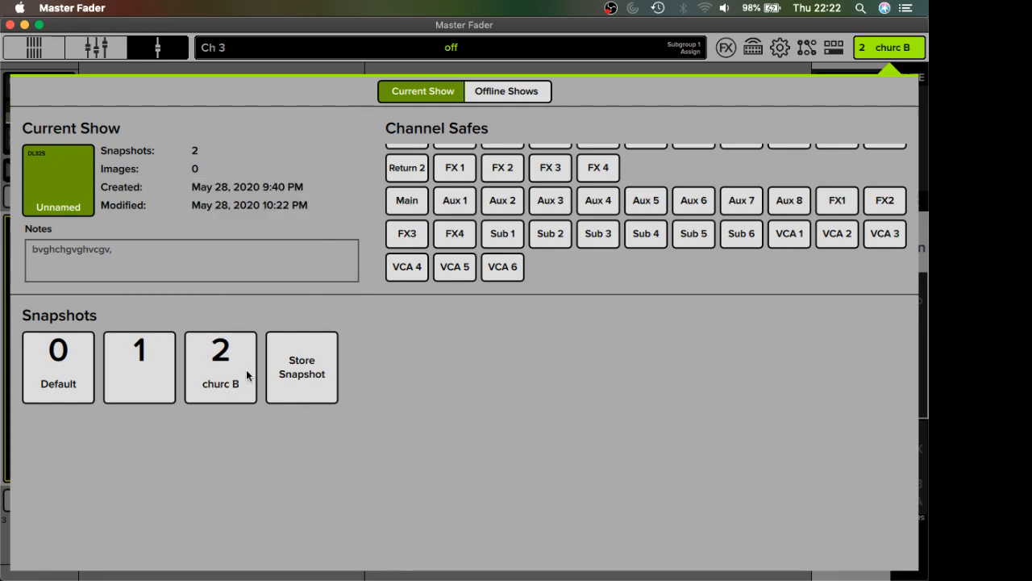
Step: Store another snapshot of the current mixer settings after "churc B" and open its name for editing
left_click(295, 373)
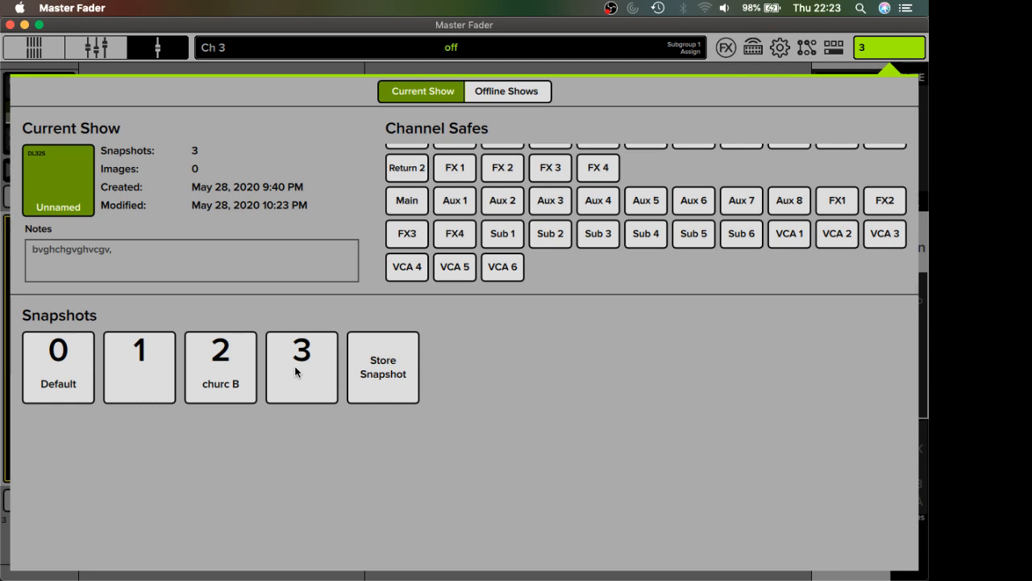
left_click(295, 383)
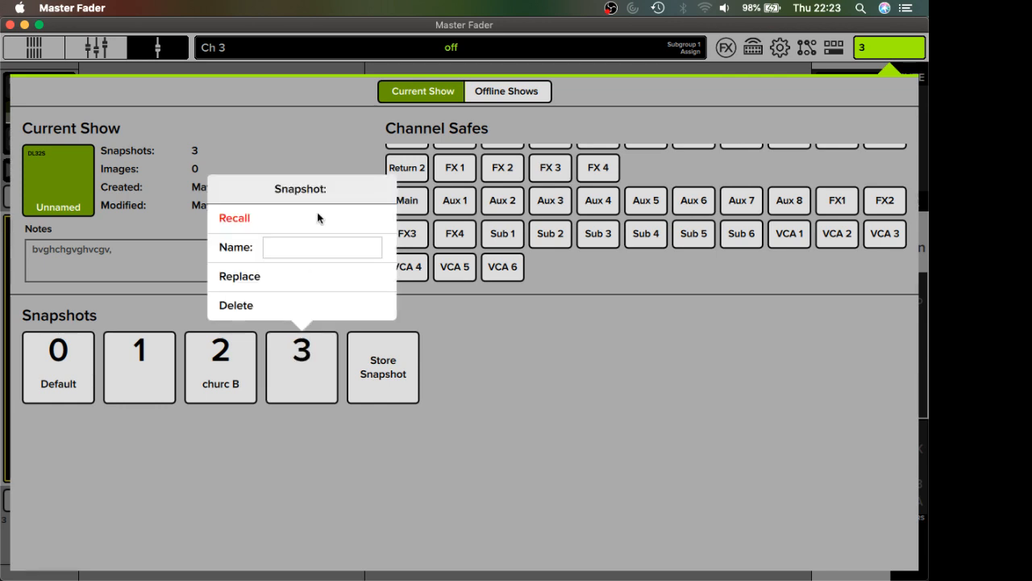
left_click(302, 246)
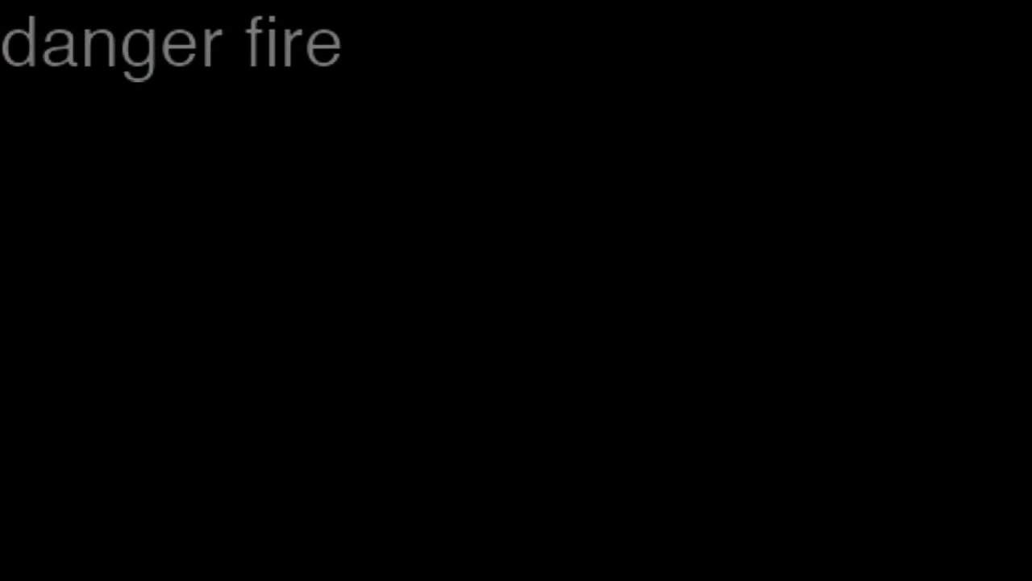